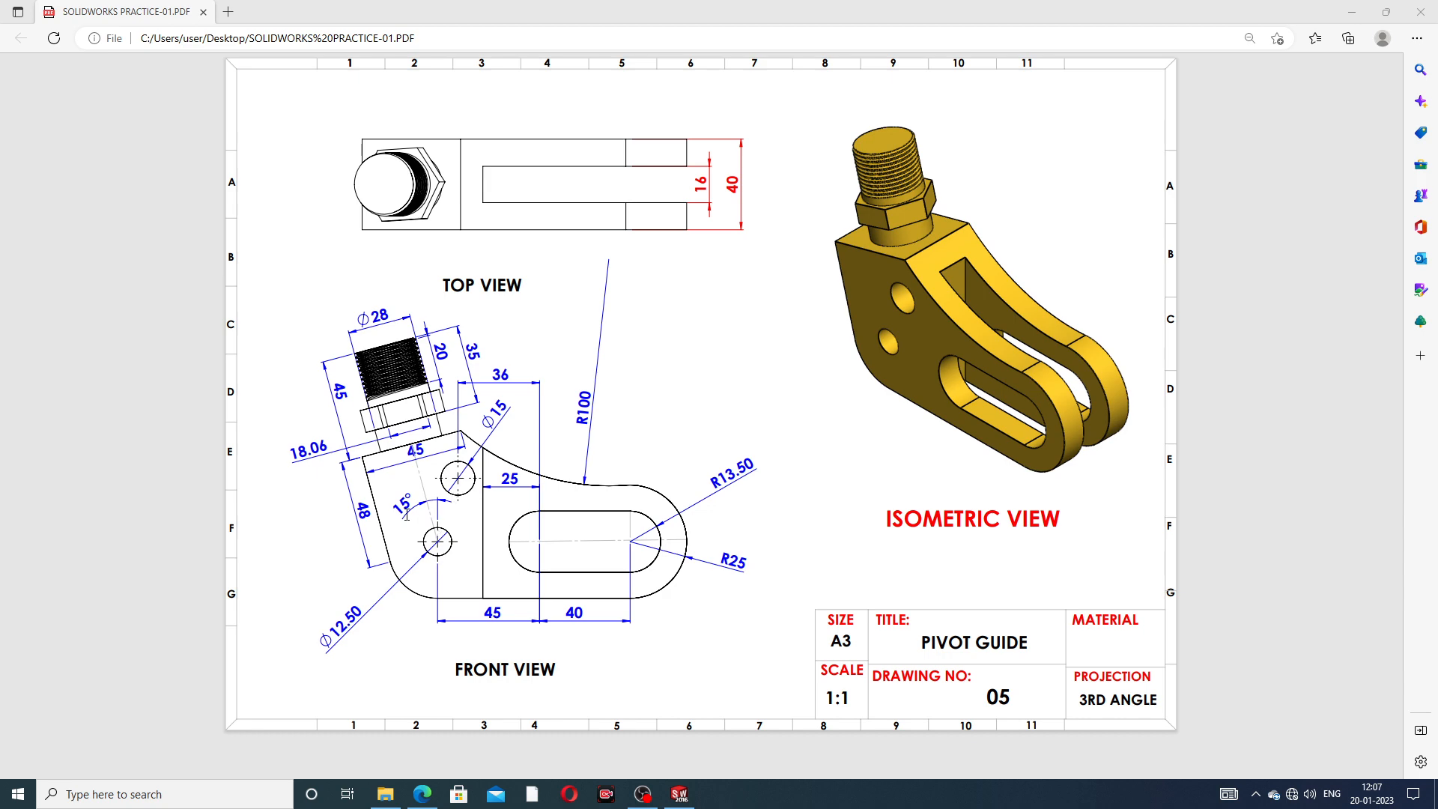
- Switch to SOLIDWORKS and inspect the finished pivot guide model from several sides
left_click(679, 794)
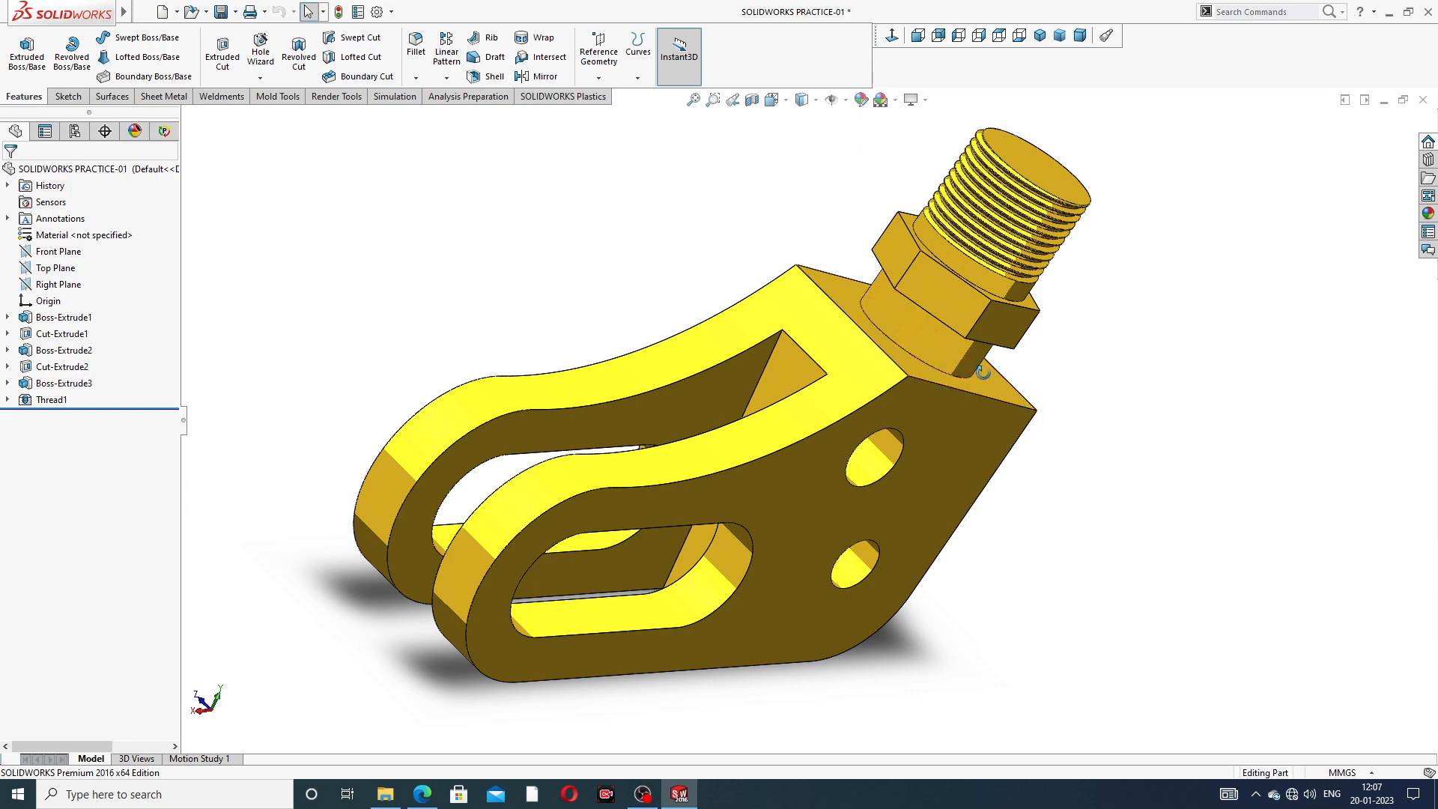
middle_click_drag(1065, 405, 881, 479)
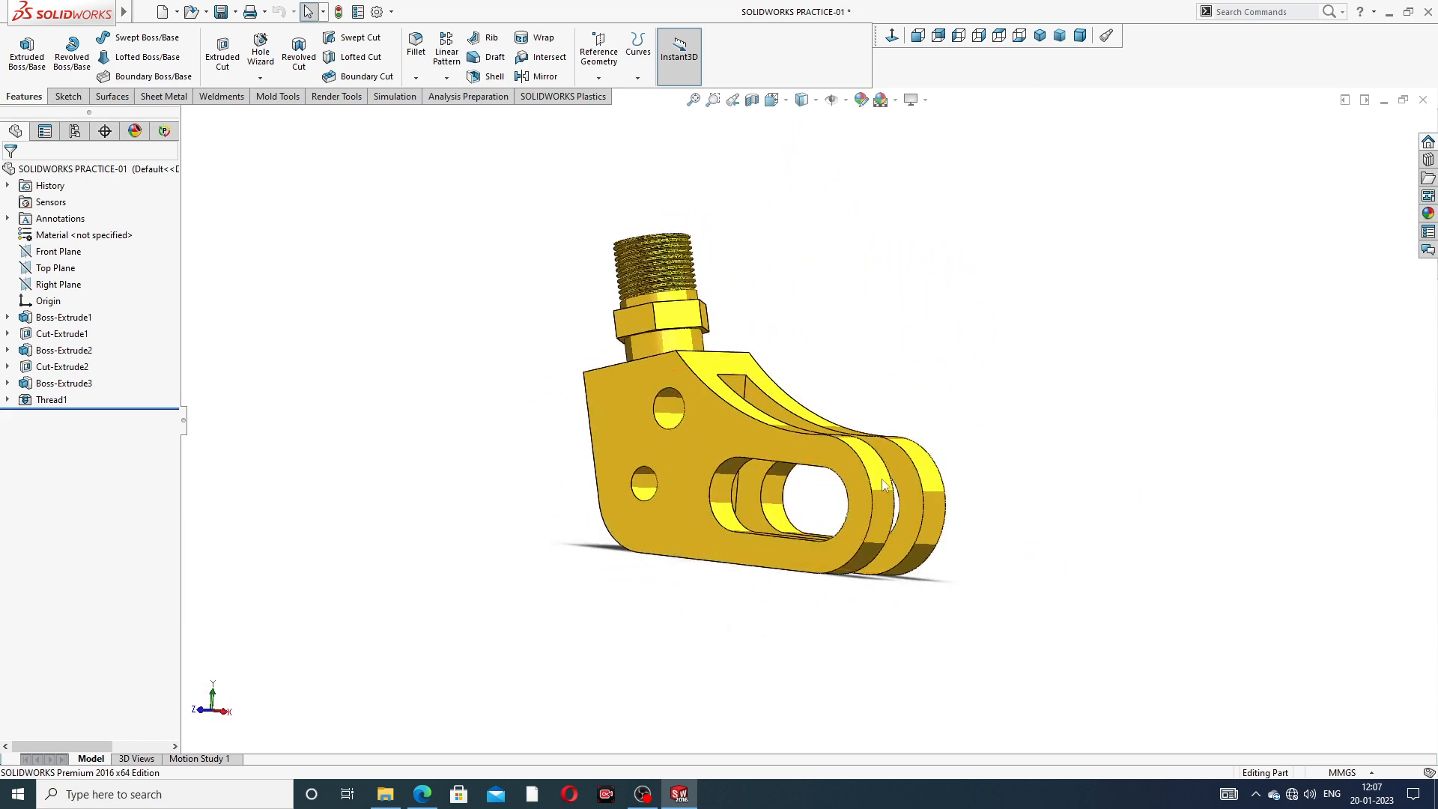
scroll(617, 347, "down", 1)
middle_click_drag(675, 364, 1014, 504)
scroll(930, 437, "down", 2)
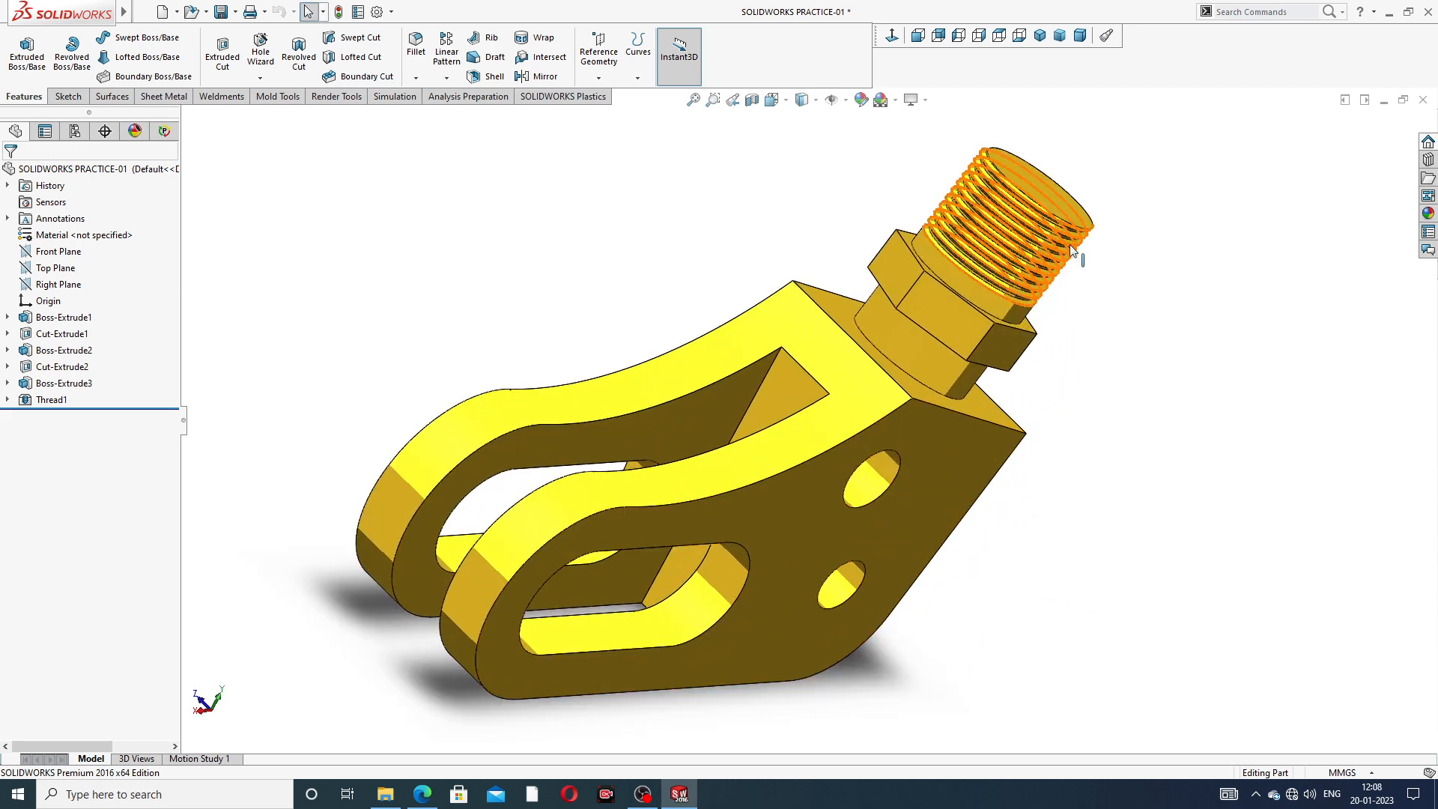
- Close the finished SOLIDWORKS PRACTICE-01 part document
left_click(1423, 100)
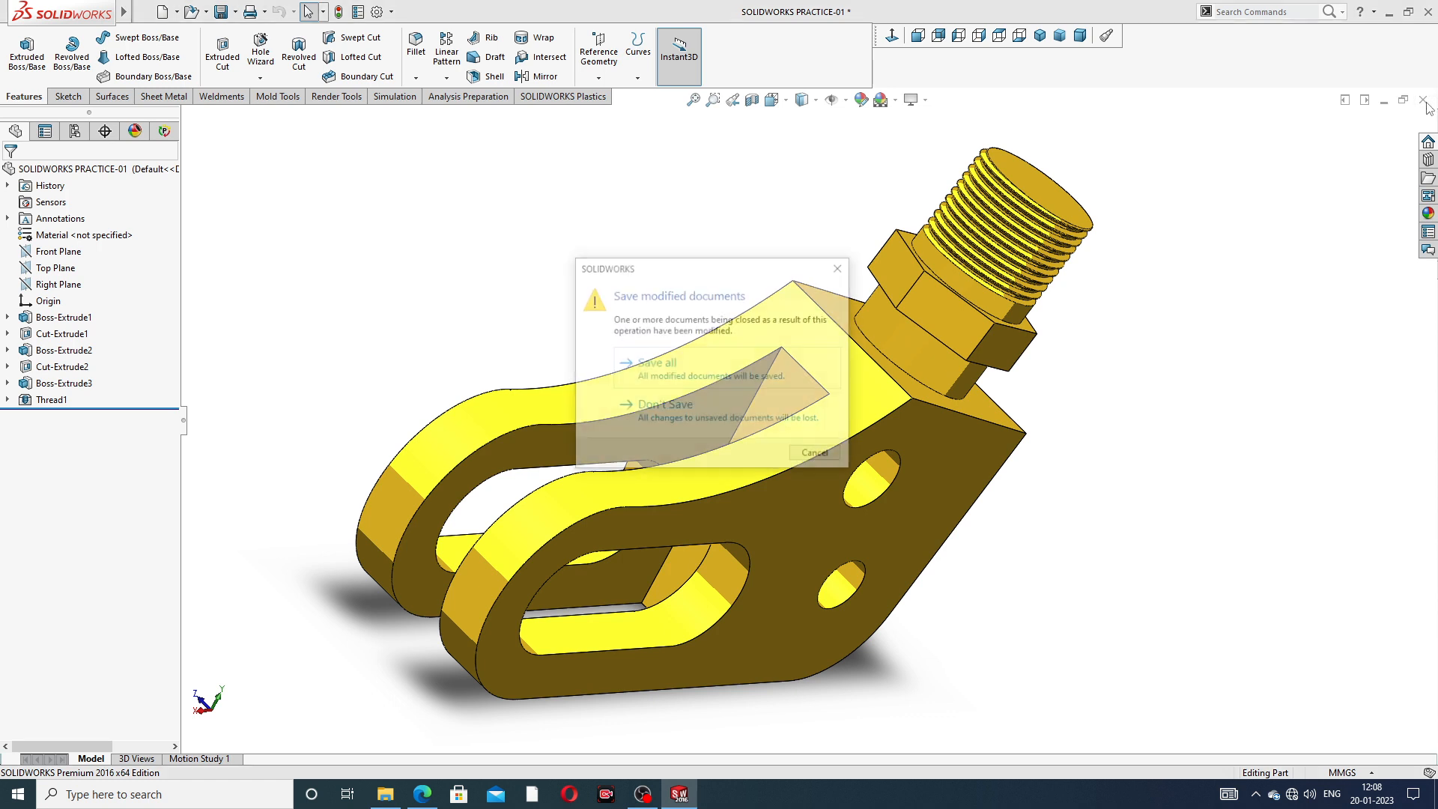
left_click(840, 268)
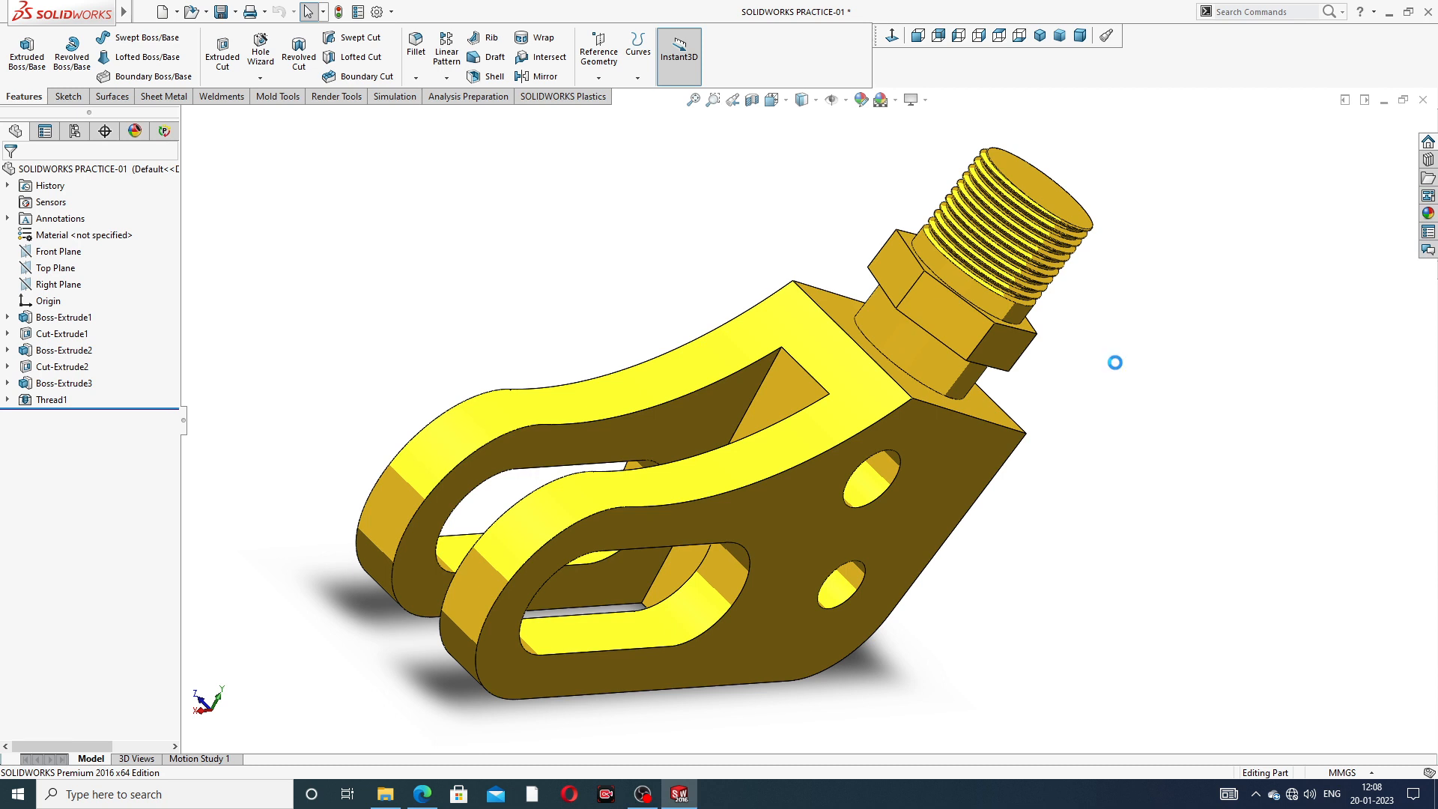
left_click(1422, 102)
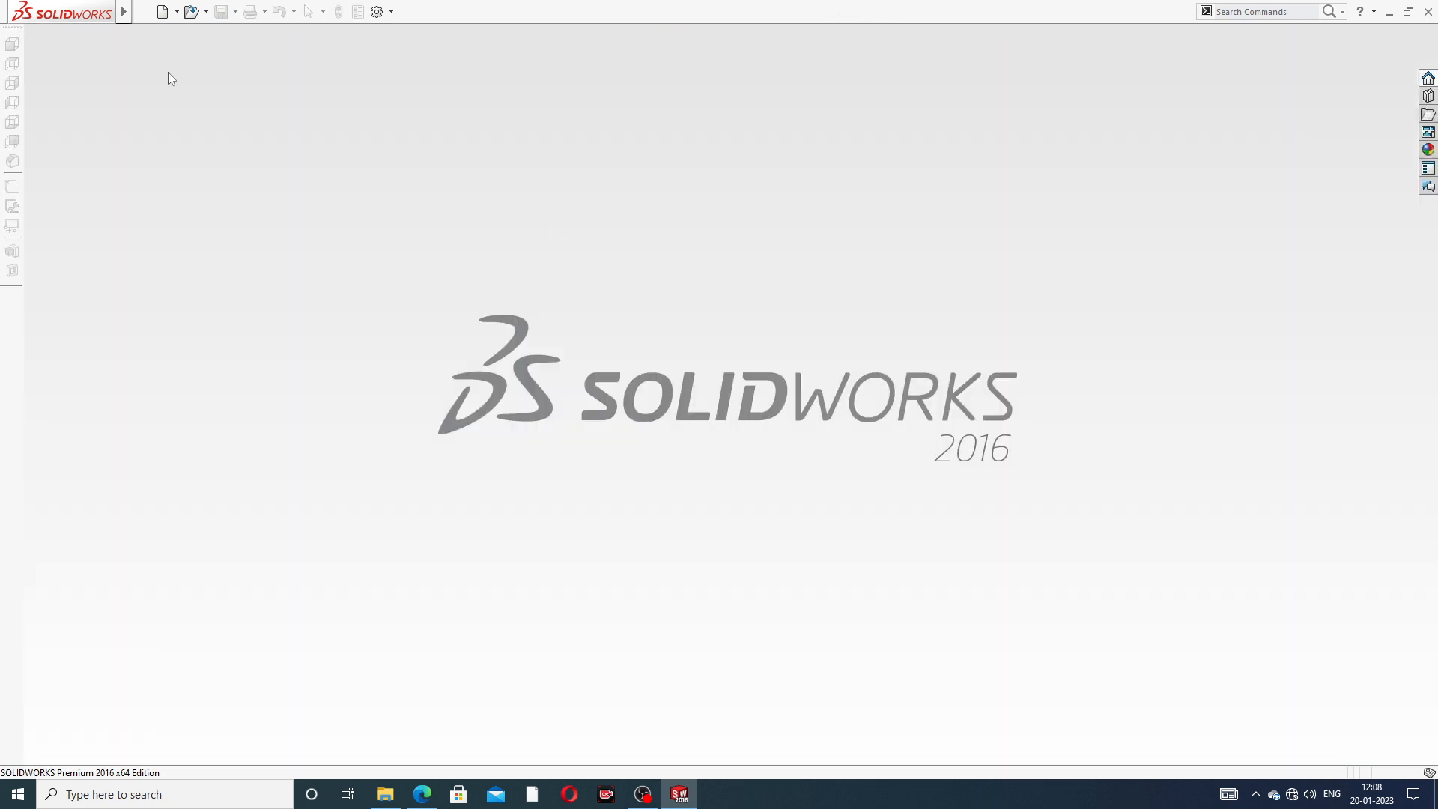
- Create a new part document and apply the Plain White scene to it
mouse_move(21, 15)
left_click(142, 13)
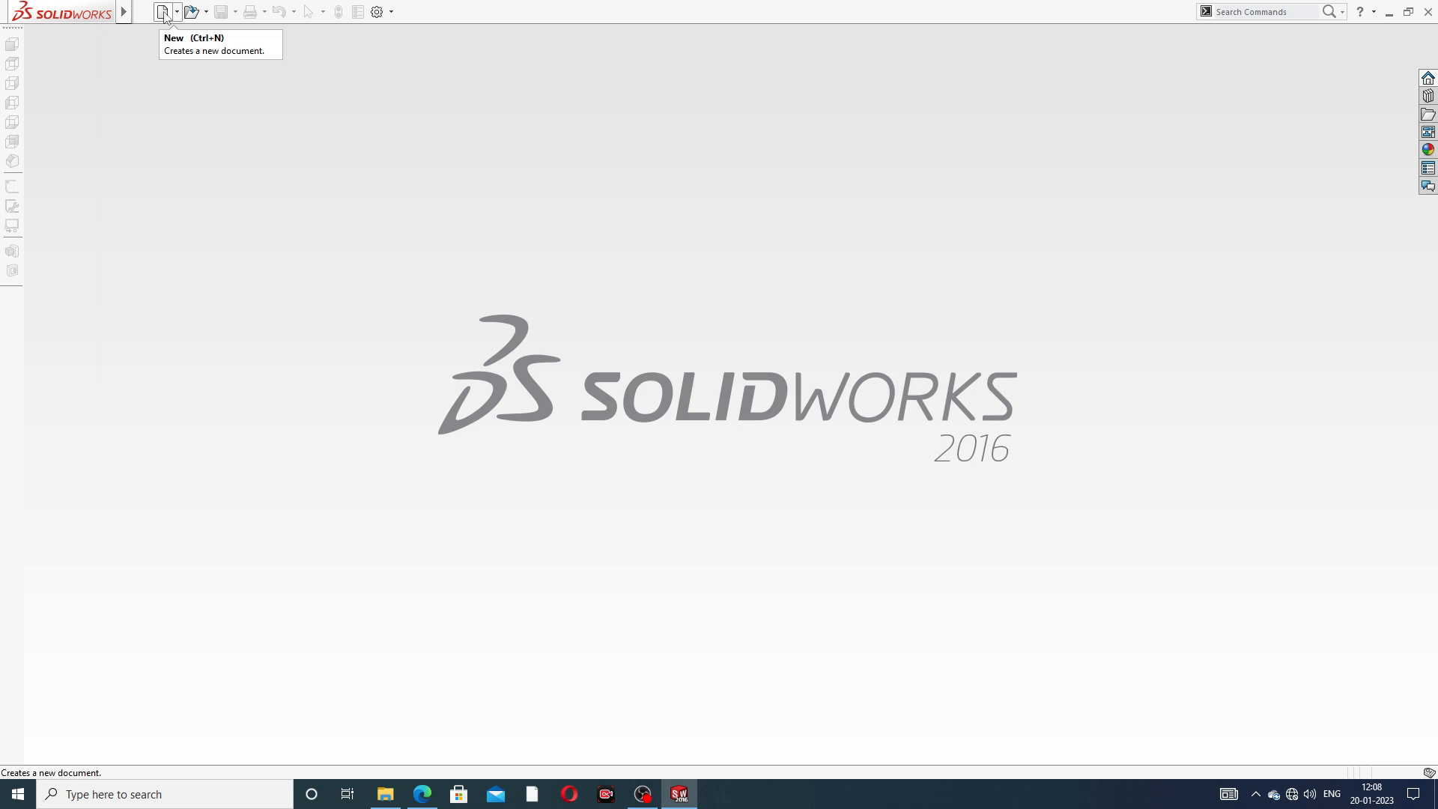
left_click(163, 12)
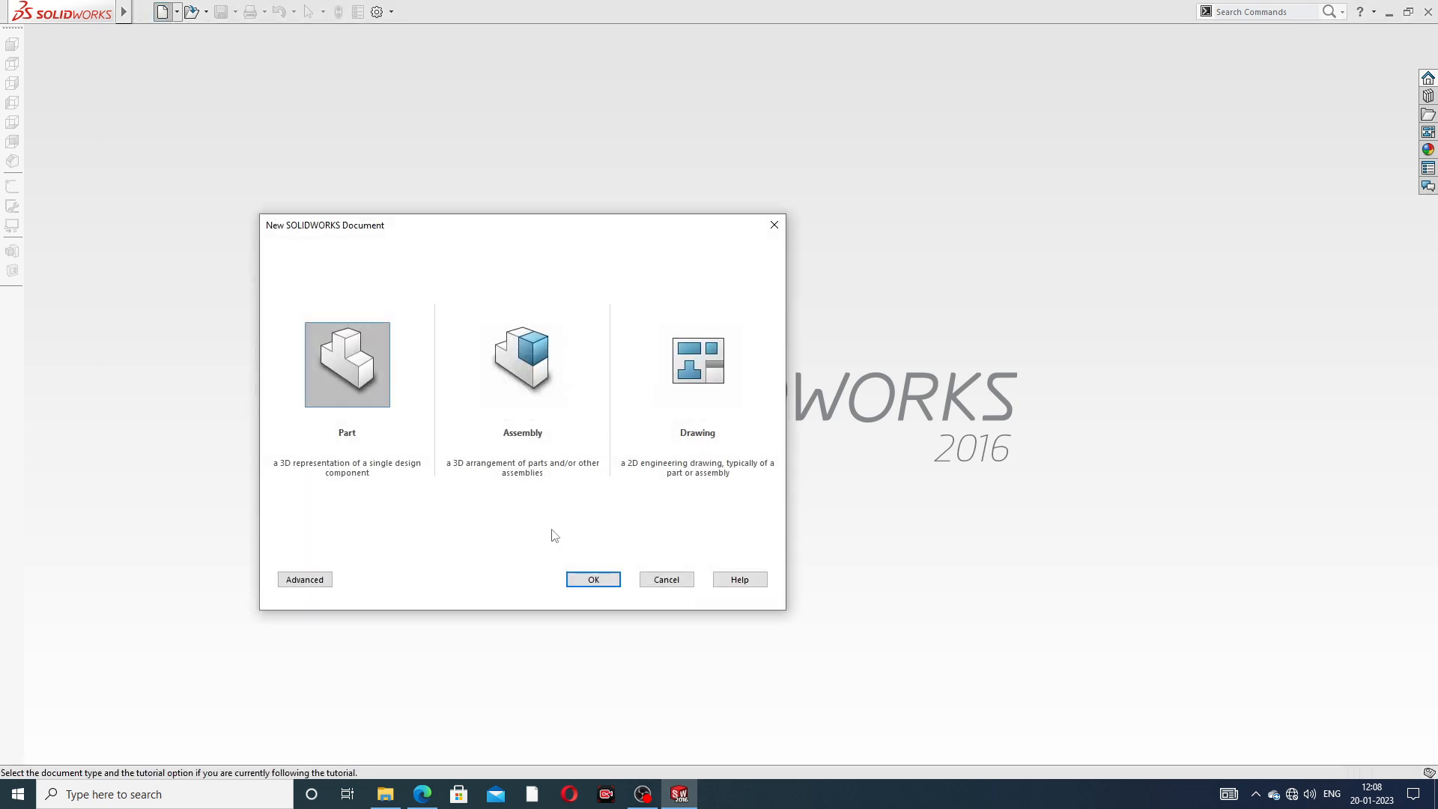
left_click(591, 579)
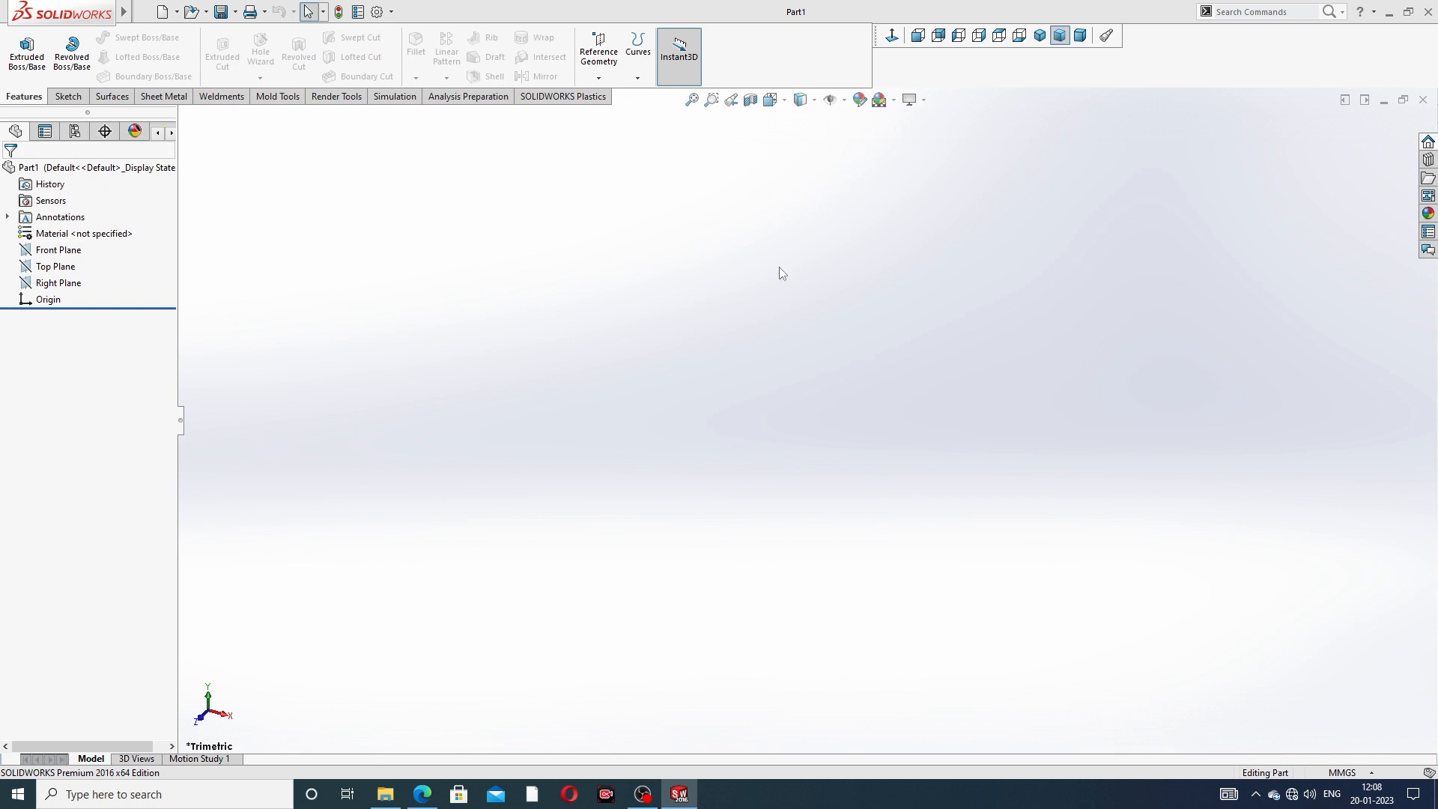
left_click(895, 100)
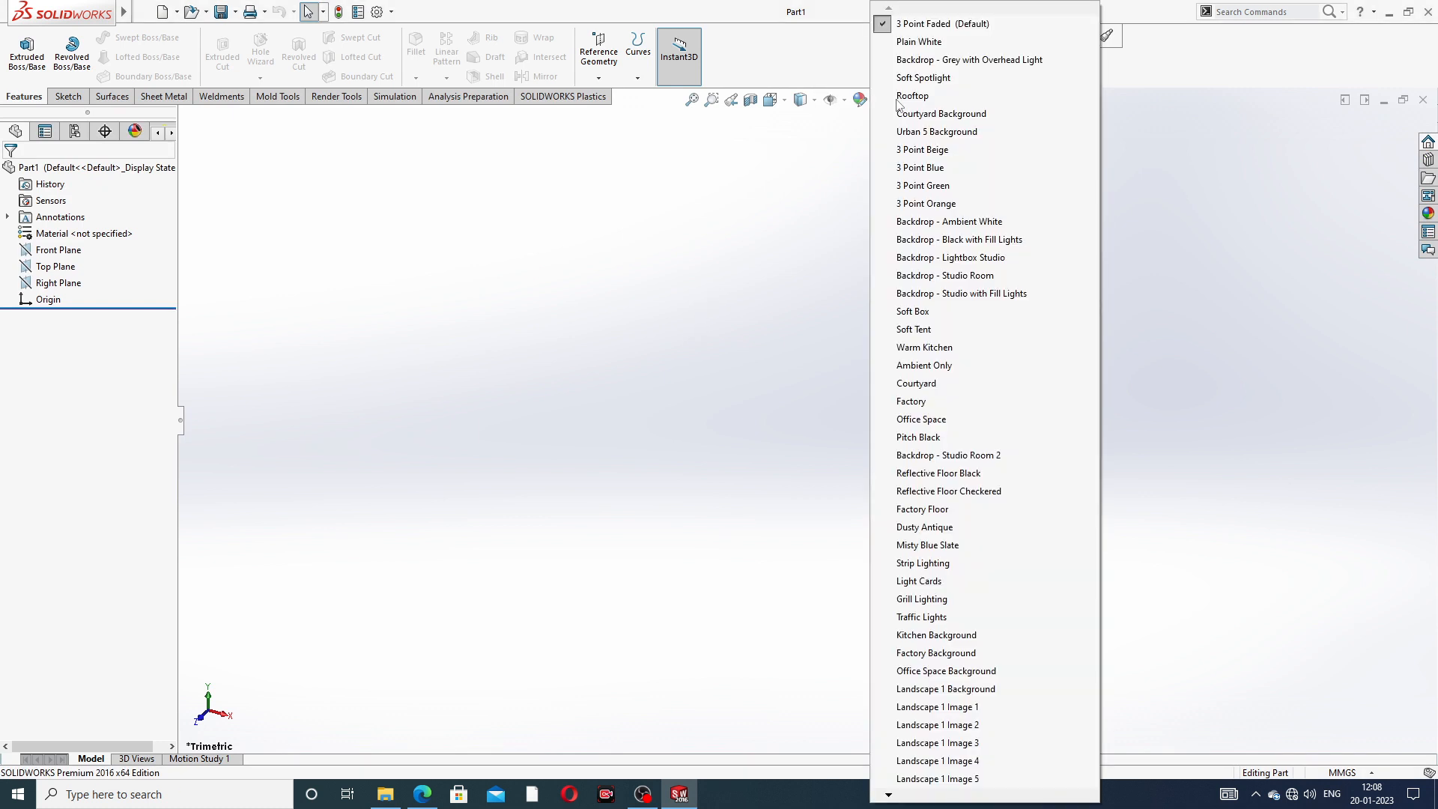
left_click(928, 42)
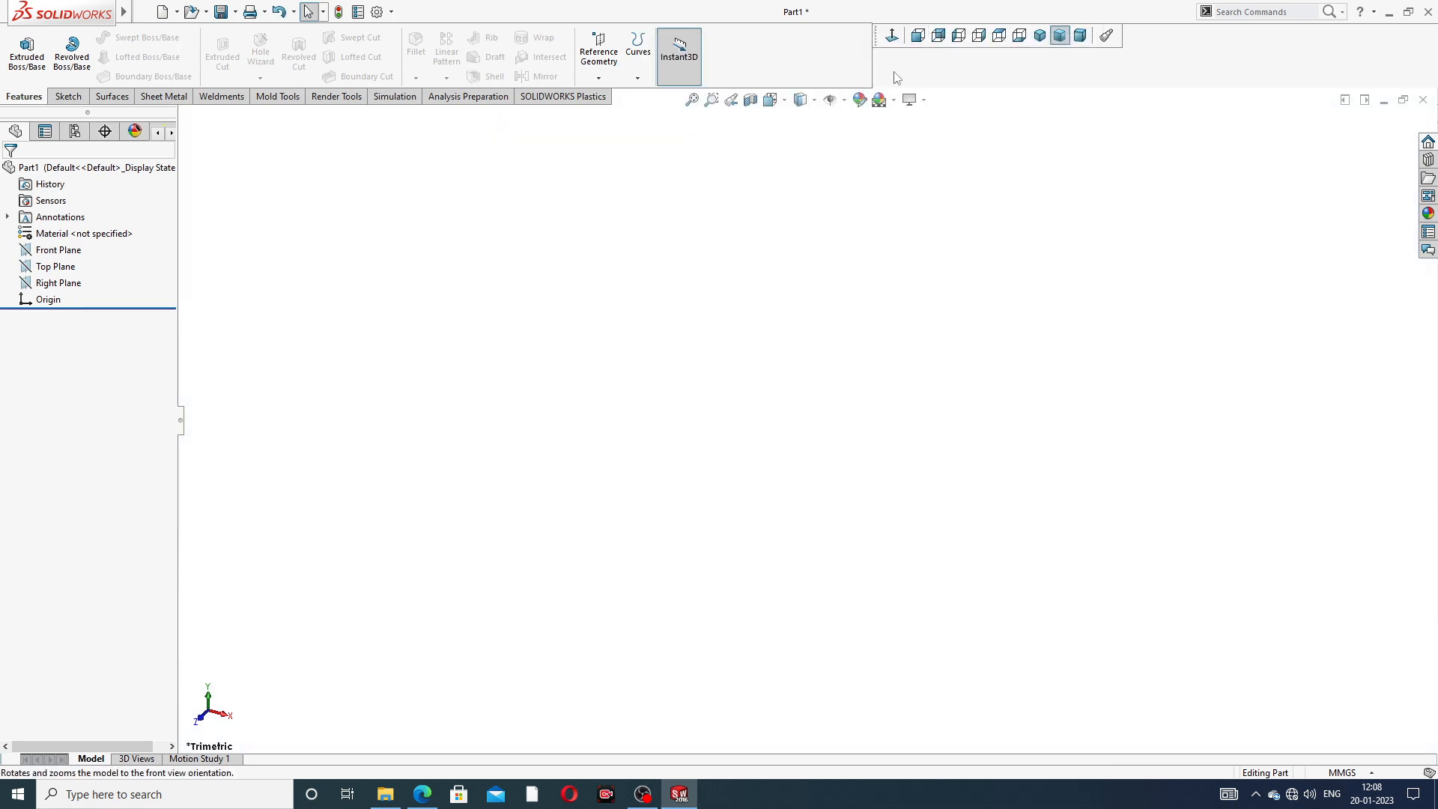
- Raise the document's shaded and wireframe image quality resolutions to their highest settings
left_click(377, 12)
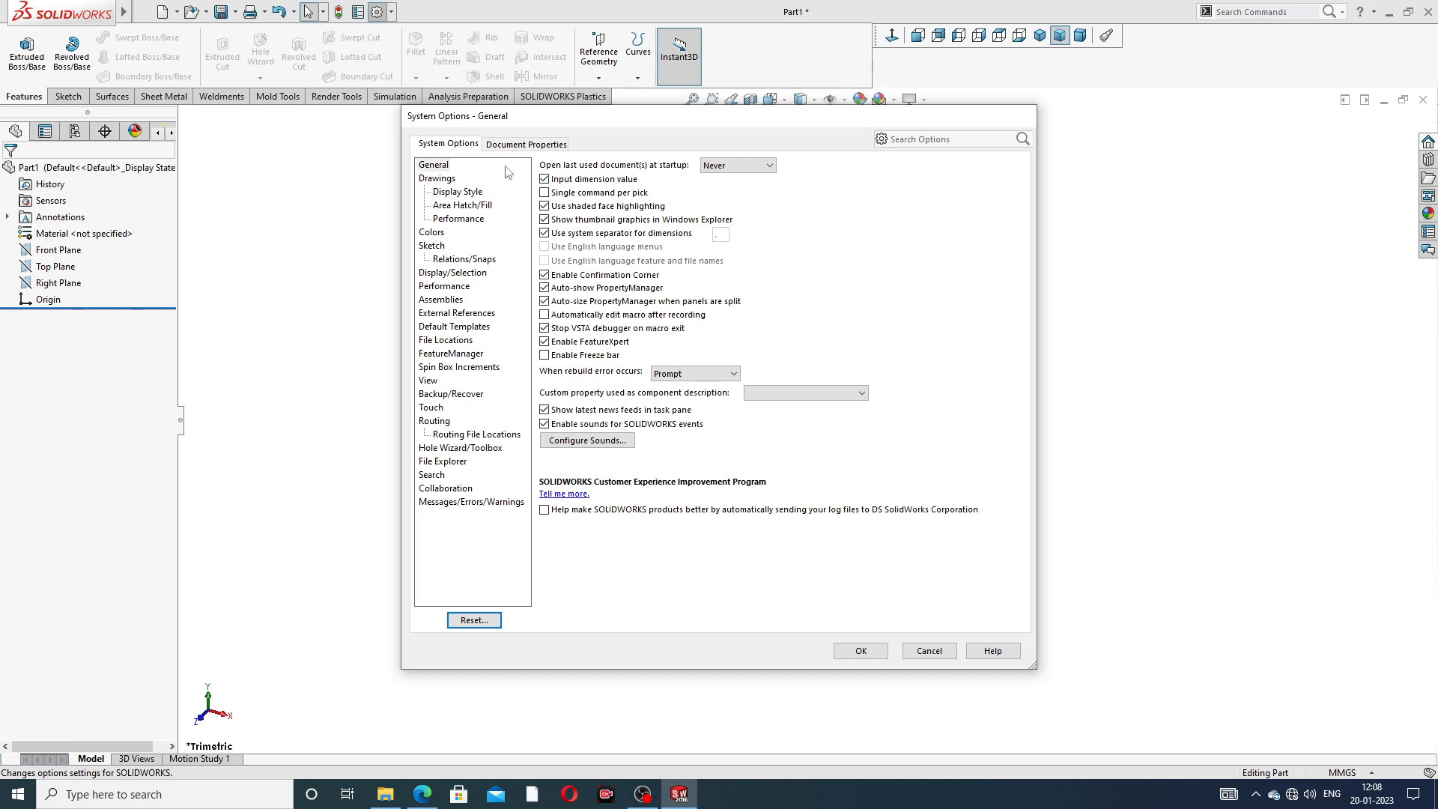
left_click(526, 147)
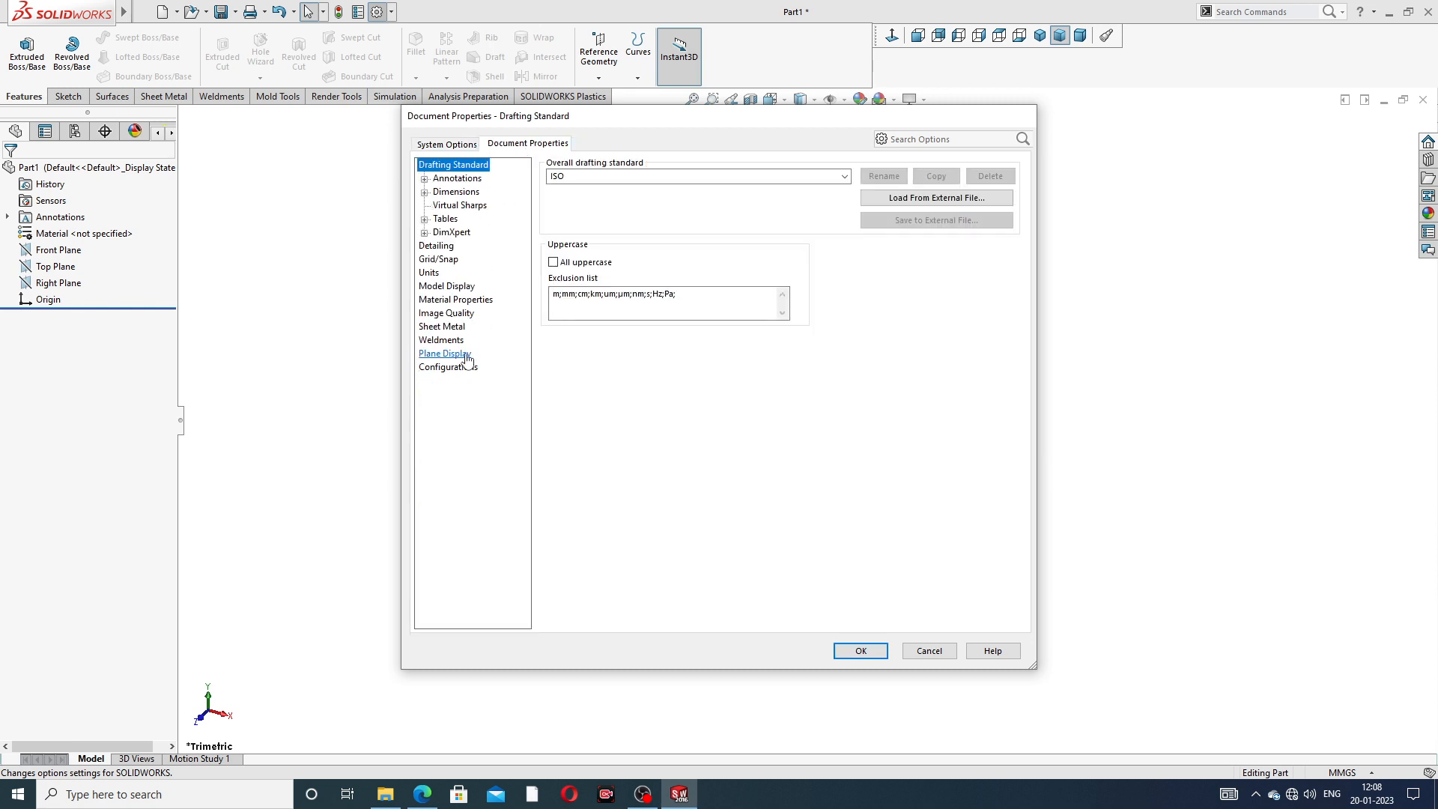
left_click(452, 315)
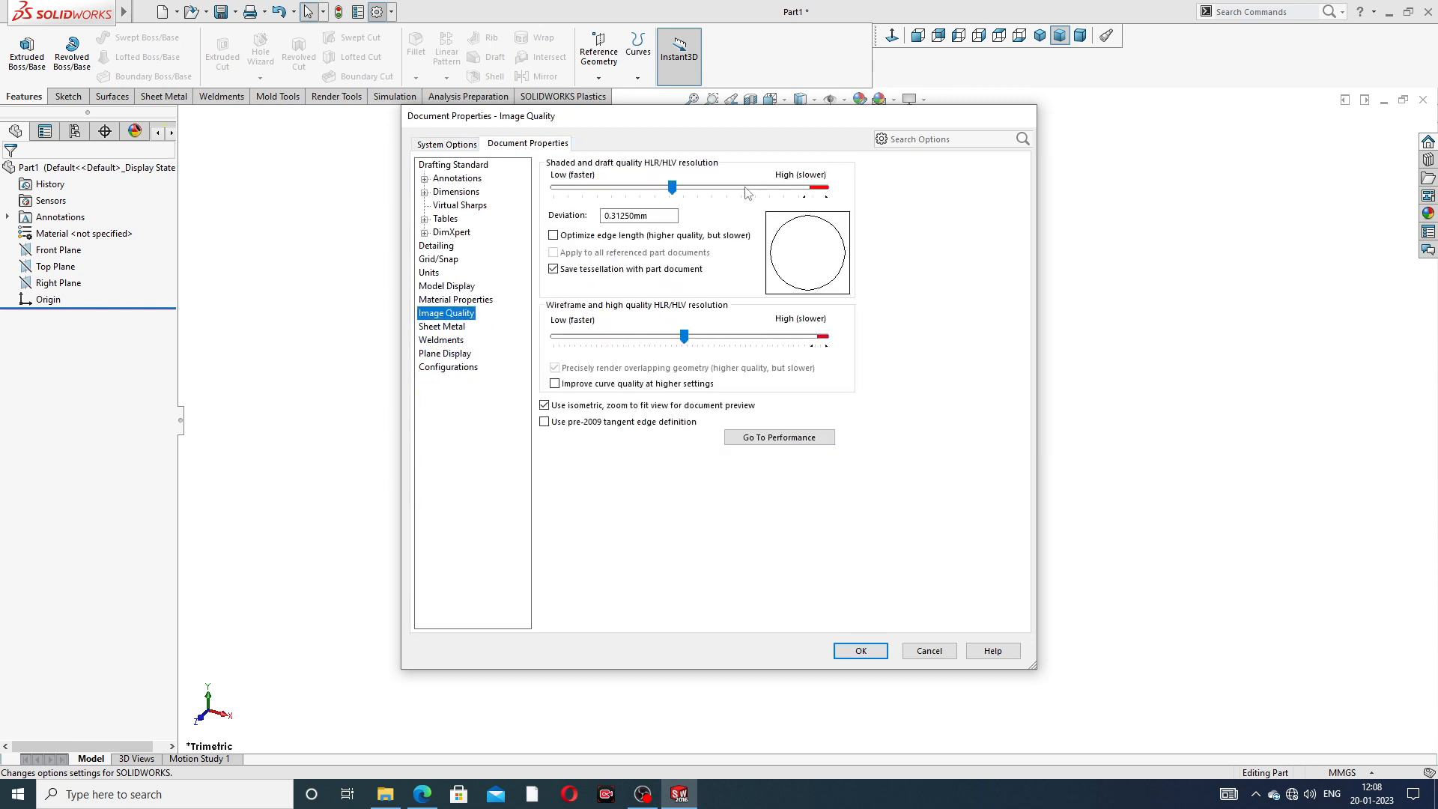
left_click_drag(674, 187, 839, 204)
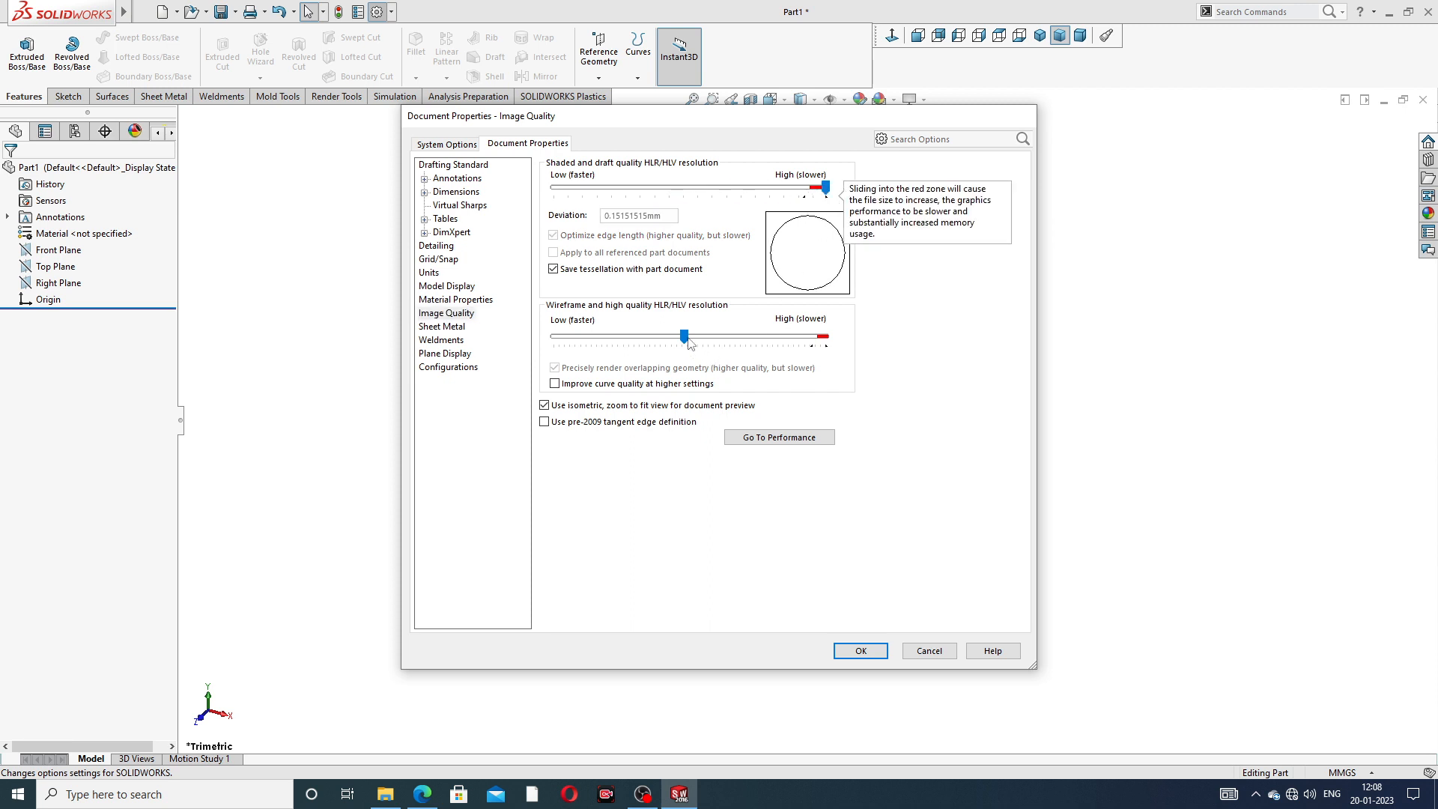
mouse_move(686, 337)
left_mouse_down()
mouse_move(804, 341)
mouse_move(843, 384)
left_mouse_up()
left_click(863, 649)
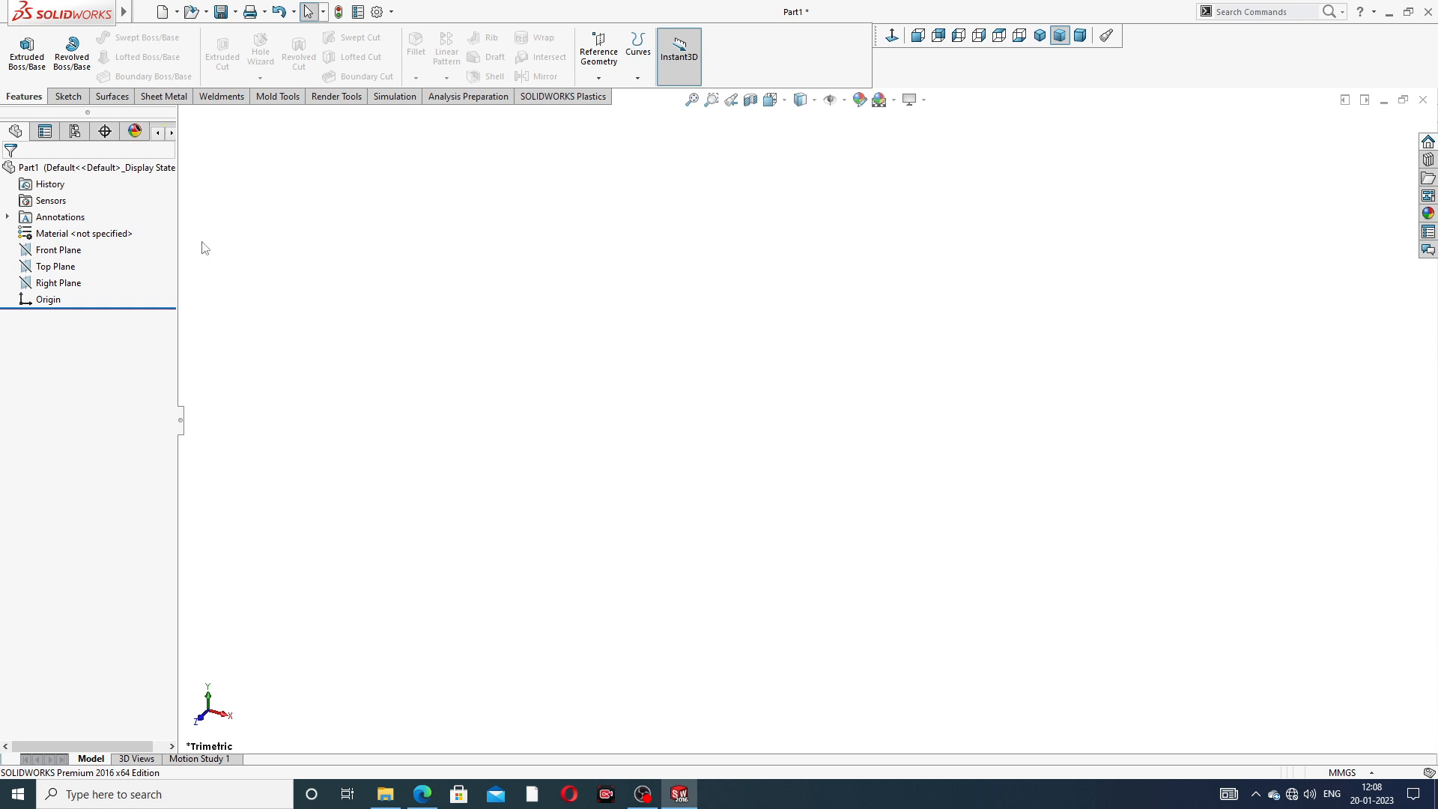
- Start a sketch on the Front Plane and consult the pivot guide PDF drawing for its dimensions
left_click(54, 253)
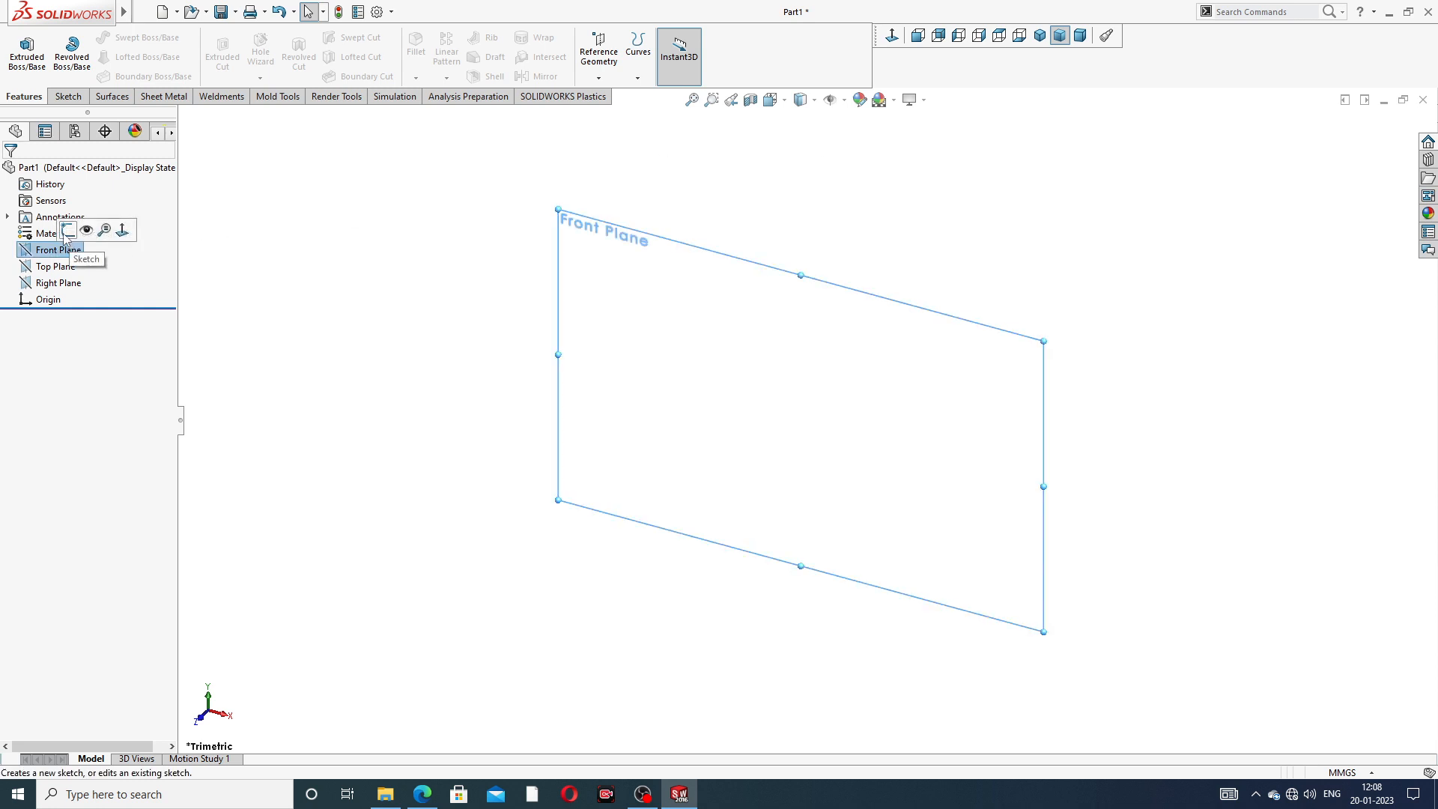
left_click(66, 231)
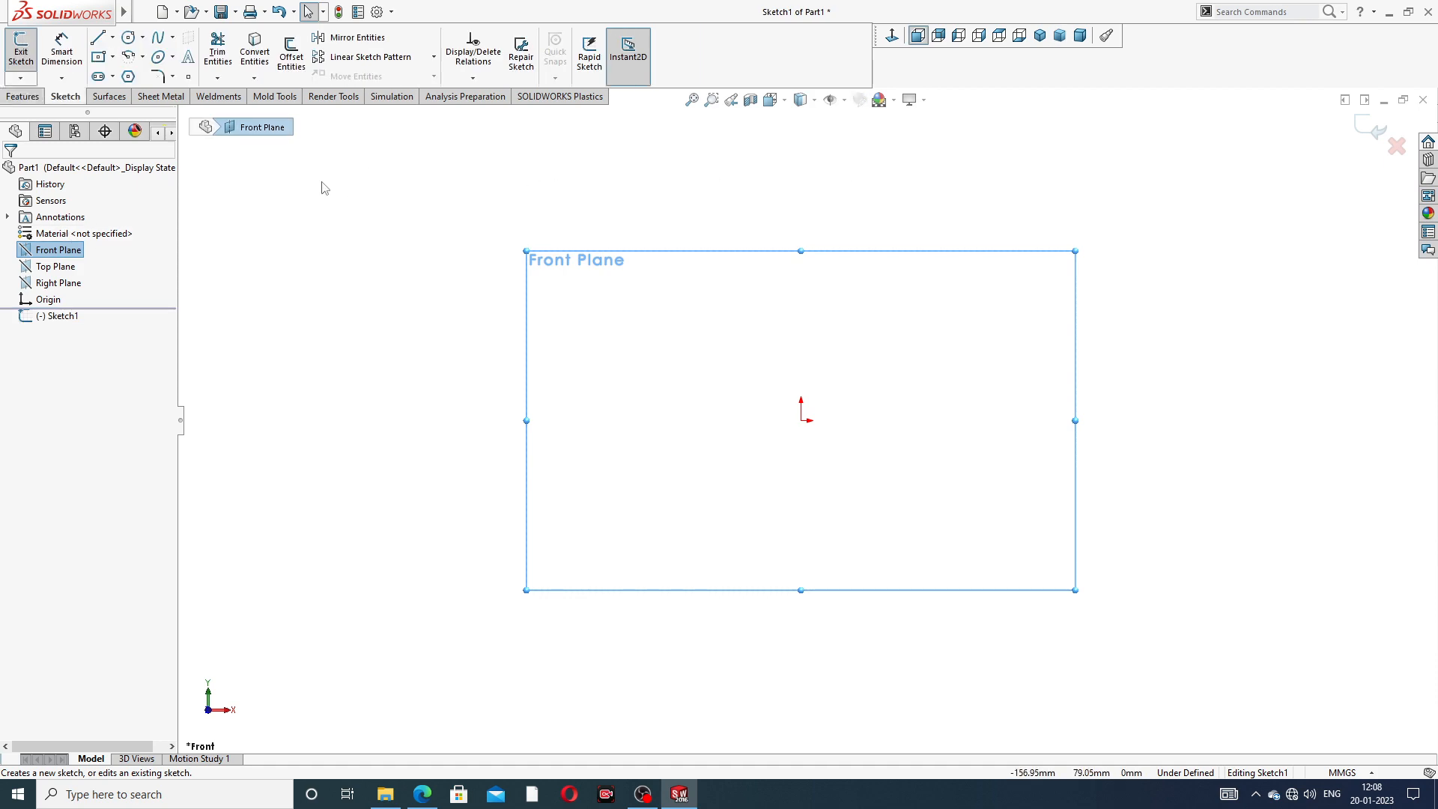
left_click(422, 795)
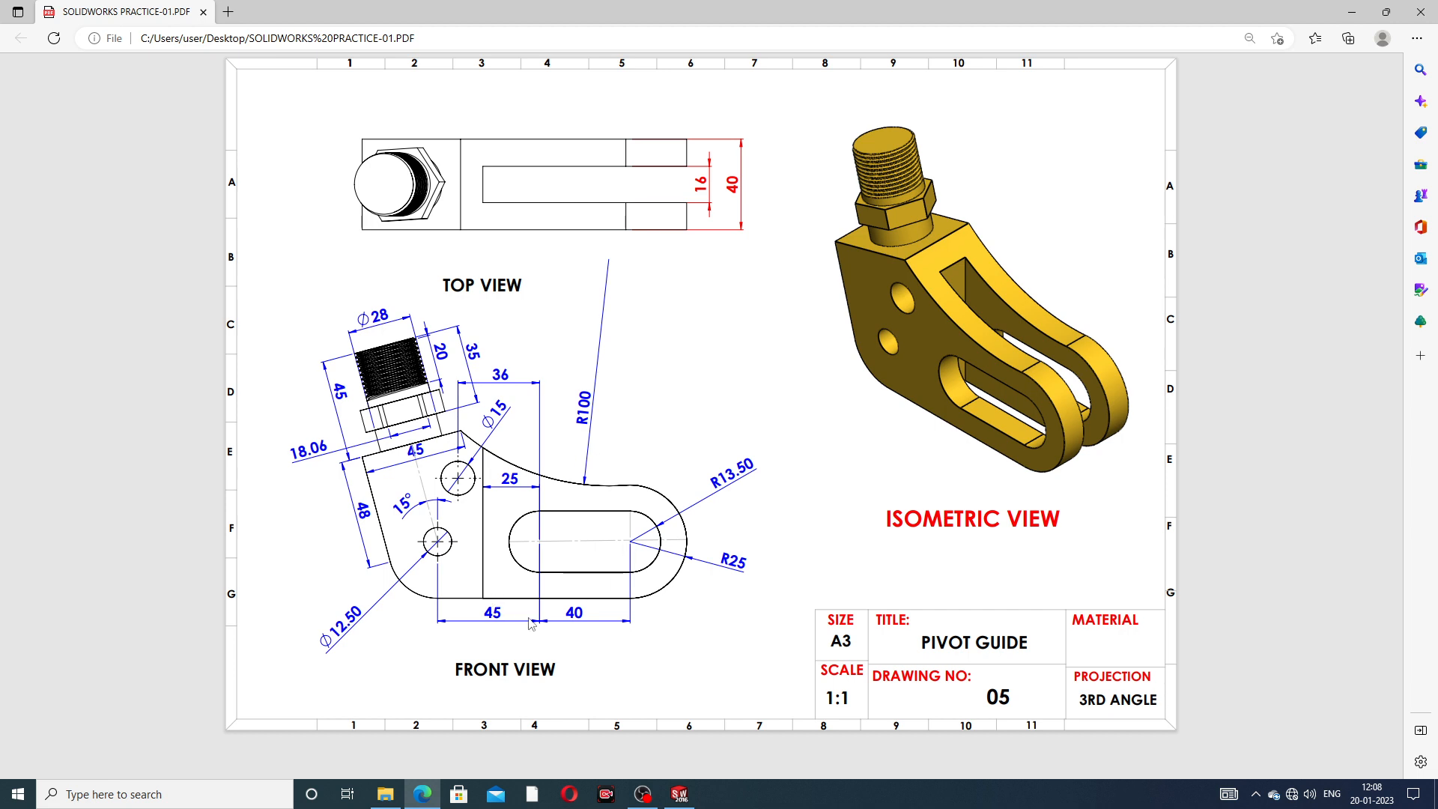
left_click(679, 794)
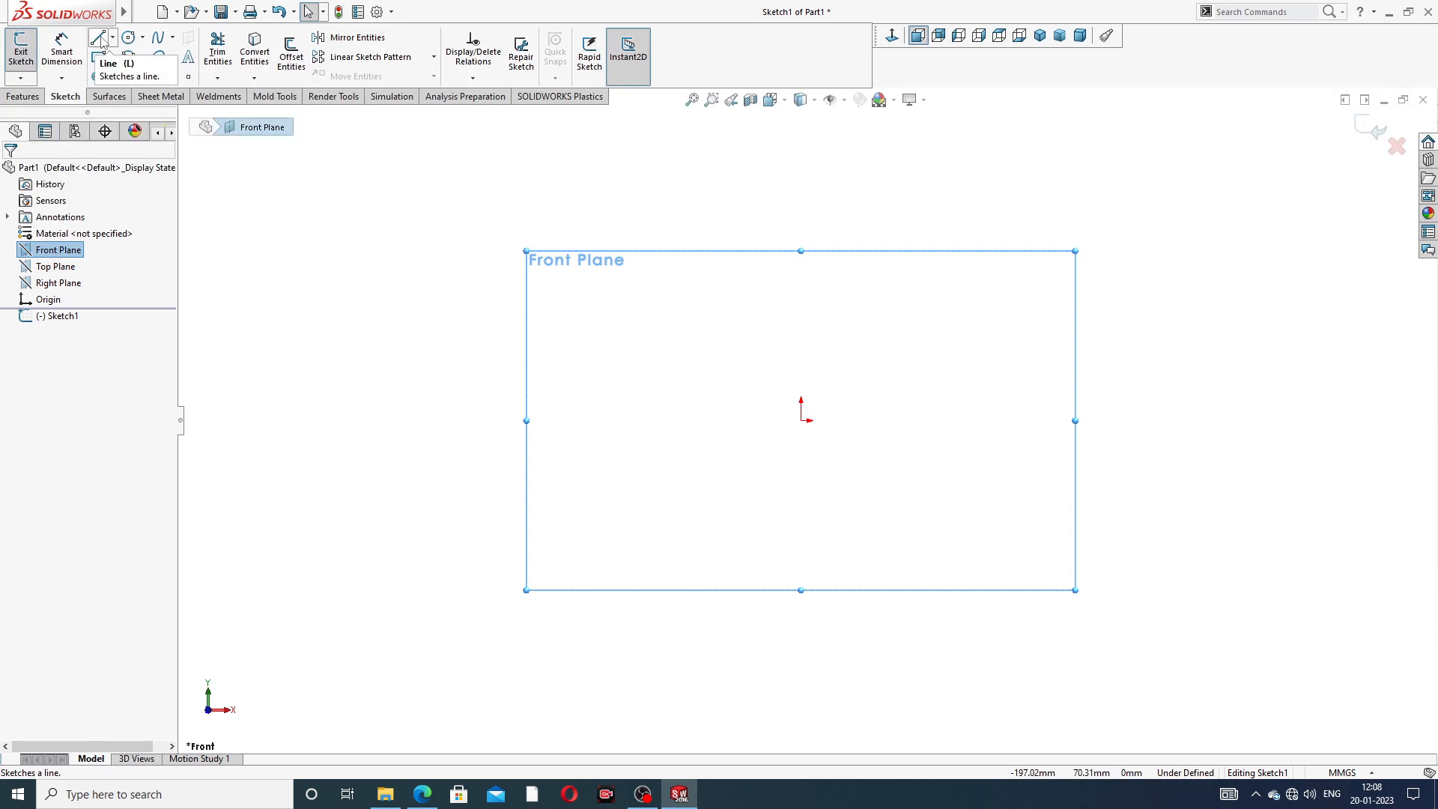
left_click(111, 40)
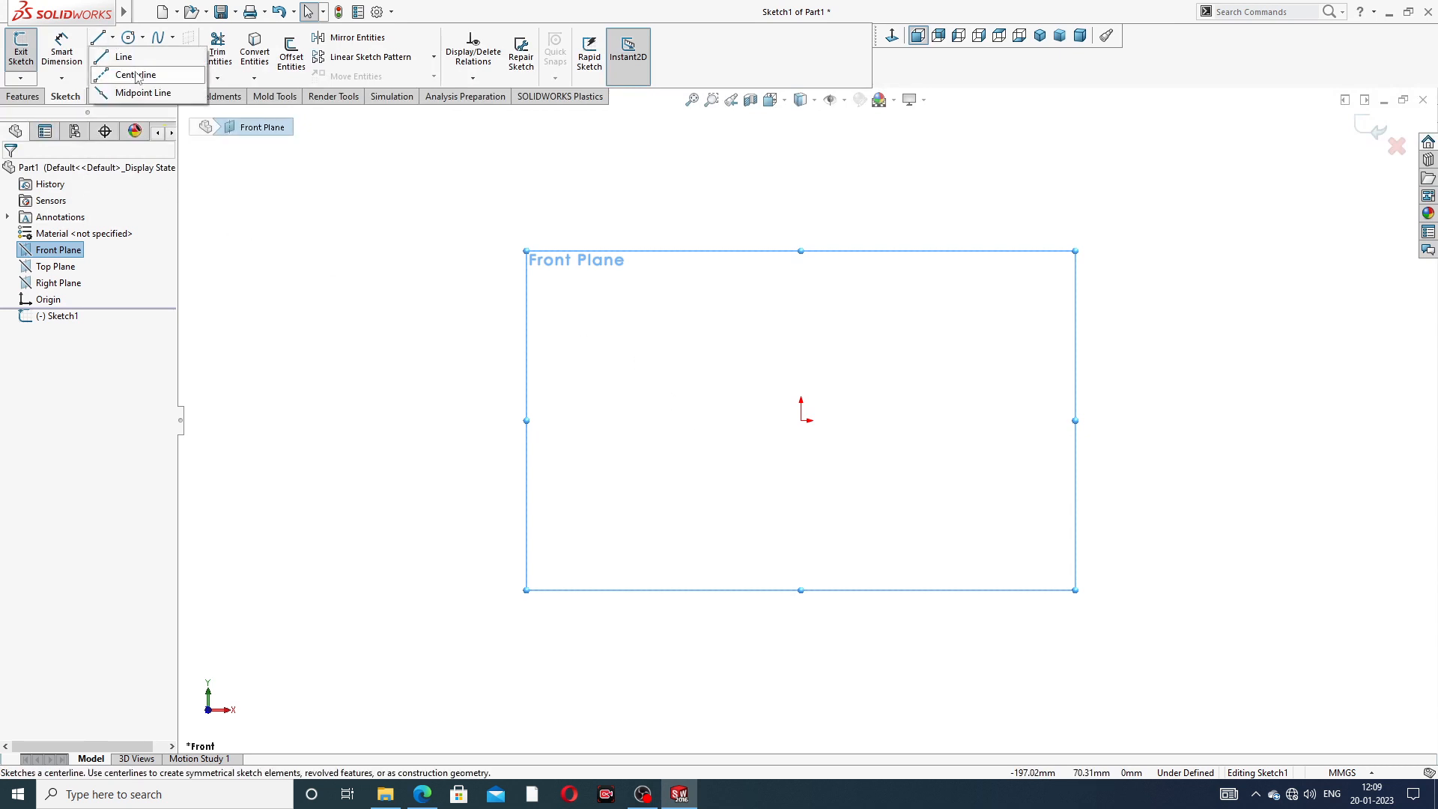
left_click(129, 70)
left_click_drag(800, 420, 801, 171)
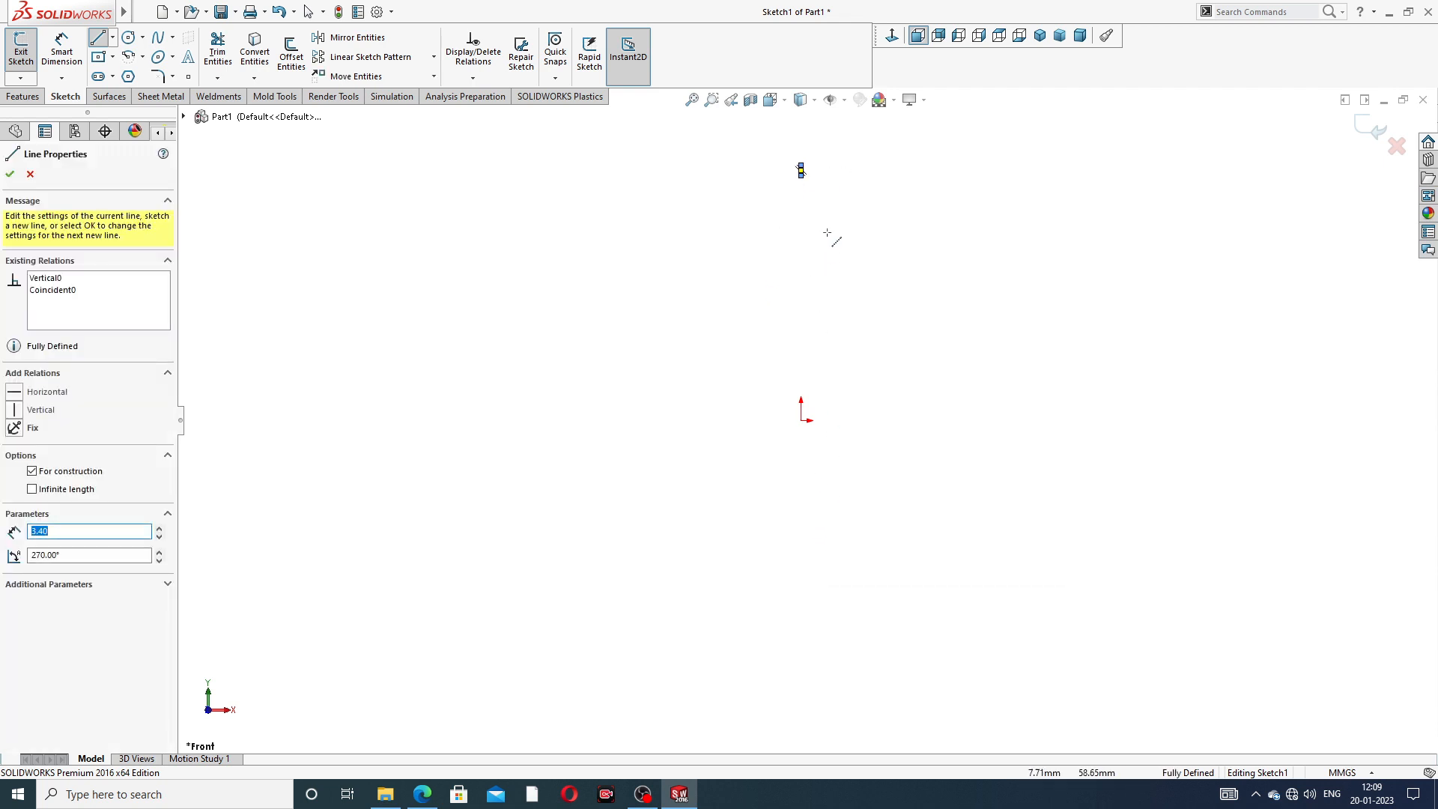
right_click(831, 166)
left_click(870, 183)
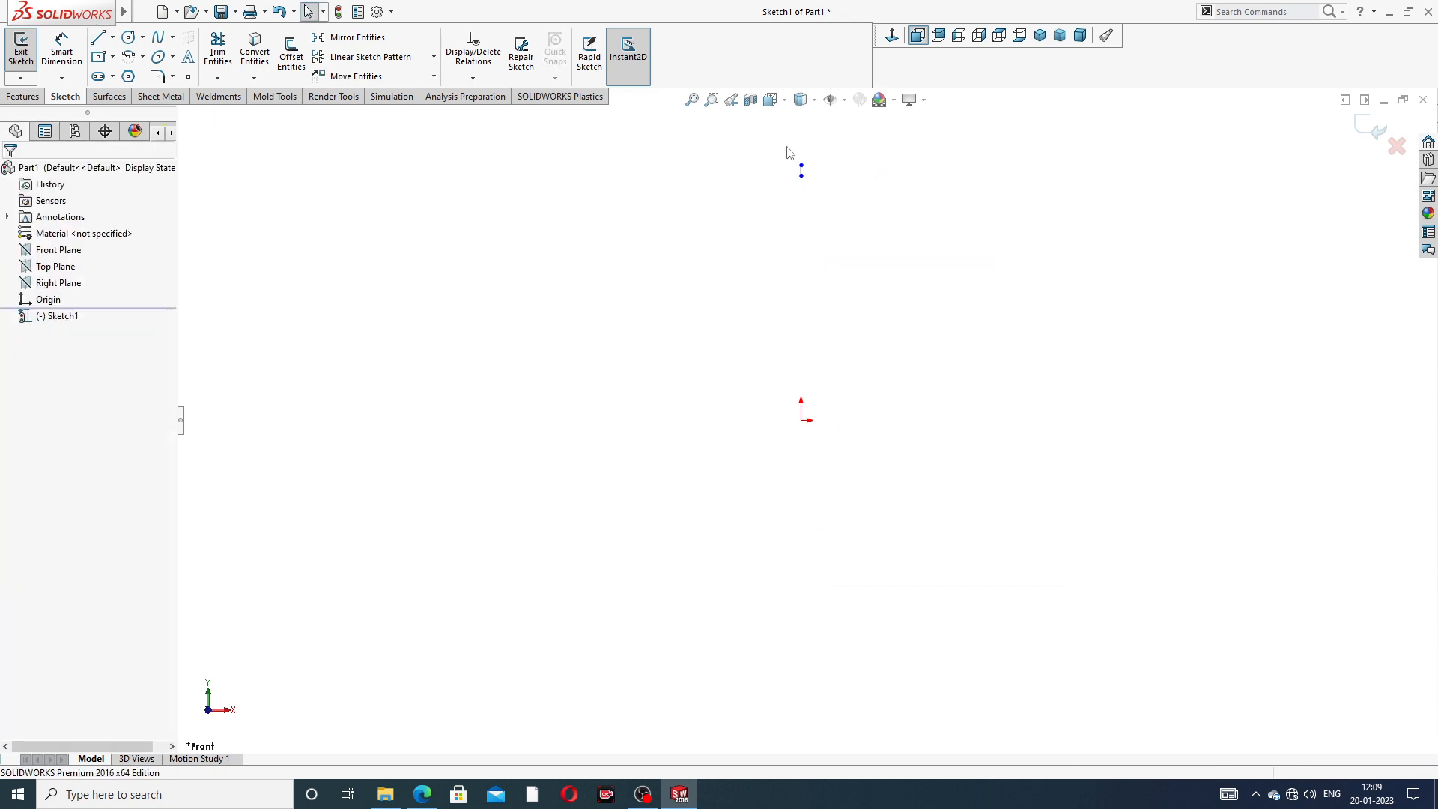
mouse_move(786, 147)
left_mouse_down()
mouse_move(837, 182)
mouse_move(833, 170)
left_mouse_up()
key("Delete")
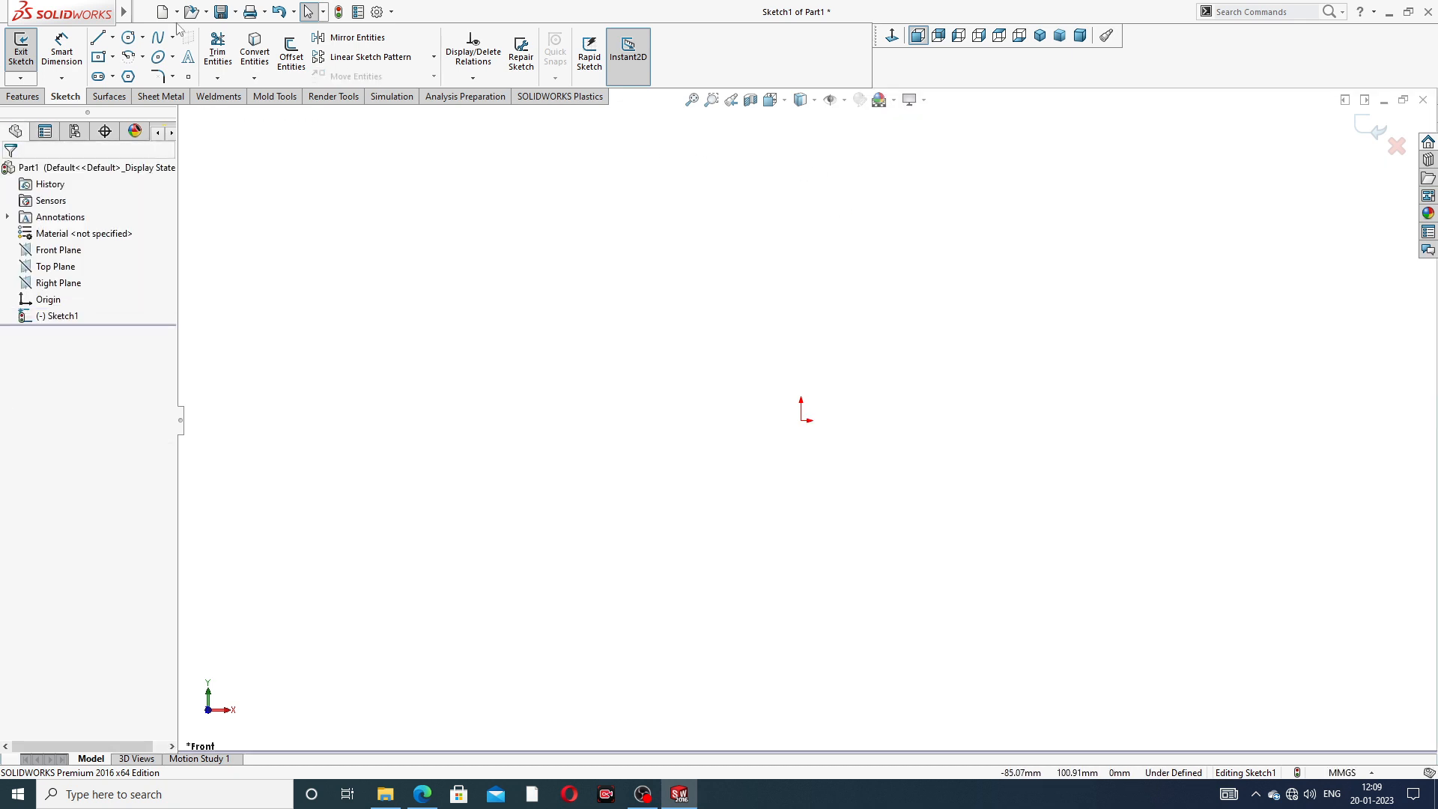
- Sketch a vertical centerline through the origin, starting about 80 mm above it and ending below it
left_click(113, 37)
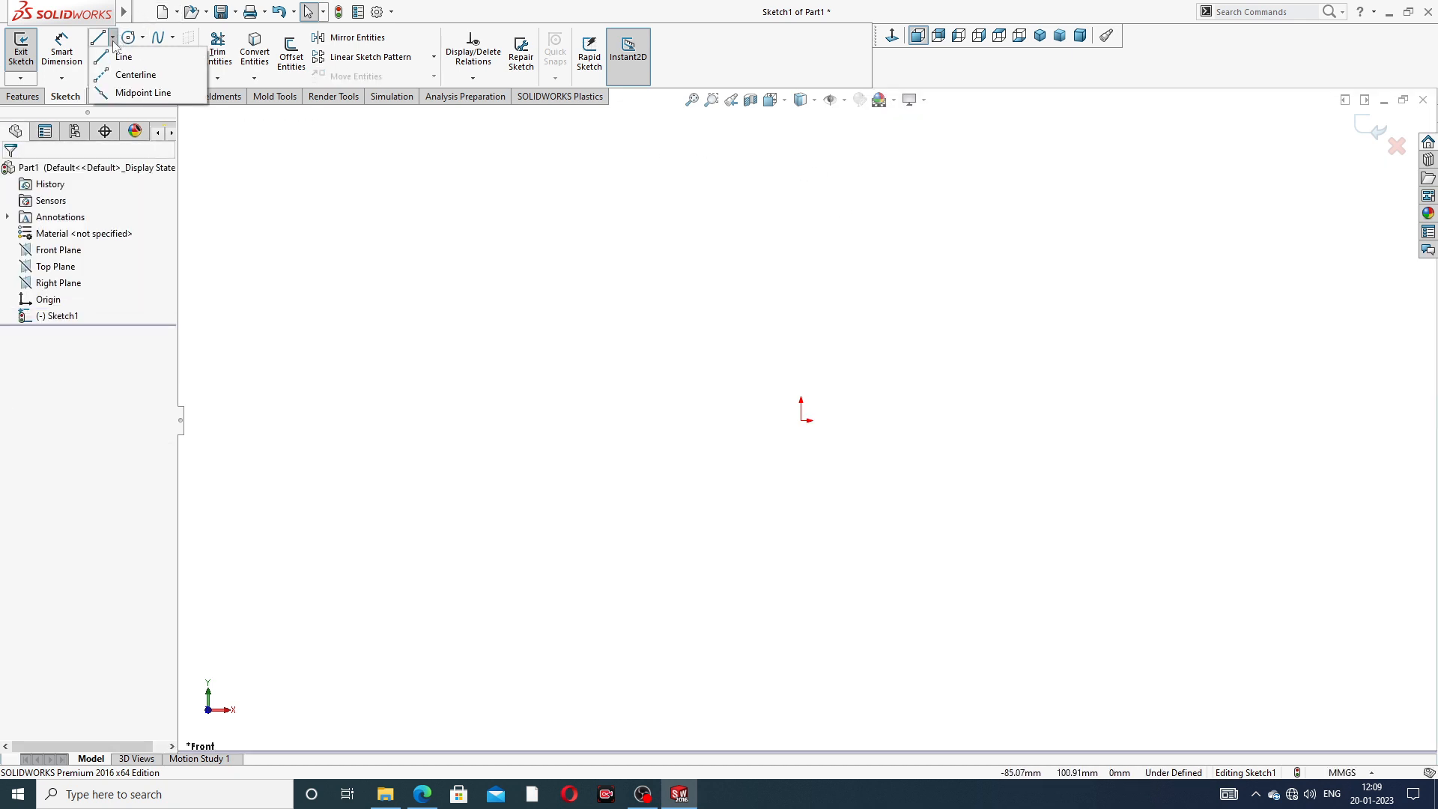
left_click(129, 75)
left_click(800, 174)
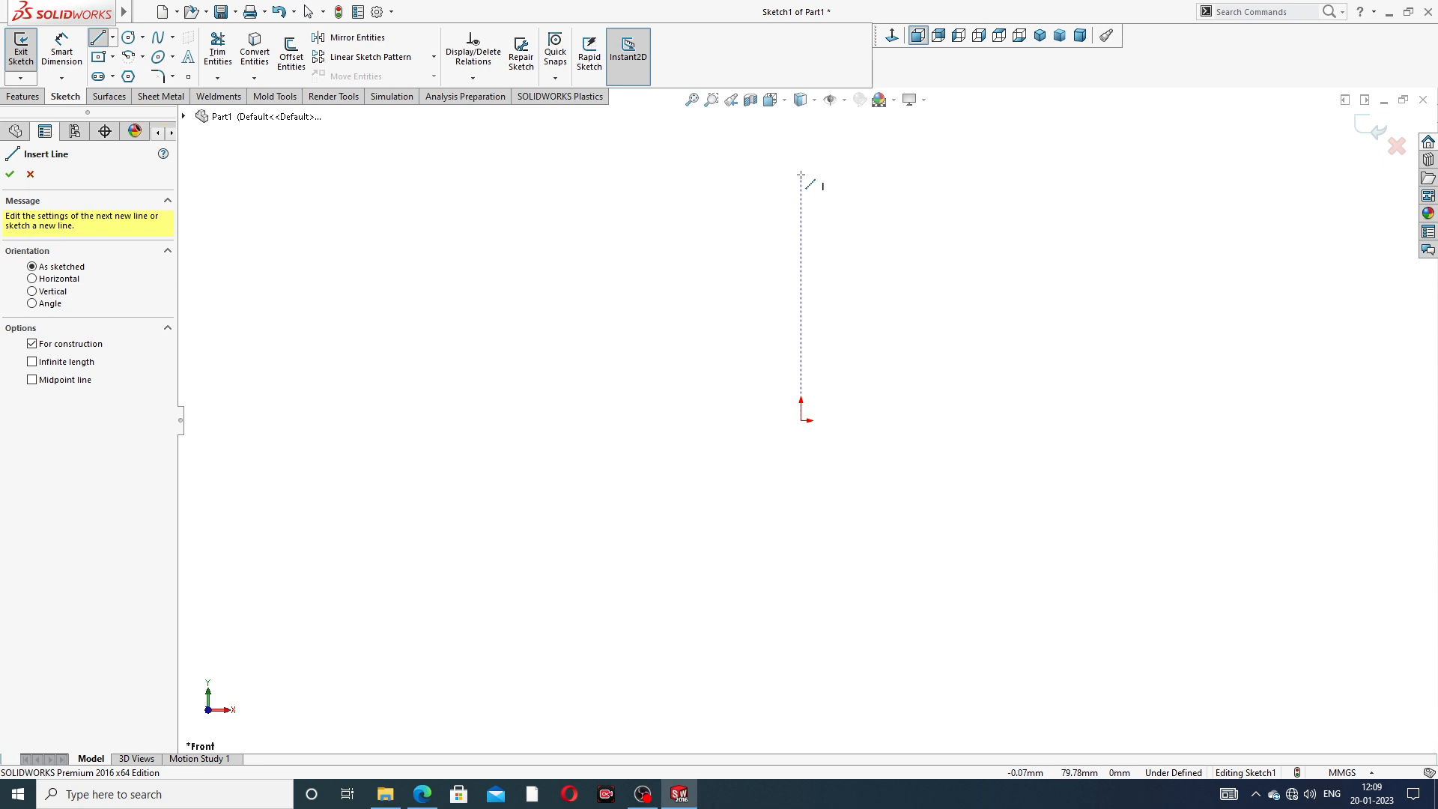
left_click(802, 566)
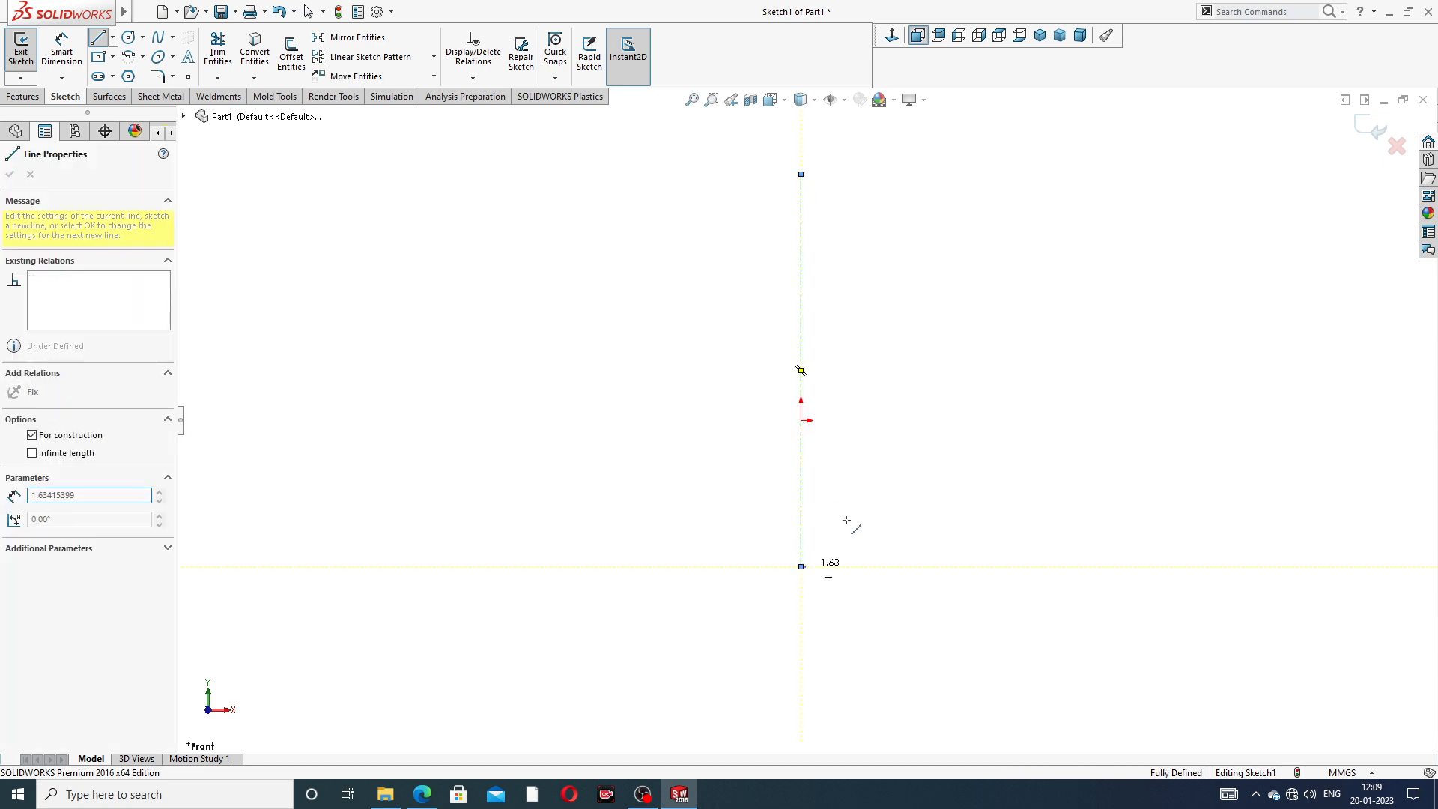
right_click(922, 412)
left_click(945, 430)
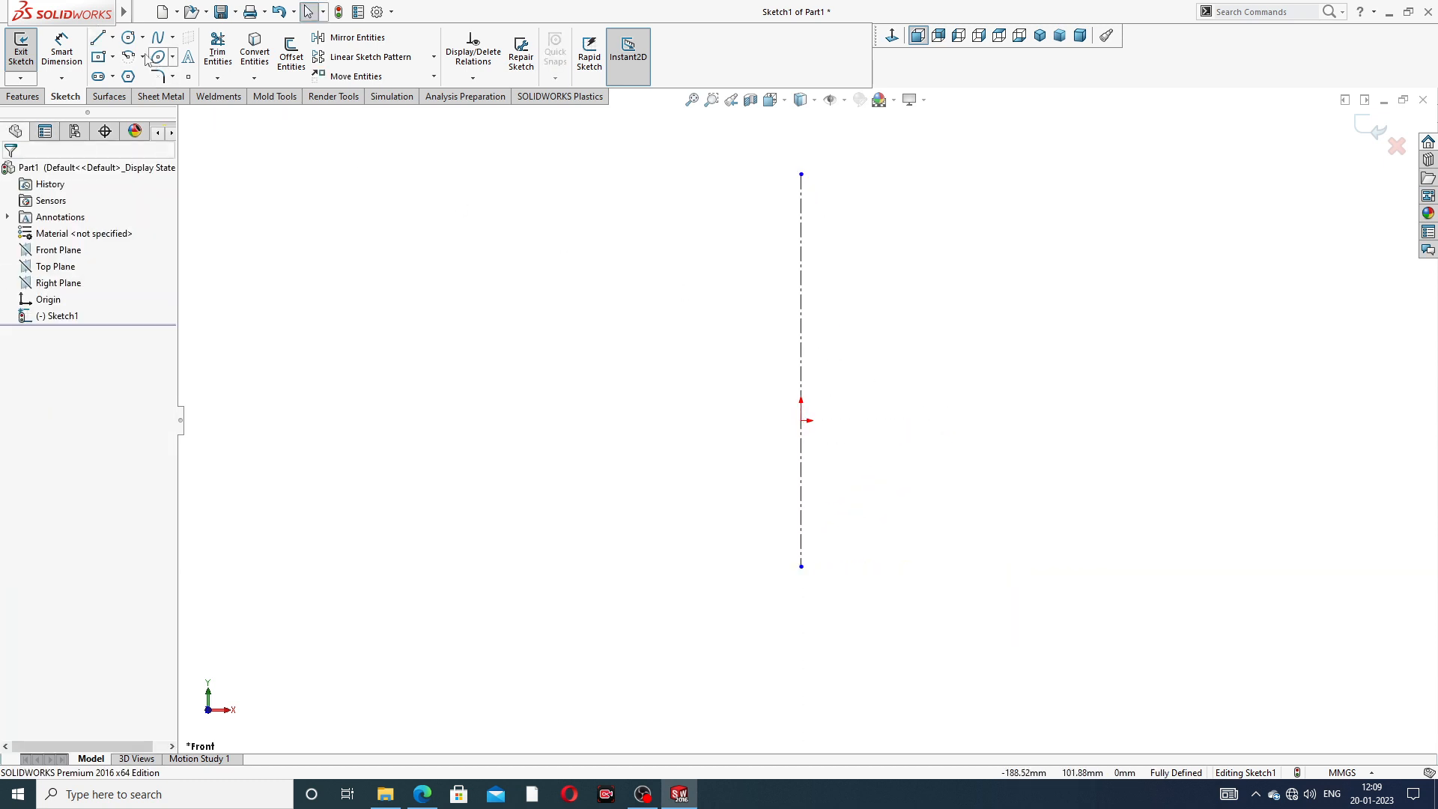
- Sketch a horizontal centerline about 151 mm long through the origin, crossing the vertical centerline
left_click(113, 38)
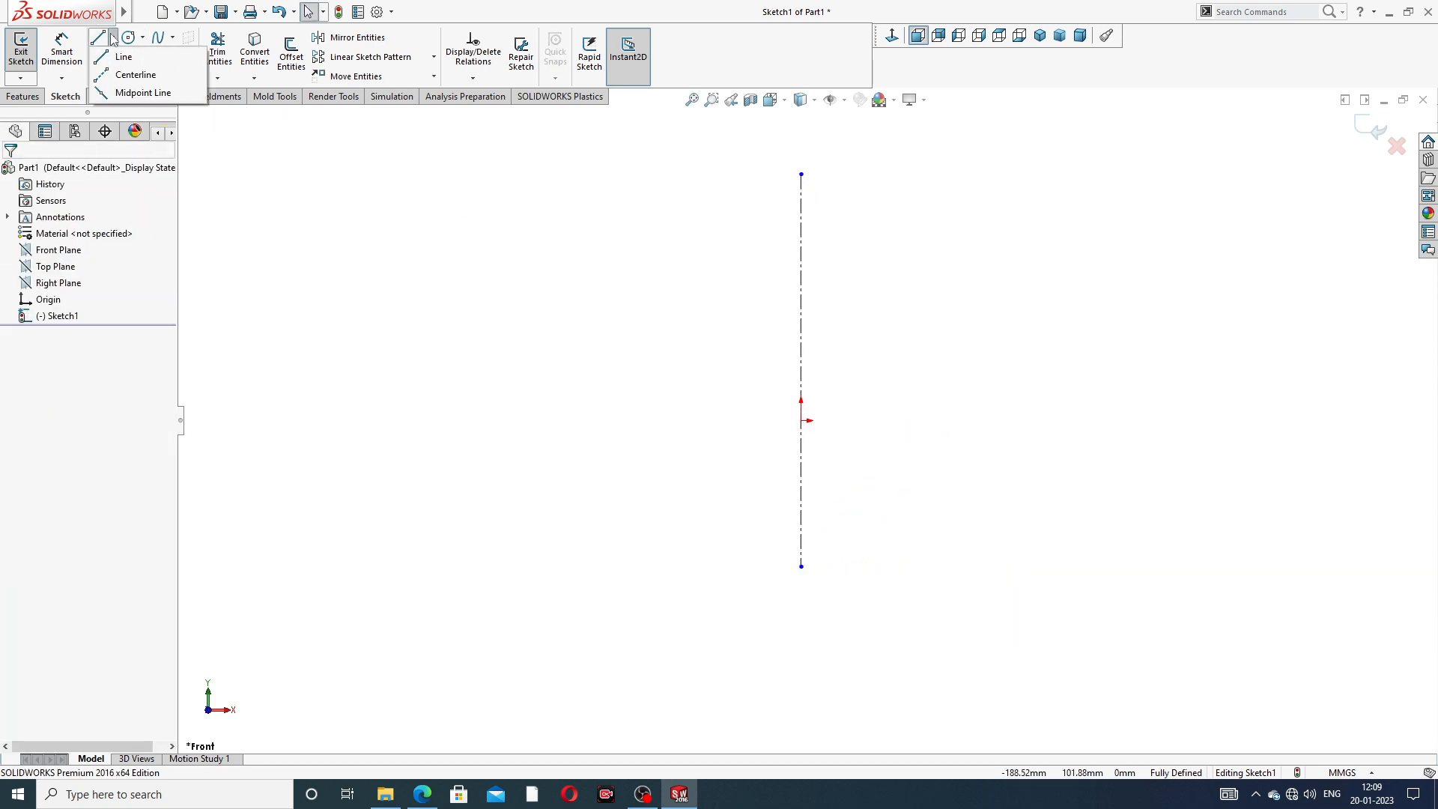
left_click(131, 75)
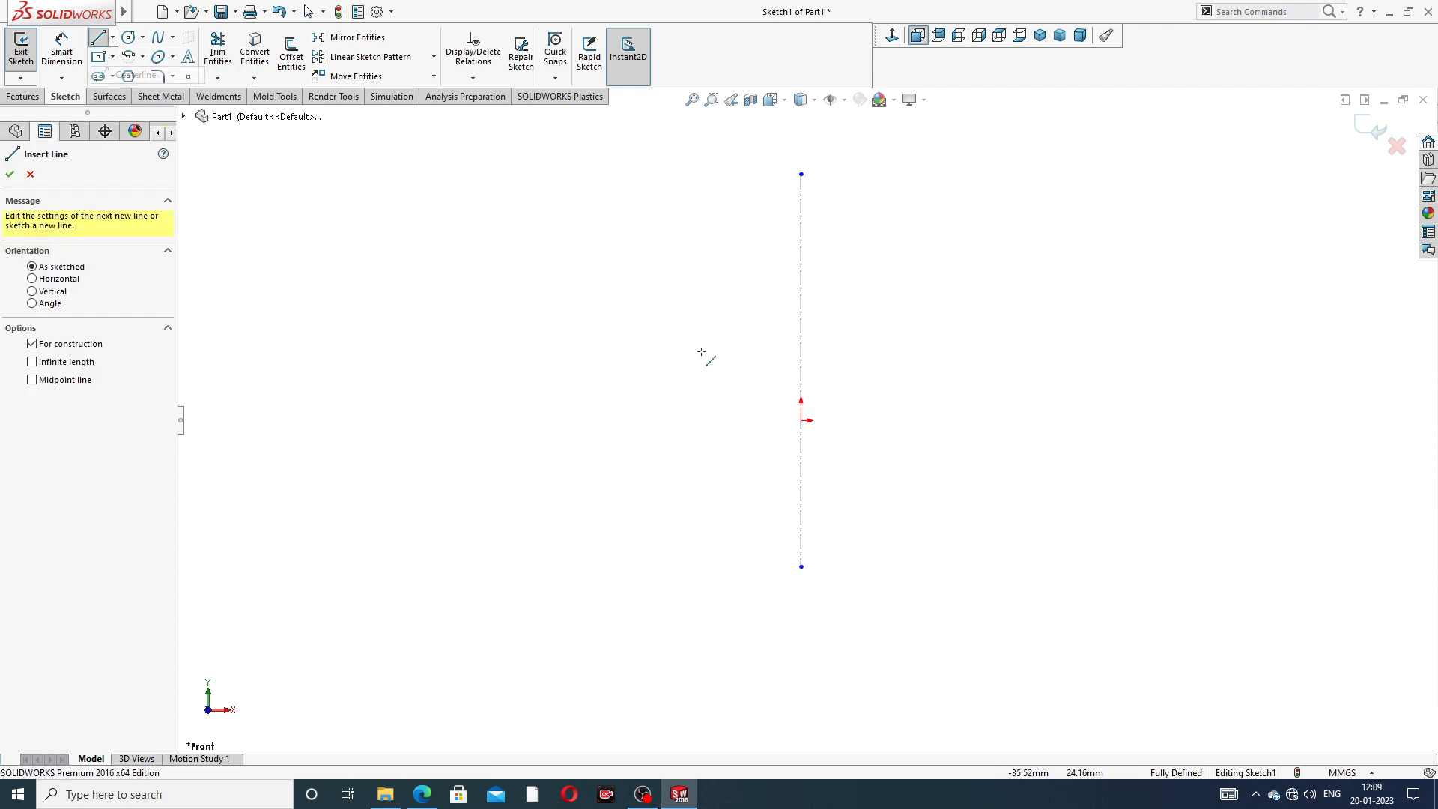
left_click(594, 420)
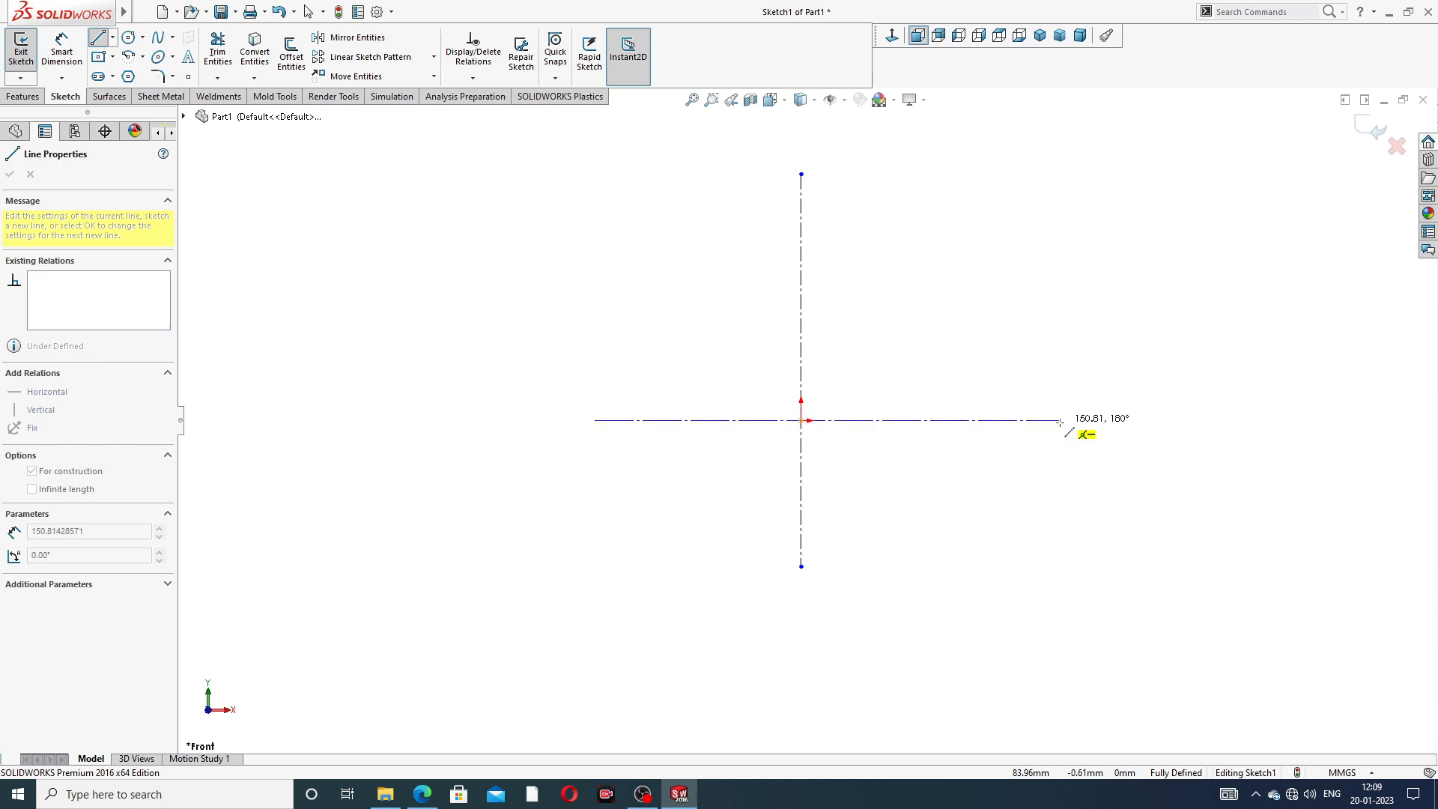
left_click(1060, 420)
right_click(1113, 215)
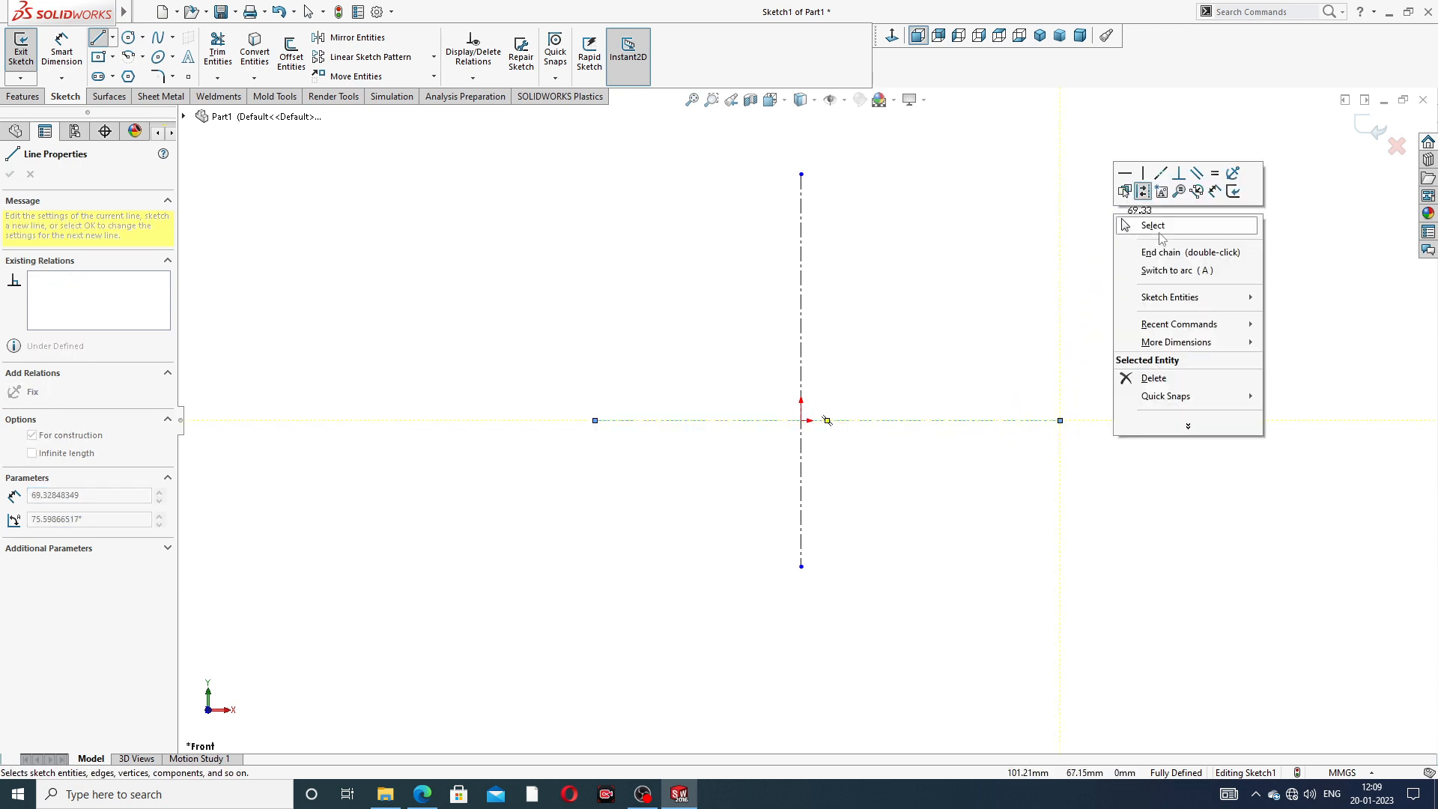
left_click(1161, 234)
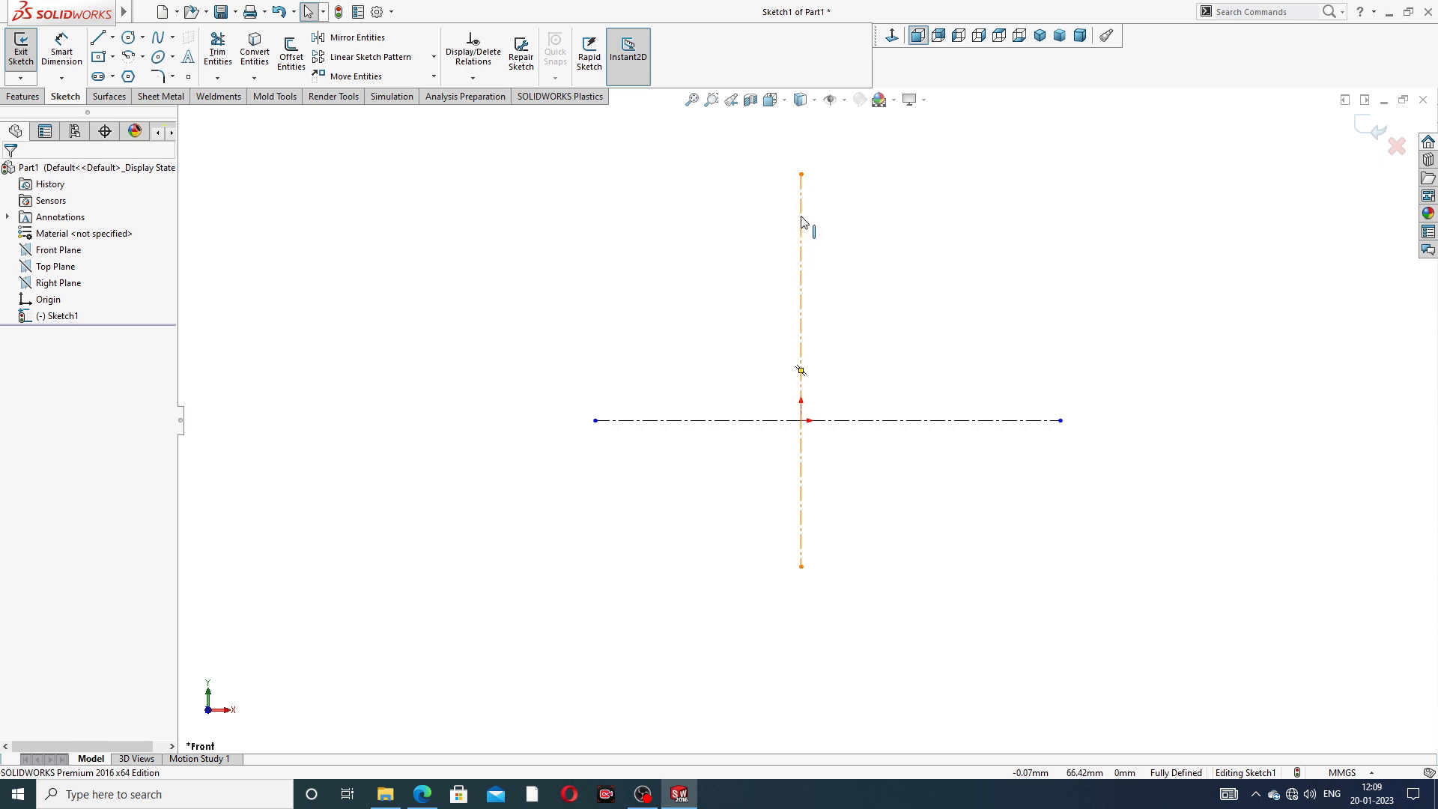
- Check the existing relations of the horizontal and vertical centerlines
left_click(113, 39)
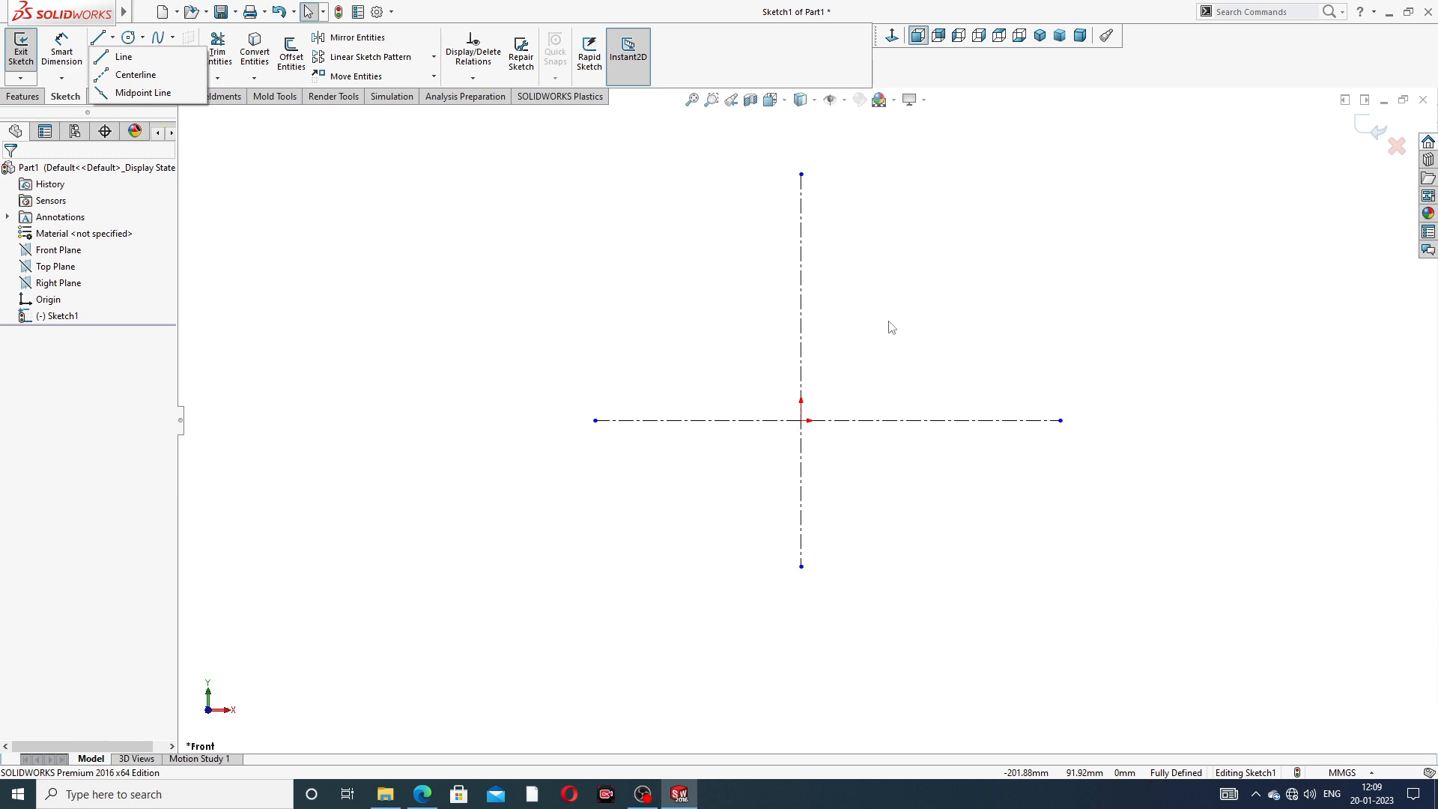
left_click(867, 422)
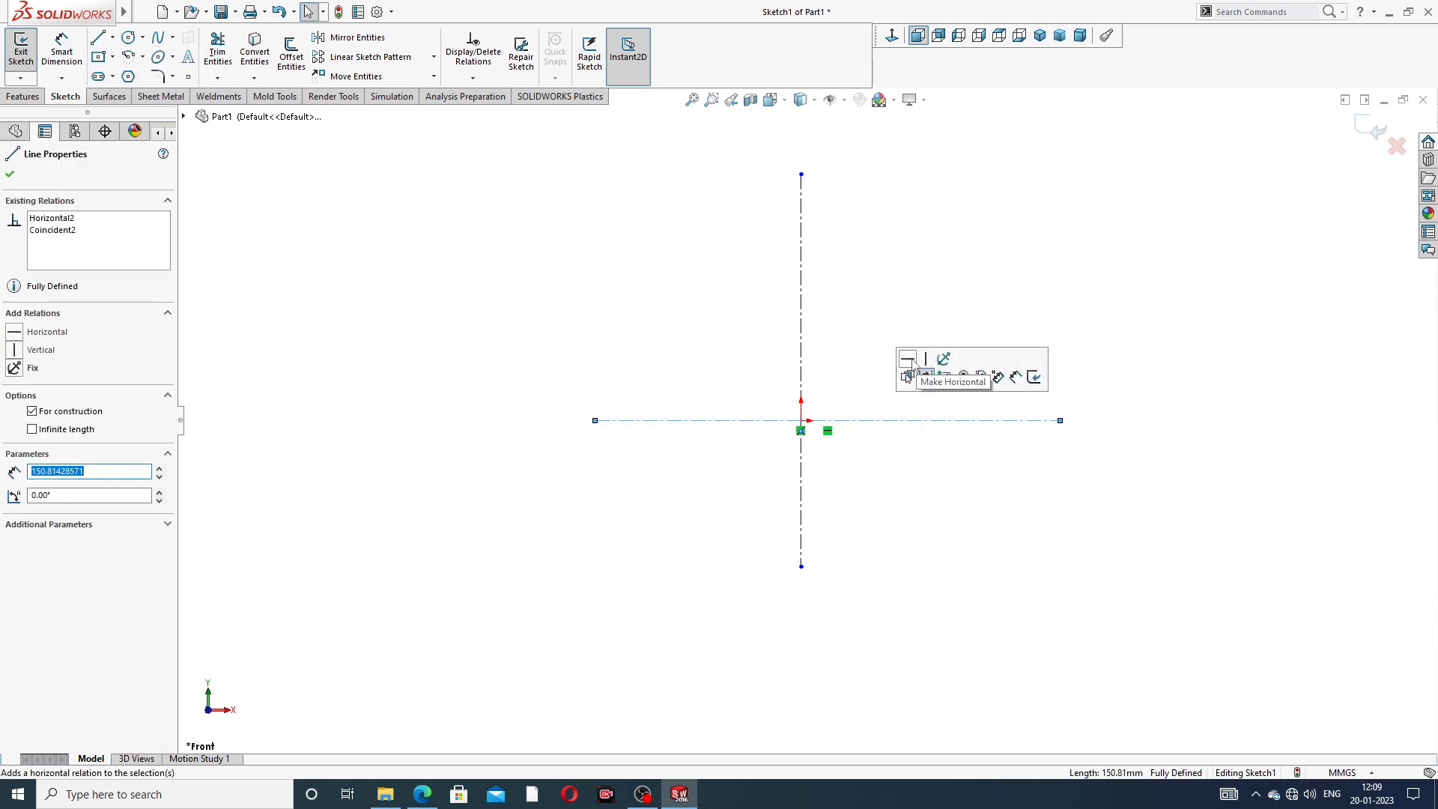
left_click(802, 309)
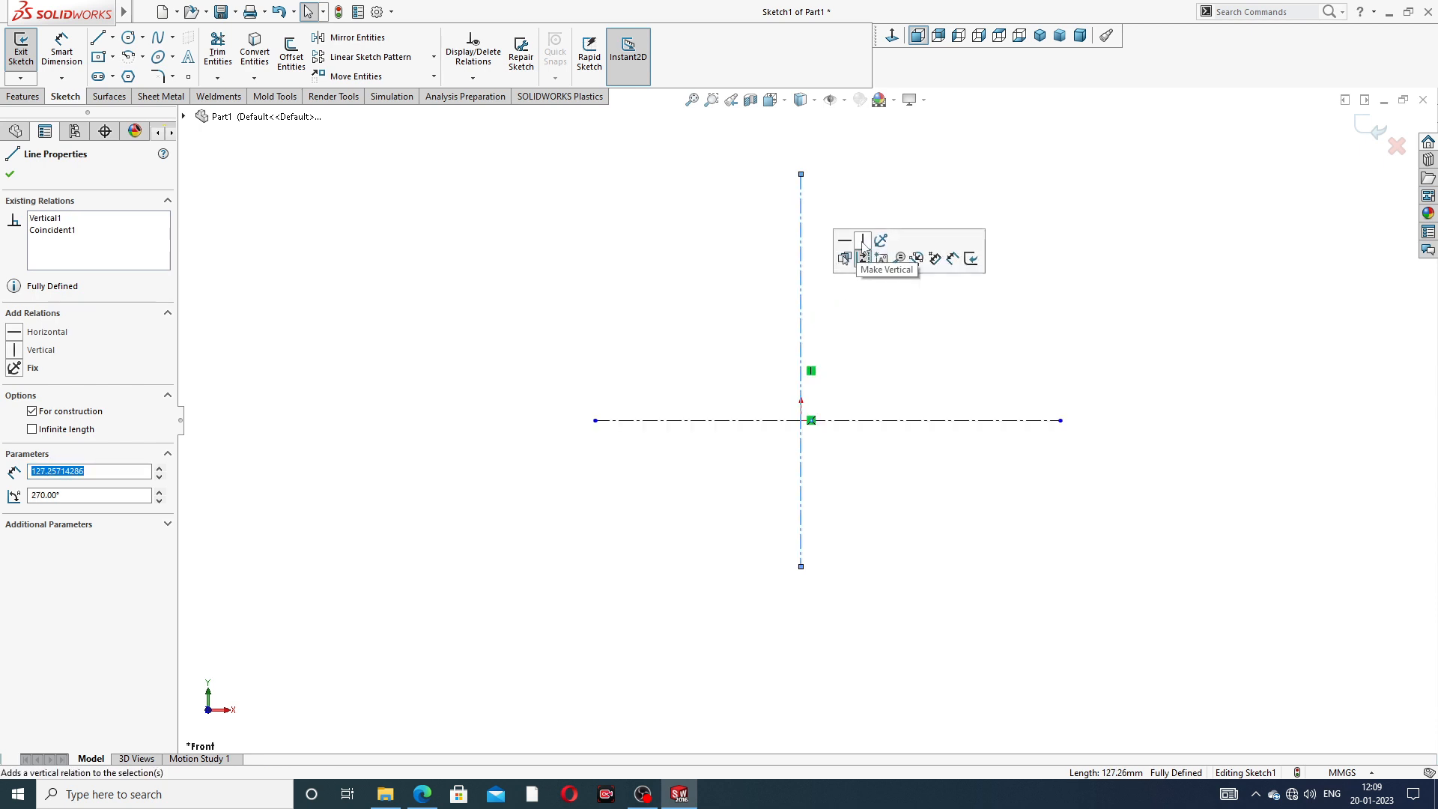
left_click(964, 373)
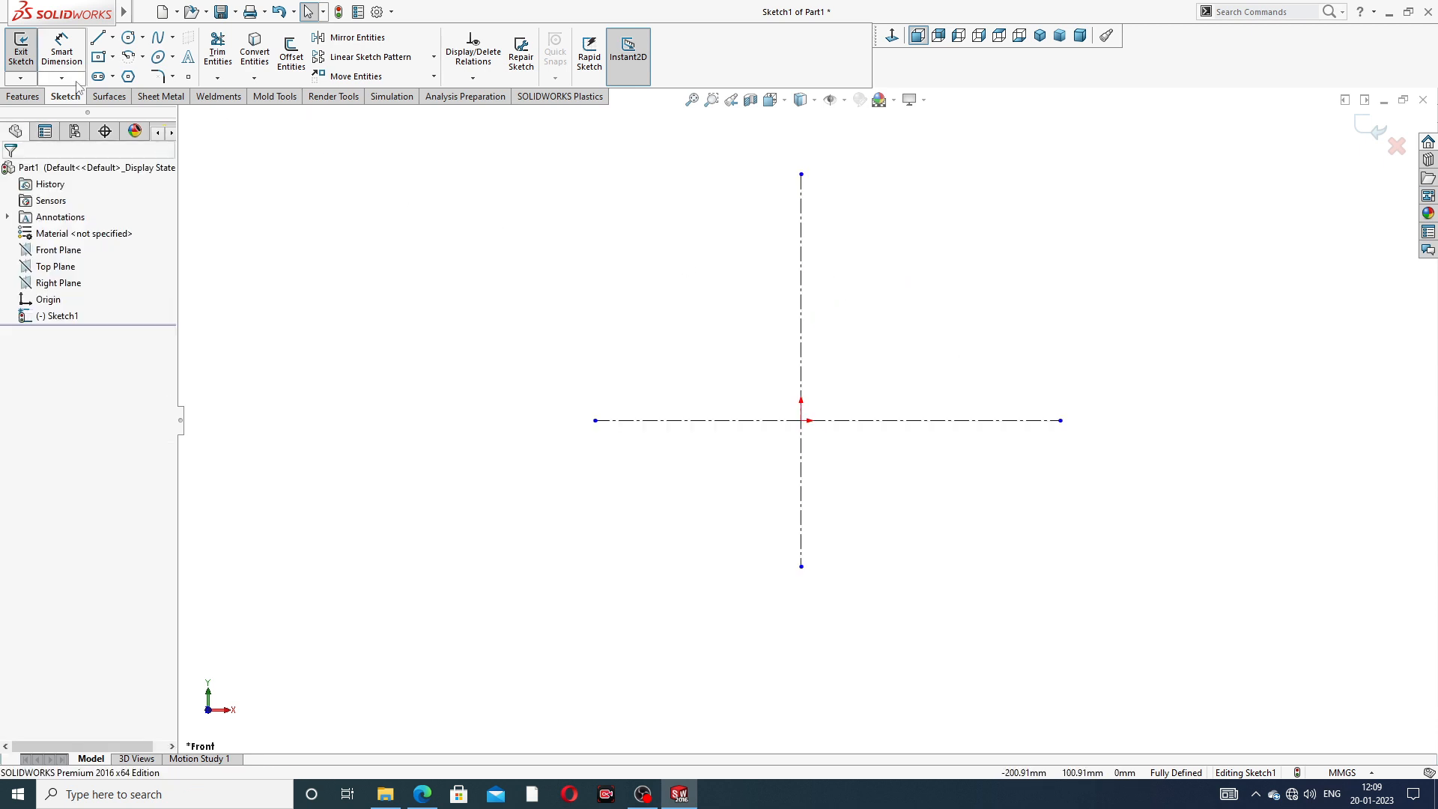
- Sketch a horizontal line from the vertical centerline about 40 mm below the origin and adjust its free end to about 84 mm length
left_click(97, 38)
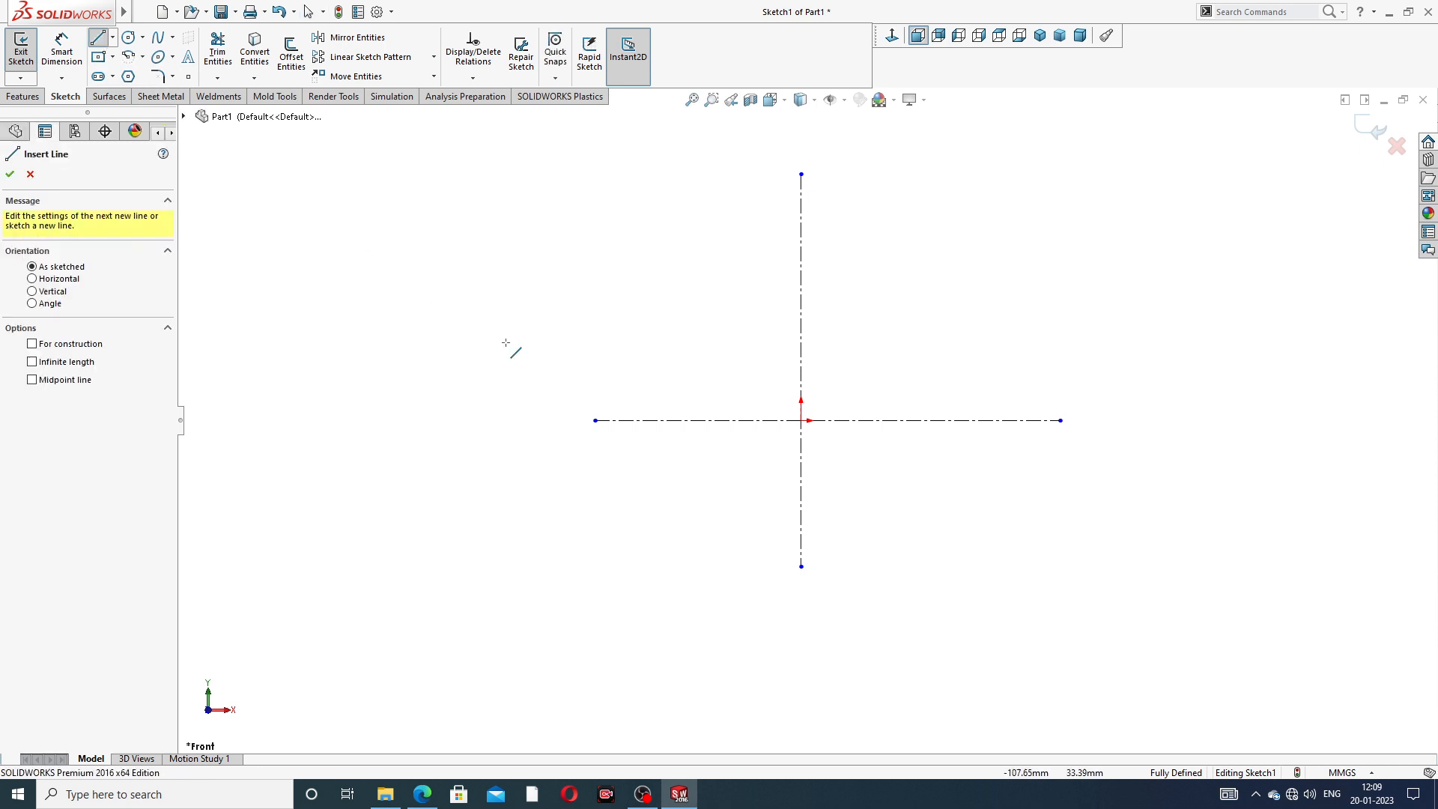
left_click(802, 542)
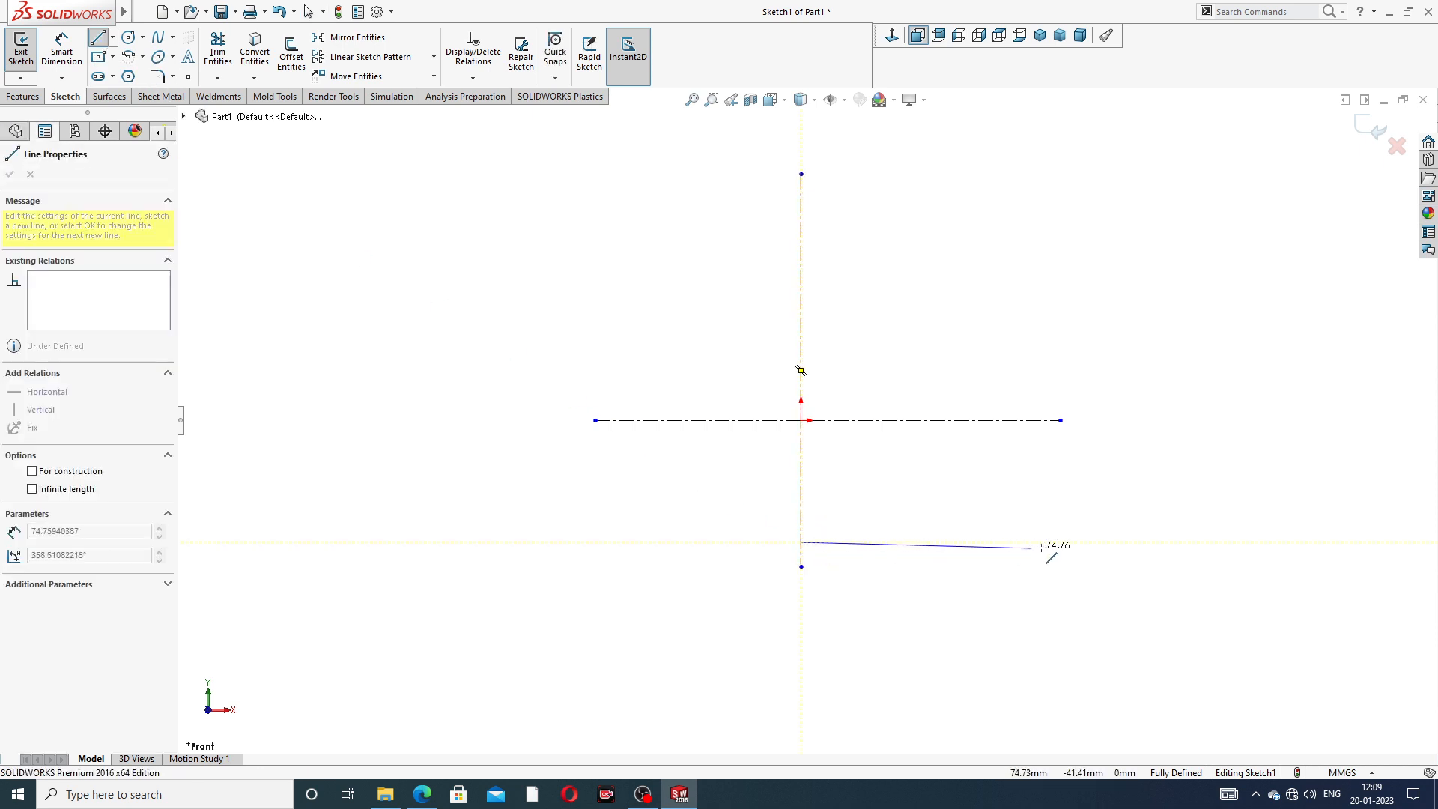
left_click(1110, 542)
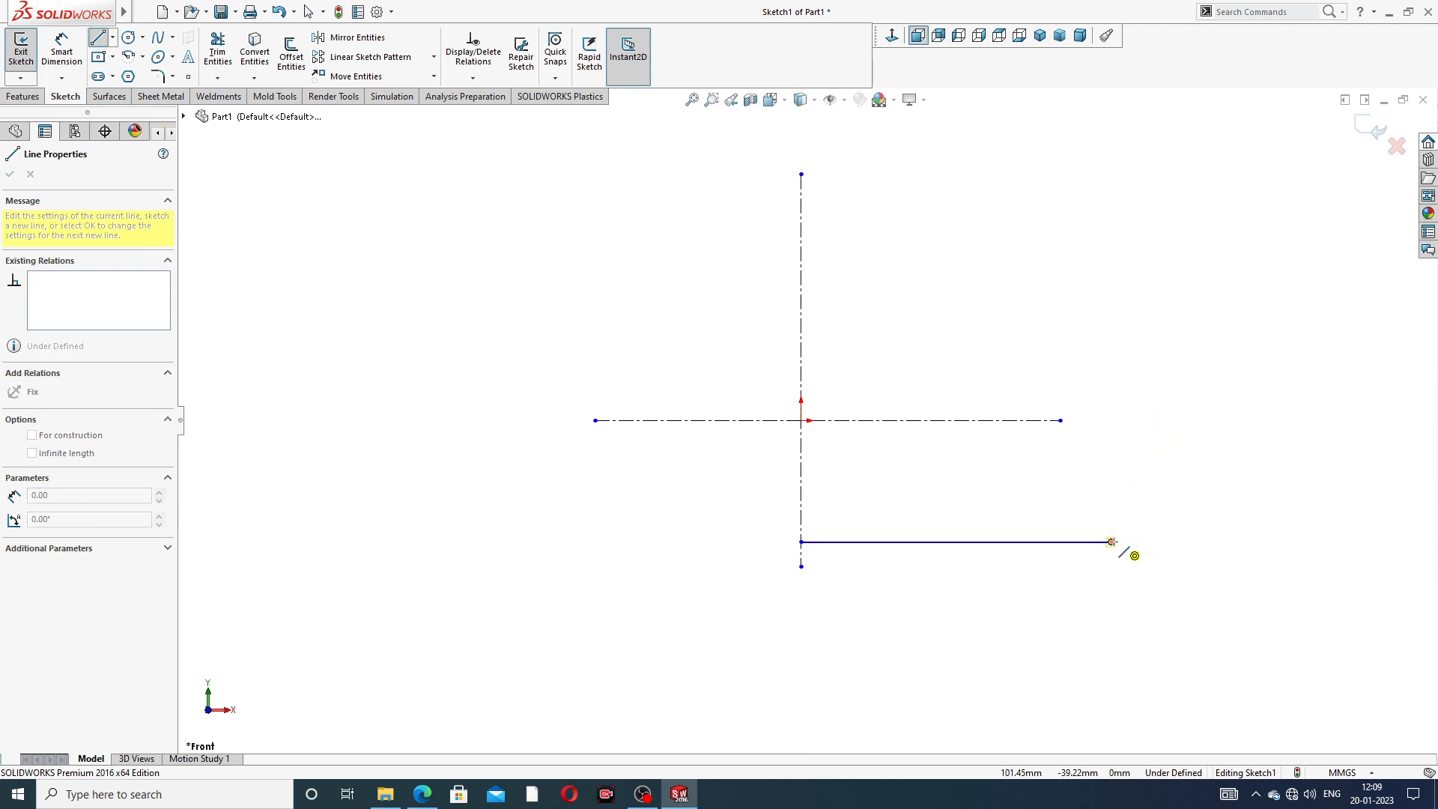
key("a")
key("Escape")
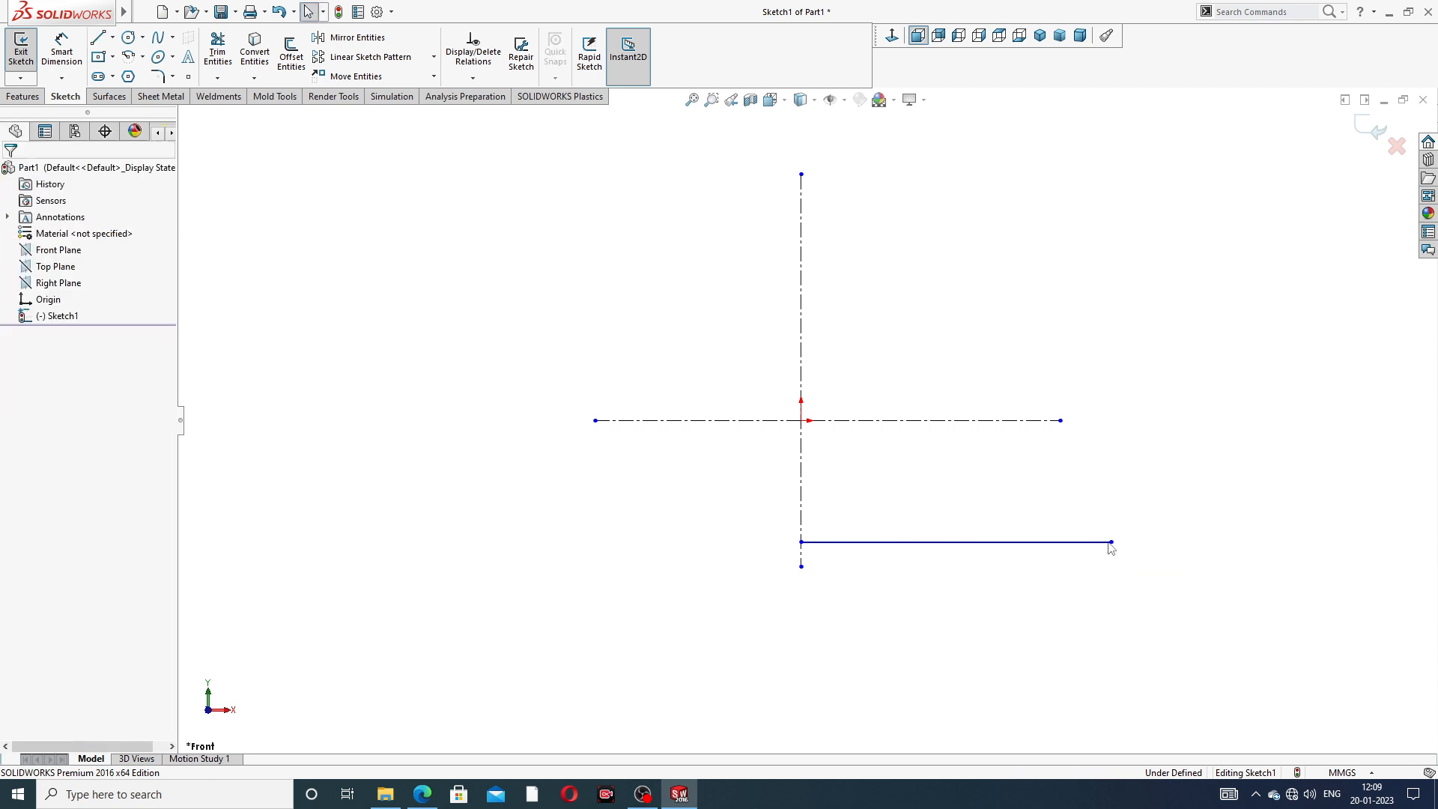
left_click_drag(1111, 543, 1060, 542)
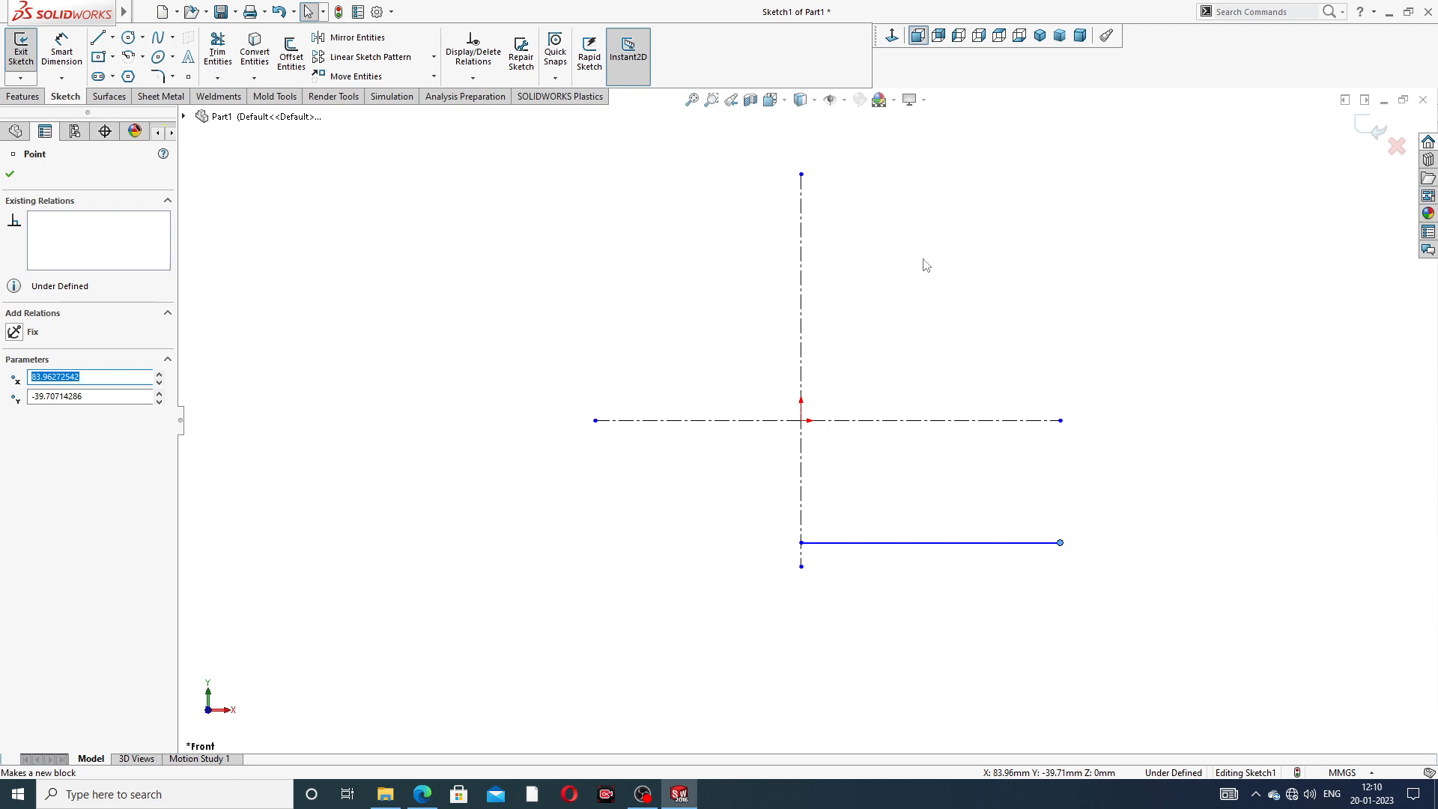
- Sketch a 180° tangent arc of about 32 mm radius upward from the free end of the bottom line
left_click(98, 37)
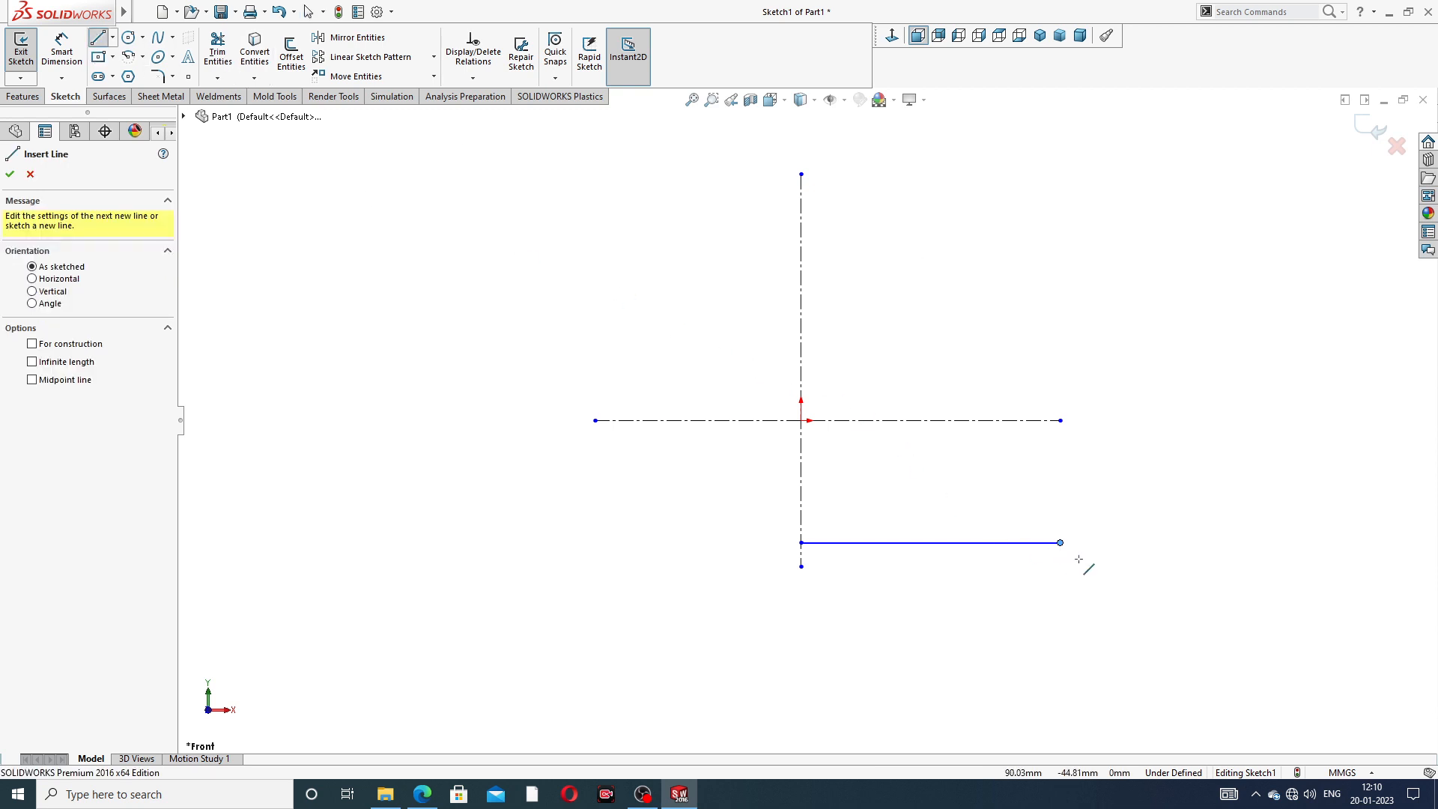
left_click(1059, 542)
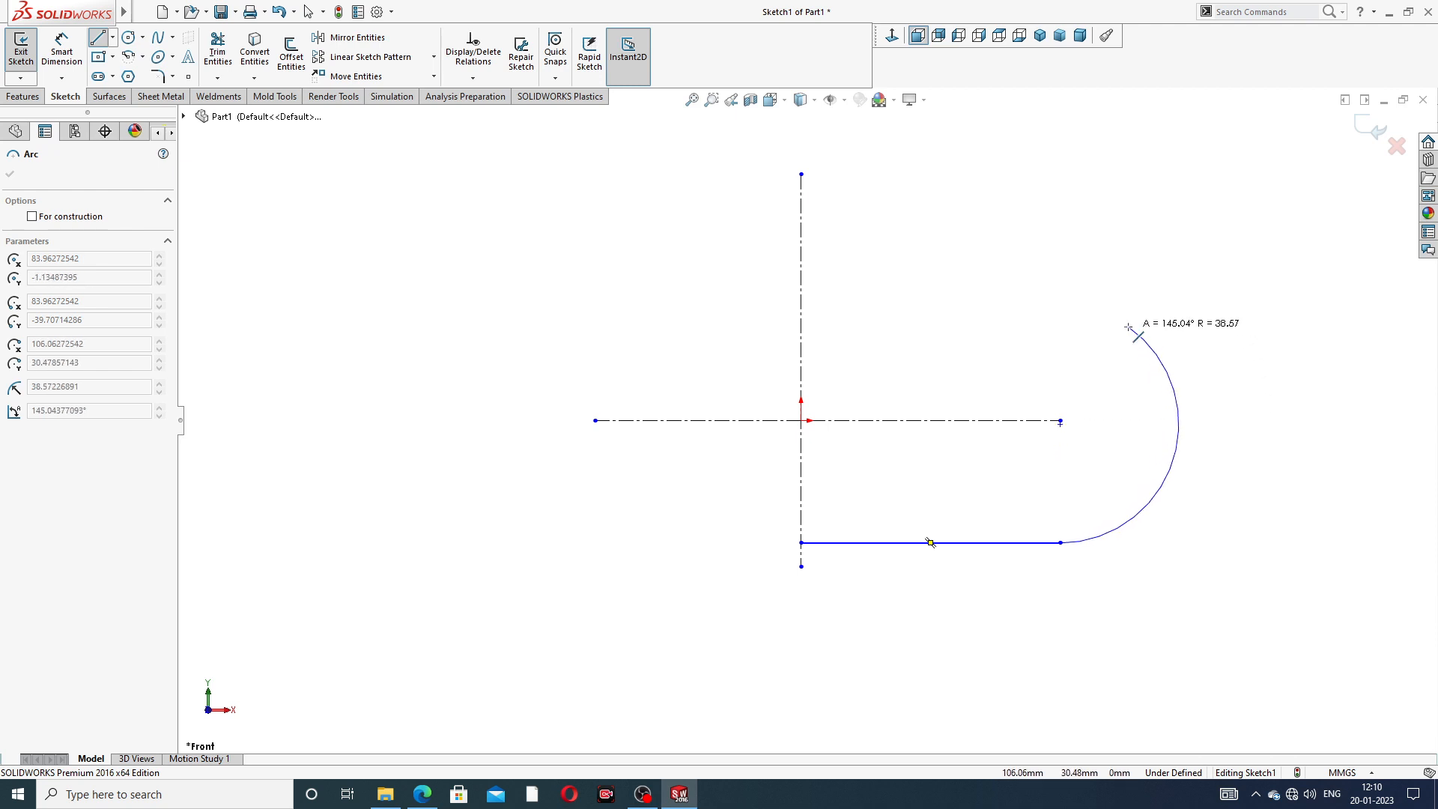
left_click(1058, 348)
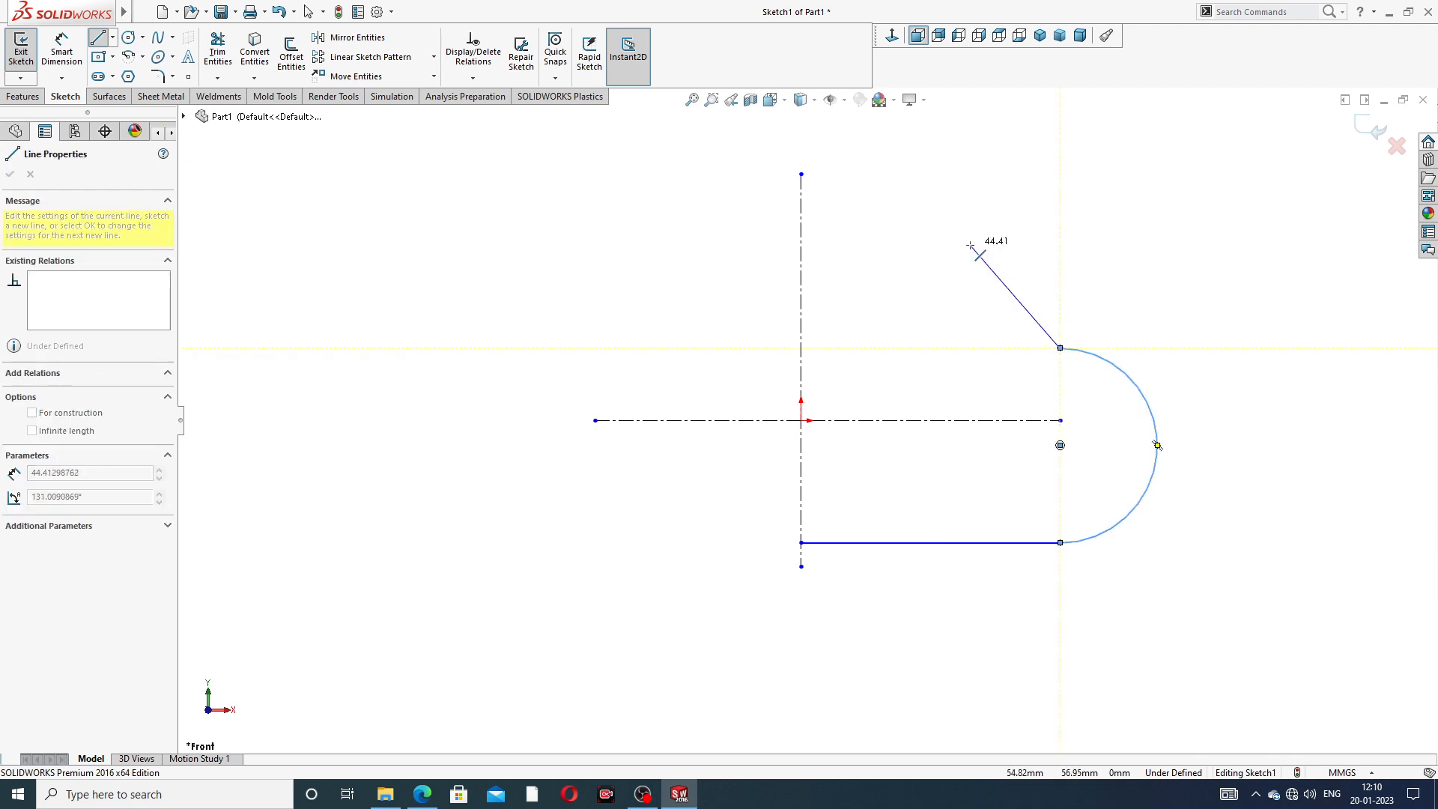
- Consult the pivot guide PDF drawing and sketch a concave tangent arc of about 91 mm radius from the semicircle's upper end
left_click(421, 794)
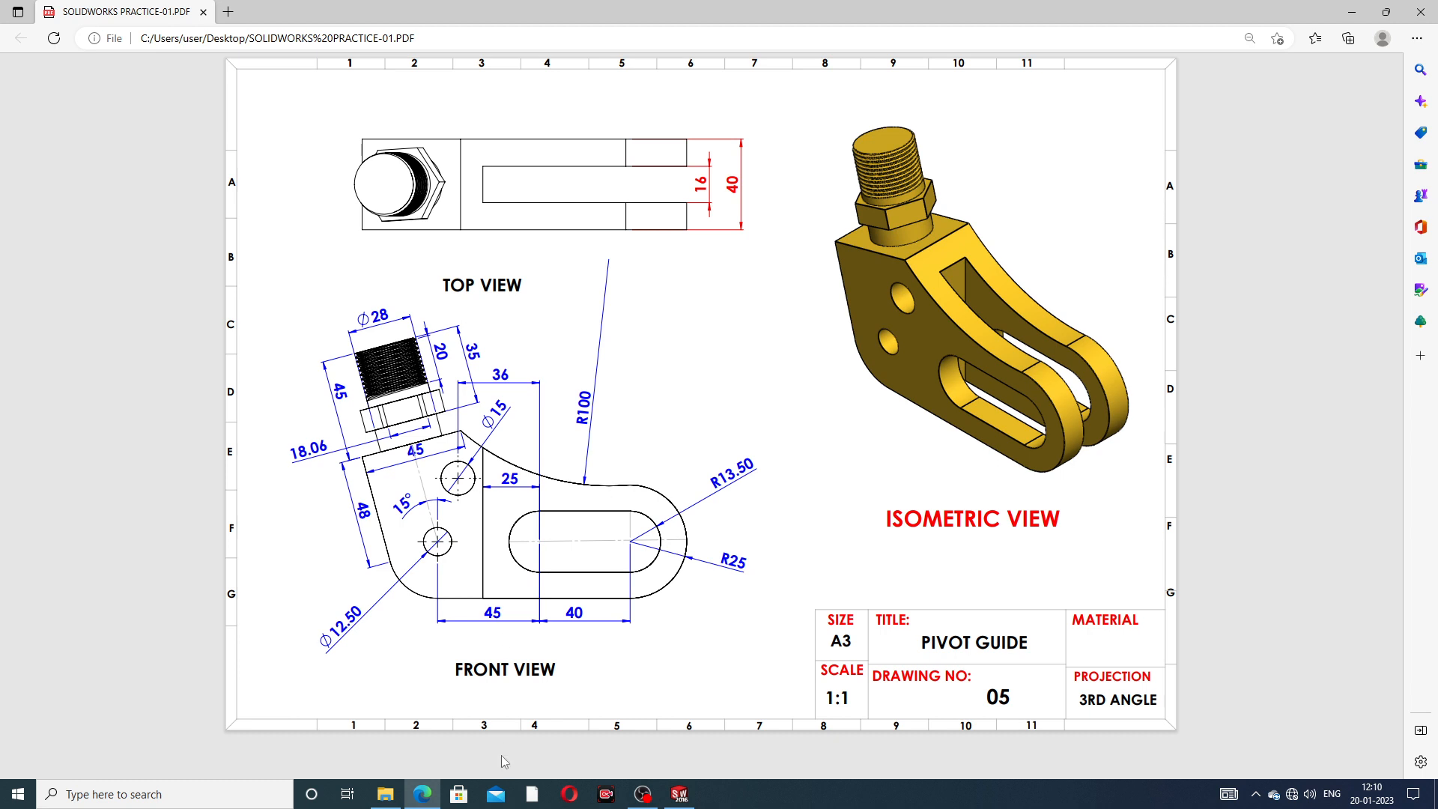
mouse_move(685, 800)
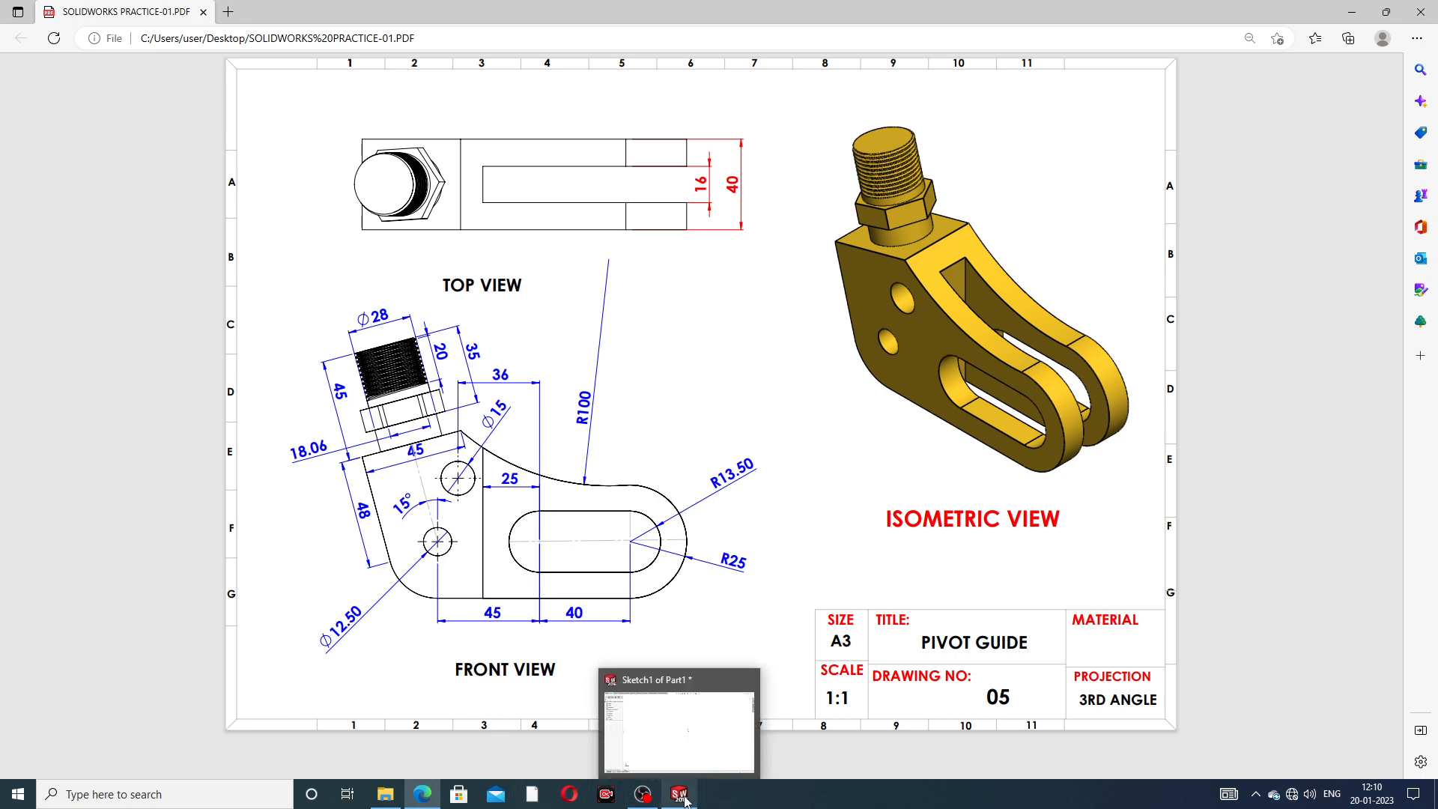
left_click(684, 800)
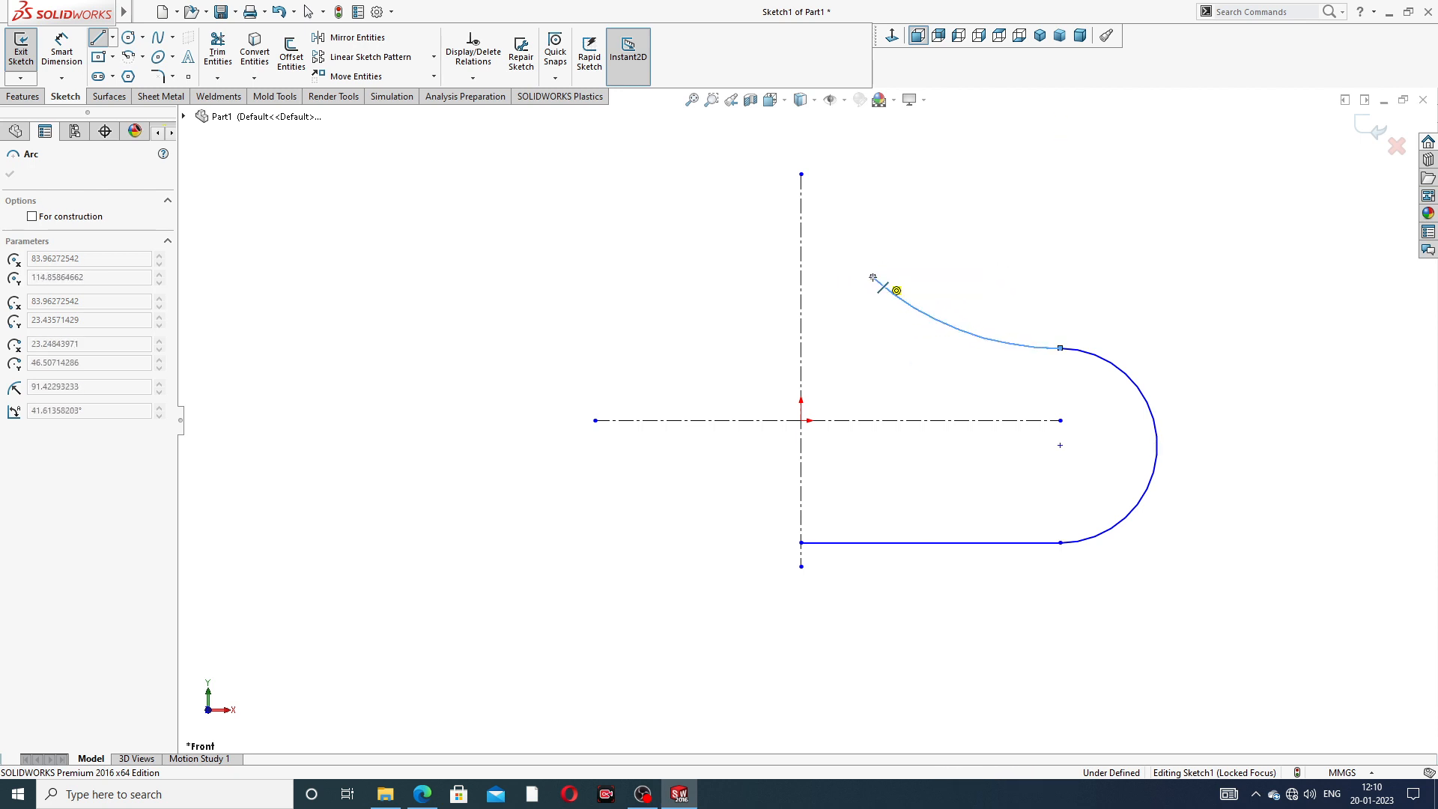
left_click(873, 277)
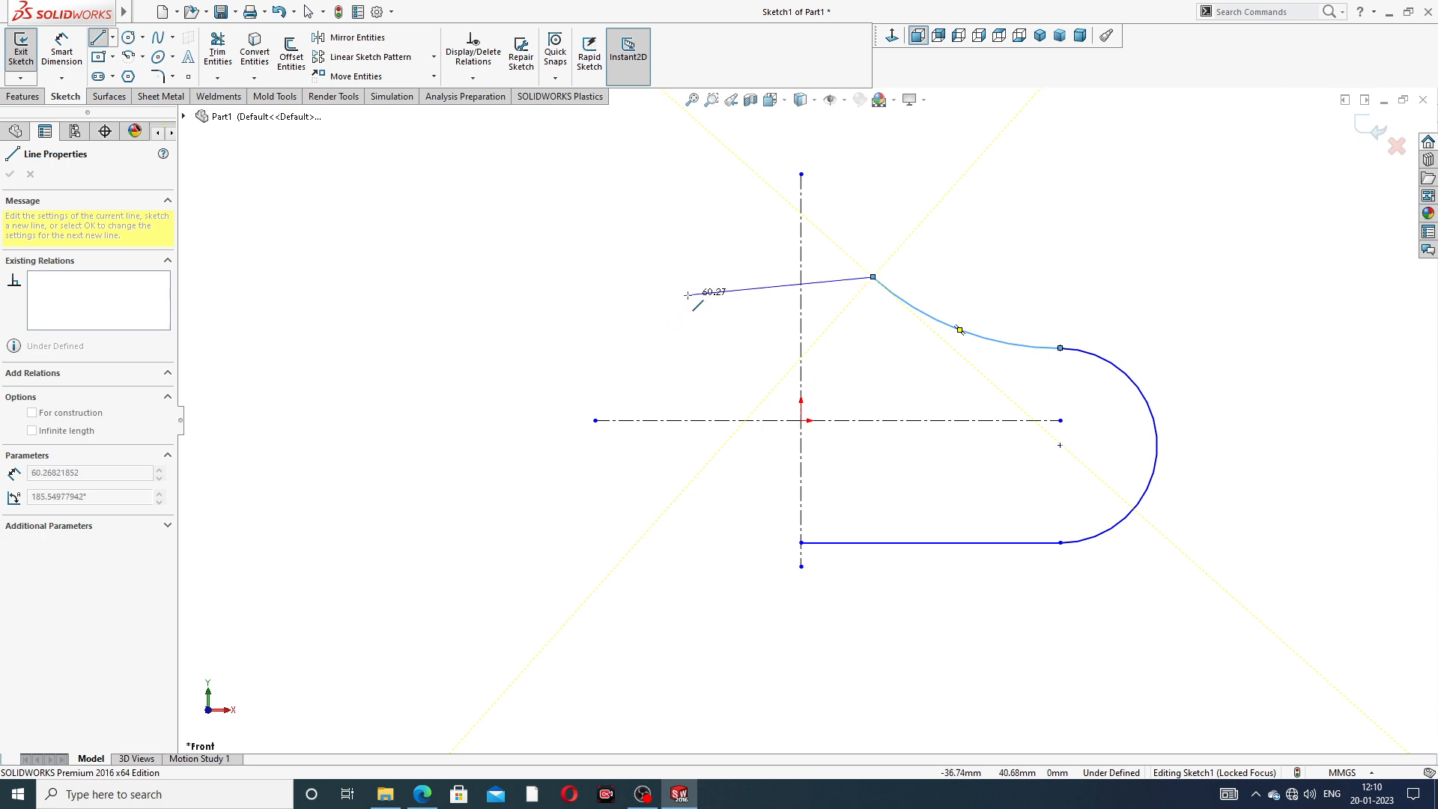
- Close the profile with a slanted upper edge, a perpendicular side about 55 mm long and a tangent corner arc of about 24 mm radius
left_click(679, 319)
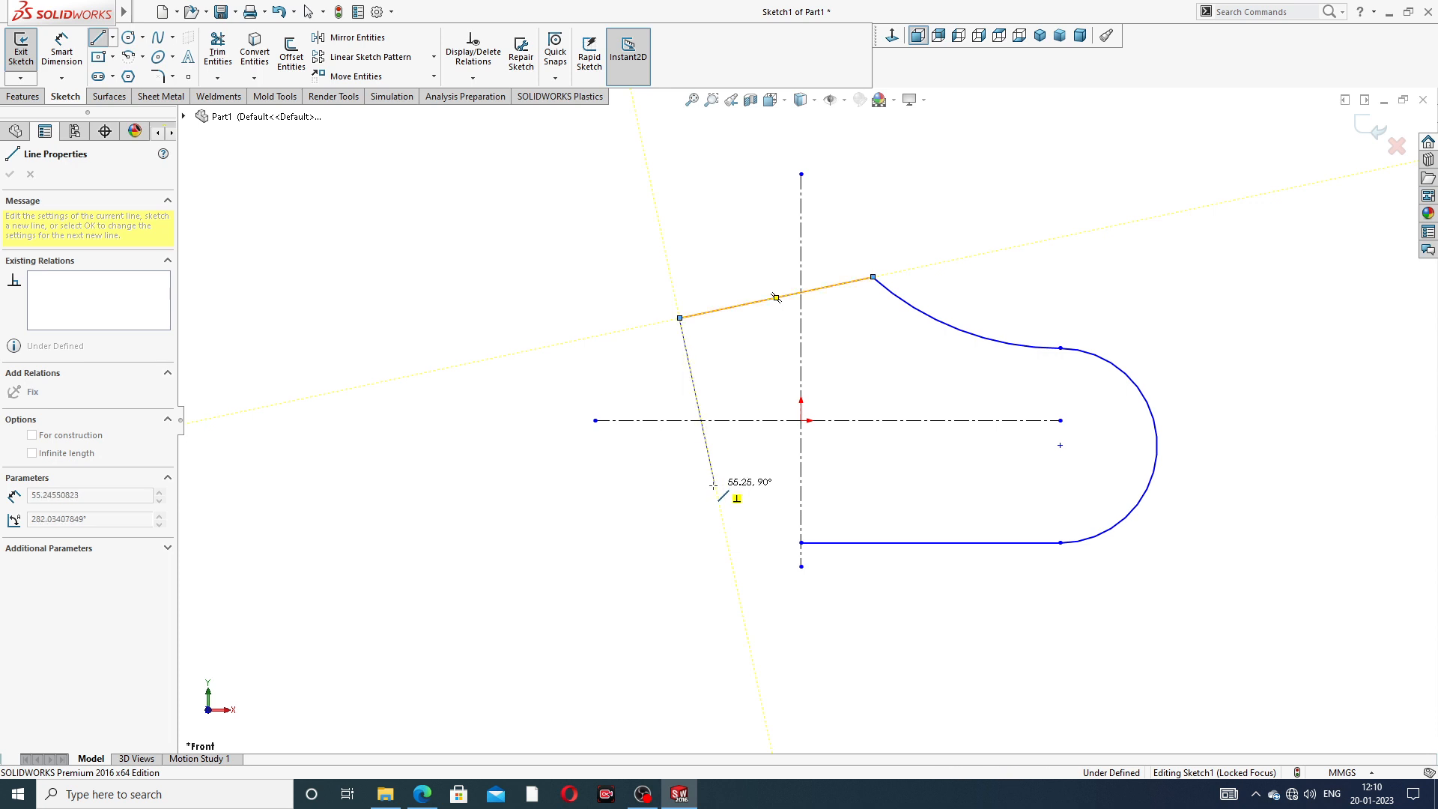
left_click(713, 485)
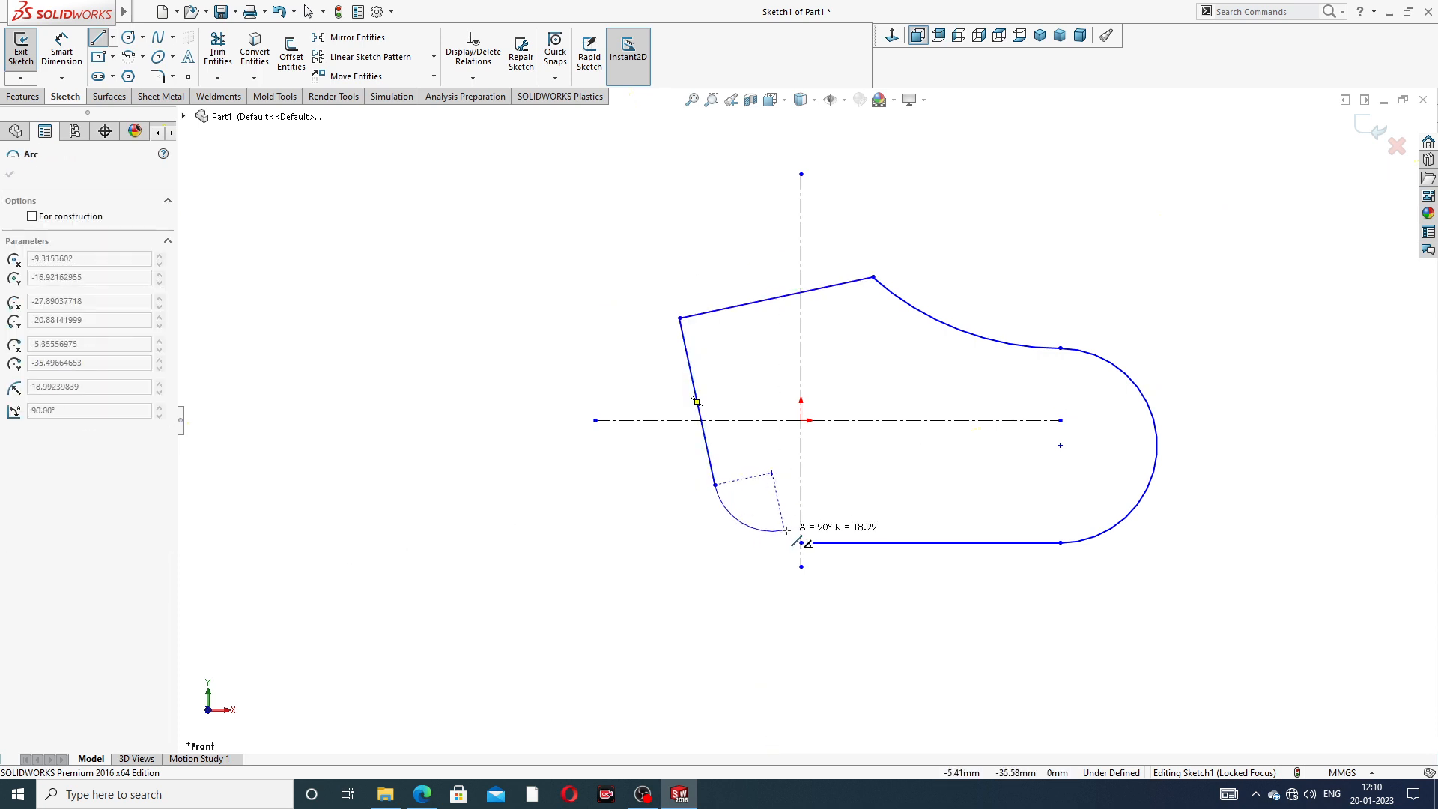
left_click(801, 542)
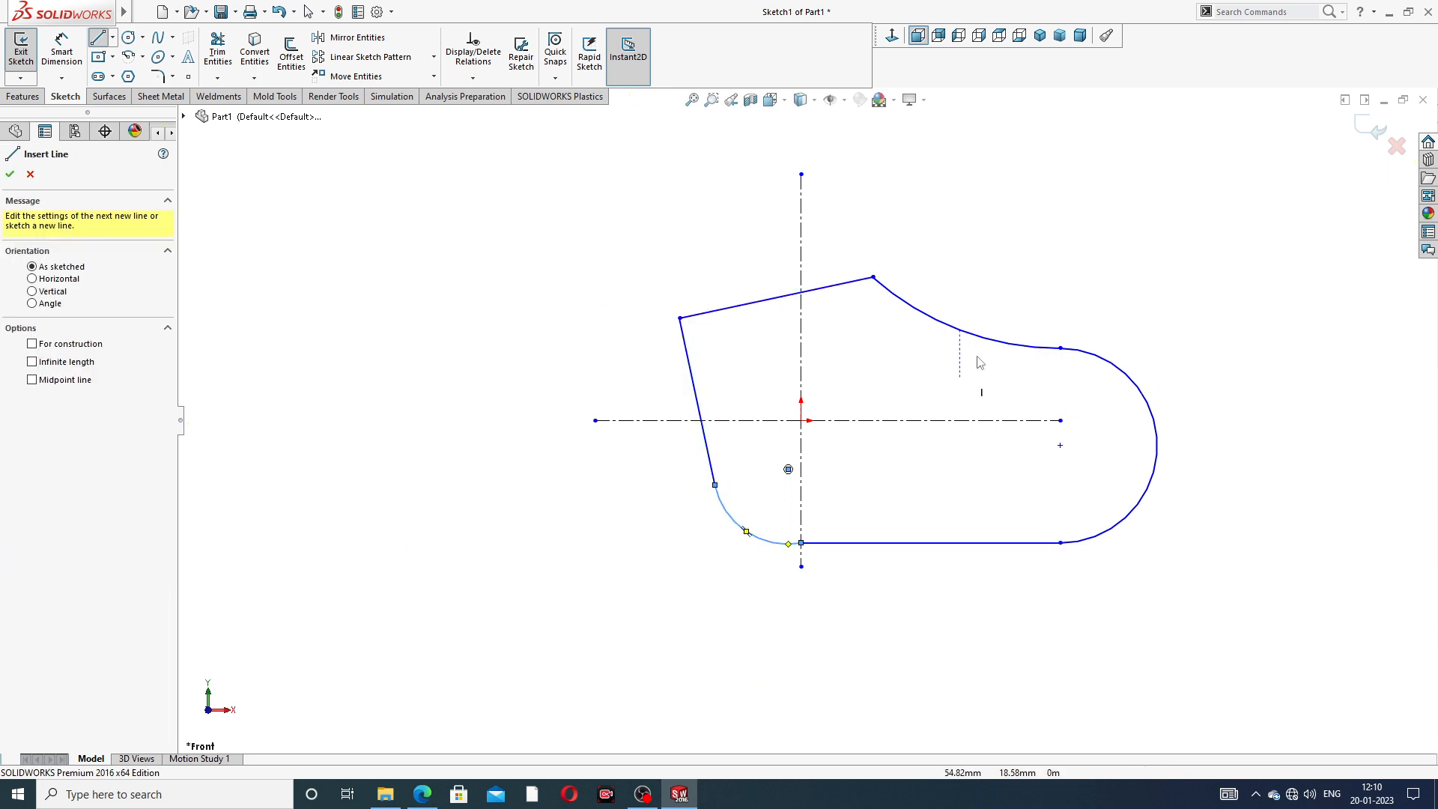
right_click(1031, 290)
left_click(1085, 296)
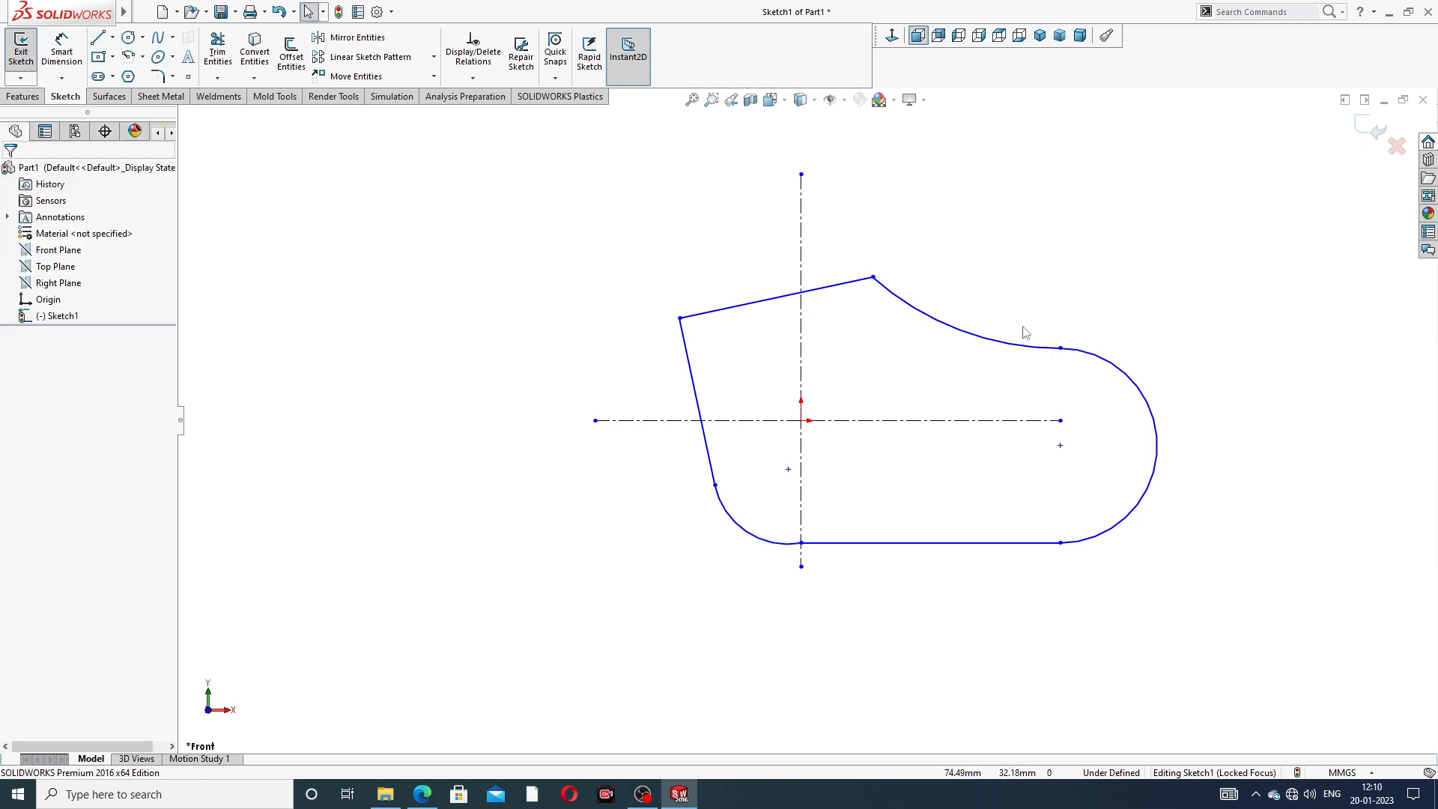
- Make the corner arc tangent to the bottom line and check its tangency with the slanted side line
scroll(968, 323, "down", 3)
scroll(807, 412, "up", 3)
scroll(723, 590, "down", 3)
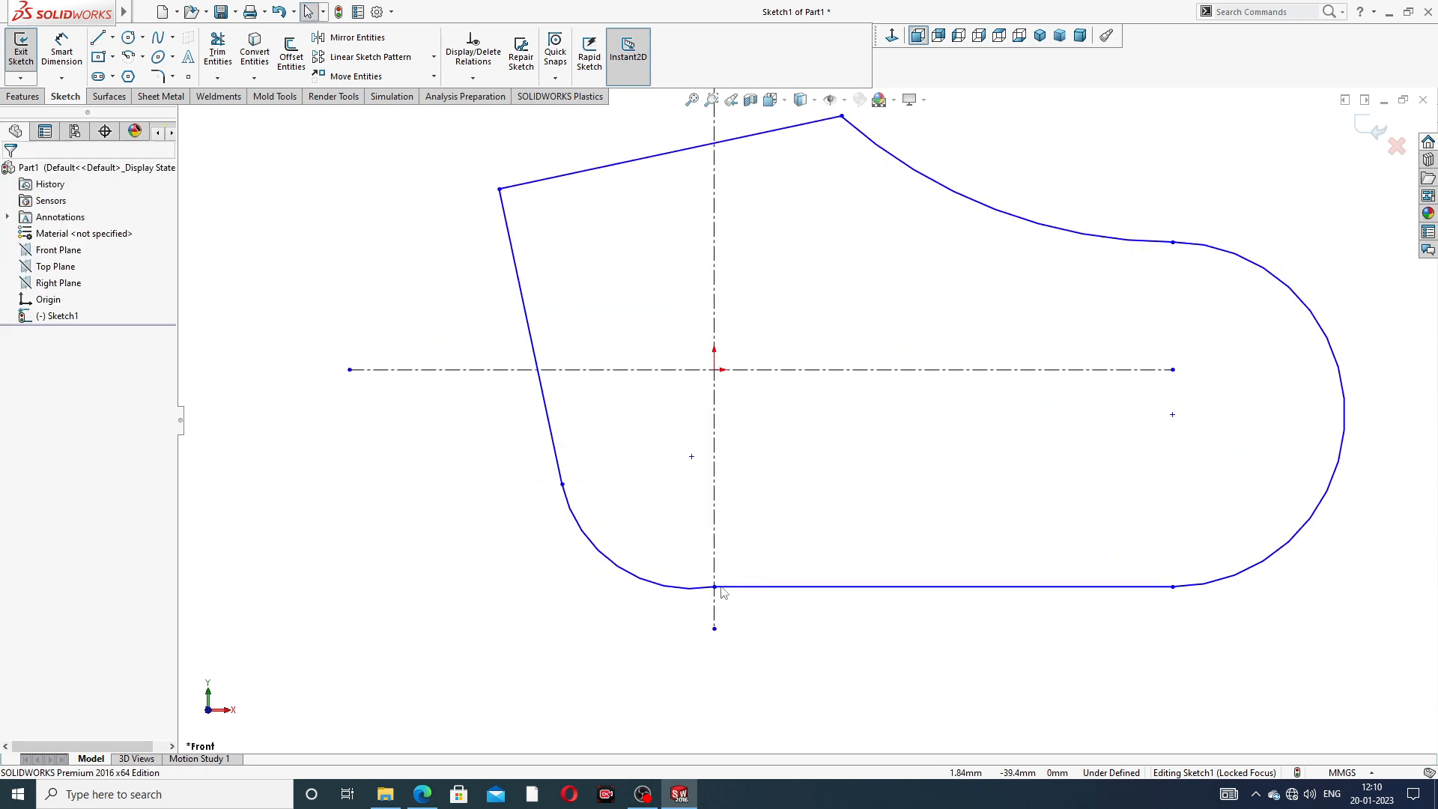
left_click(692, 590)
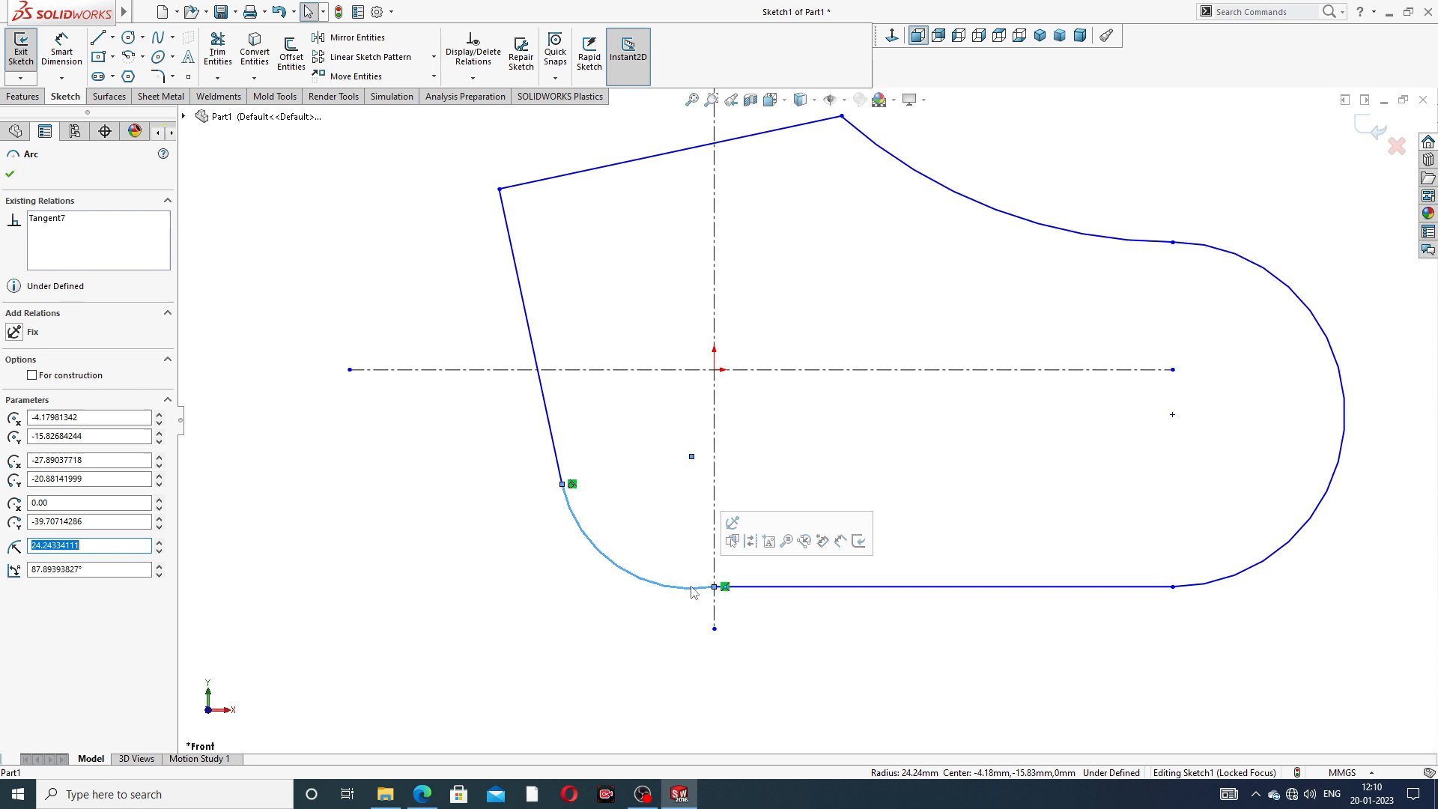
left_click(743, 587, "ctrl")
left_click(792, 541)
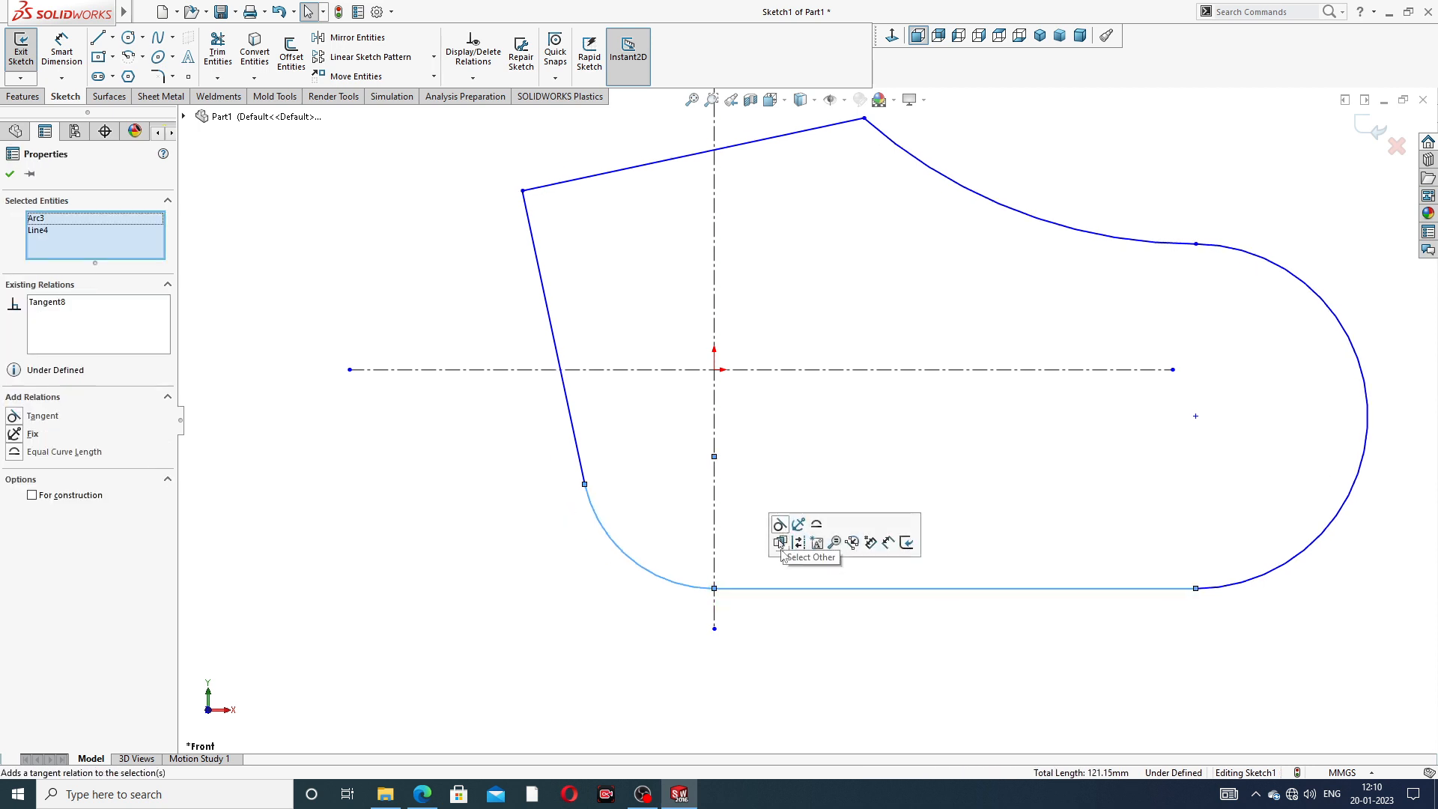
left_click(577, 468)
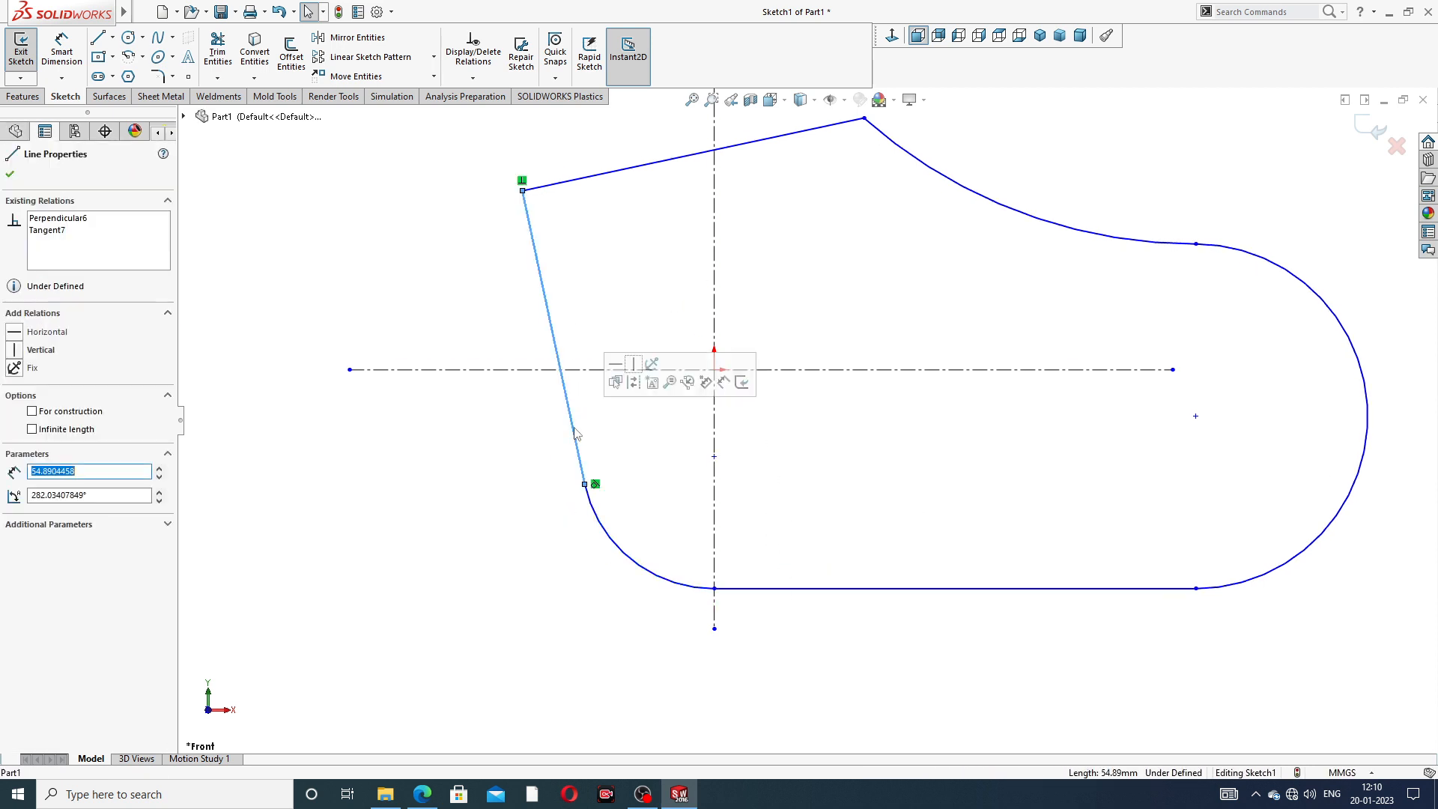
left_click(598, 517, "ctrl")
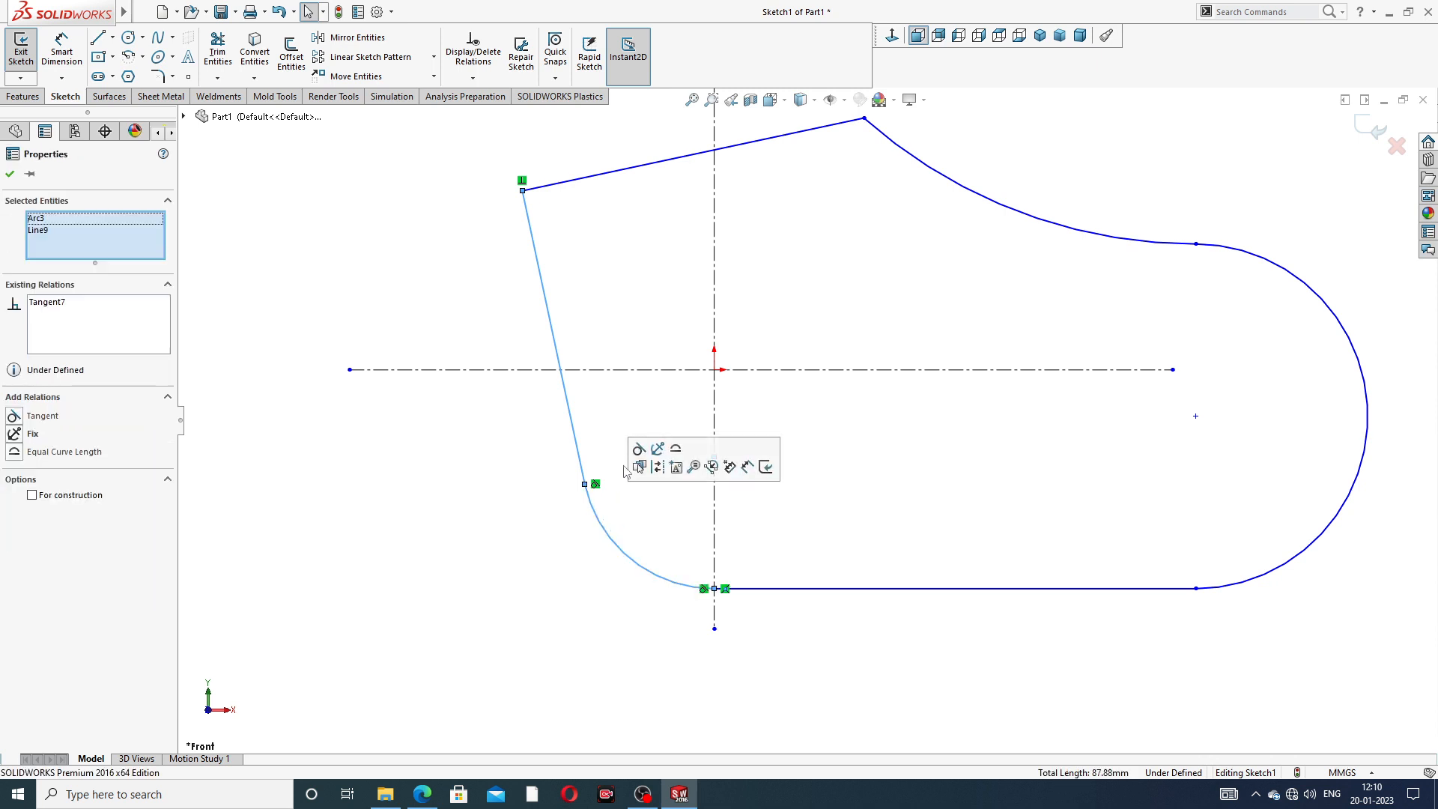
left_click(640, 466)
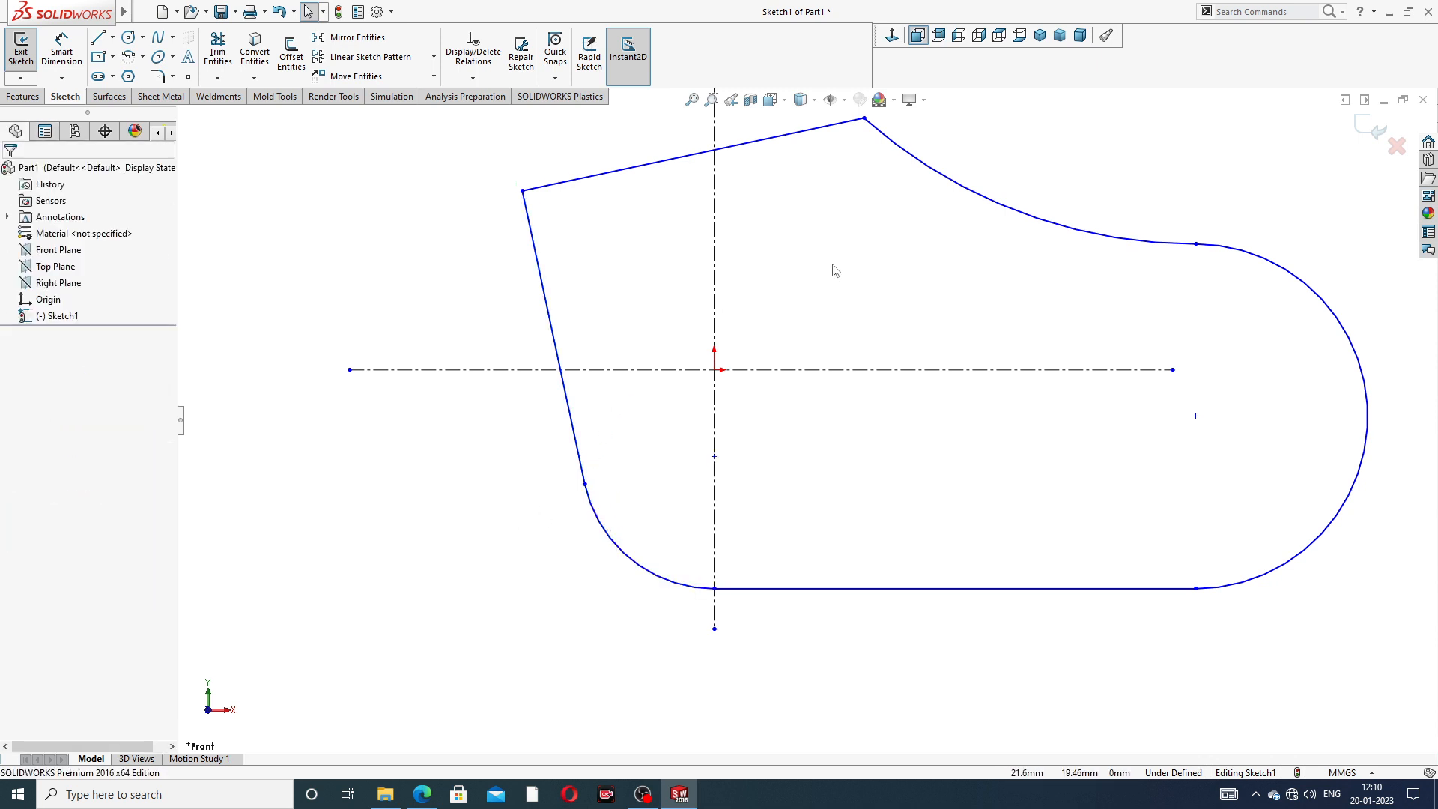
scroll(832, 265, "up", 3)
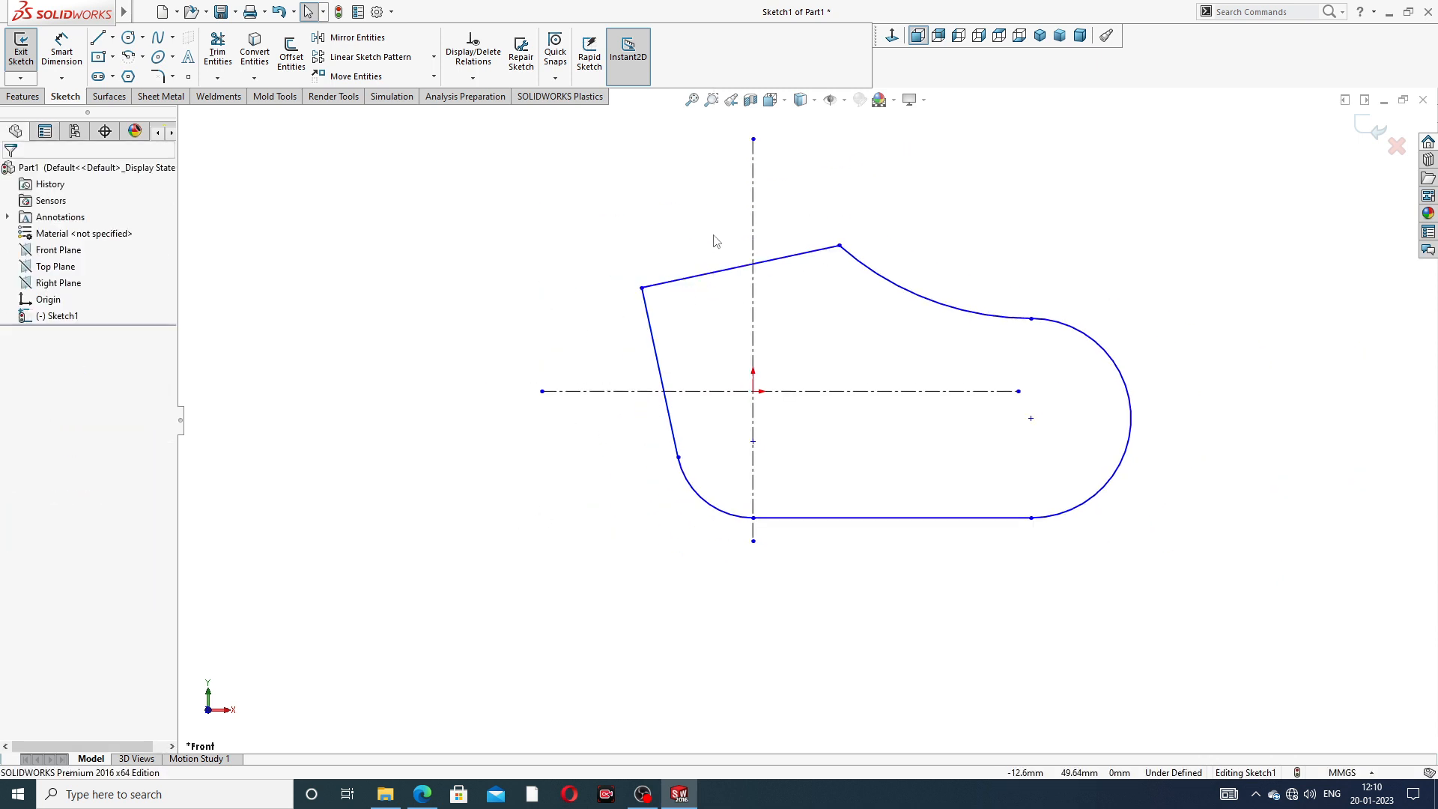
scroll(678, 191, "down", 2)
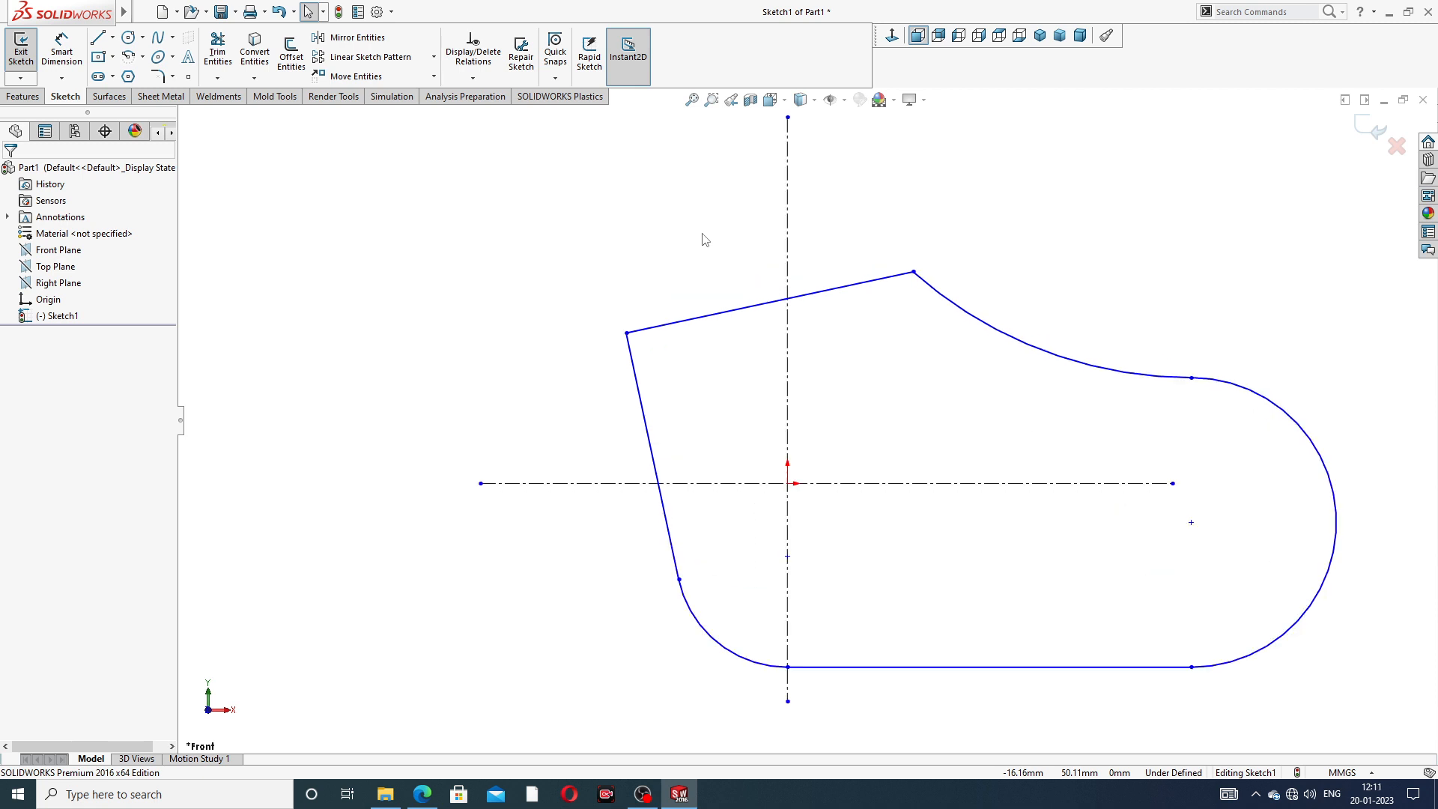
left_click(112, 37)
left_click(131, 73)
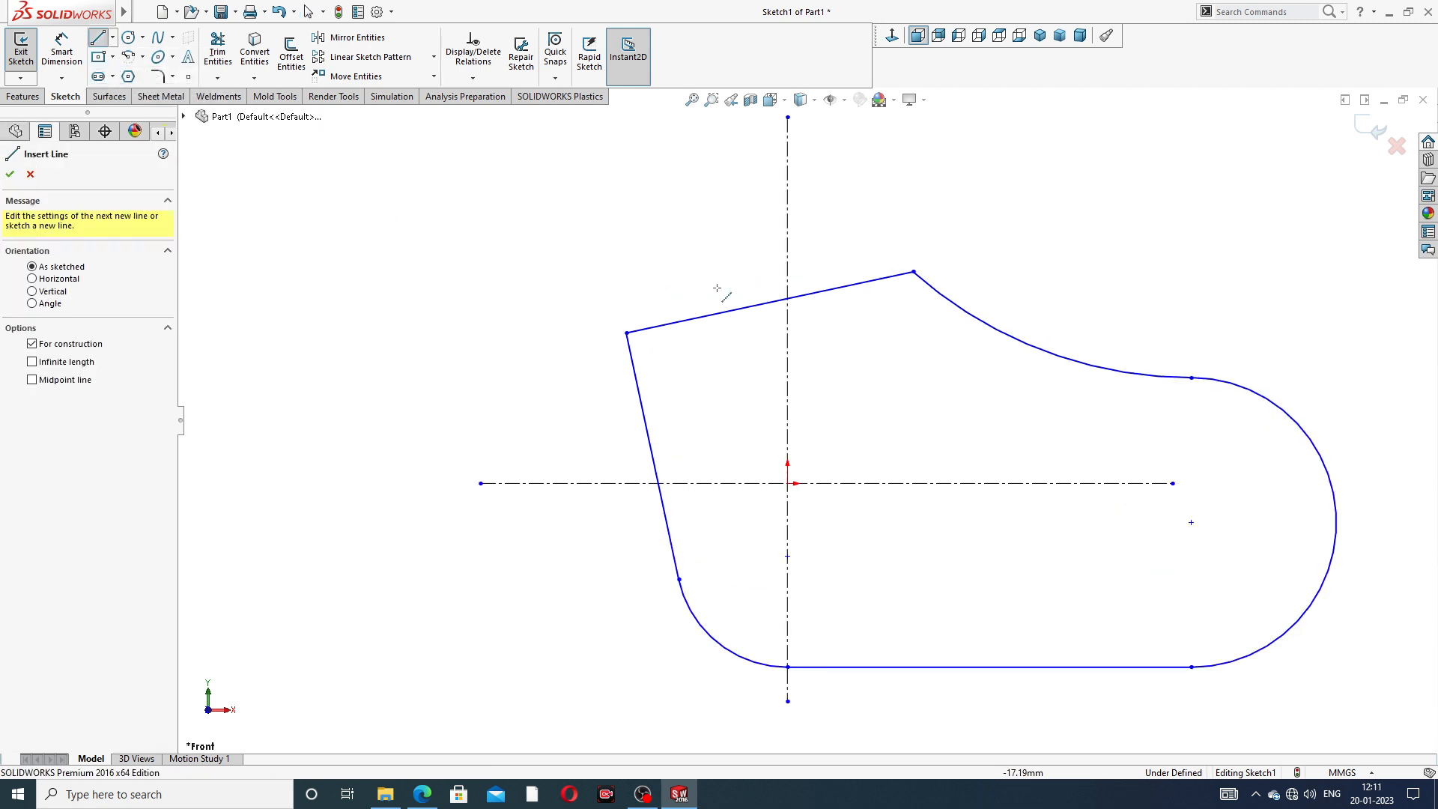
left_click(769, 302)
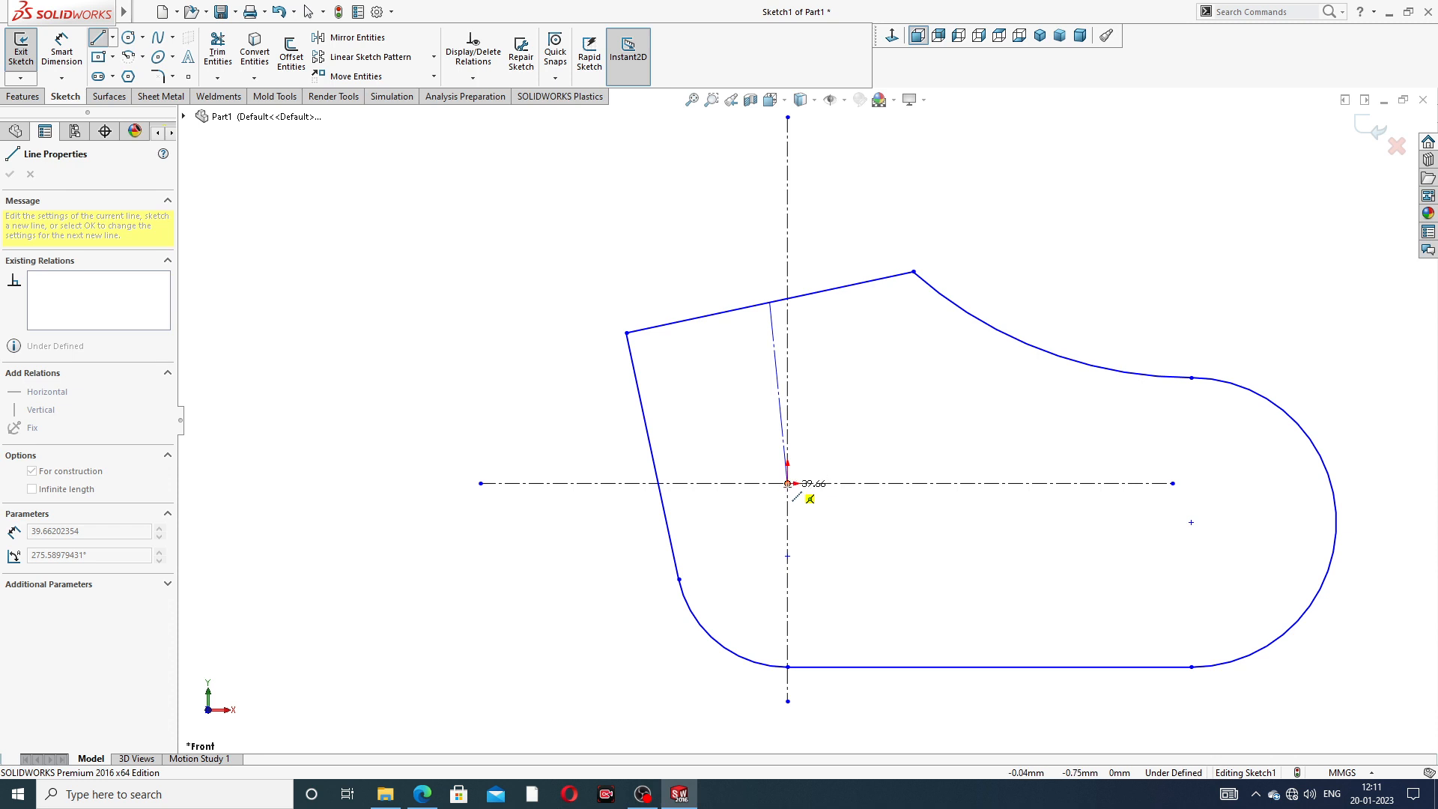
key("Escape")
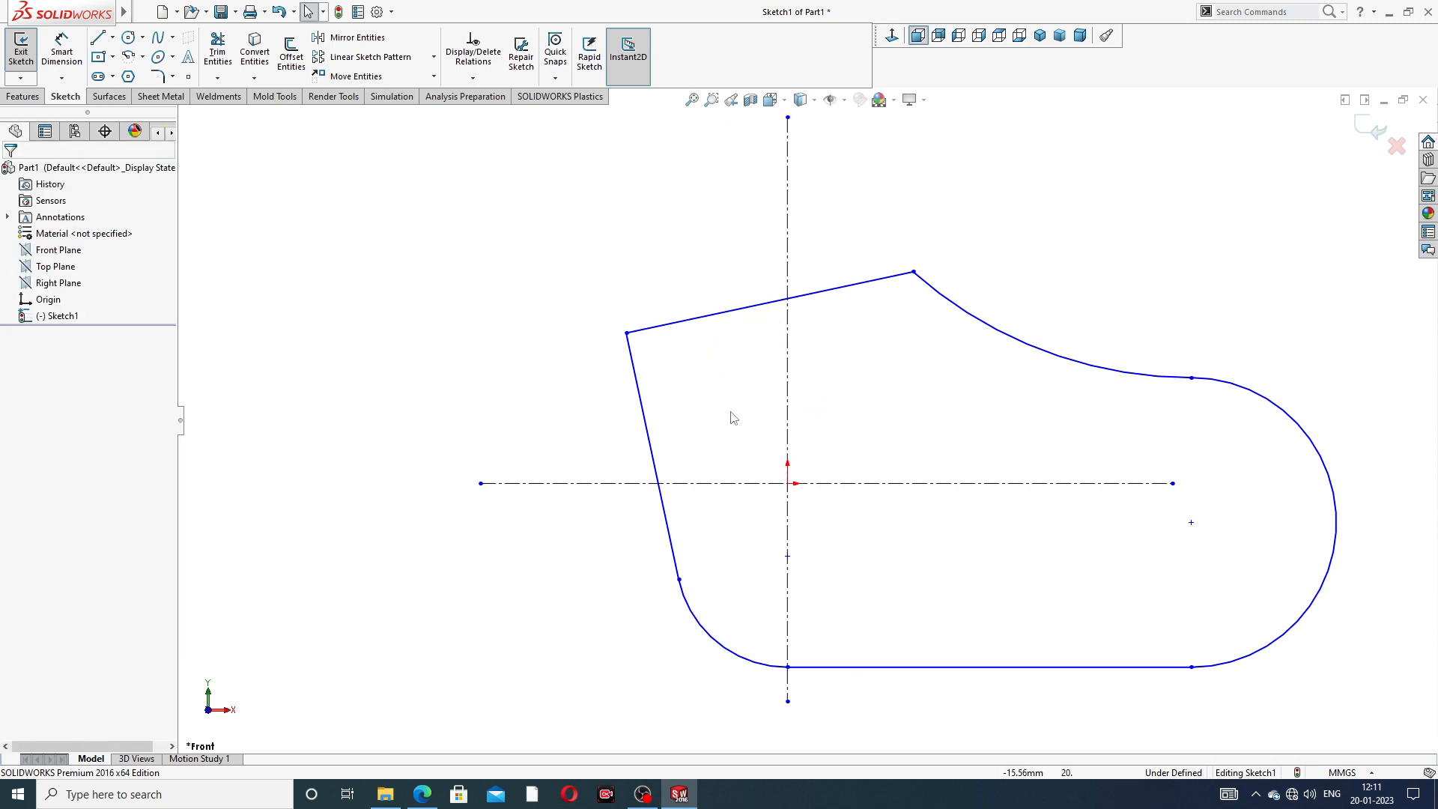
- Merge the center of the large semicircular arc with the nearby end of the horizontal centerline
left_click(1173, 483)
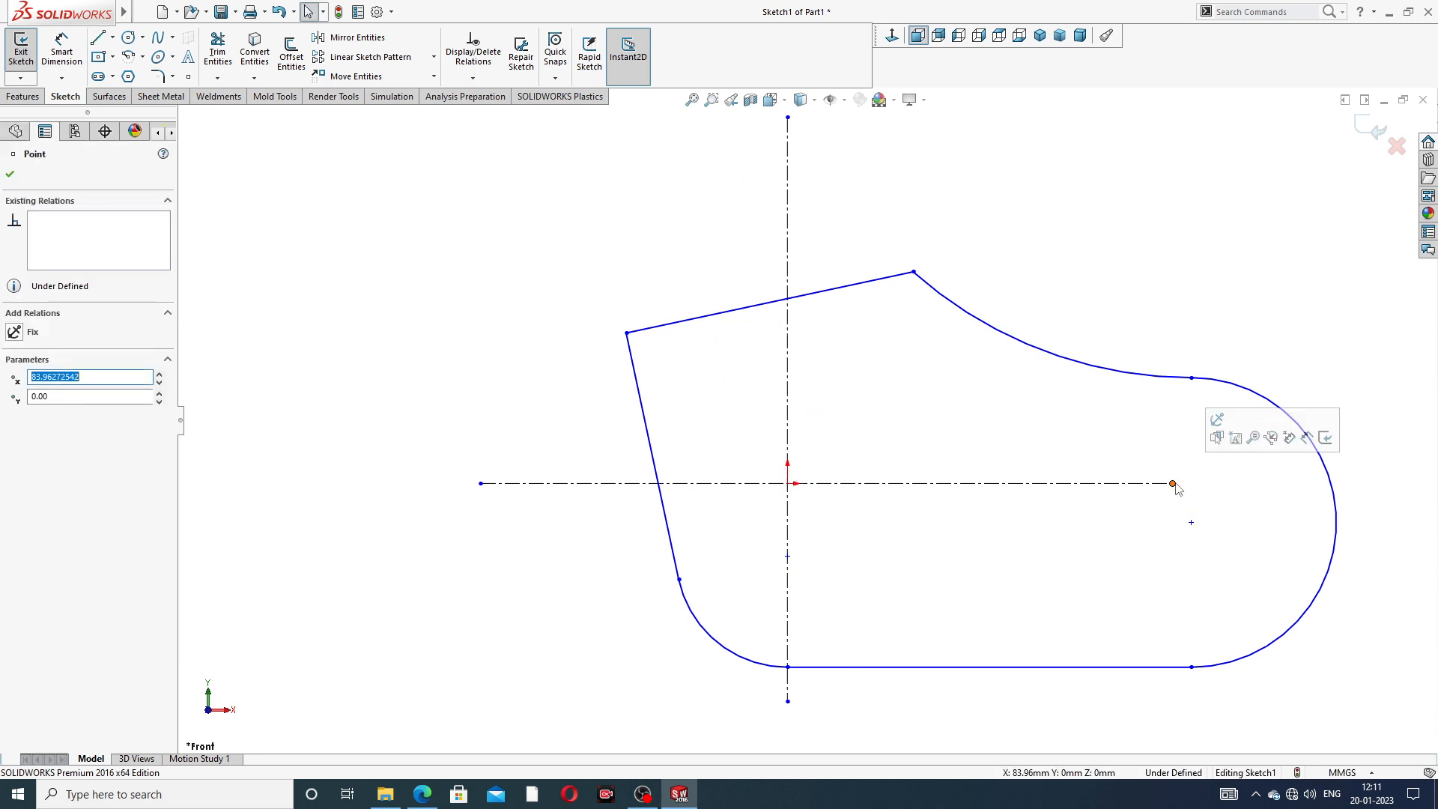
left_click(1191, 524, "ctrl")
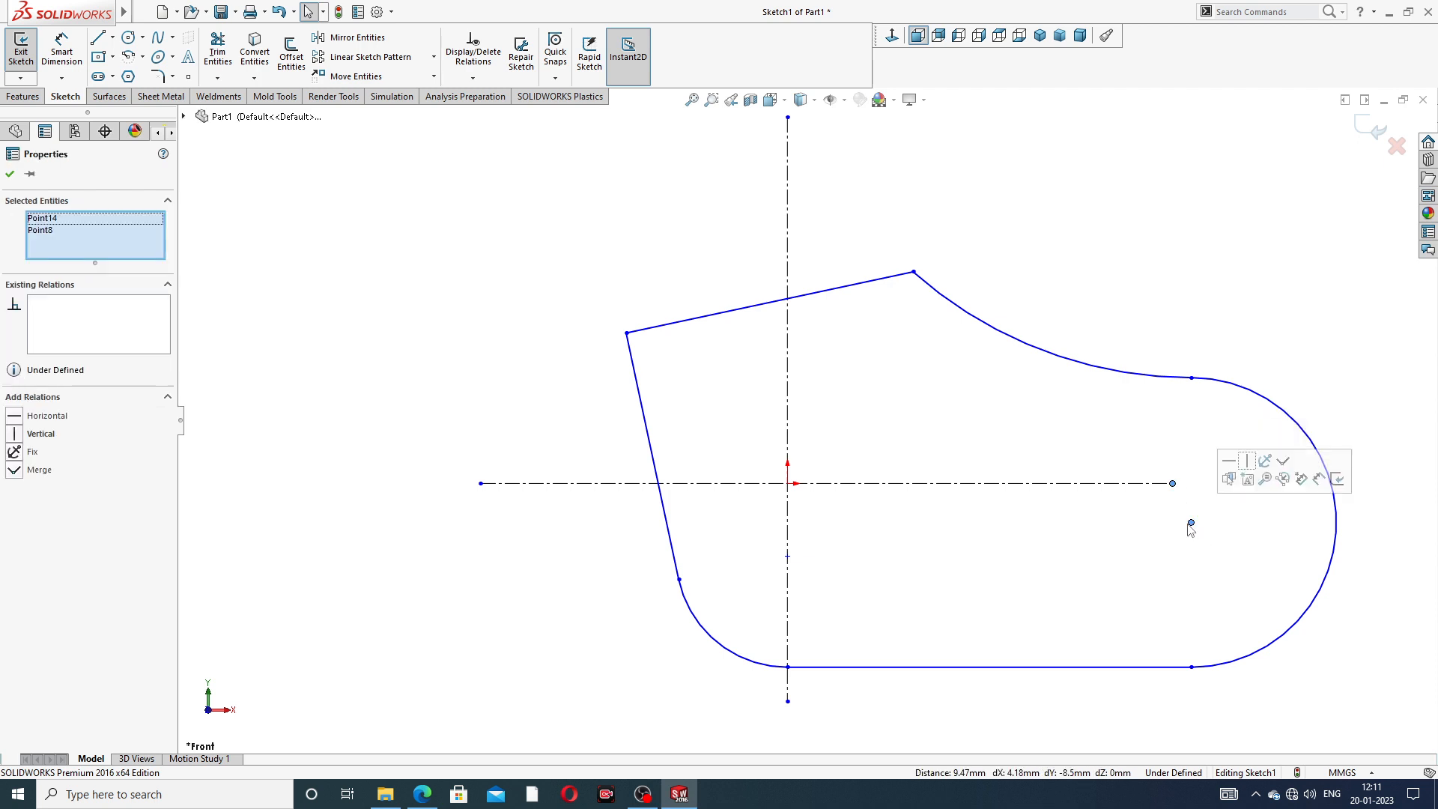
left_click(1282, 462)
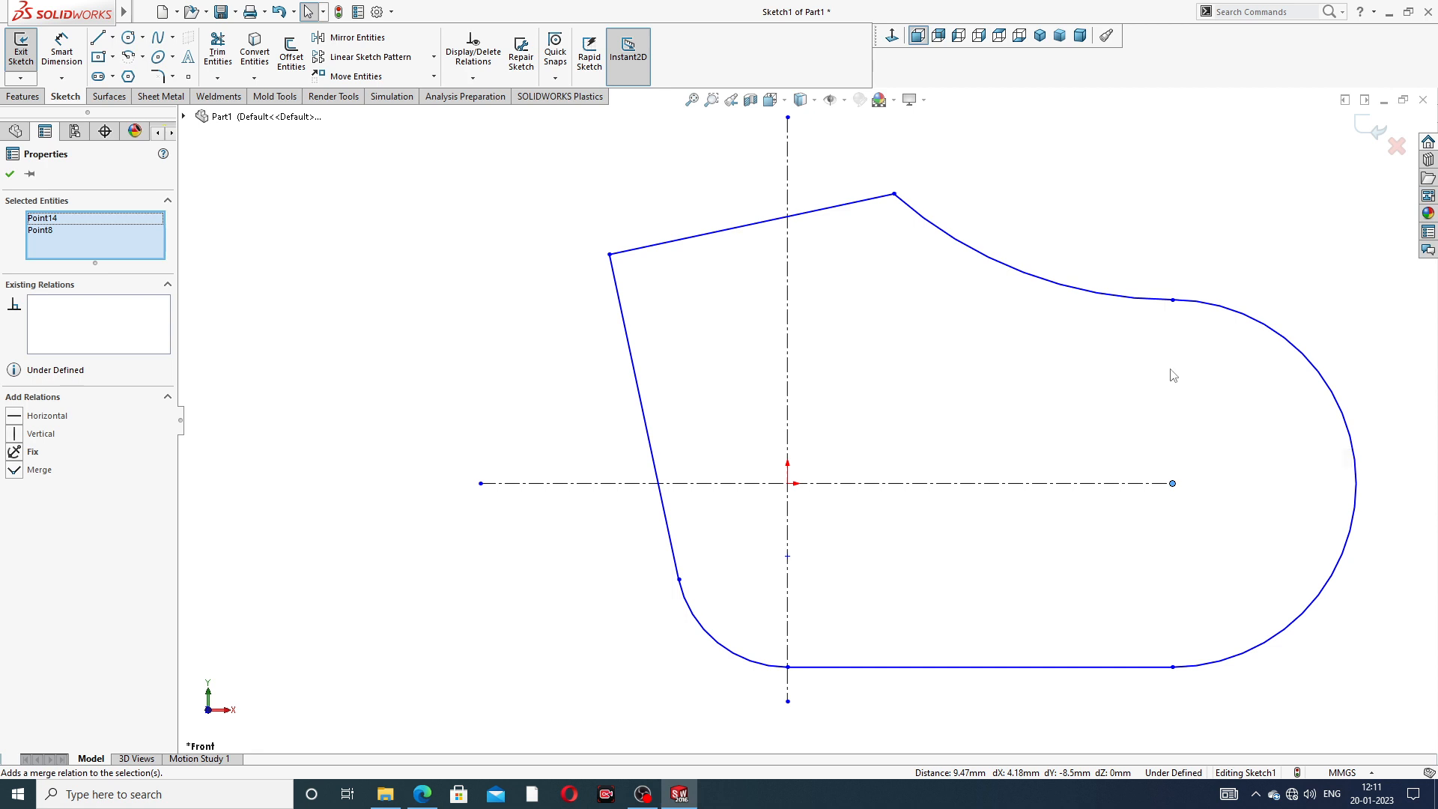
left_click(697, 183)
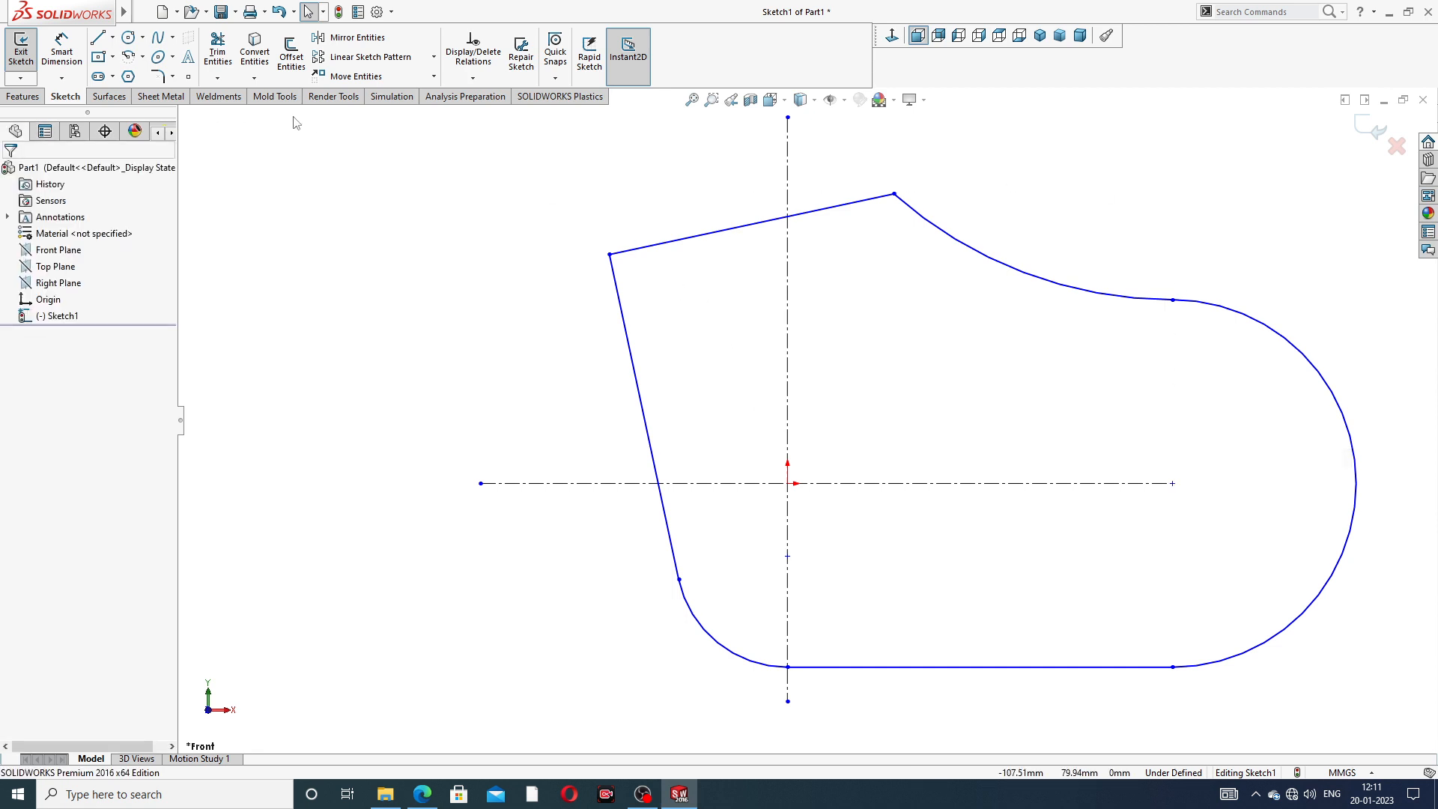
- Draw a construction line from the midpoint of the slanted upper edge to the origin
left_click(112, 37)
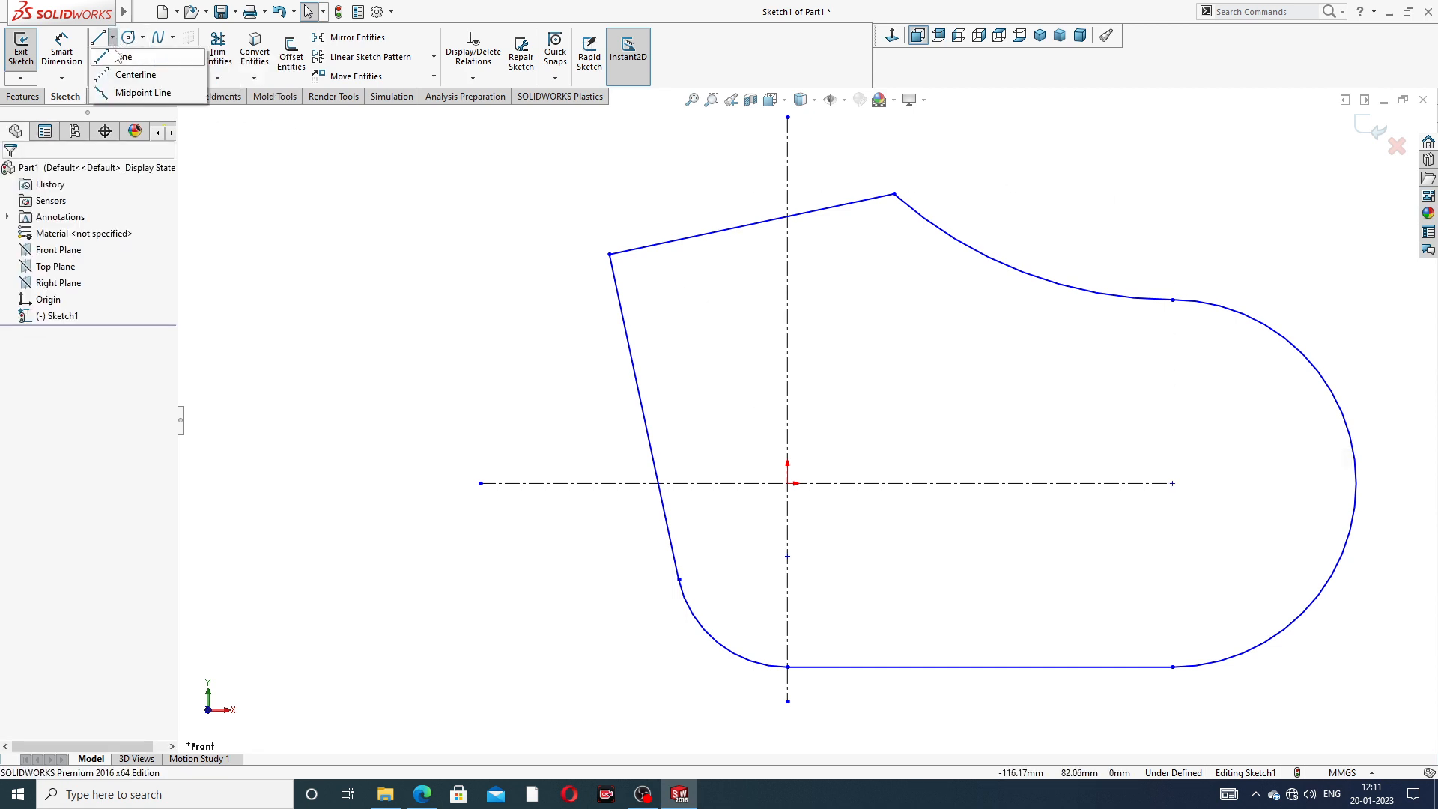
left_click(120, 57)
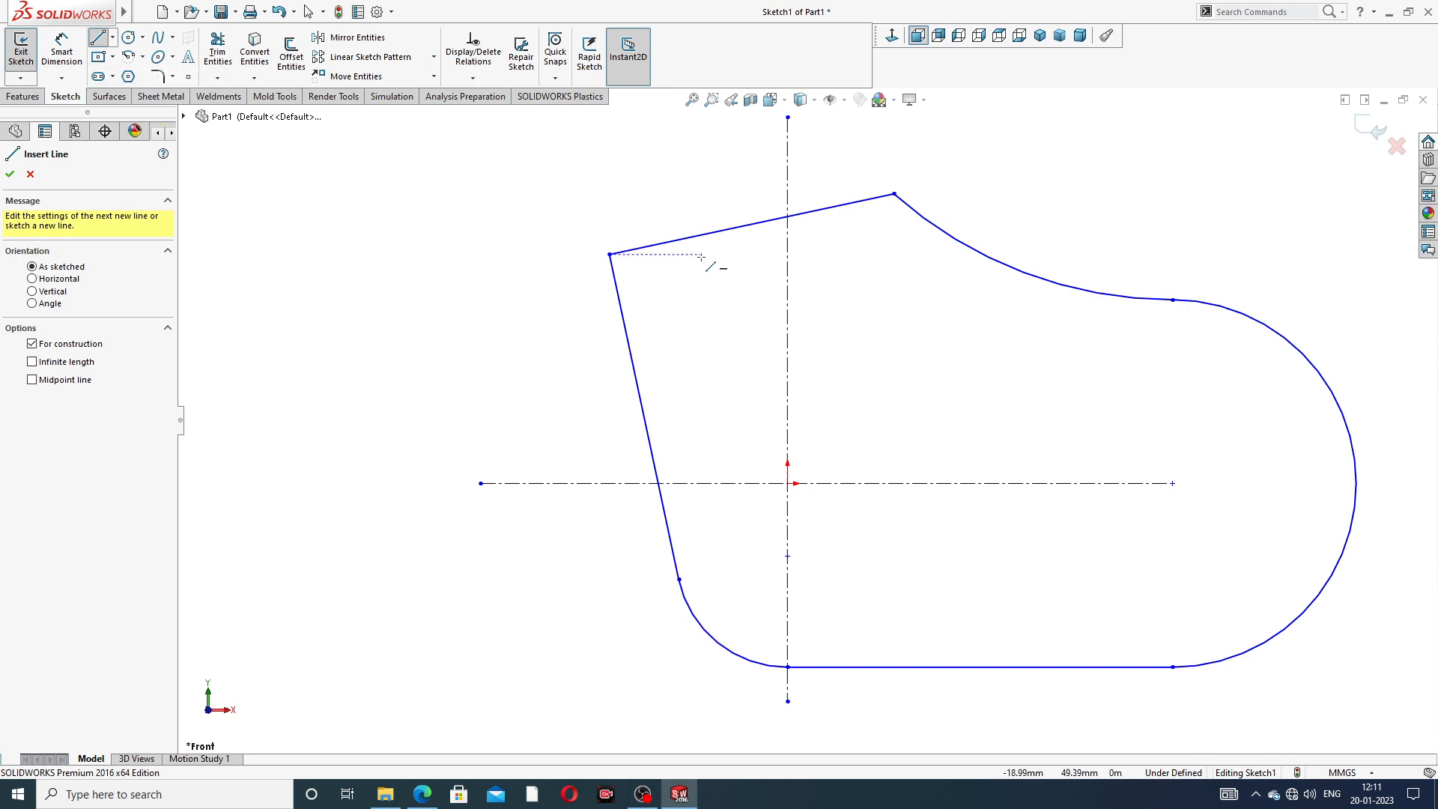
left_click(751, 225)
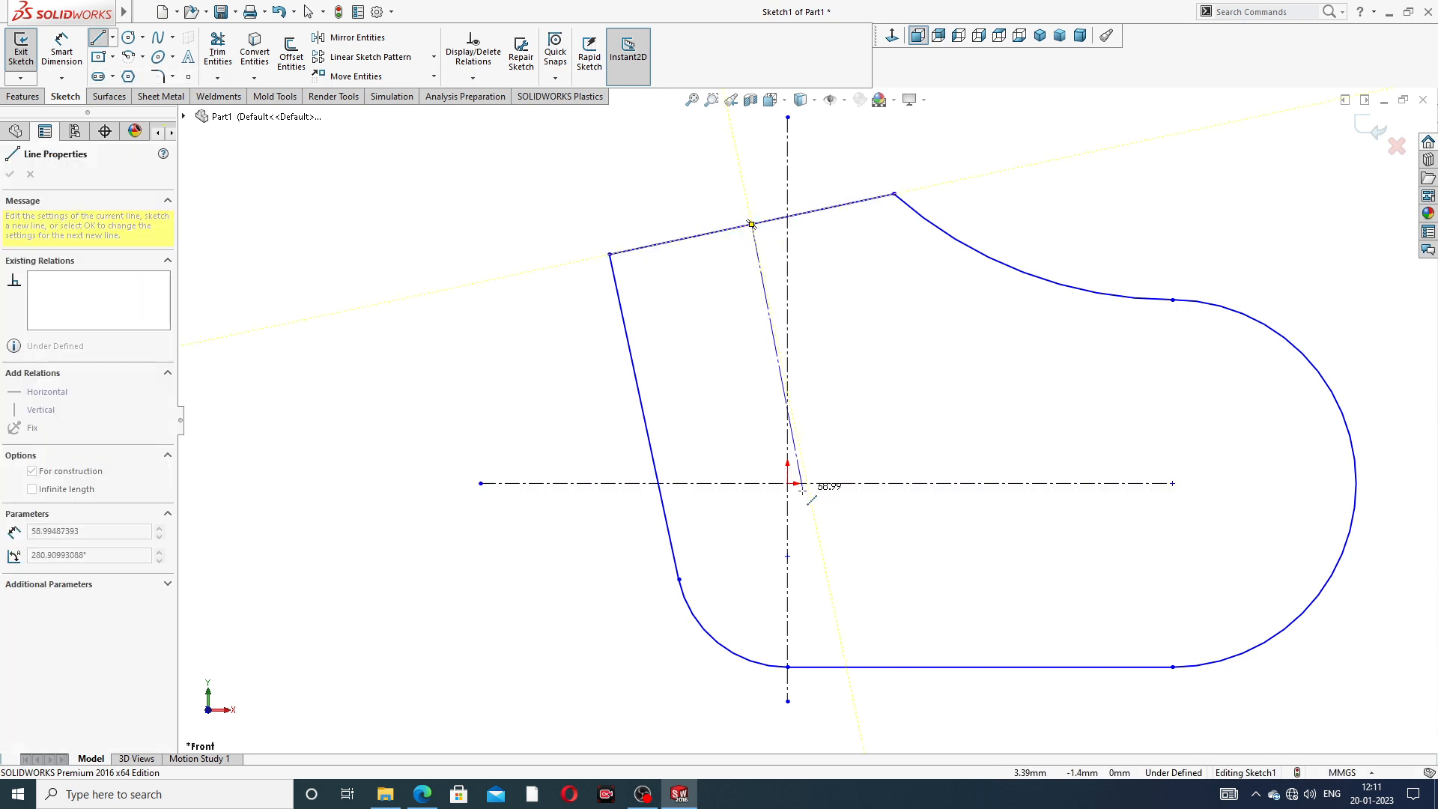
left_click(787, 483)
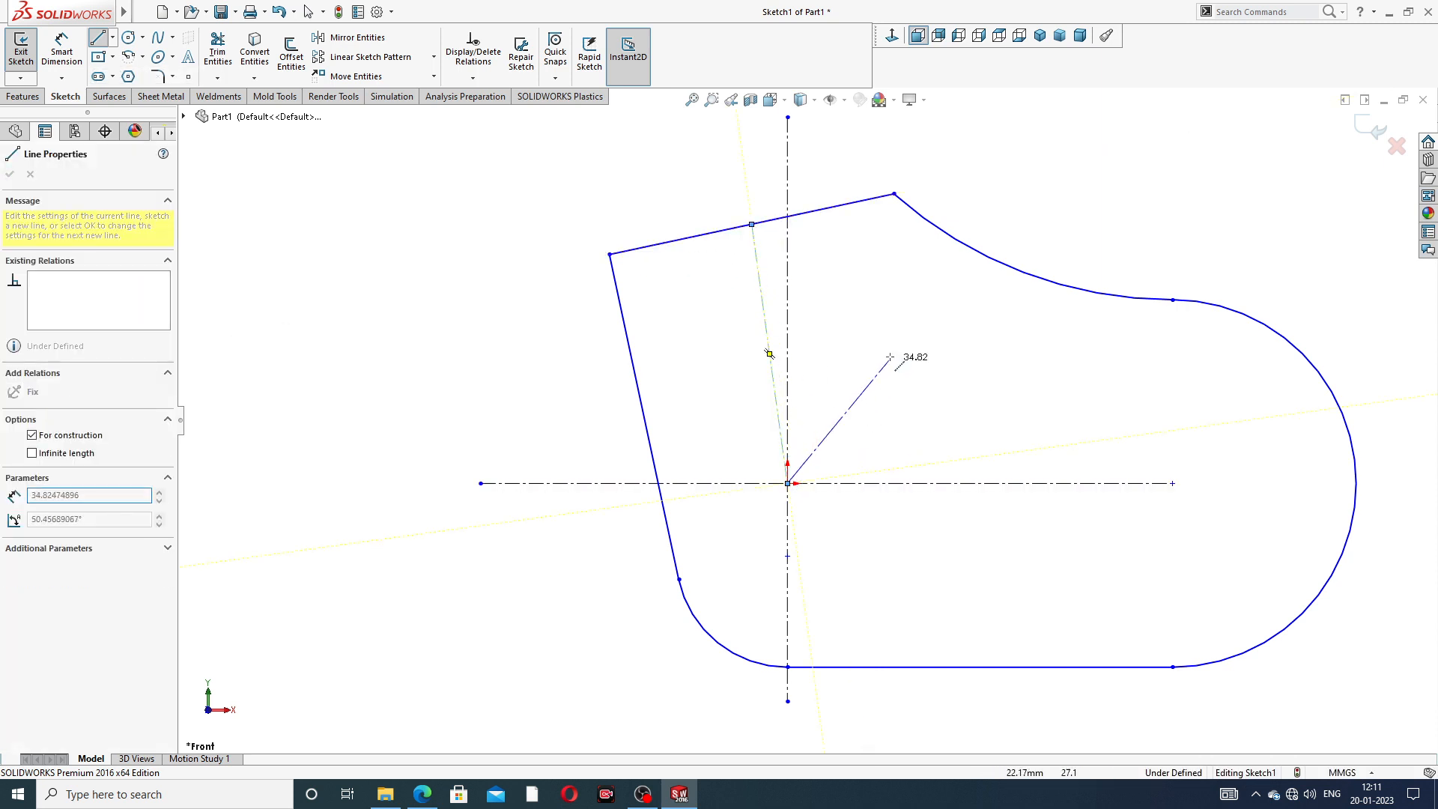
right_click(894, 353)
left_click(921, 363)
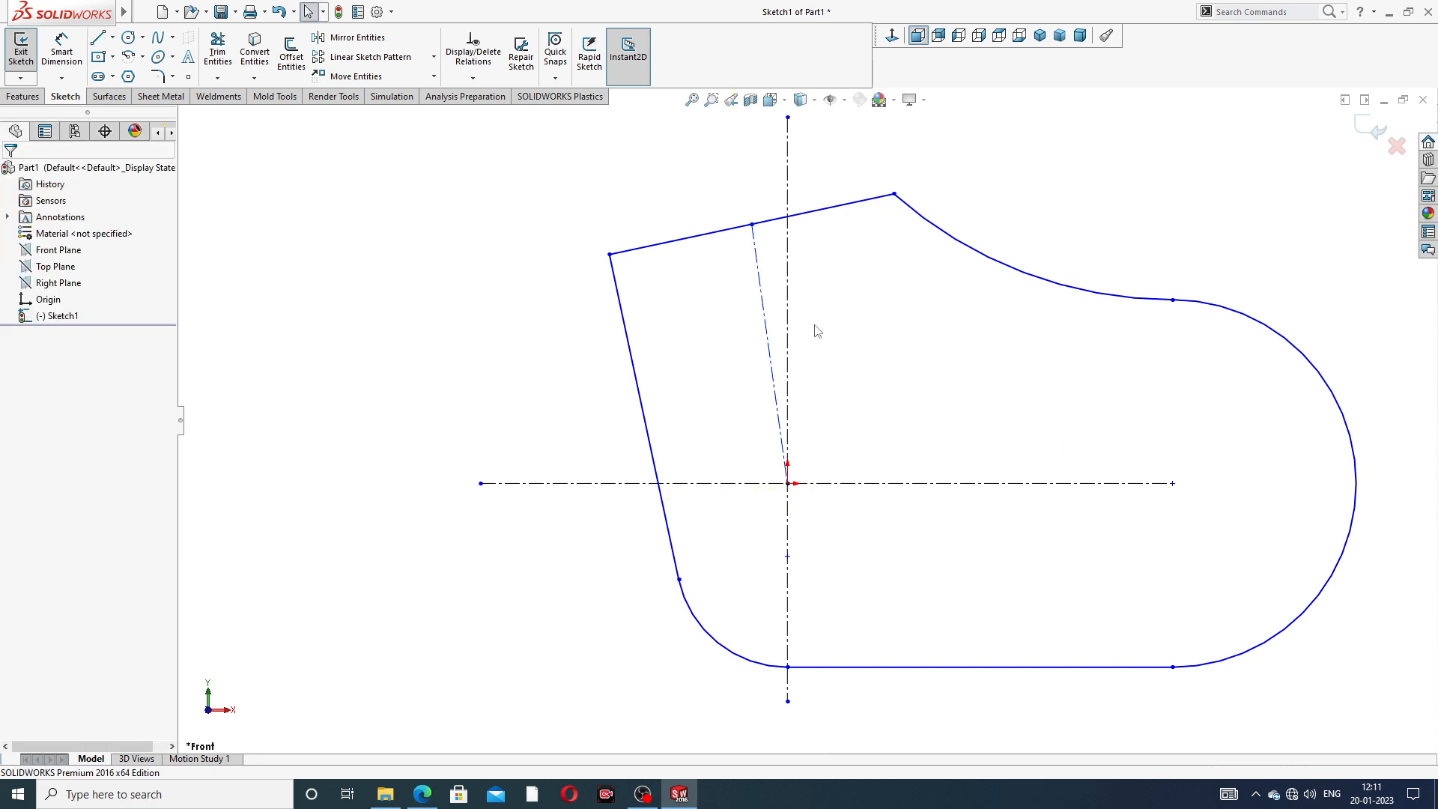
- Make the new construction line perpendicular to the slanted upper edge and check that edge's perpendicularity with the long side line
scroll(817, 329, "down", 3)
scroll(817, 330, "up", 3)
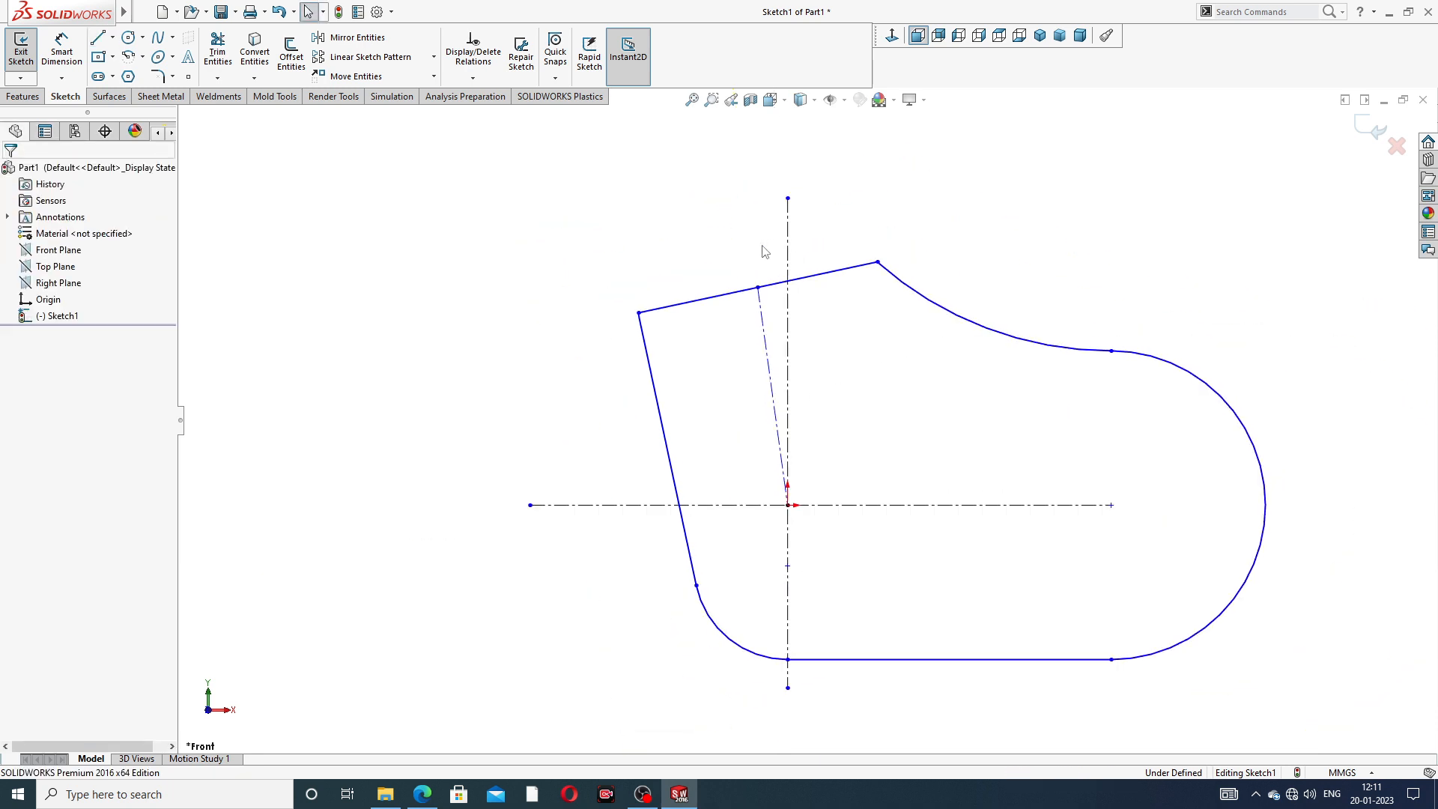
left_click(782, 283)
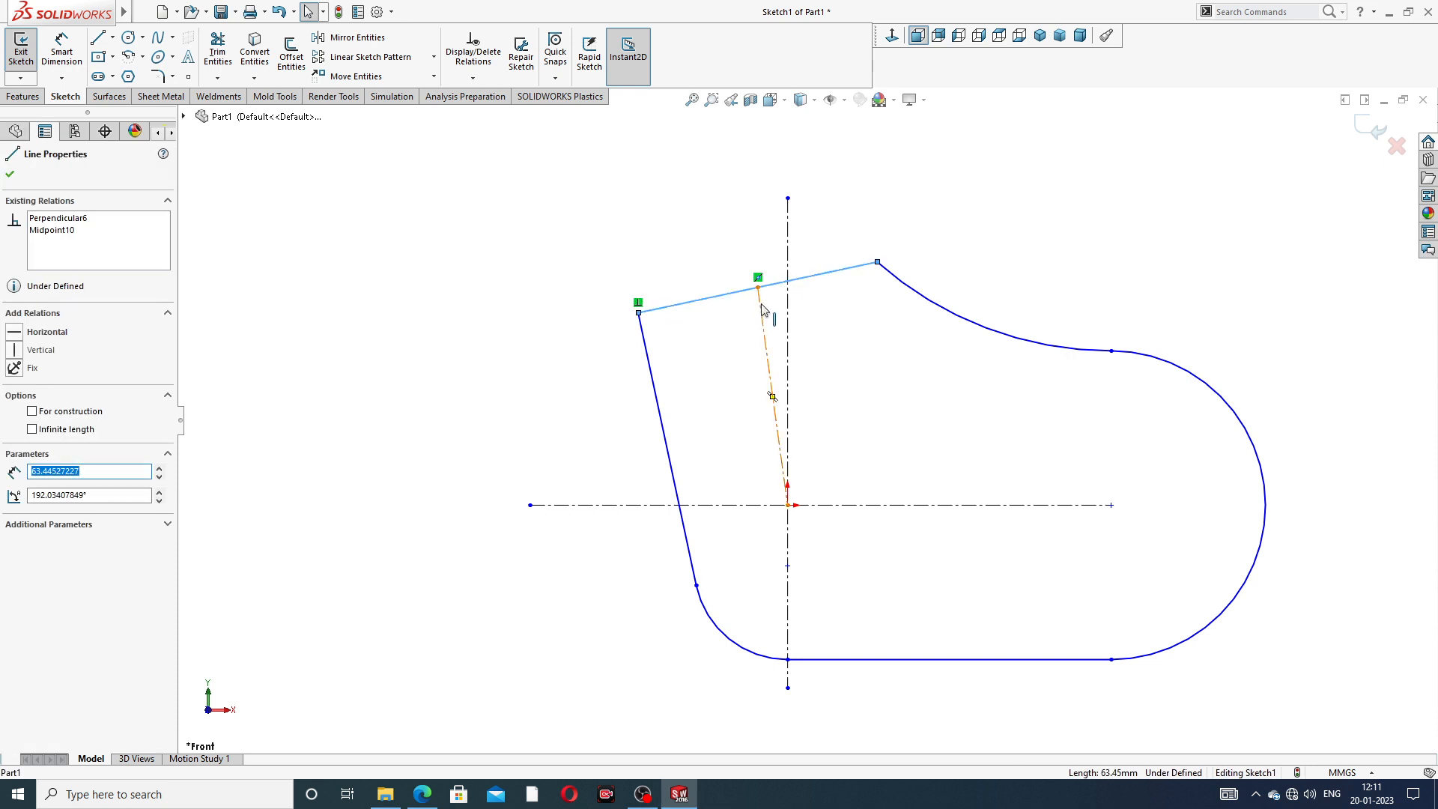
left_click(764, 309, "ctrl")
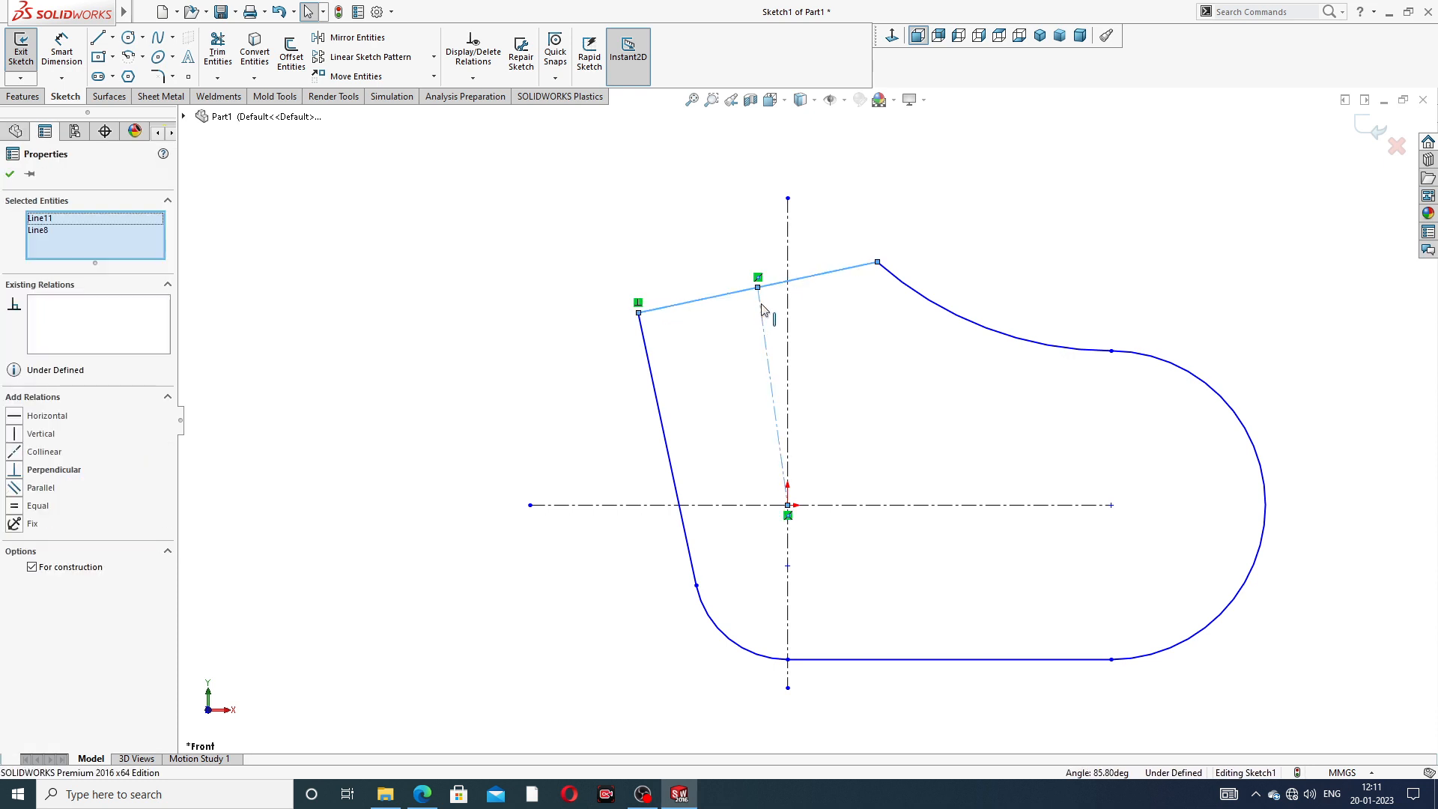
left_click(43, 469)
left_click(433, 373)
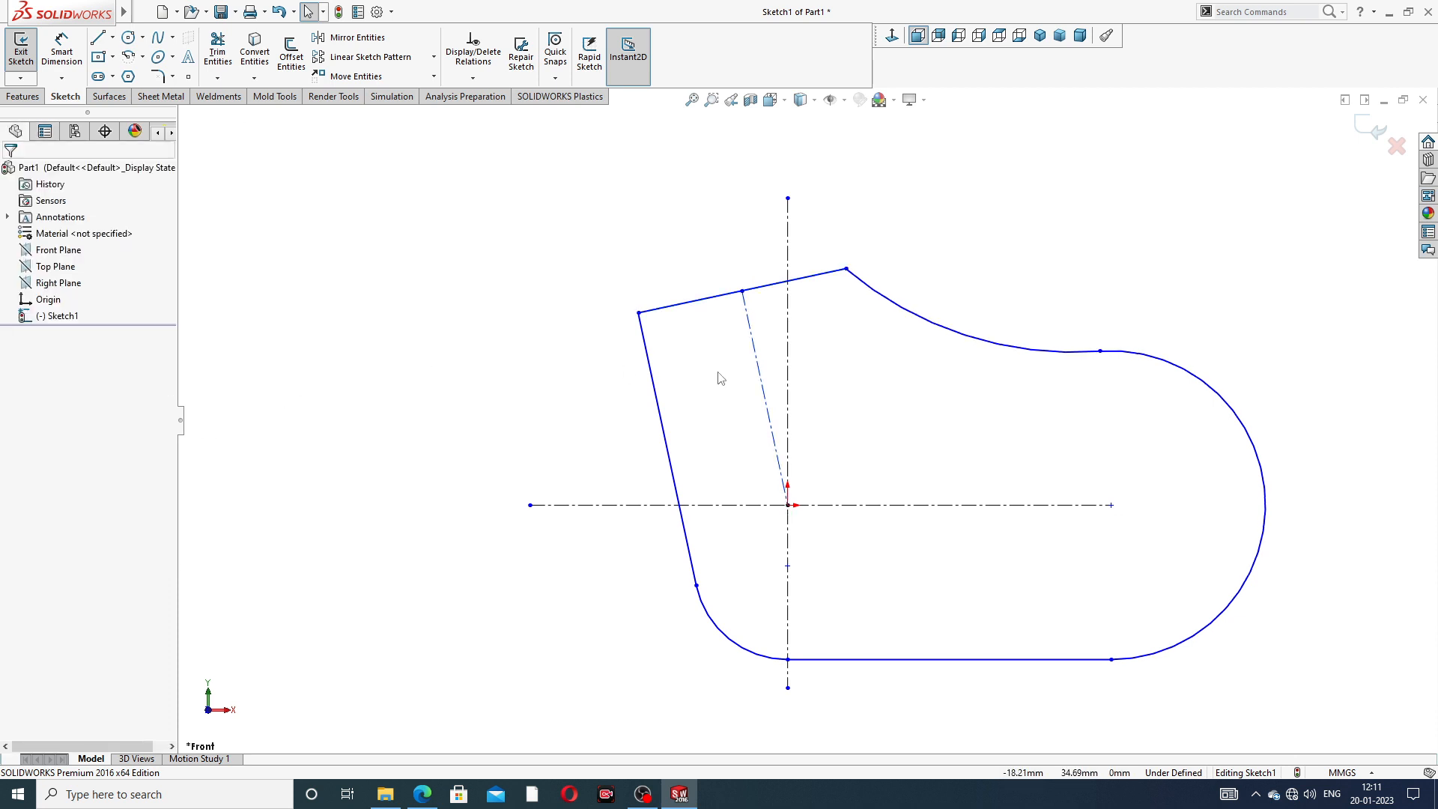
left_click(698, 305)
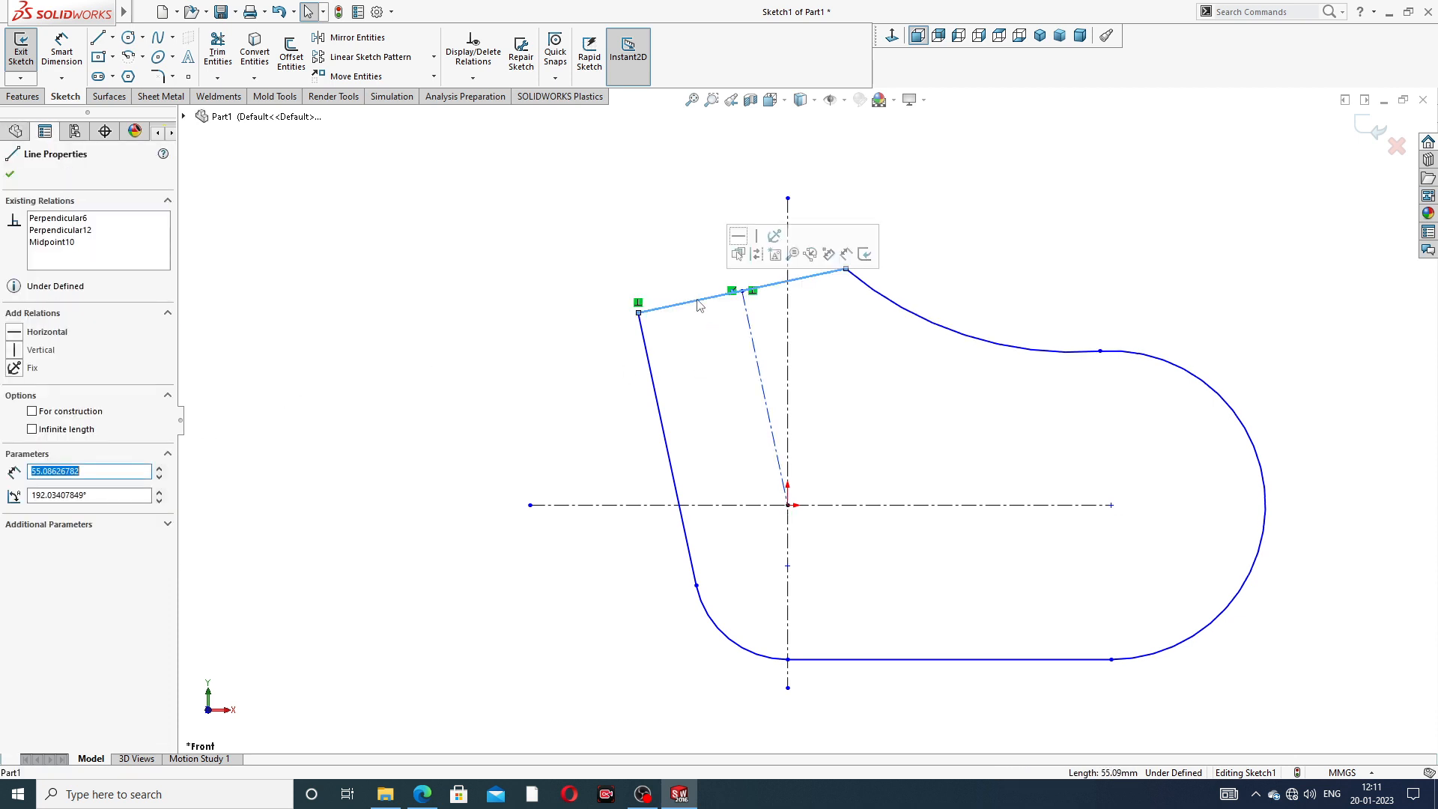
left_click(656, 383, "ctrl")
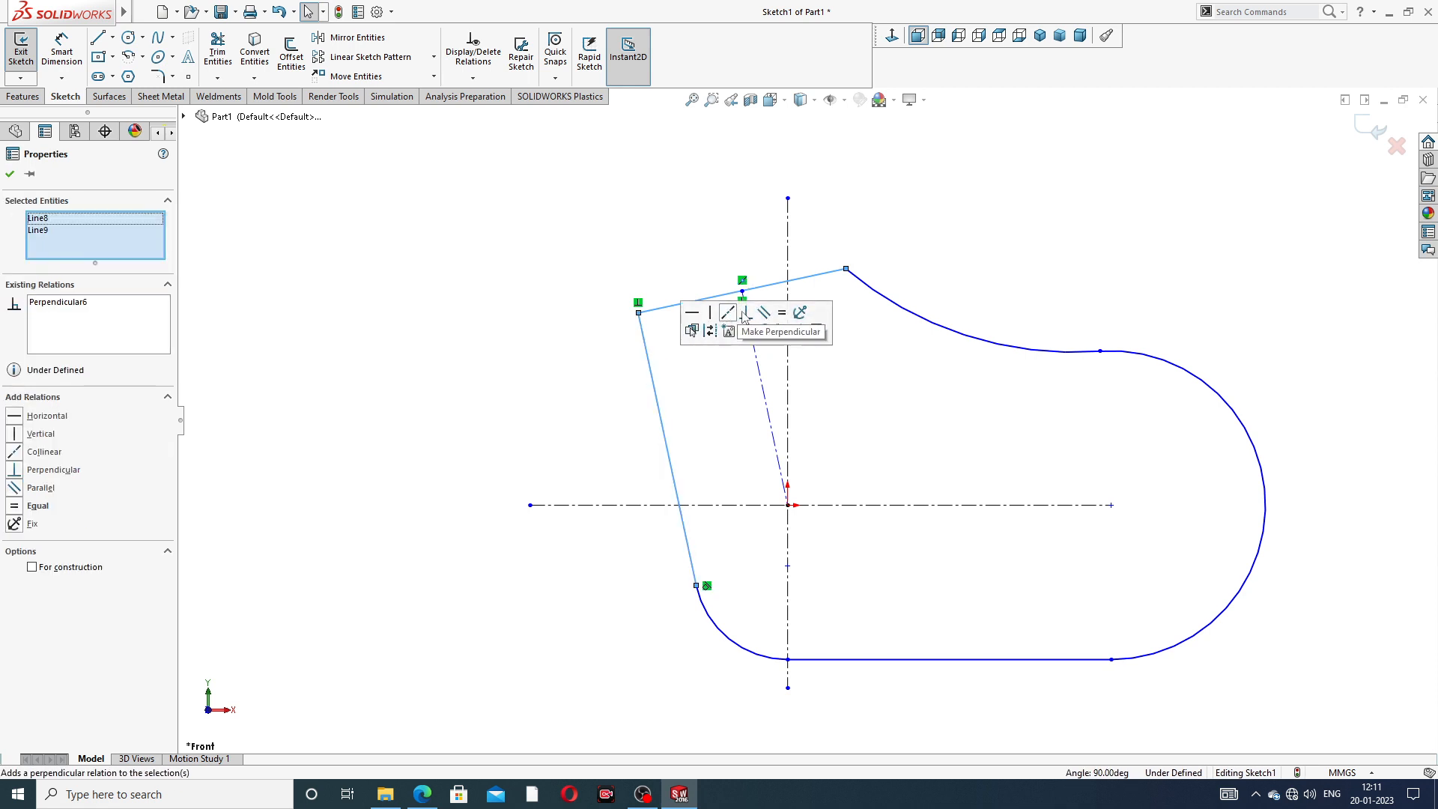
left_click(964, 259)
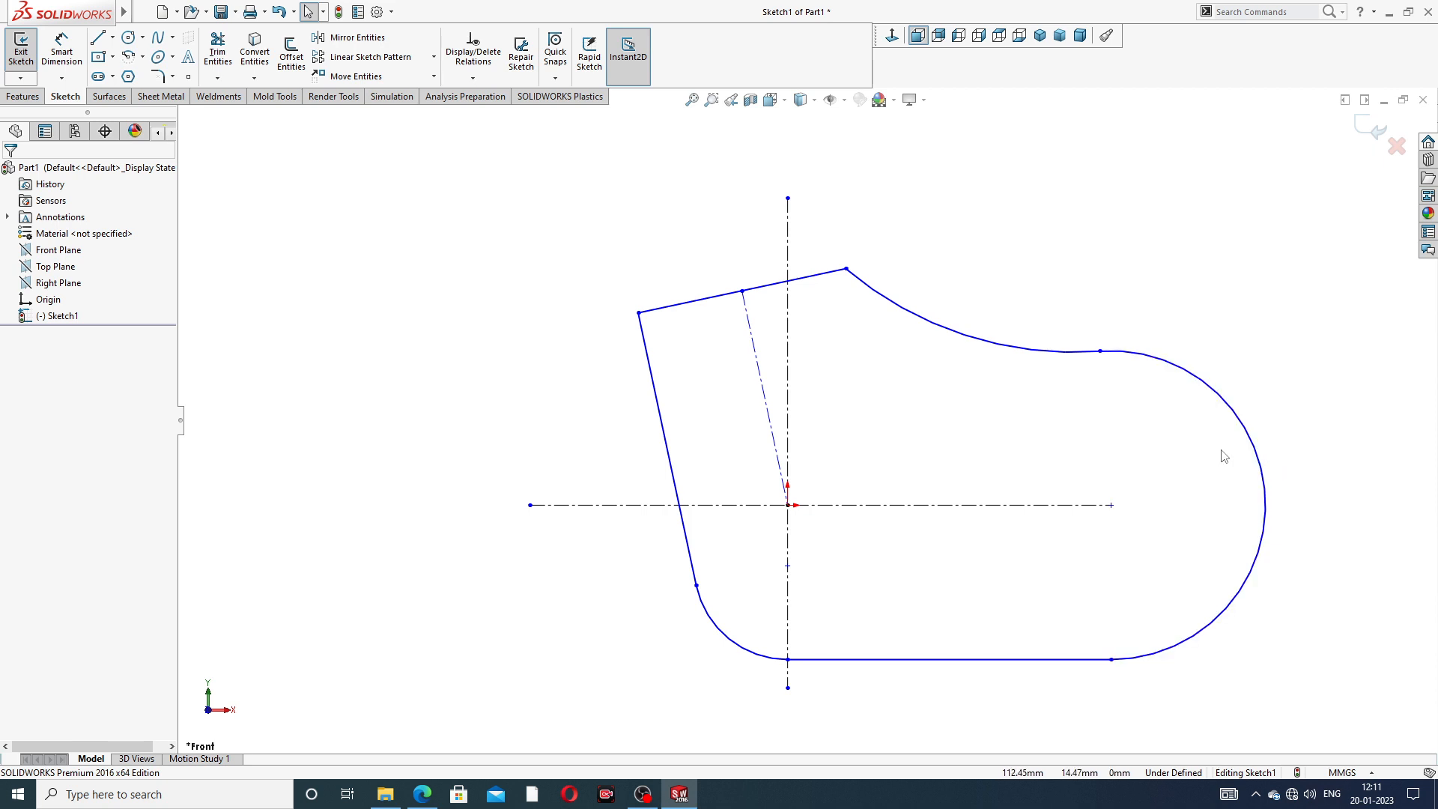
- Sketch a straight slot from the large arc's center along the horizontal centerline, about 39 mm between centers and 27 mm wide
scroll(1221, 450, "up", 4)
scroll(899, 449, "down", 2)
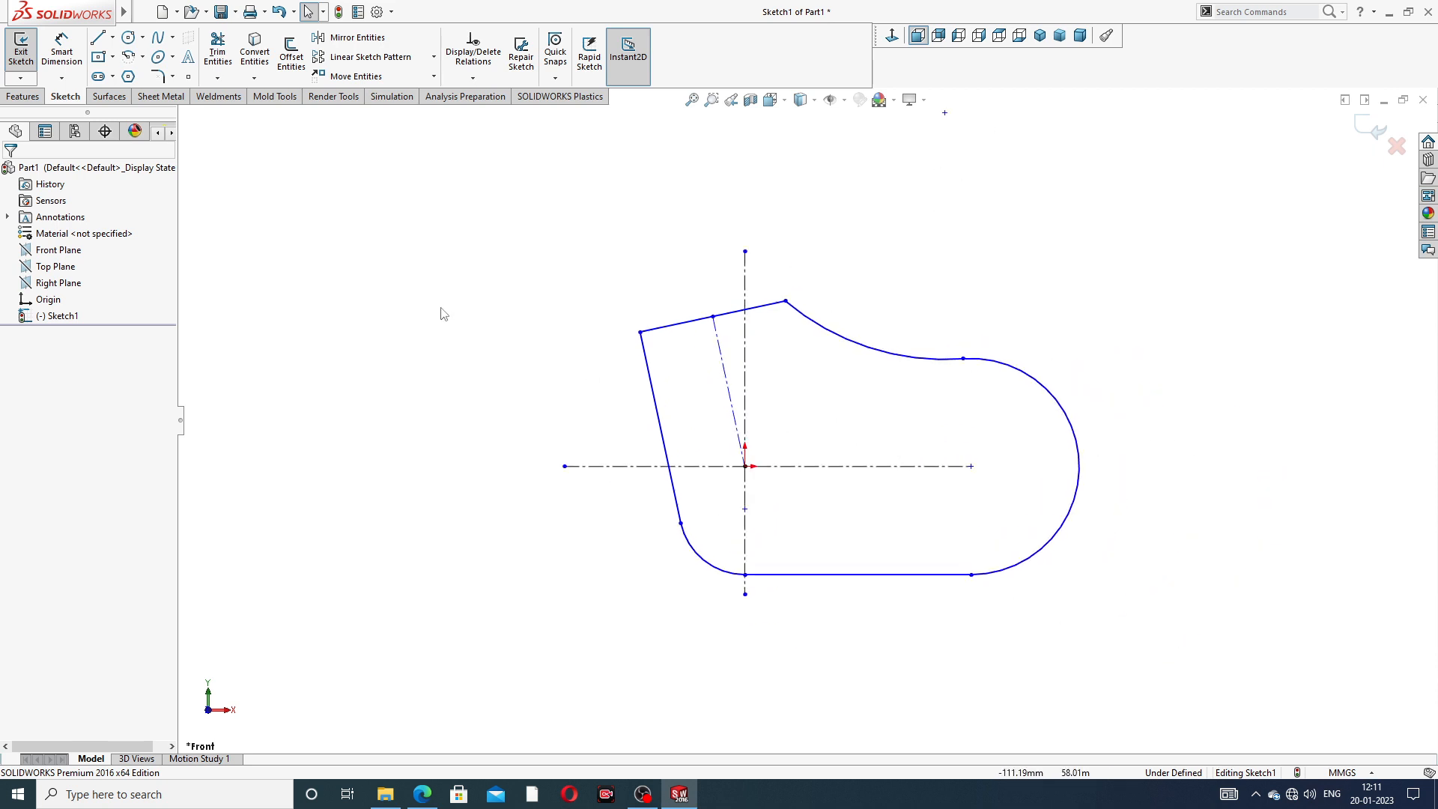
left_click(114, 77)
left_click(135, 97)
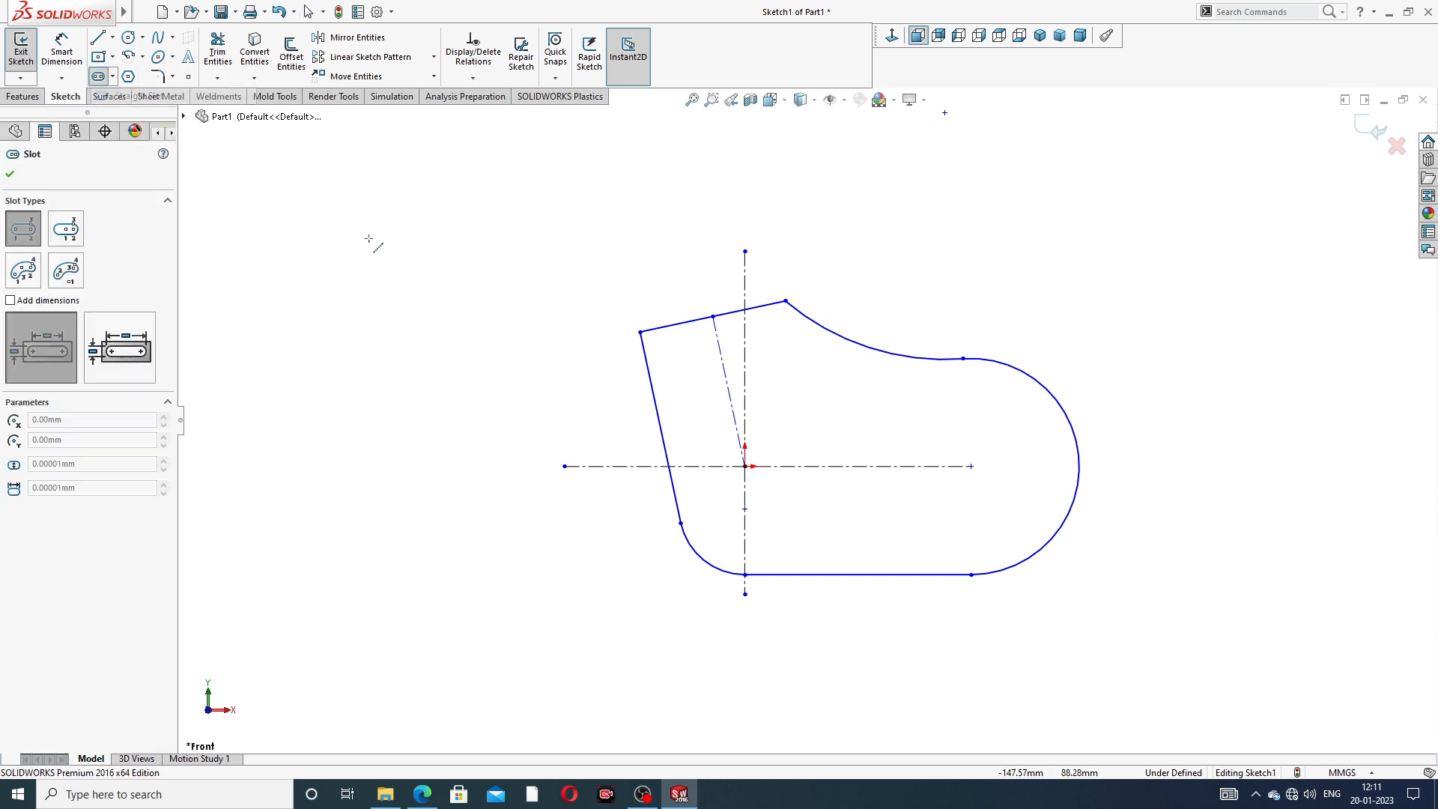
left_click(970, 466)
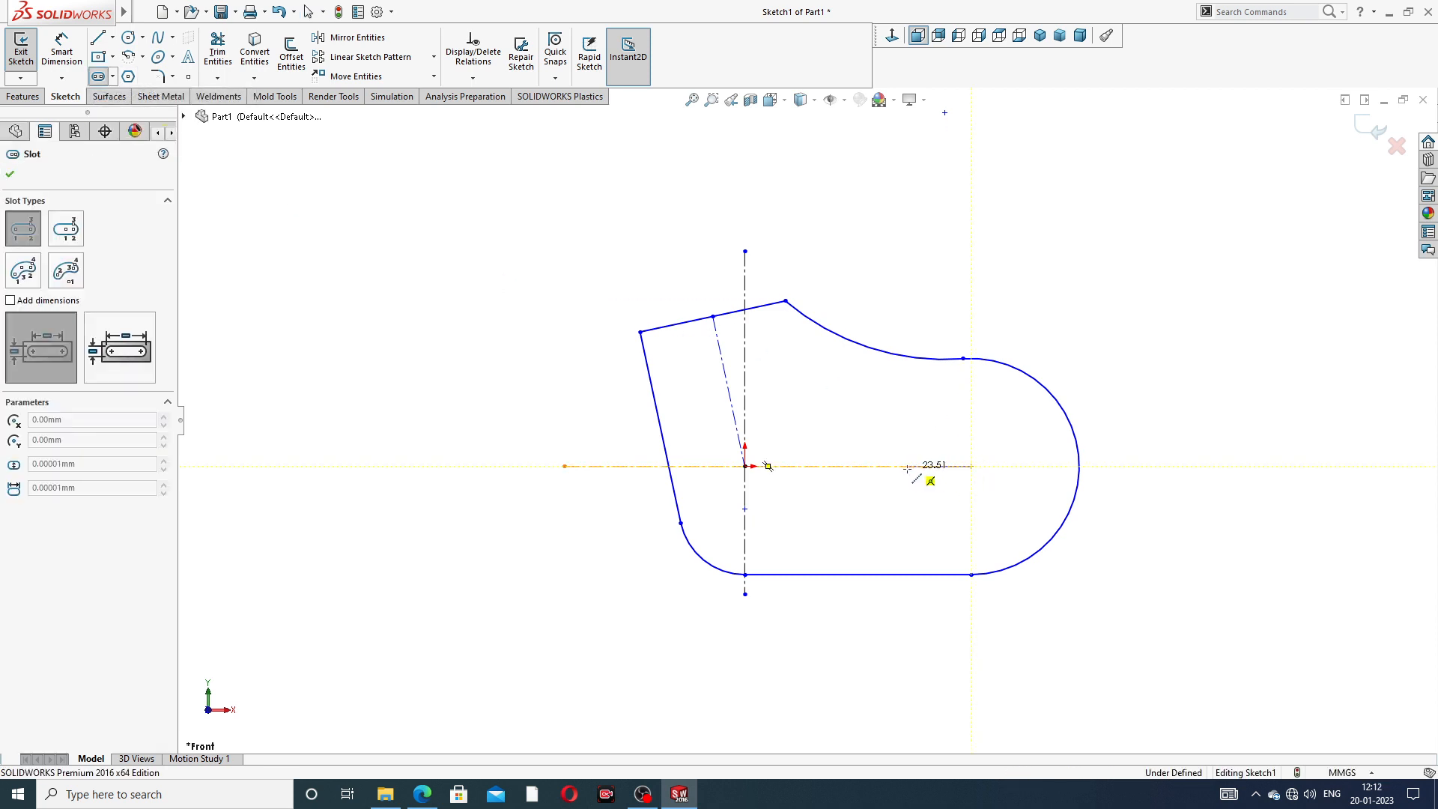
left_click(867, 466)
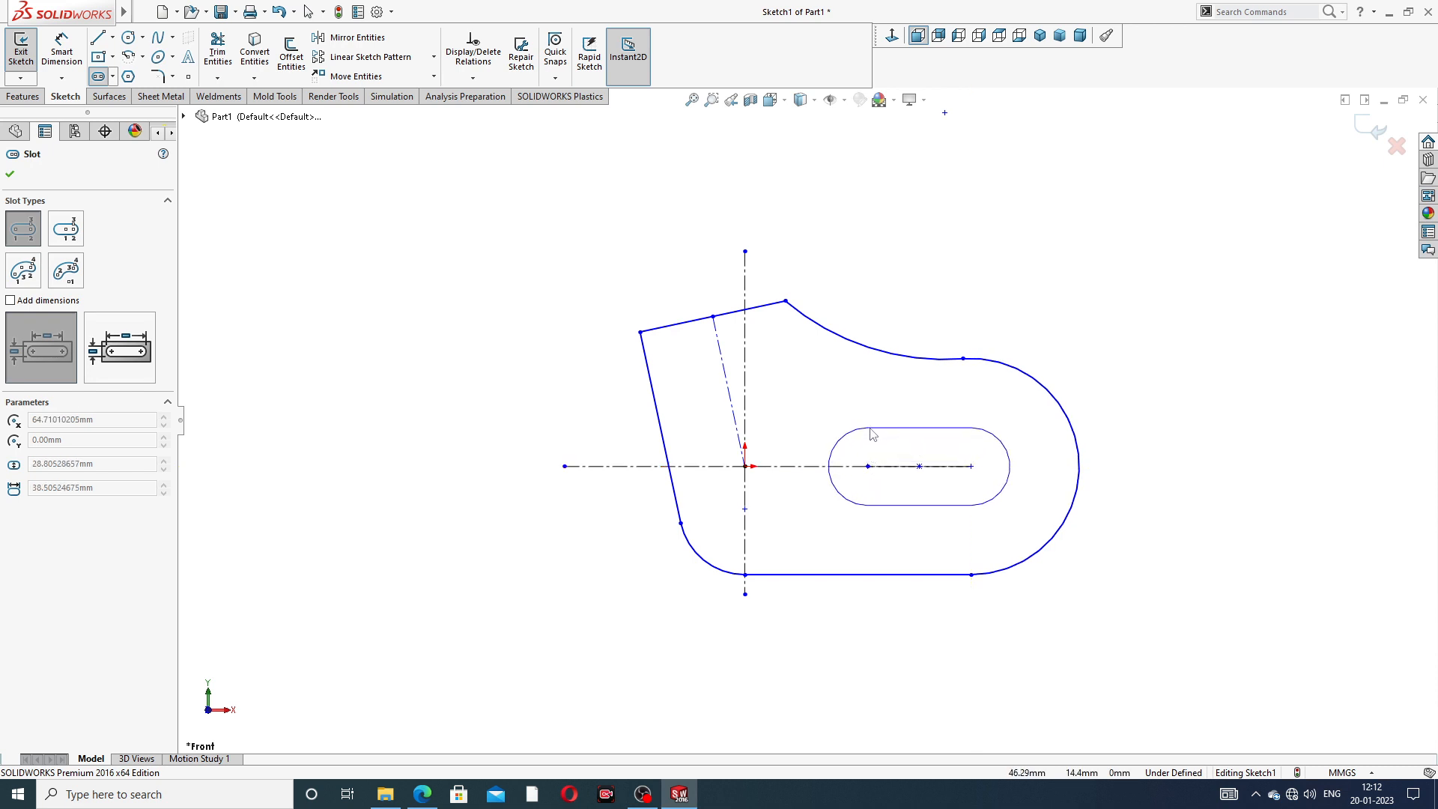
left_click(871, 435)
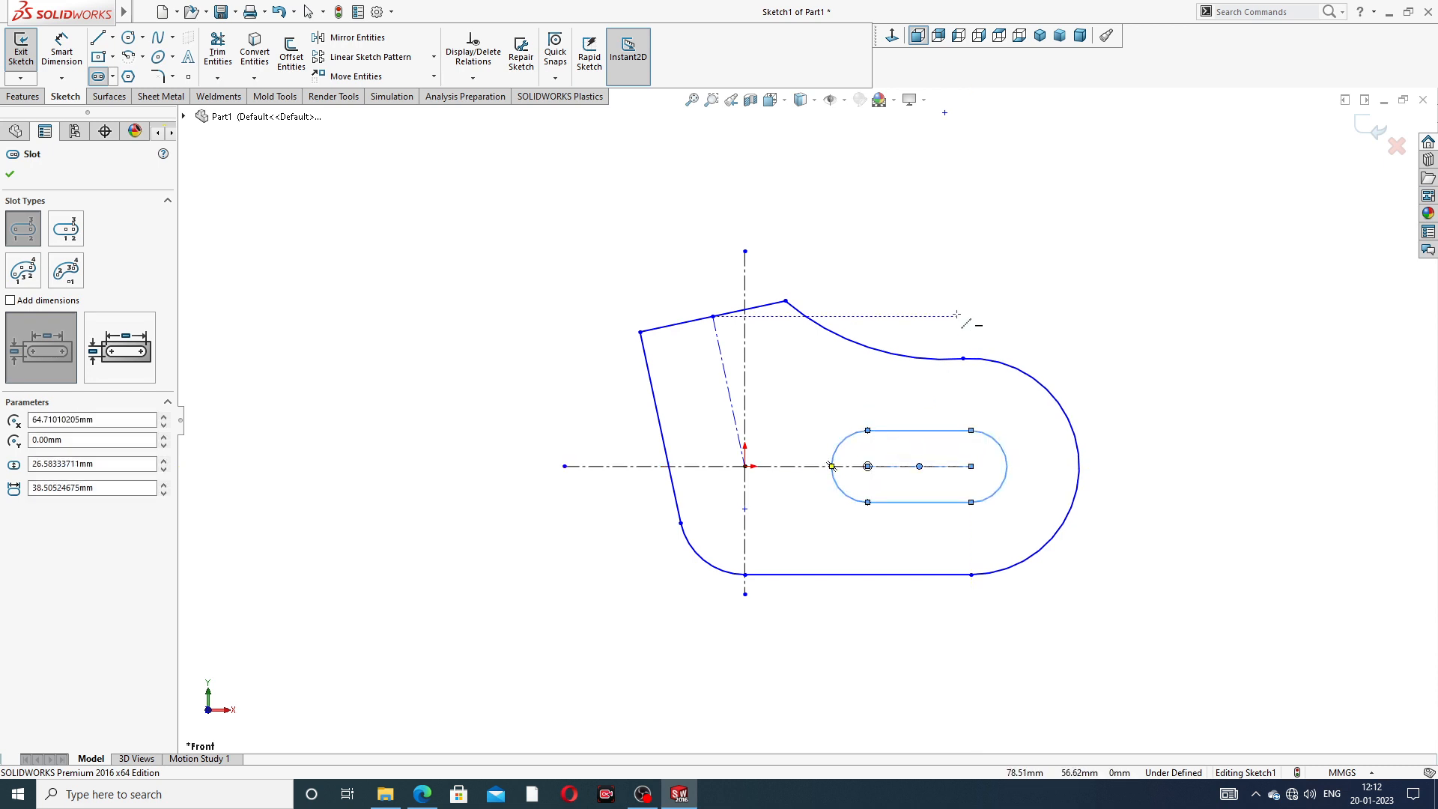
right_click(973, 229)
left_click(1002, 232)
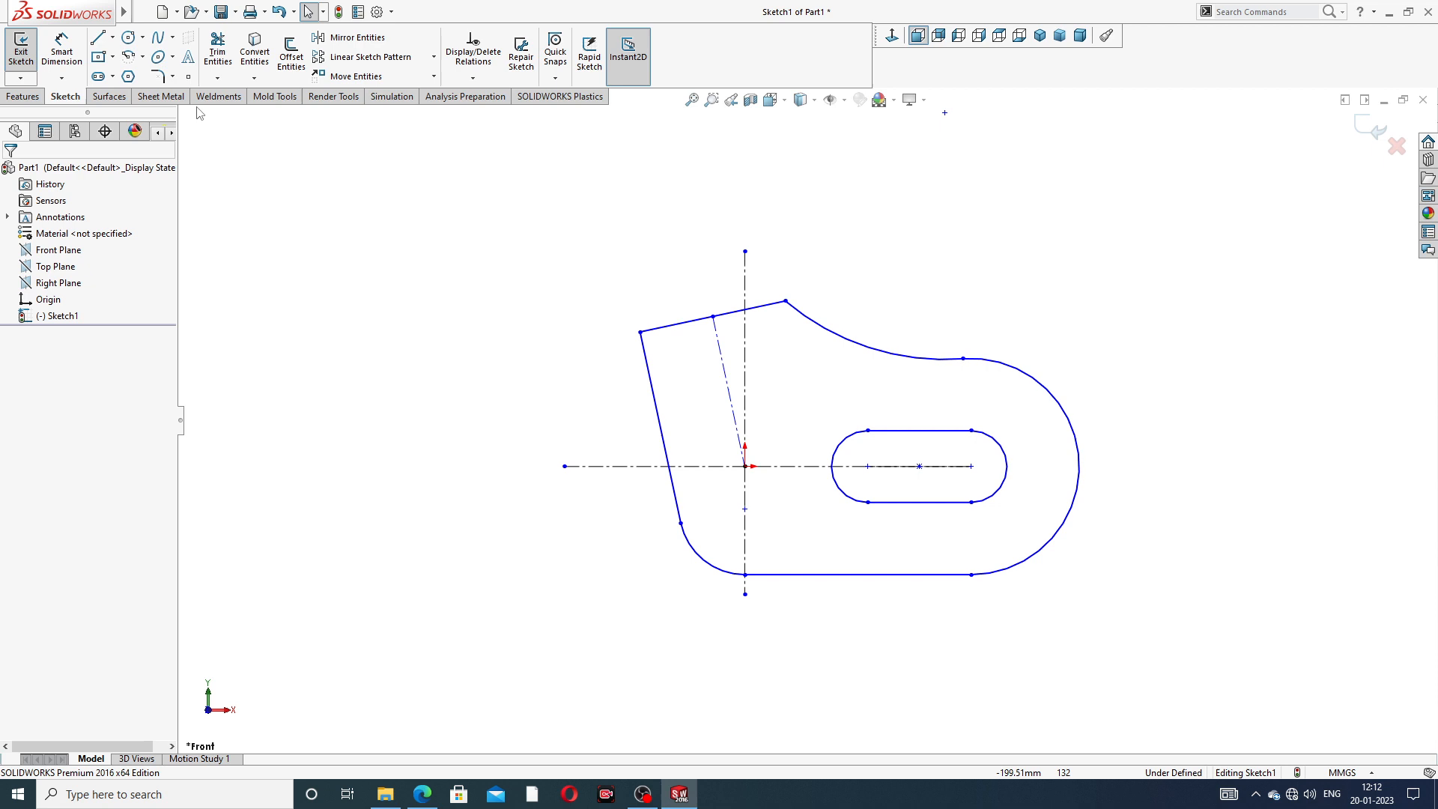
- Sketch a circle of about 11 mm radius centered on the origin
left_click(129, 37)
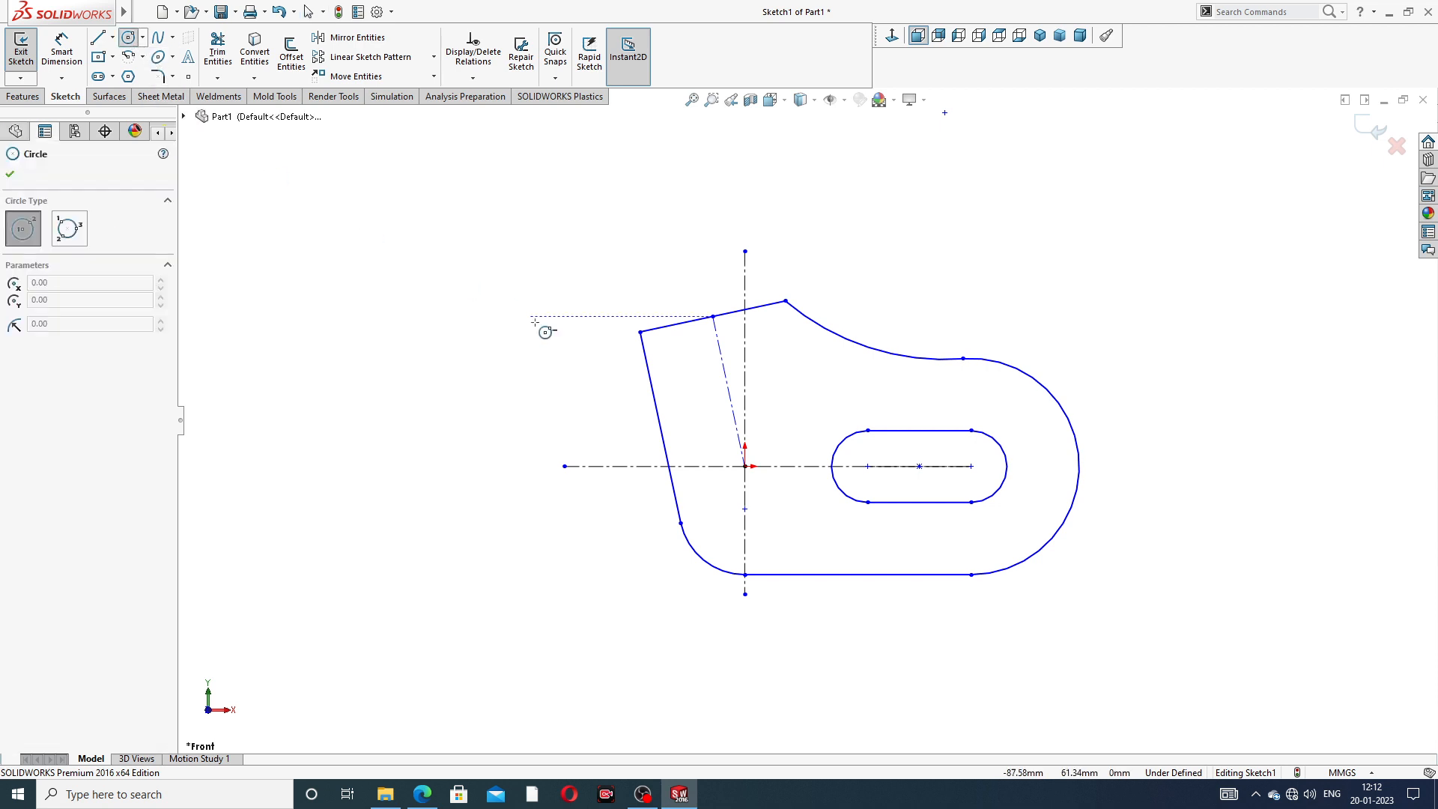
left_click(744, 466)
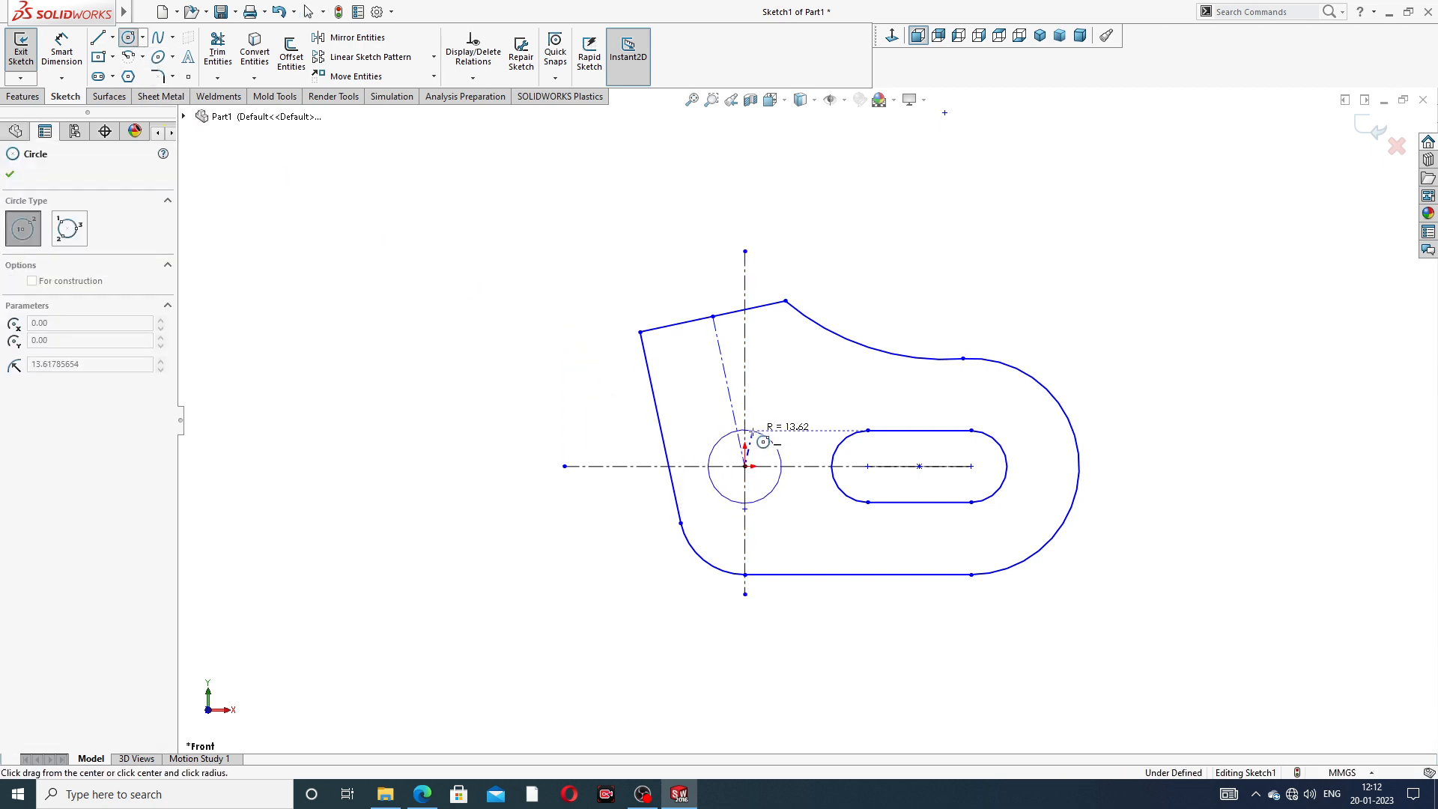
left_click(763, 448)
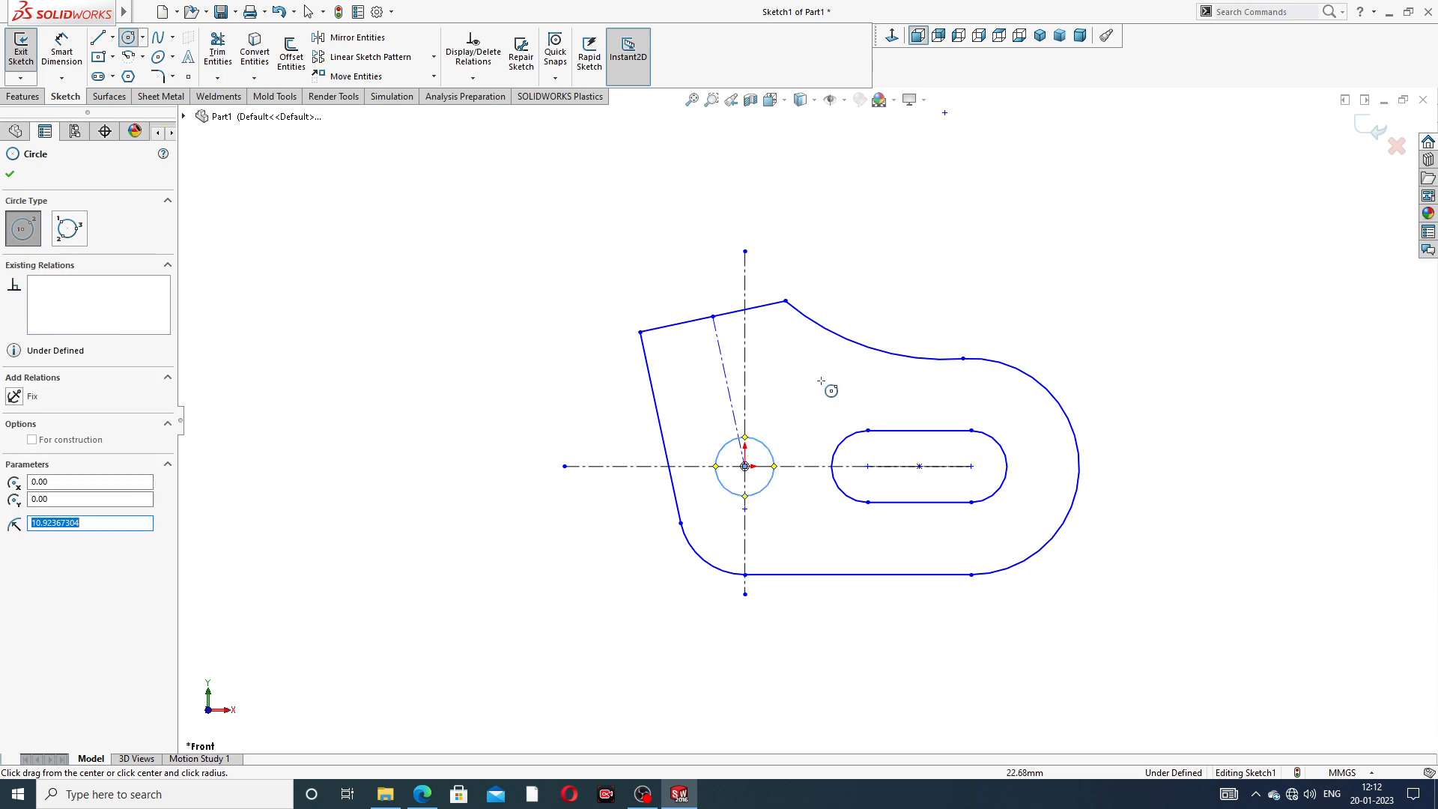
right_click(970, 262)
left_click(992, 264)
scroll(894, 388, "down", 3)
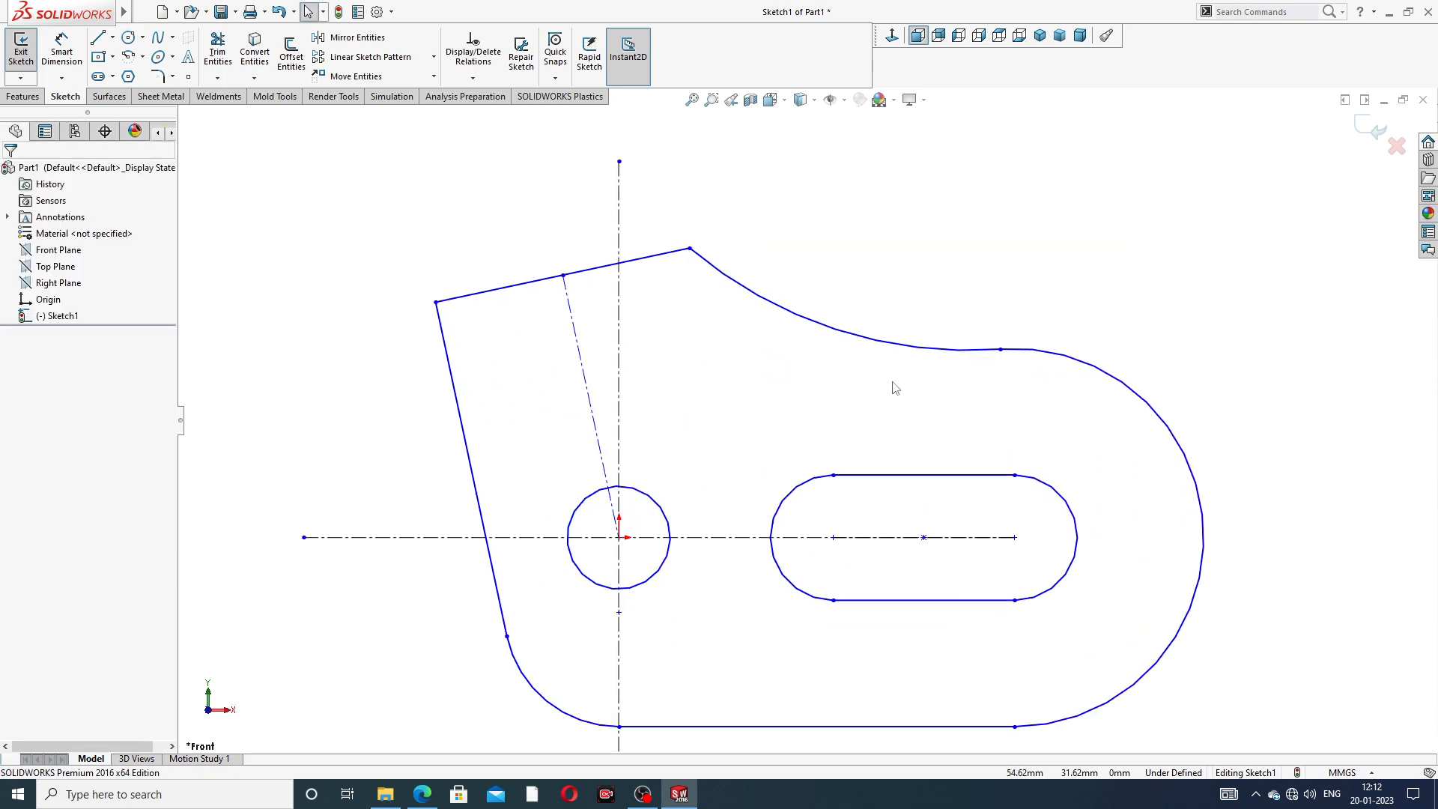
scroll(895, 387, "up", 2)
scroll(865, 419, "up", 3)
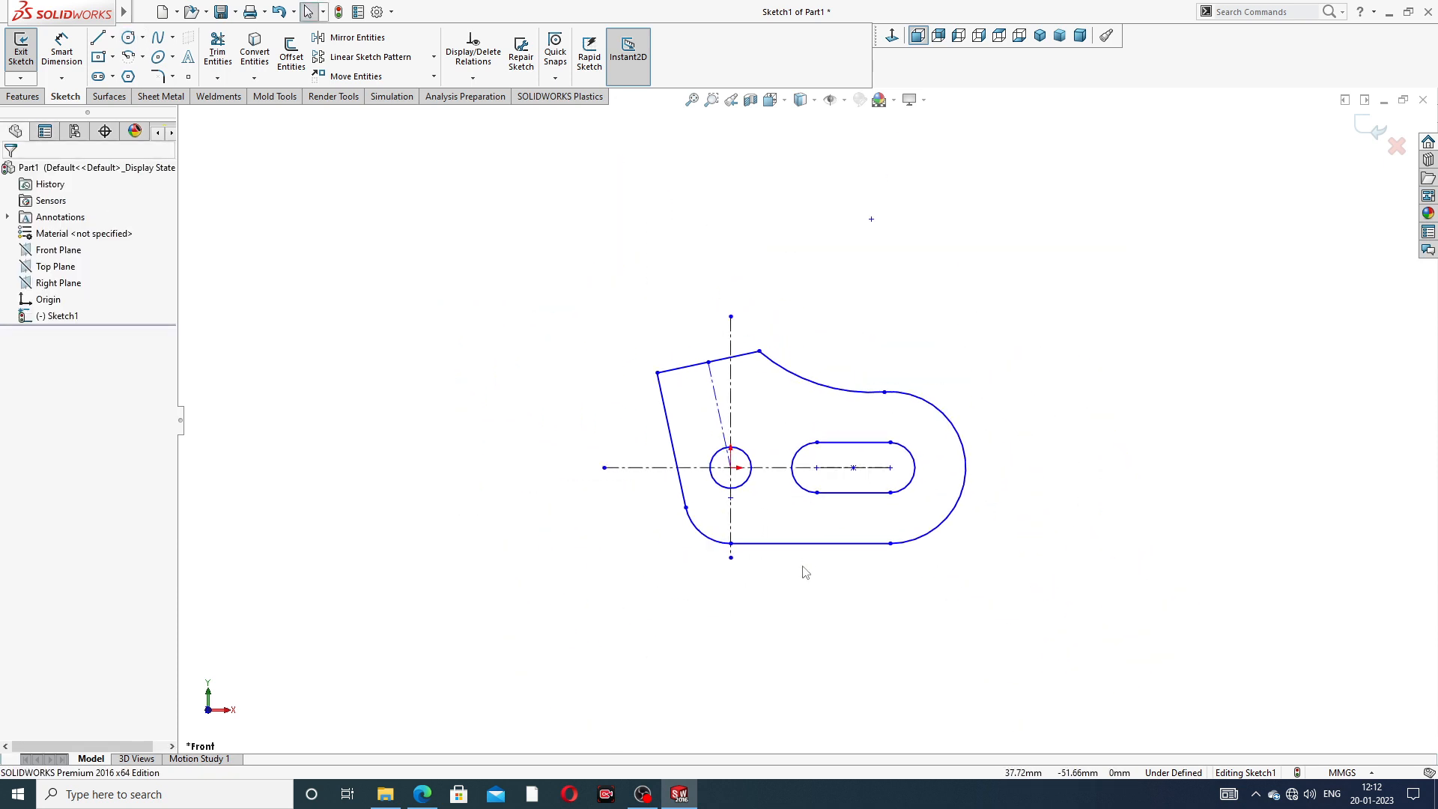
scroll(805, 573, "down", 2)
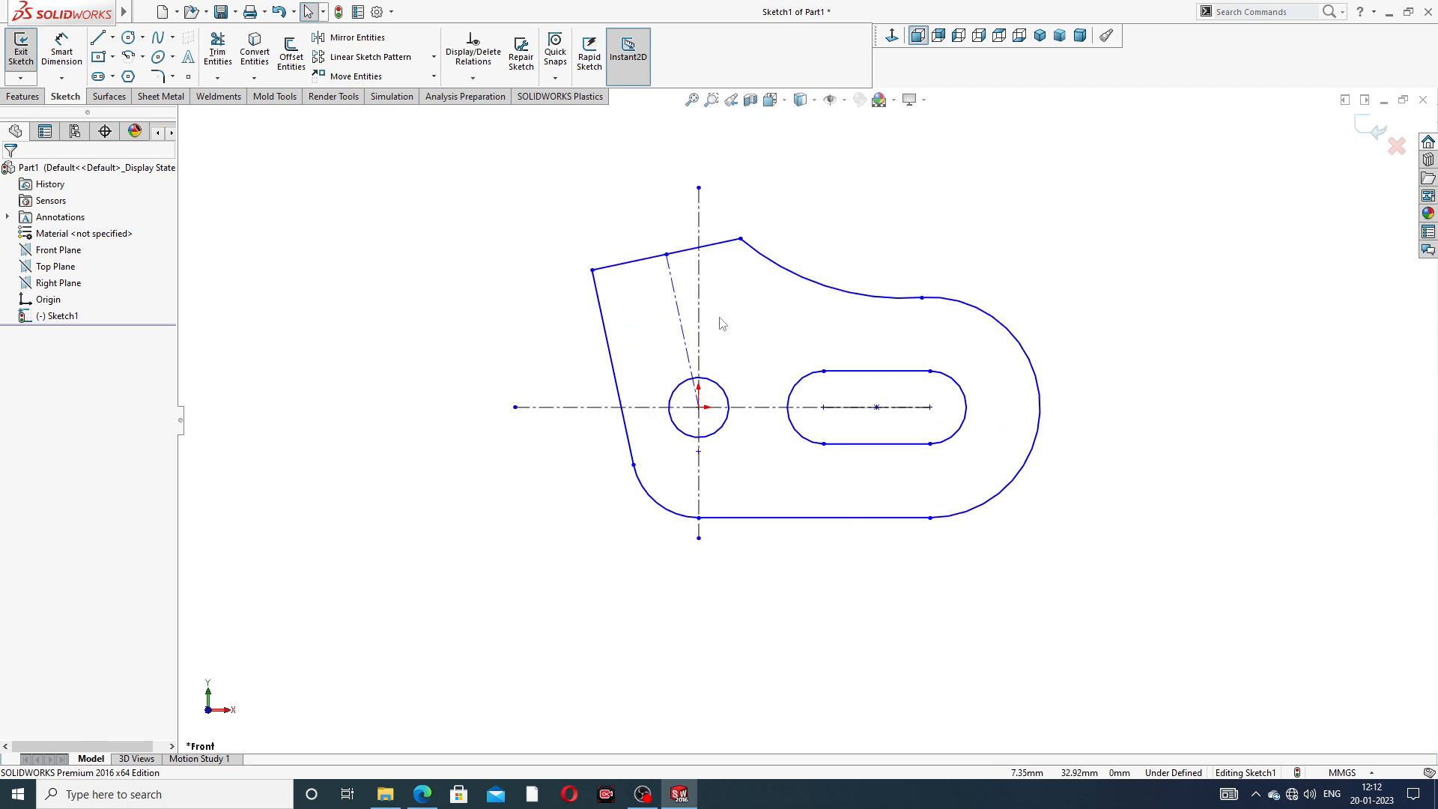
scroll(720, 318, "up", 2)
scroll(720, 314, "down", 3)
scroll(855, 375, "up", 3)
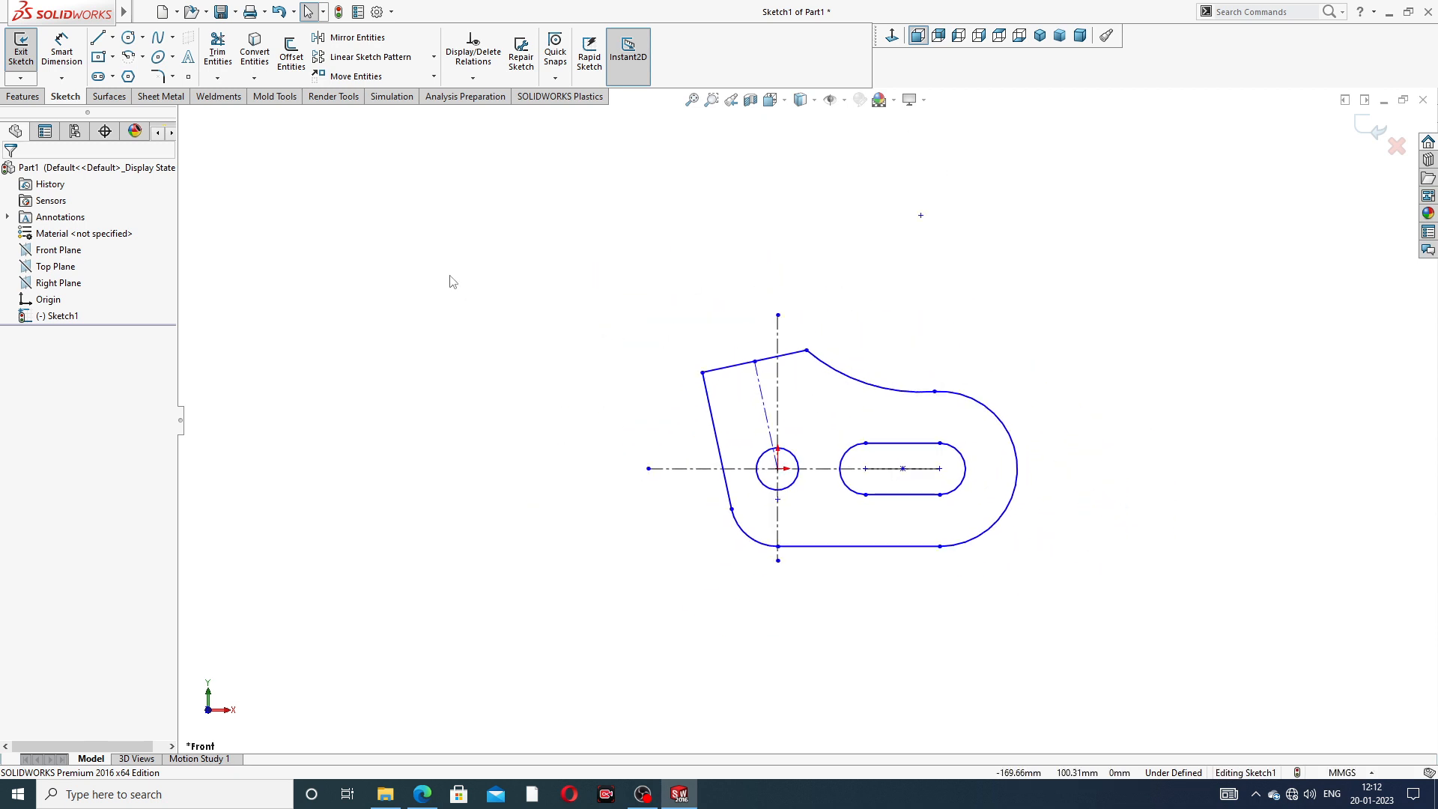
- Consult the pivot guide PDF drawing and dimension the horizontal distance from the origin to the slot's nearer center as 40 mm
left_click(63, 63)
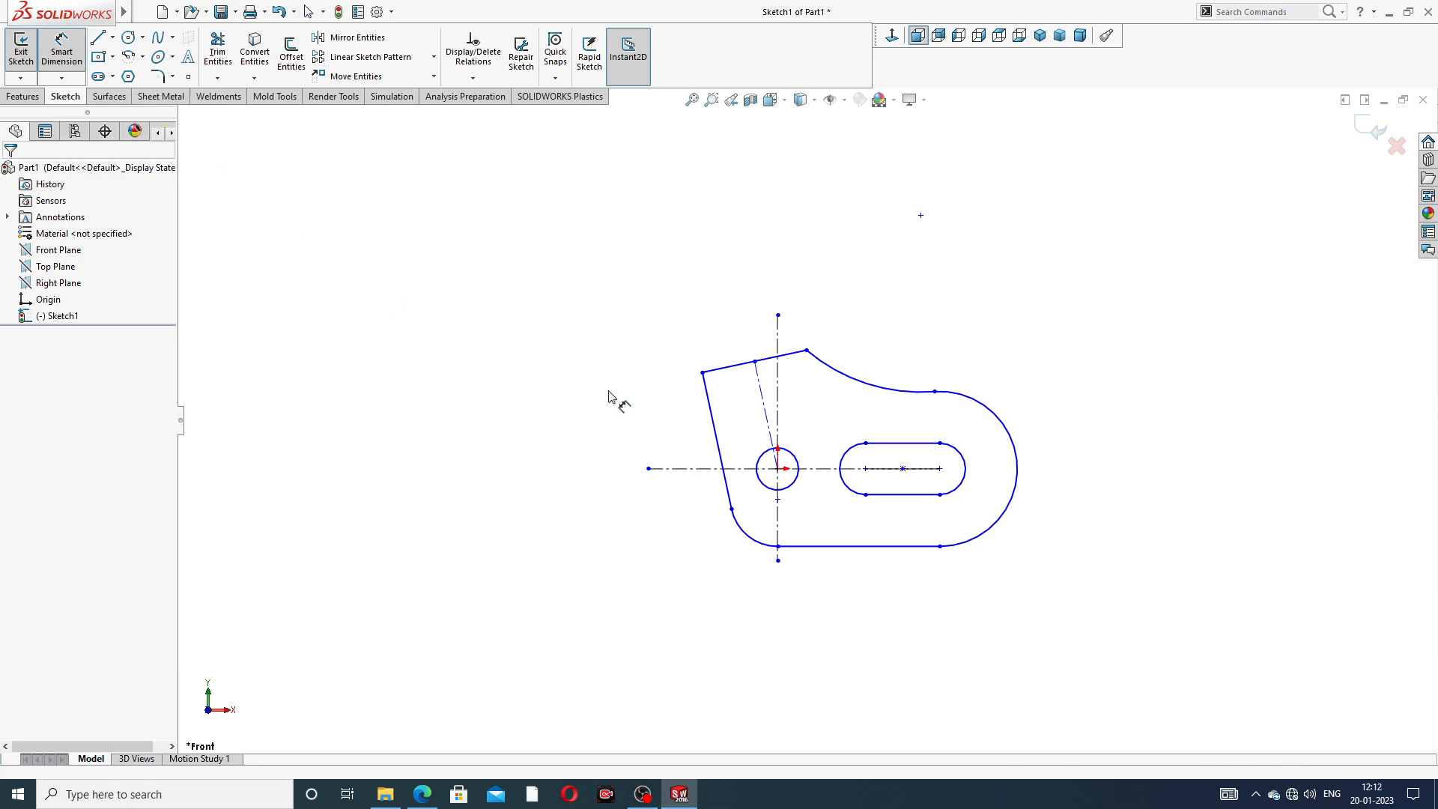
left_click(434, 797)
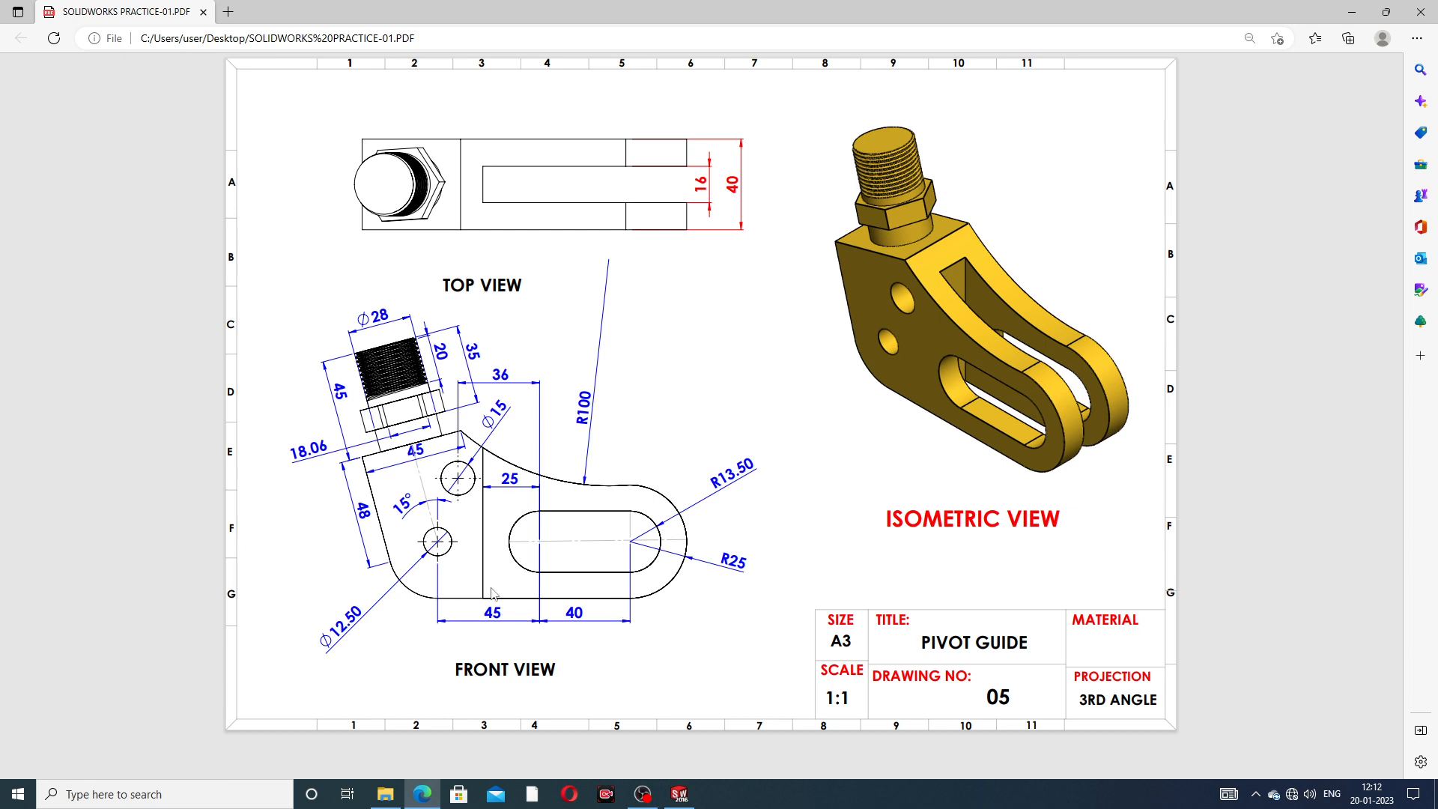
left_click(679, 795)
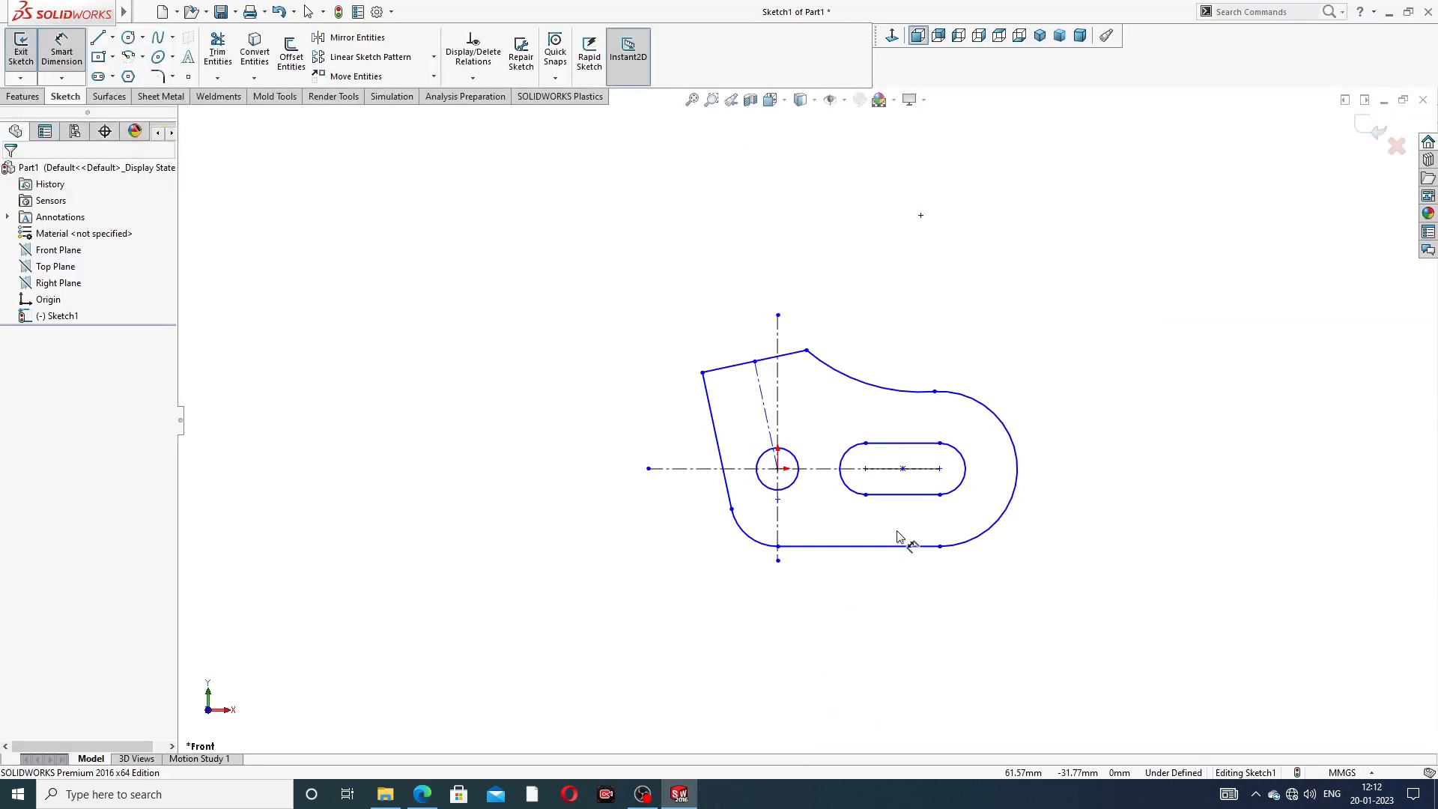
scroll(897, 536, "down", 2)
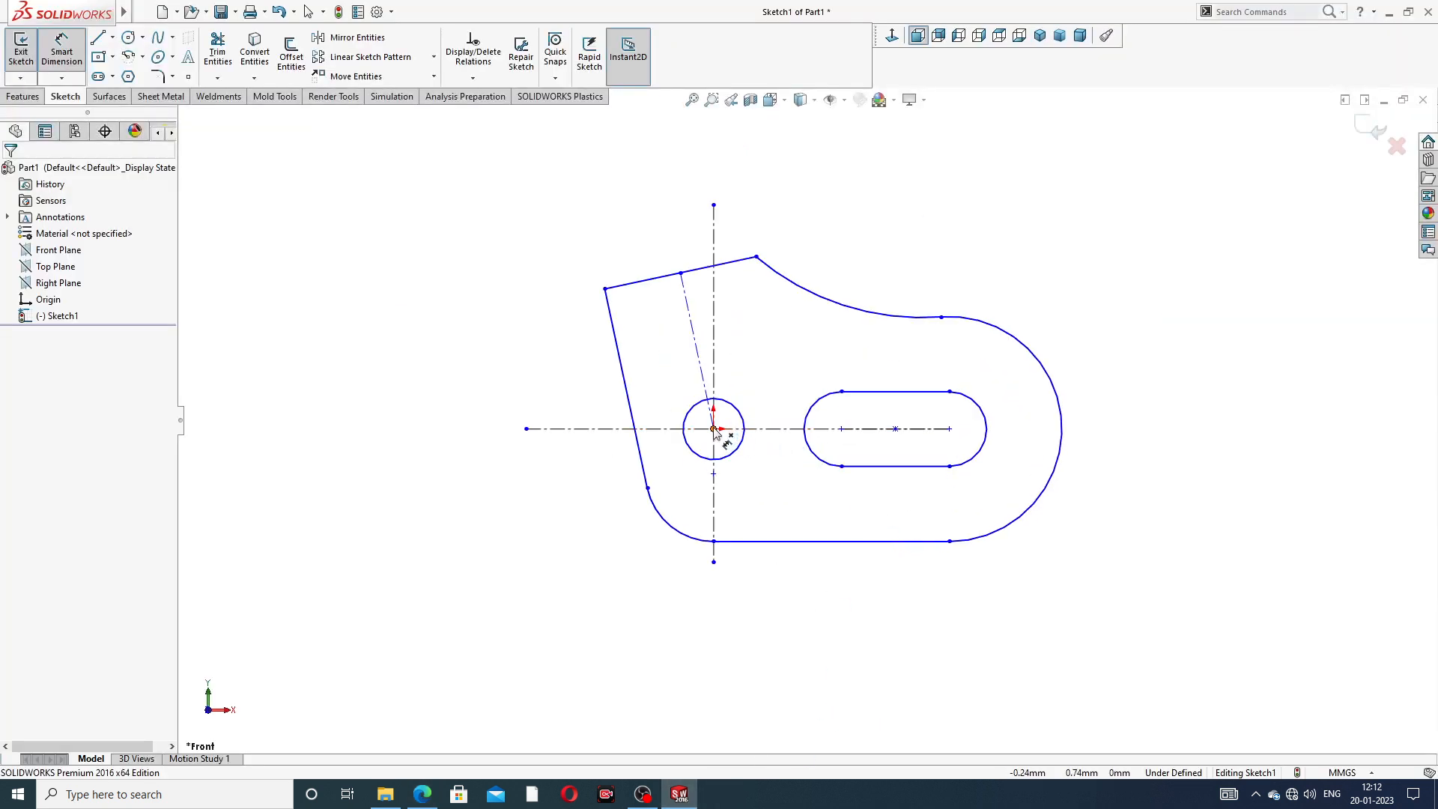
left_click(713, 429)
left_click(842, 430)
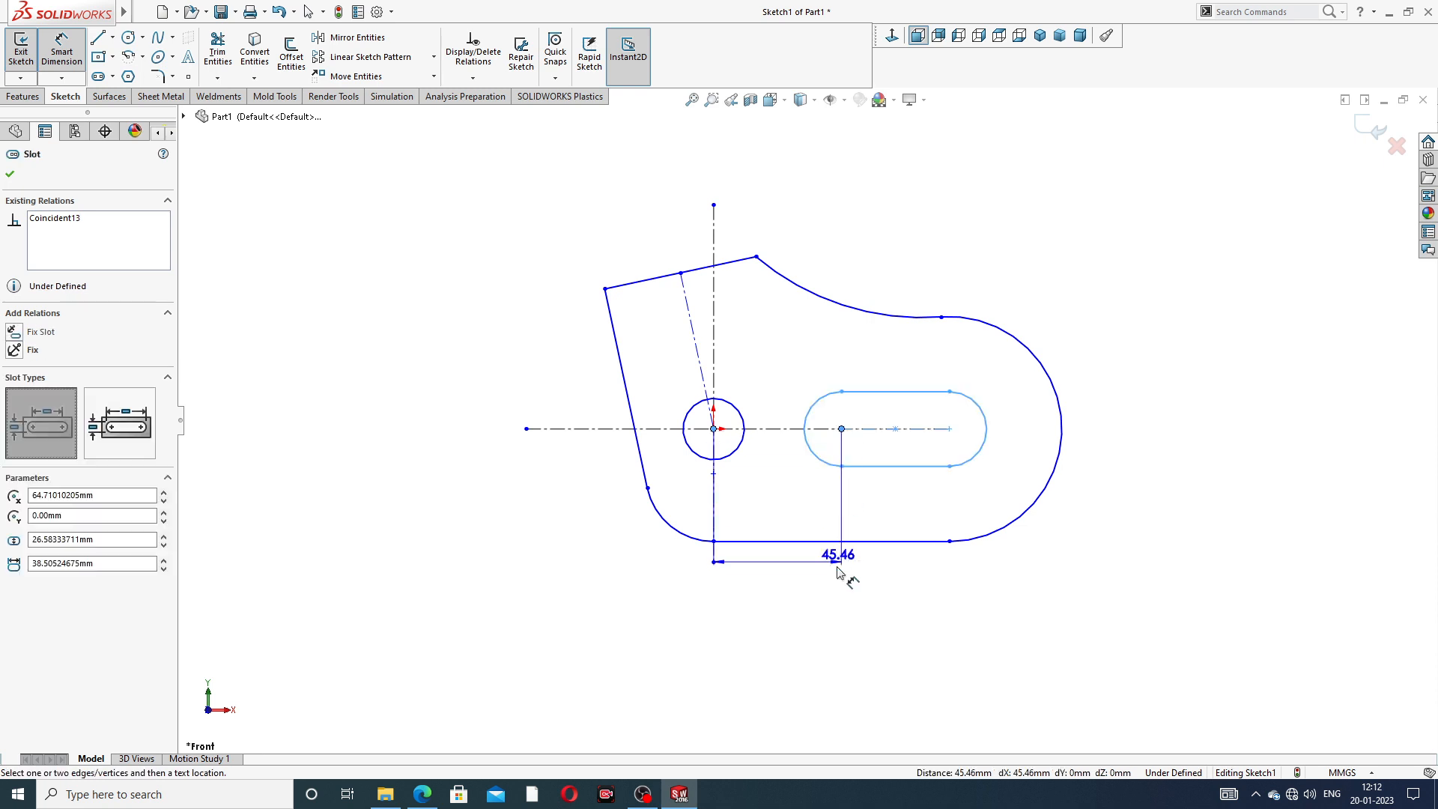
left_click(785, 593)
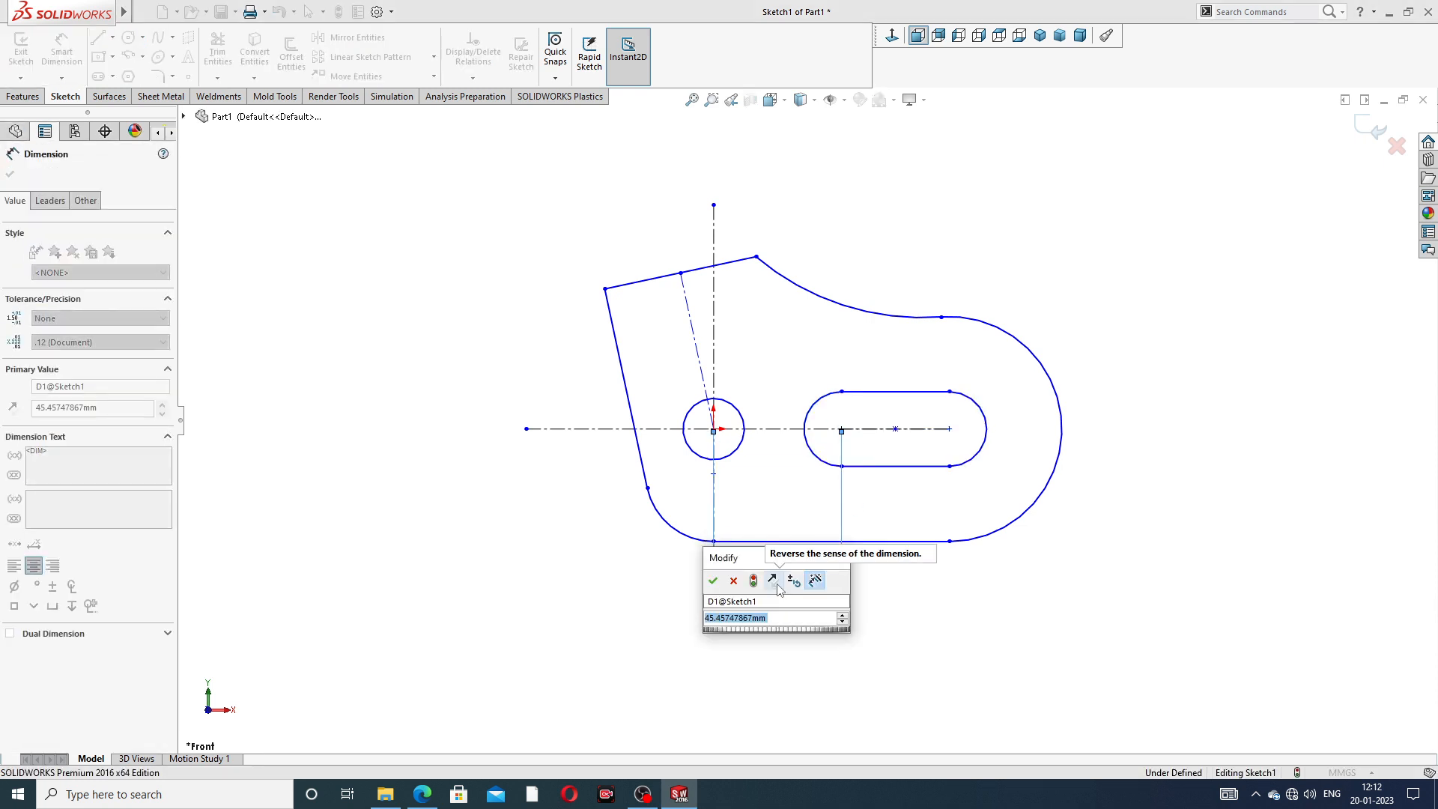
type("40")
key("Return")
left_click(858, 628)
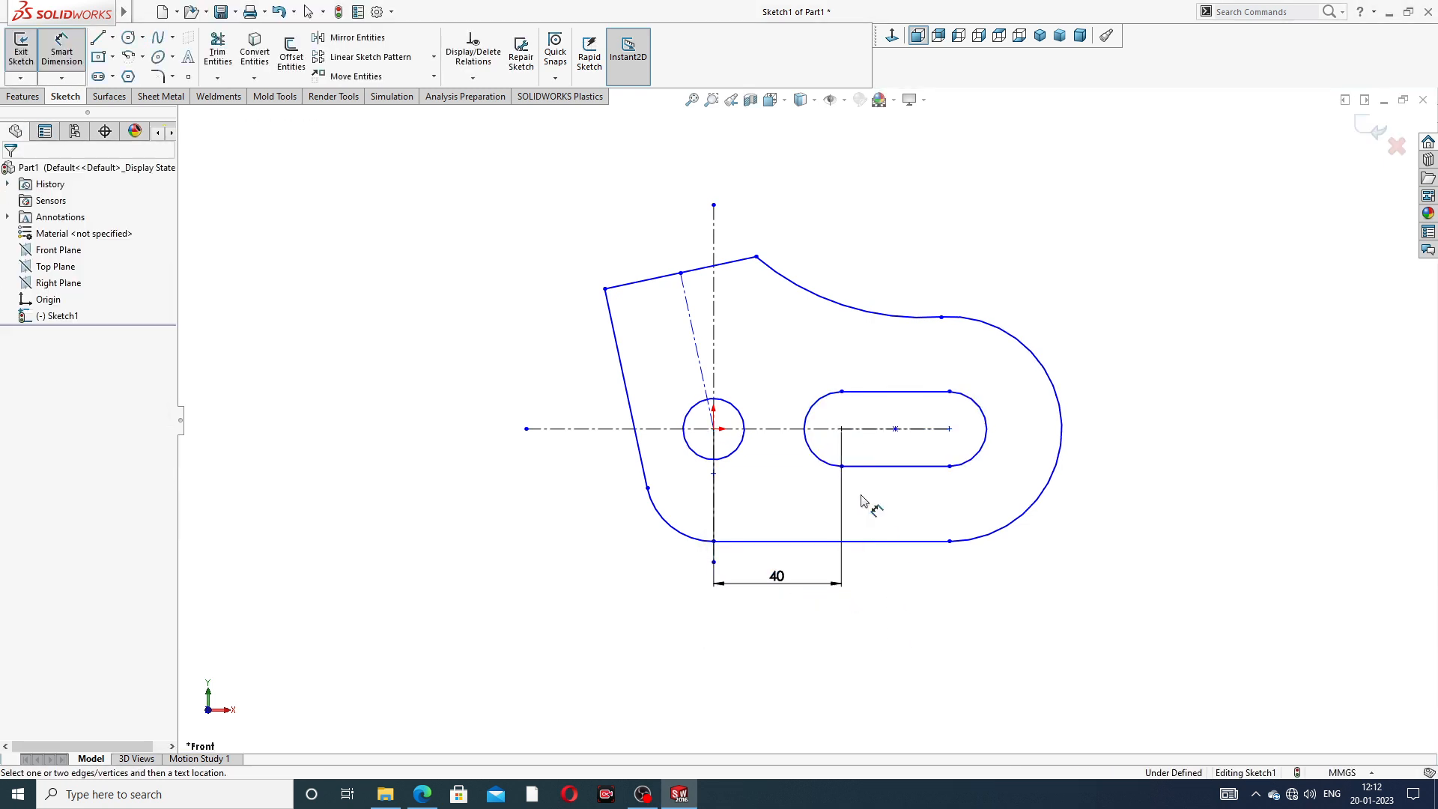
- Dimension the slot's center-to-center distance as 45 mm
left_click(841, 431)
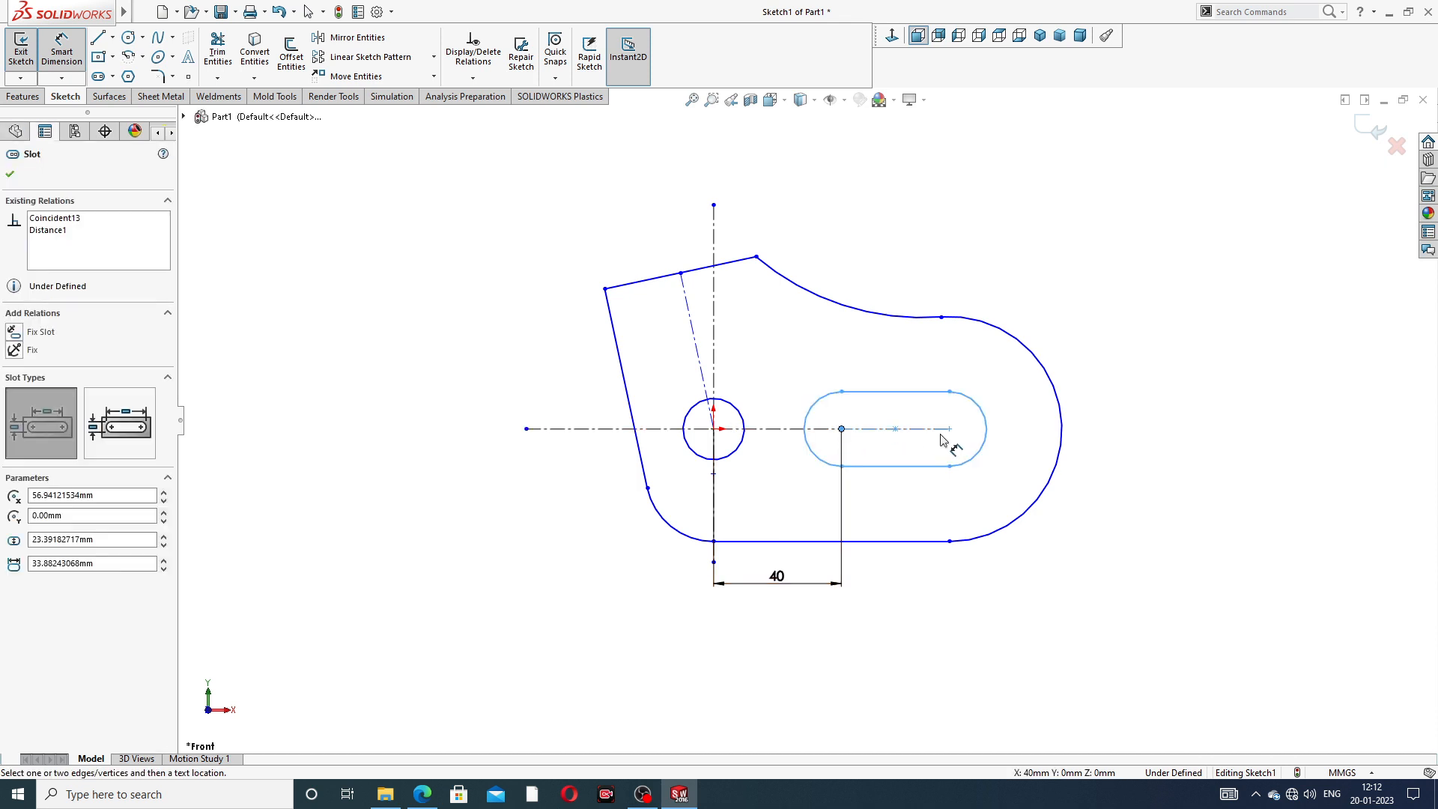
left_click(949, 429)
left_click(907, 587)
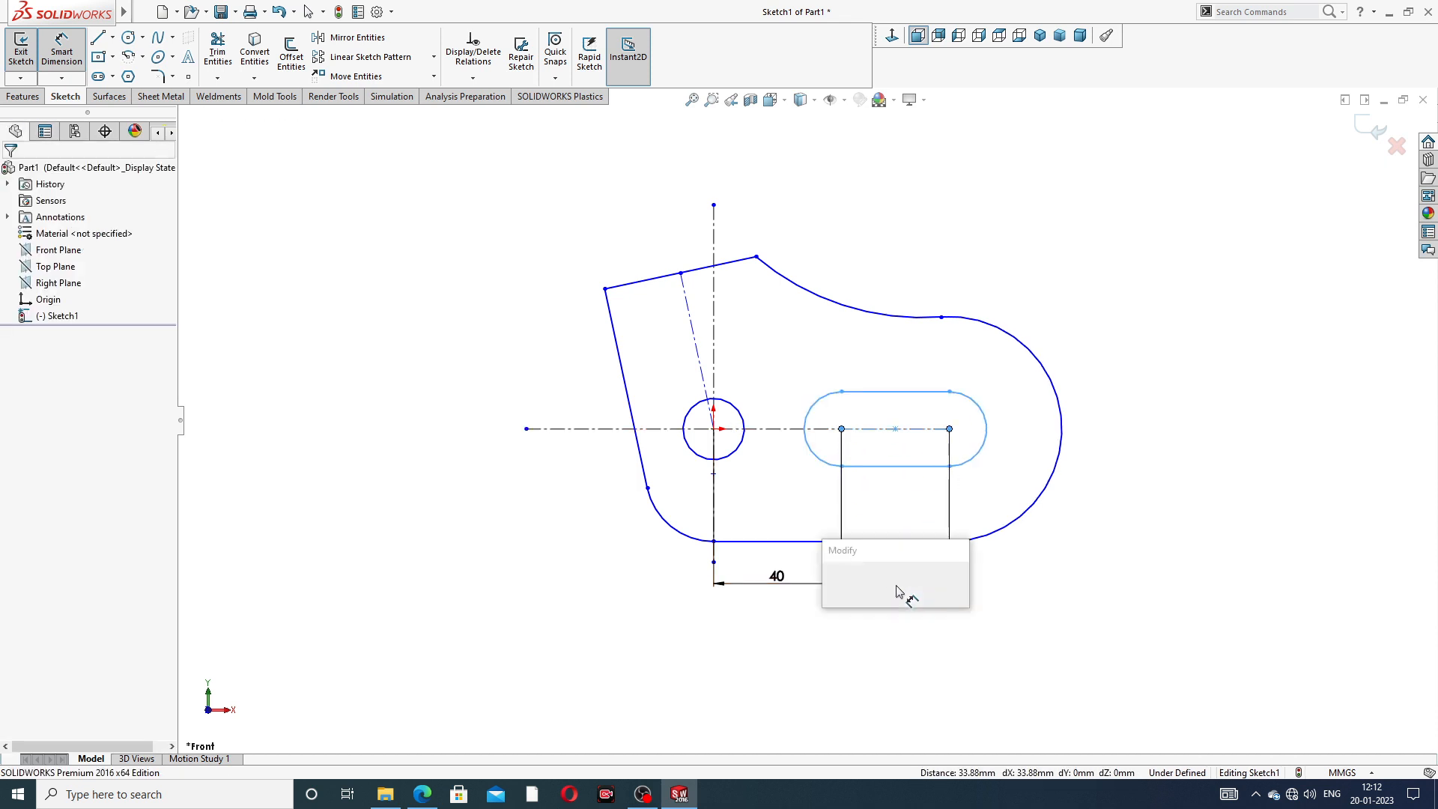
type("45")
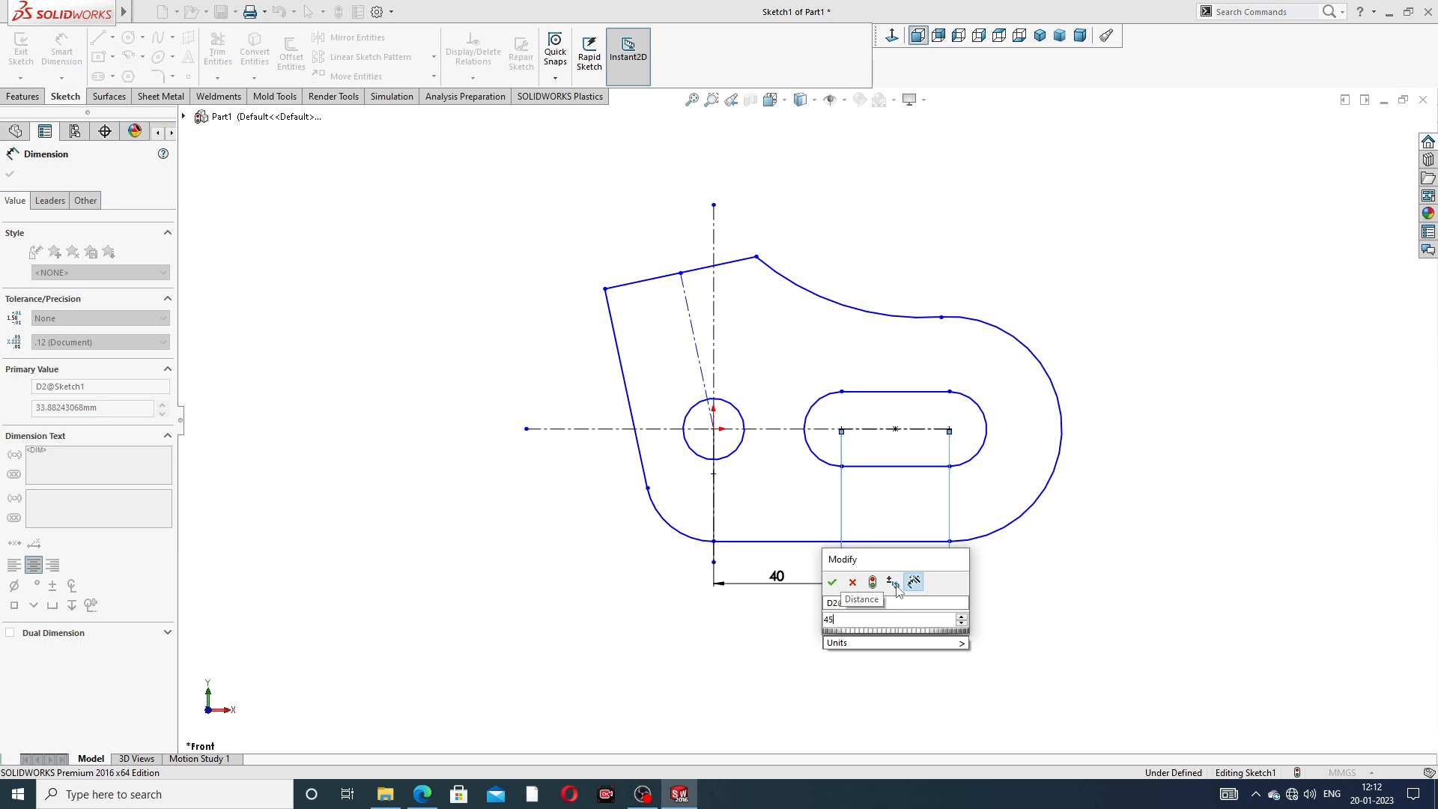
key("Return")
key("Escape")
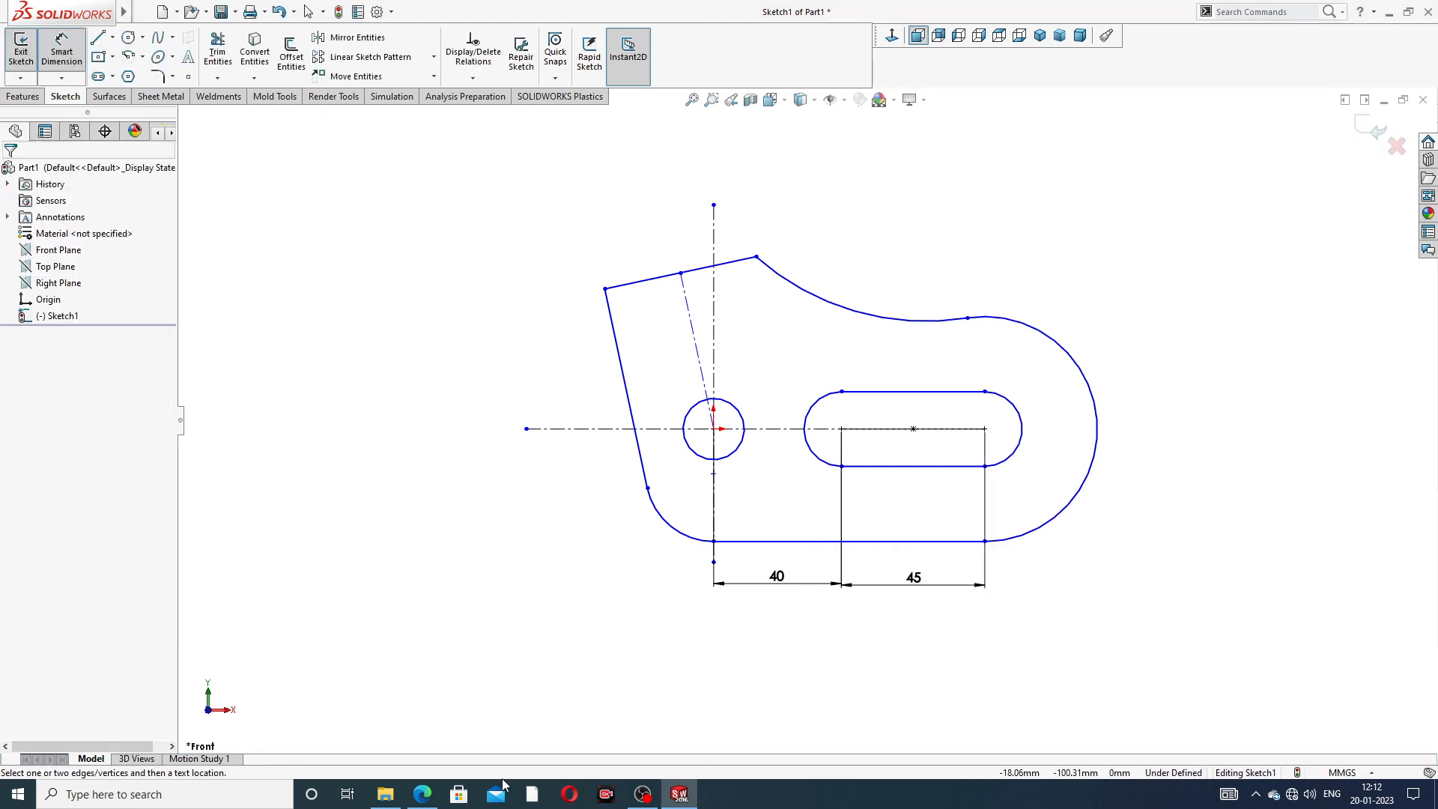
- Check the PDF drawing and set the horizontal distance from the origin to the slot's nearer center to 45 mm
left_click(422, 794)
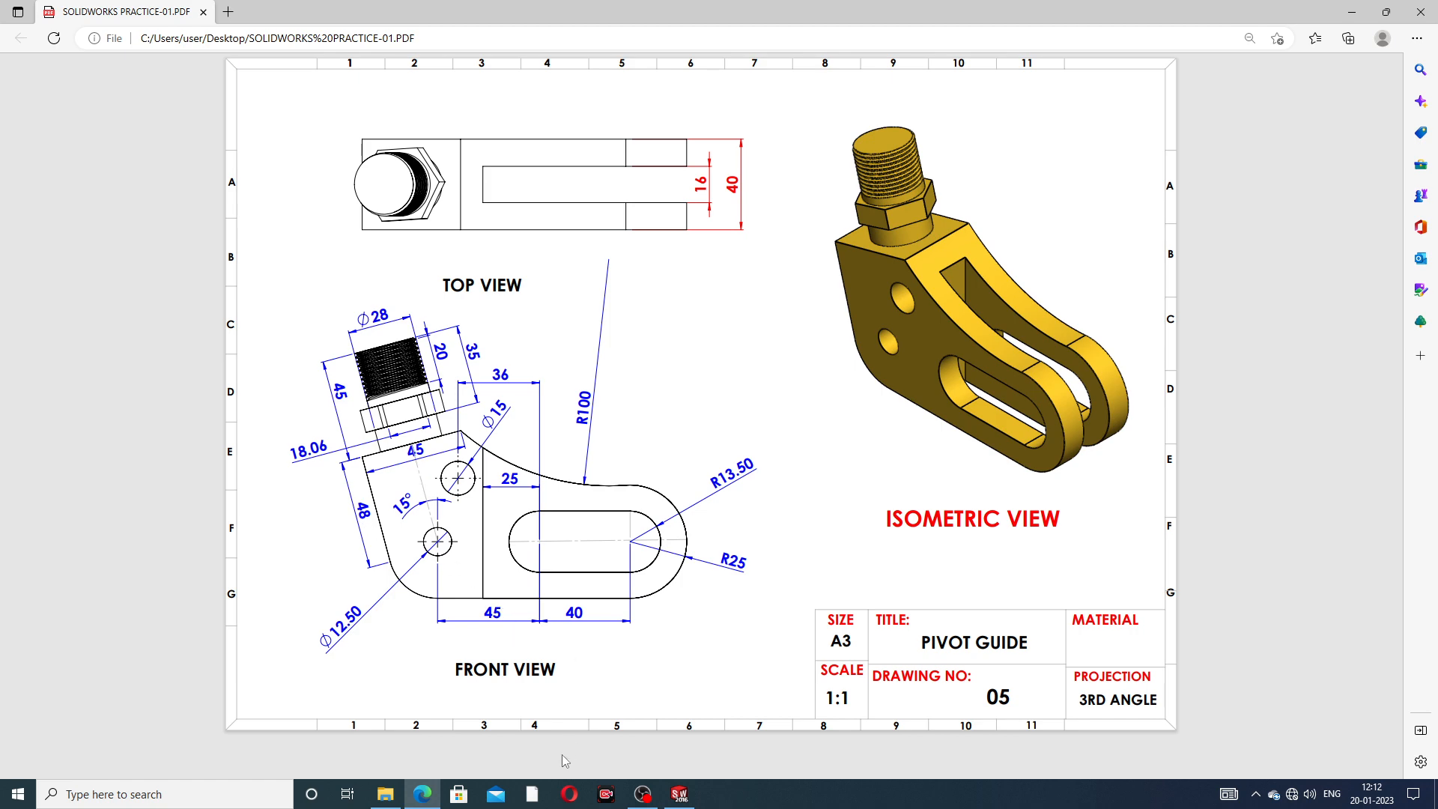
left_click(679, 794)
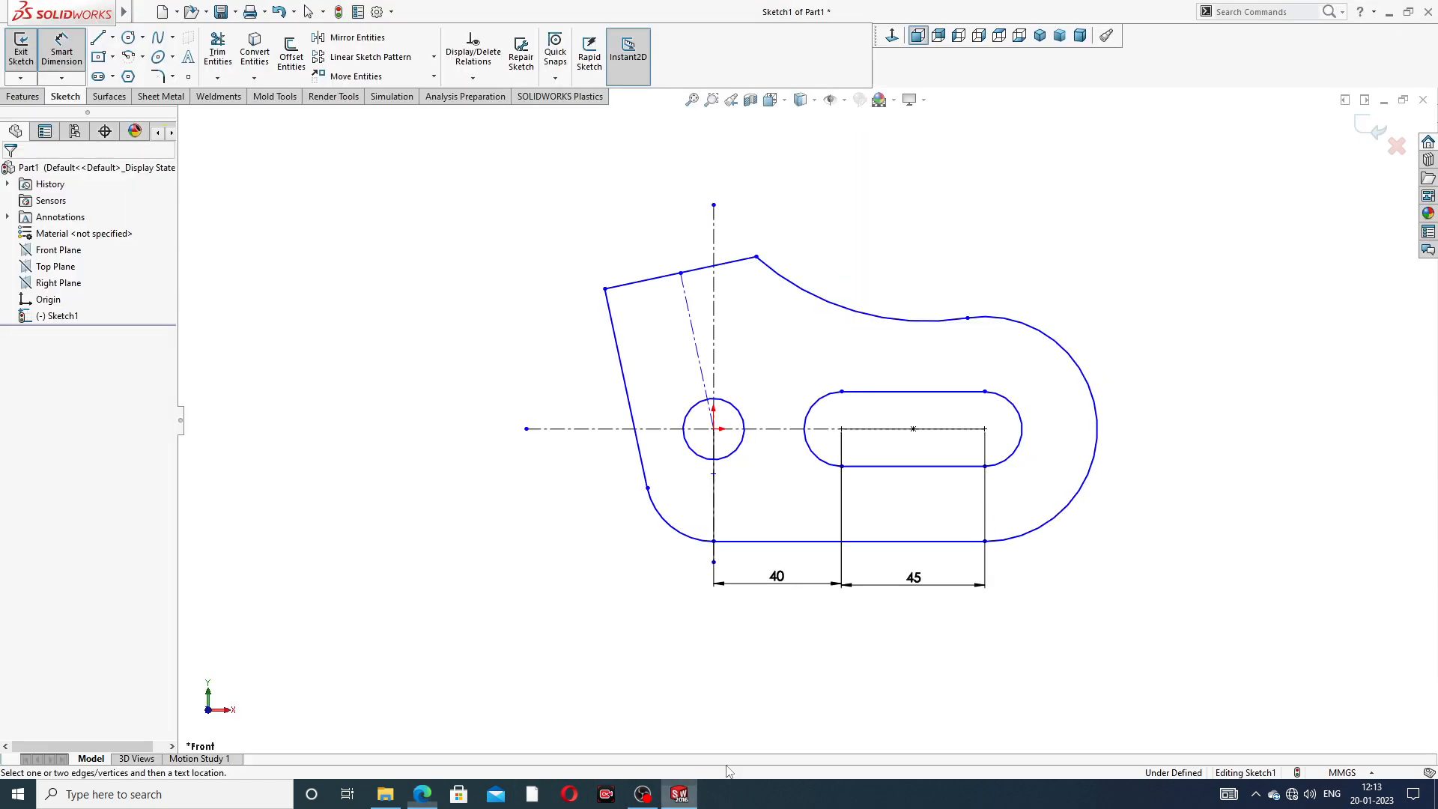
double_click(778, 578)
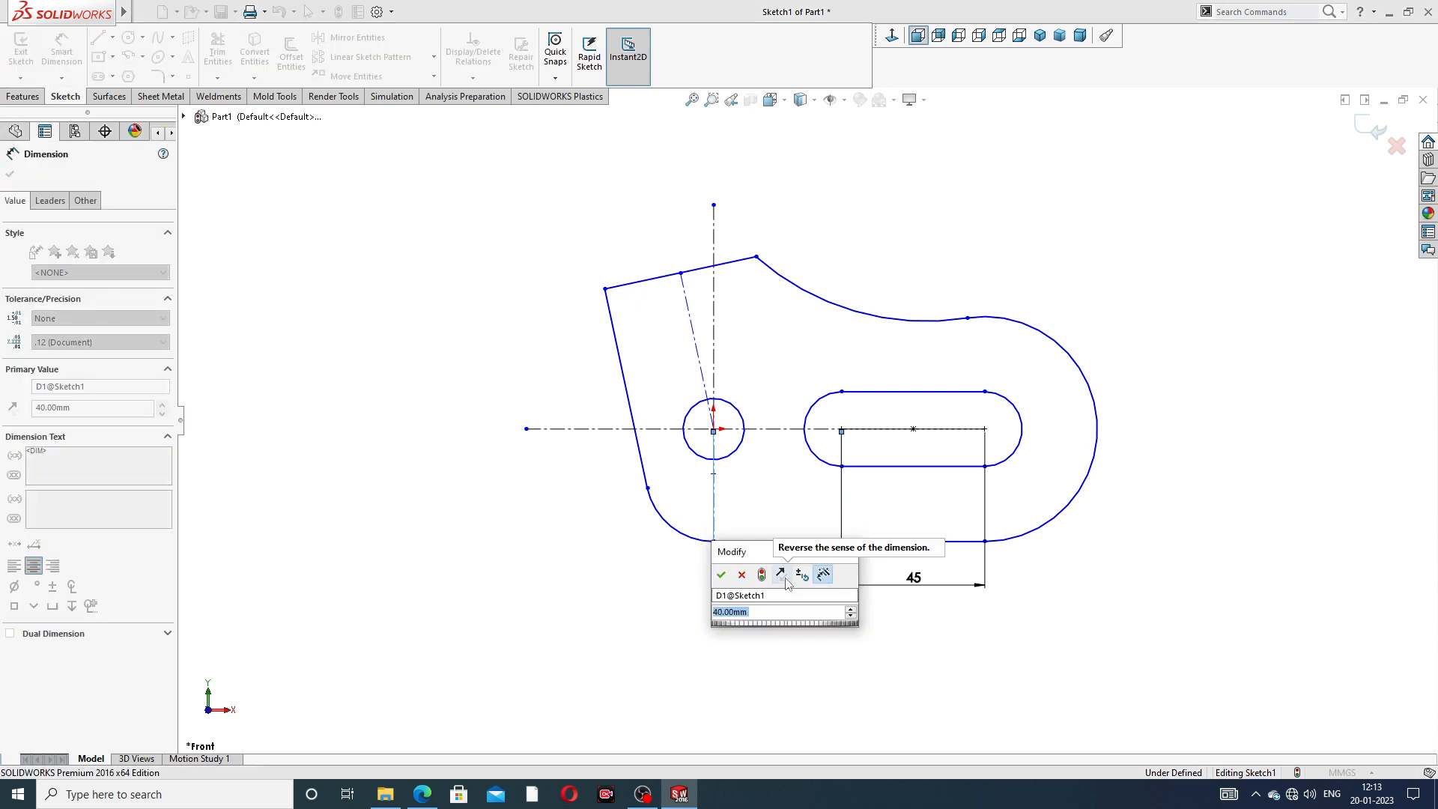
type("45")
key("Return")
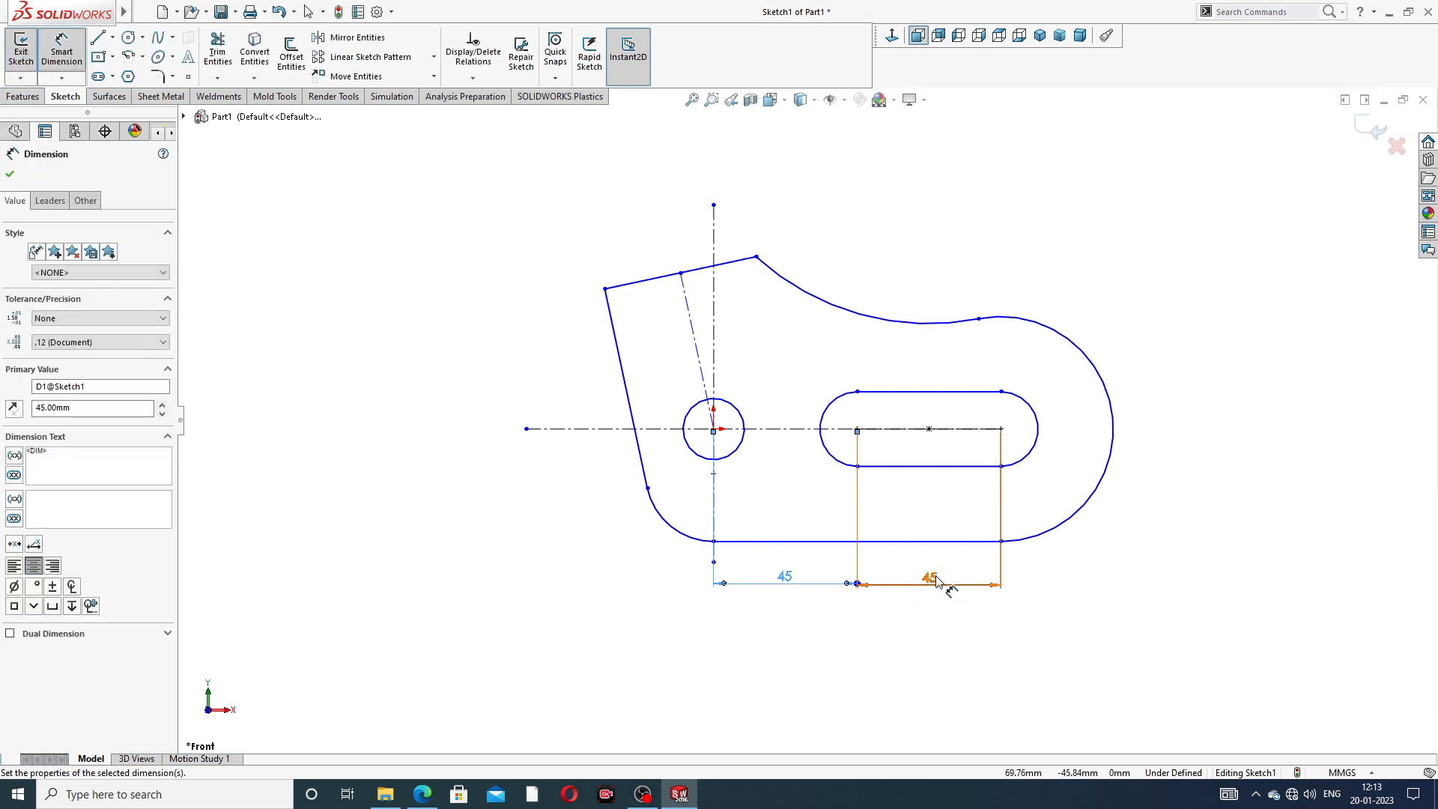
- Set the slot's center-to-center distance to 40 mm
left_click(936, 580)
type("40")
key("Return")
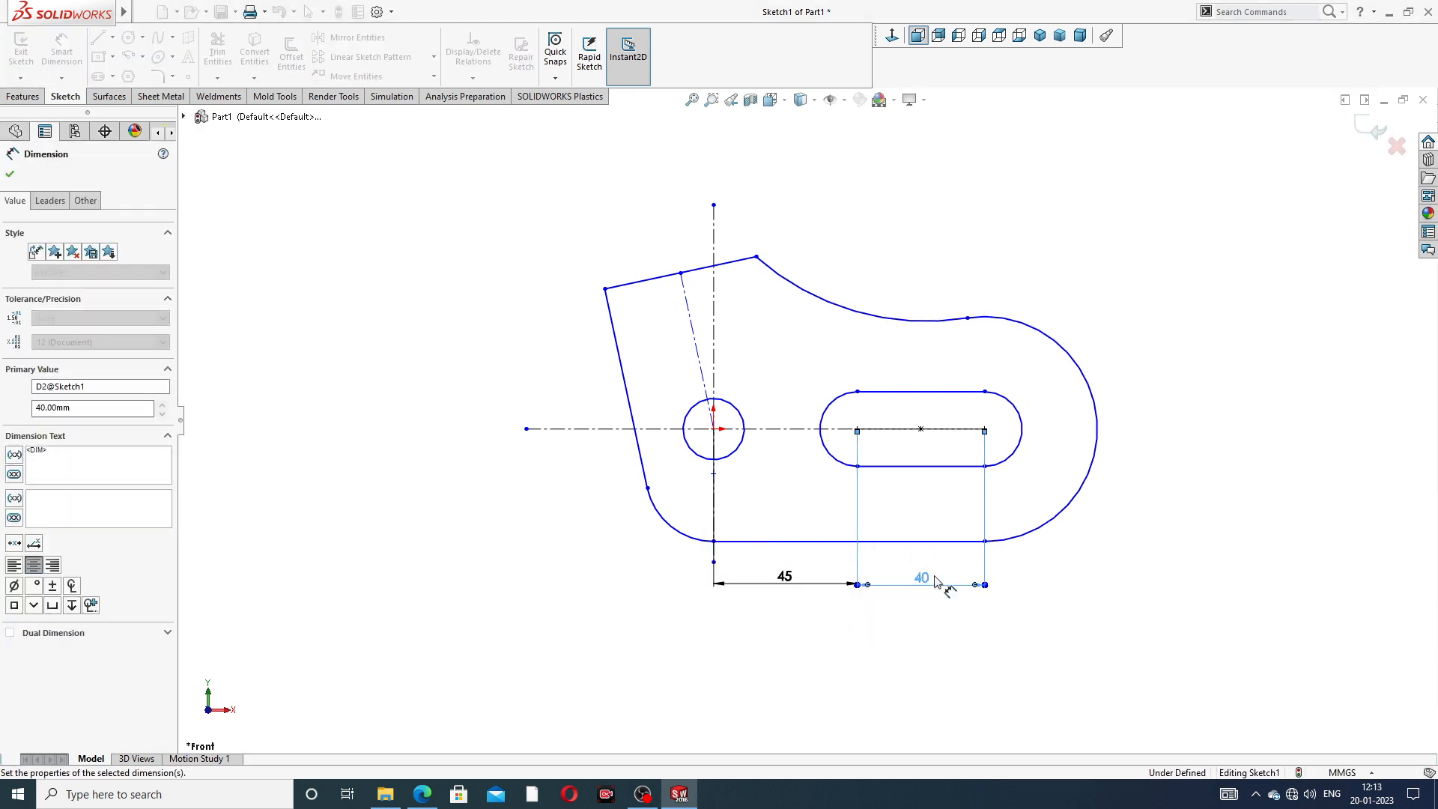
left_click(1175, 447)
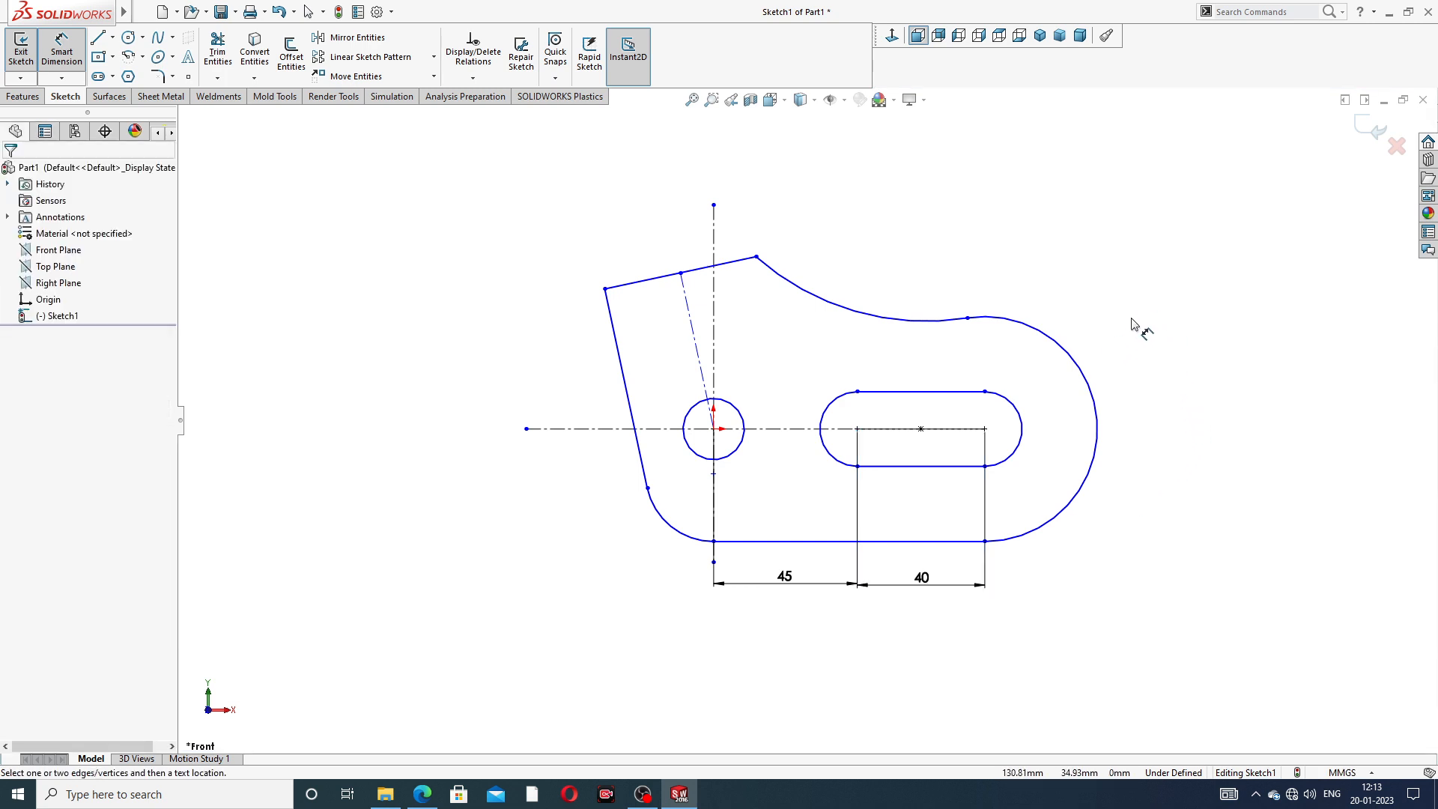
- Dimension the radius of the large outer arc around the slot as 25 mm
scroll(1116, 428, "down", 2)
key("z")
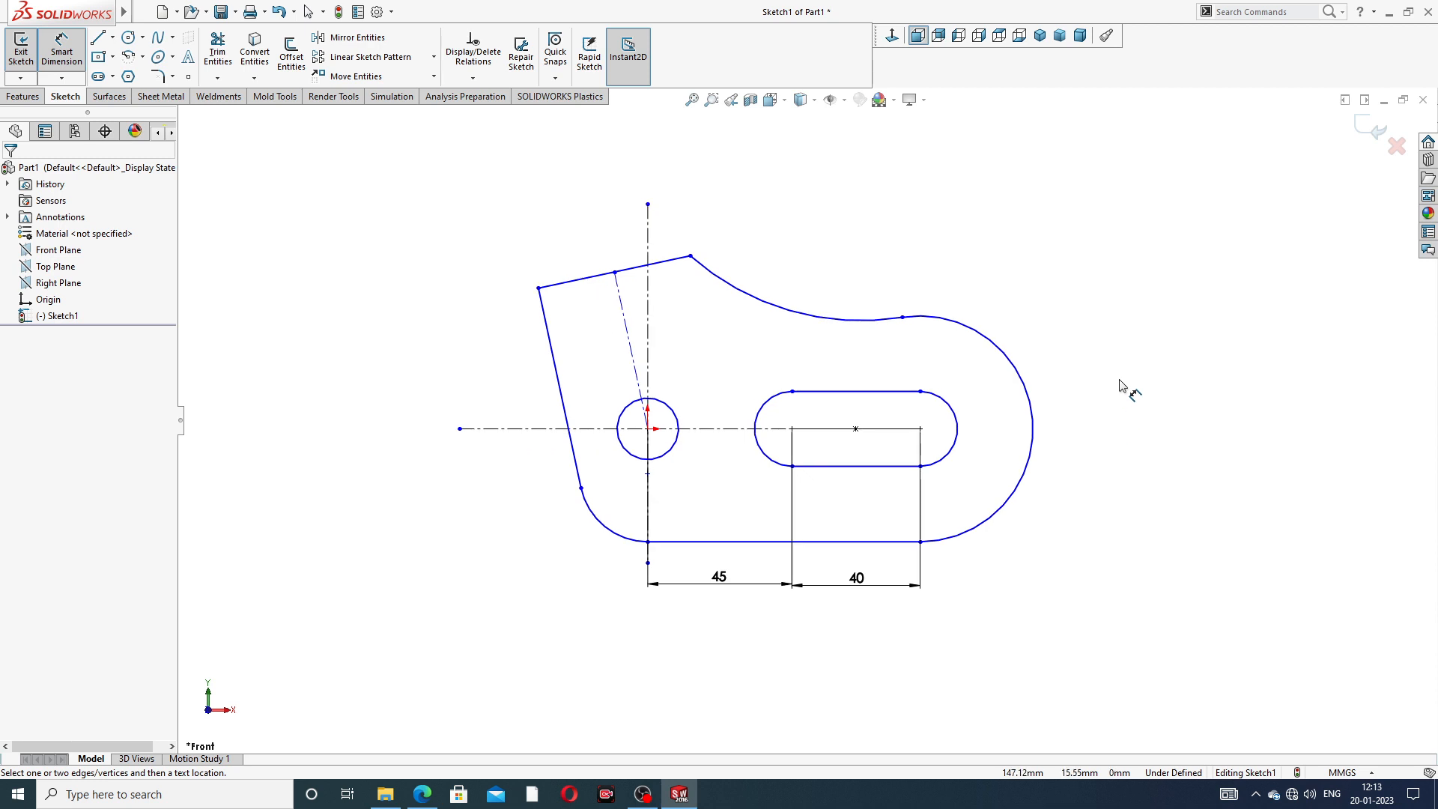
left_click(1032, 408)
left_click(1113, 465)
type("2")
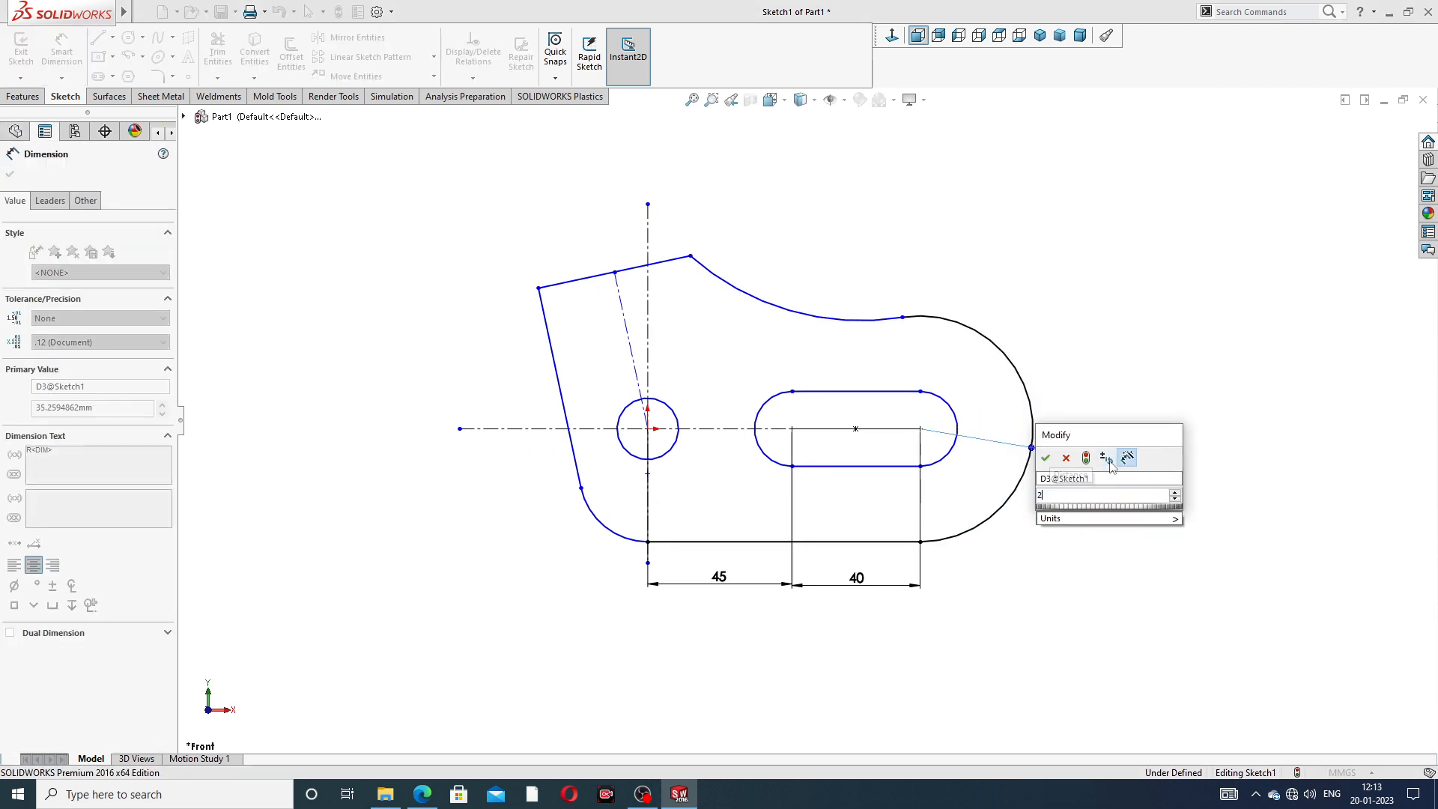
type("5")
key("Return")
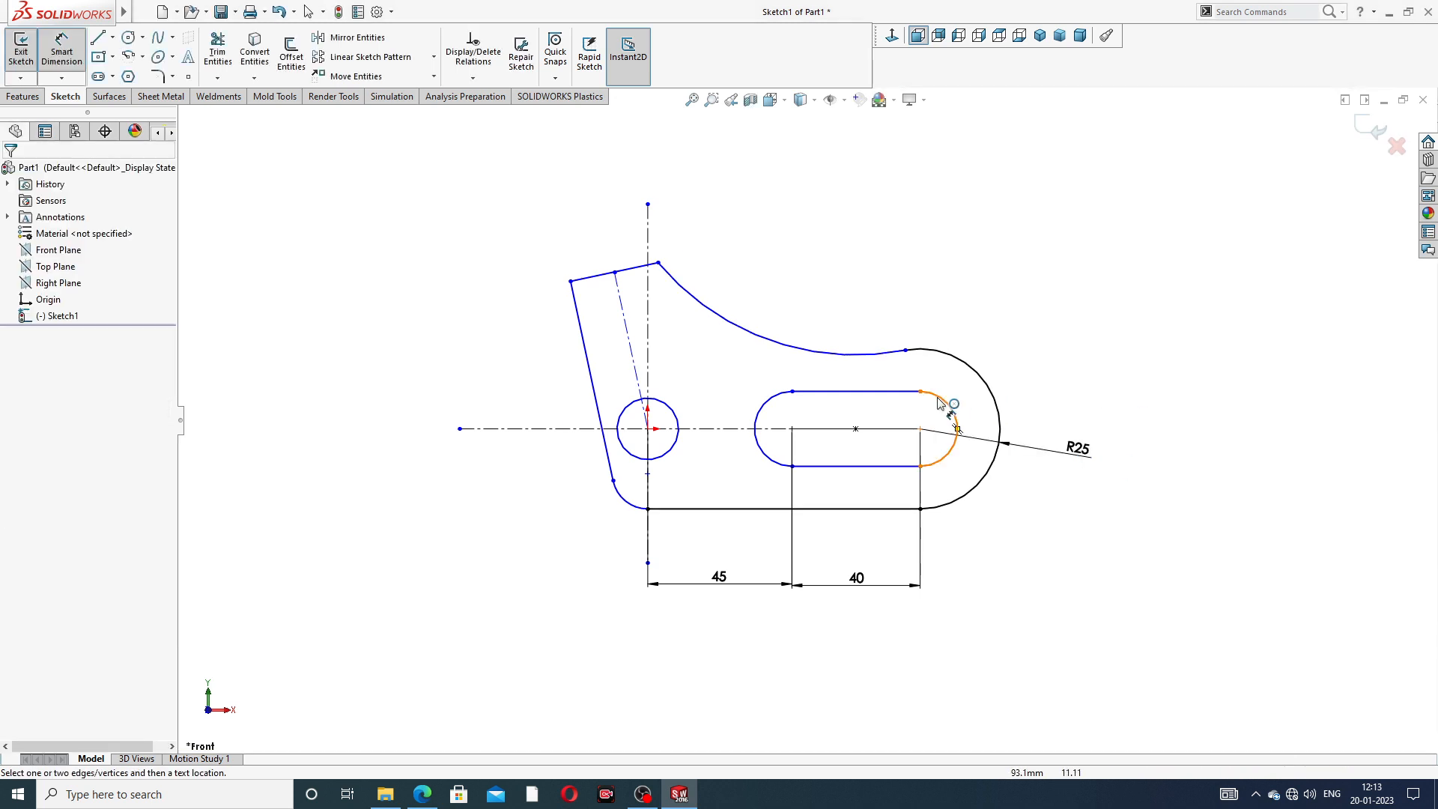
- Add a radius dimension to the slot's end arc nearest the large outer arc
left_click(949, 410)
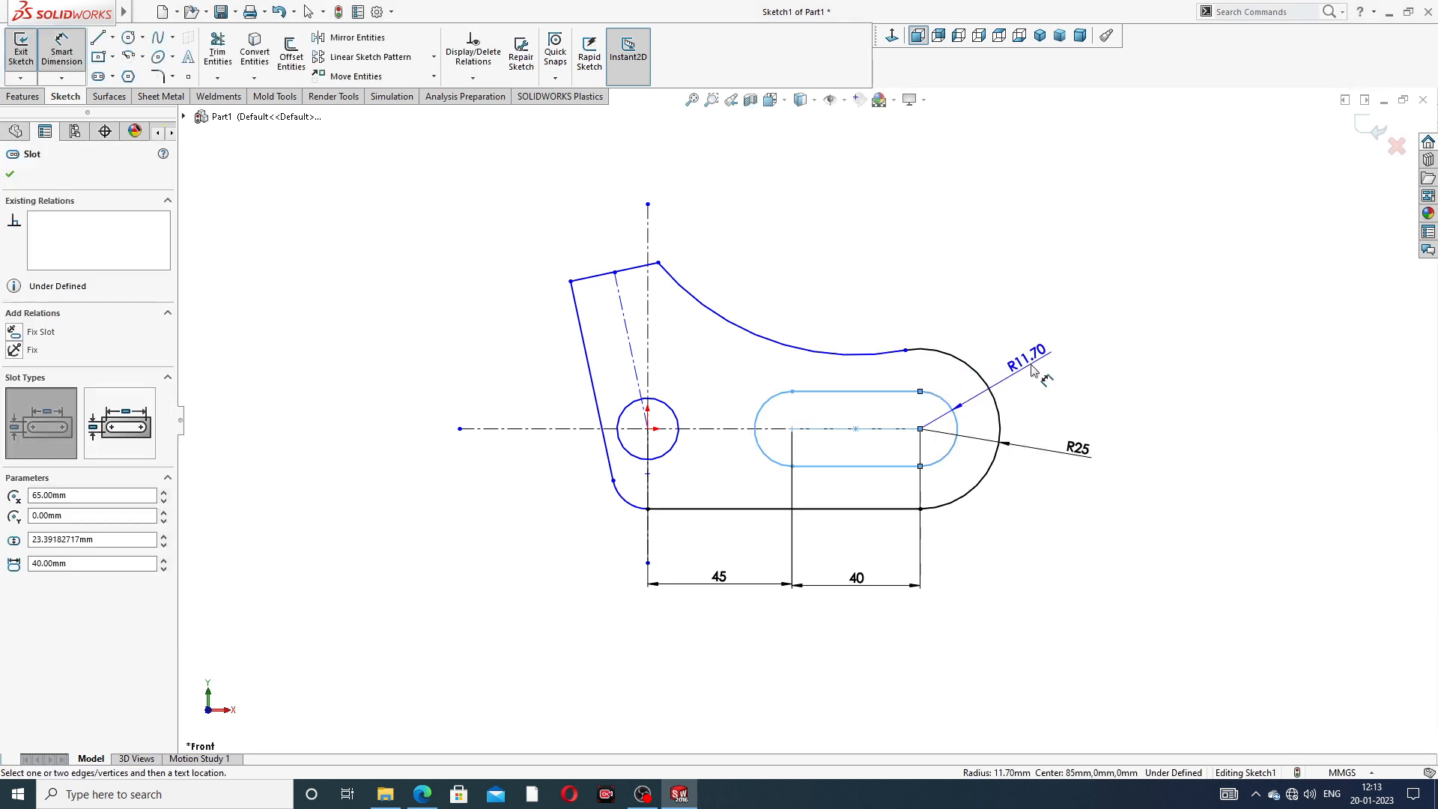
left_click(970, 391)
type("12")
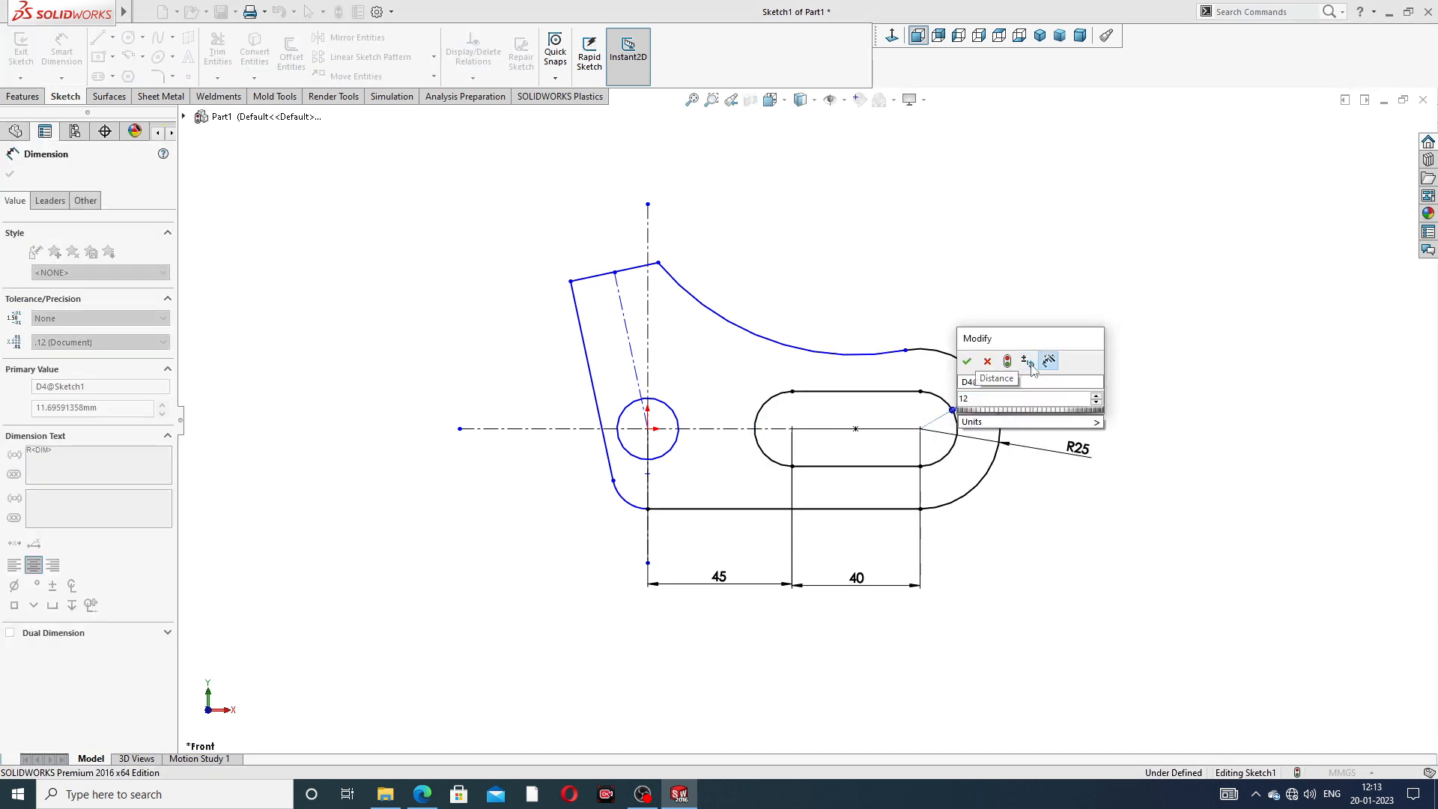
left_click(987, 362)
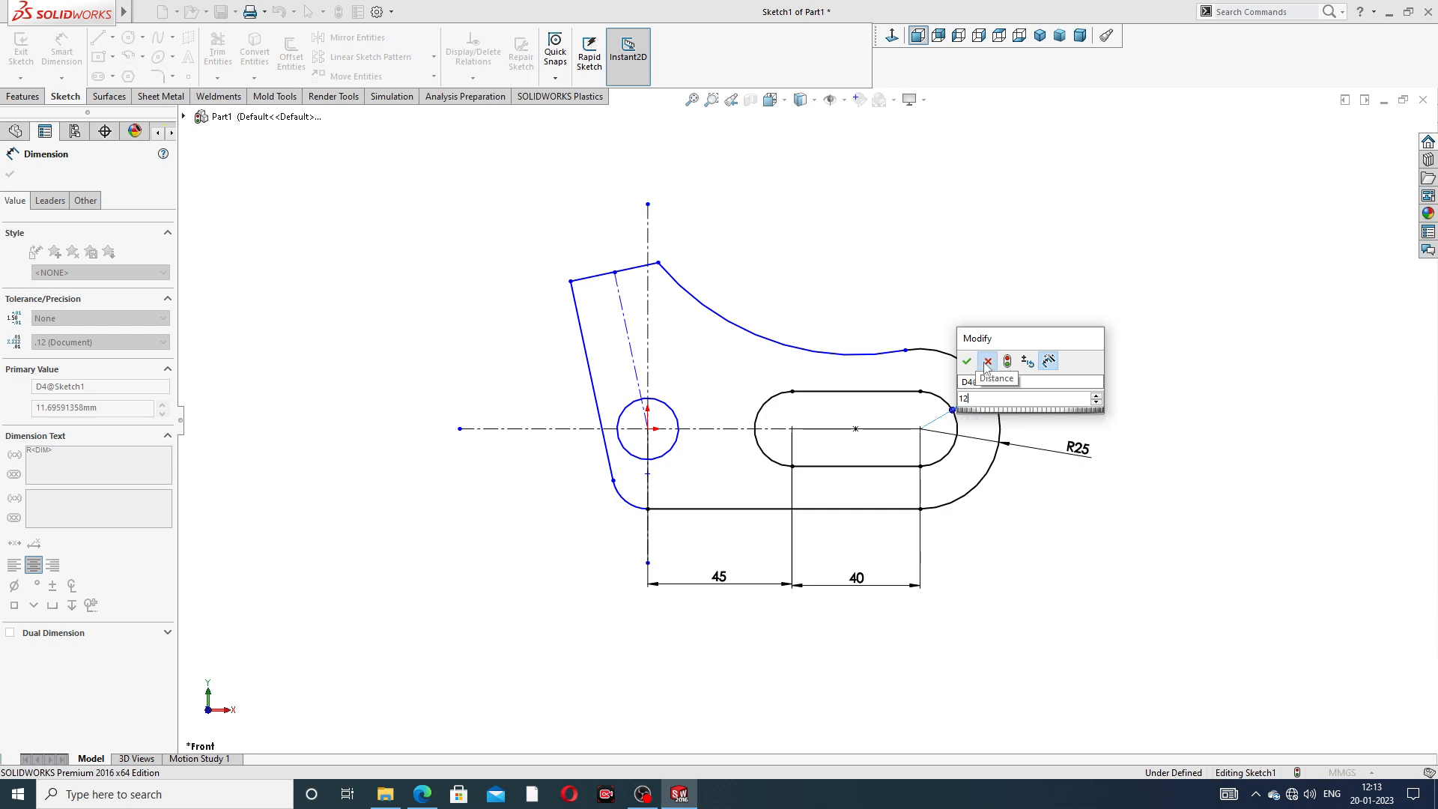
left_click(1024, 301)
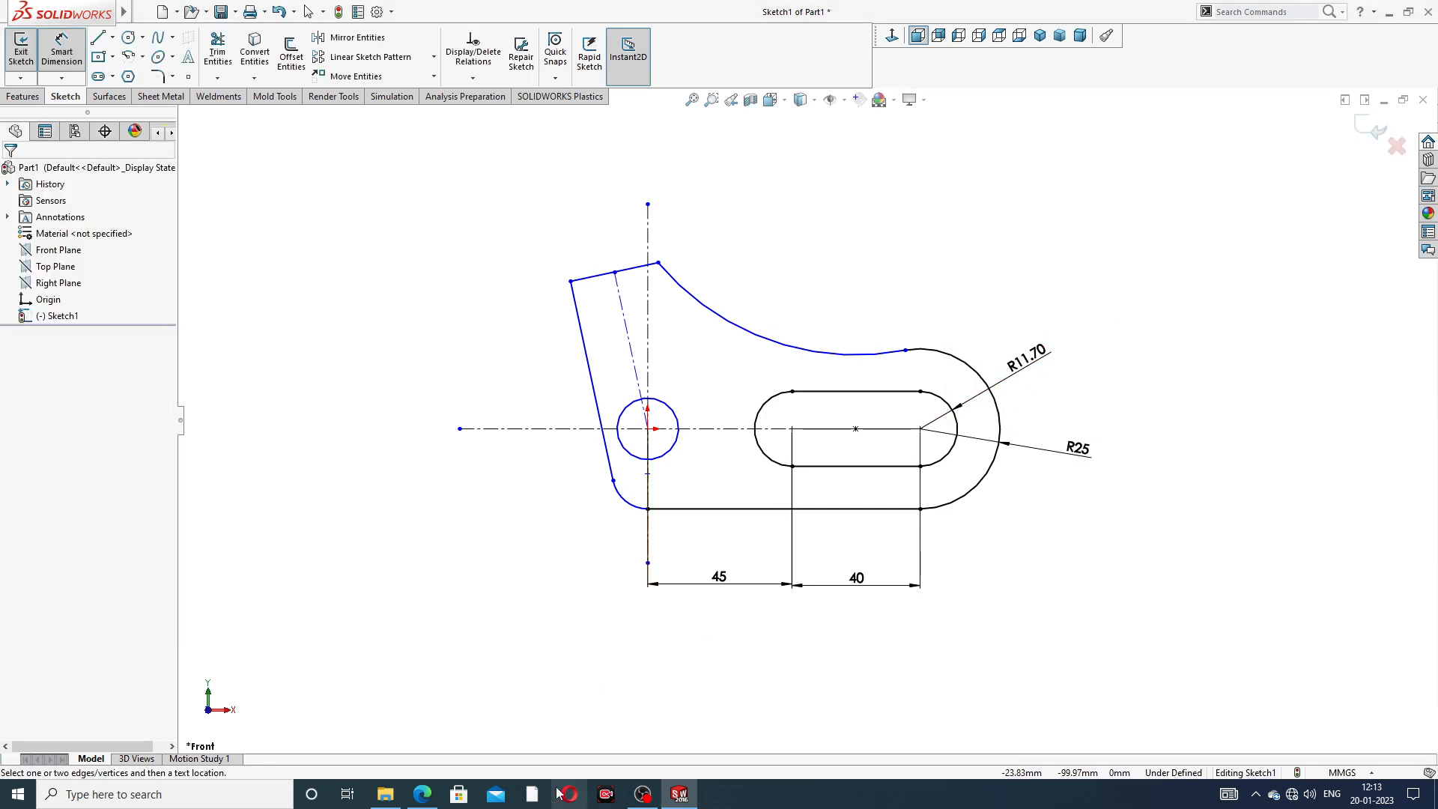
- Check the PDF drawing and set the slot's end radius to 13.5 mm
left_click(422, 793)
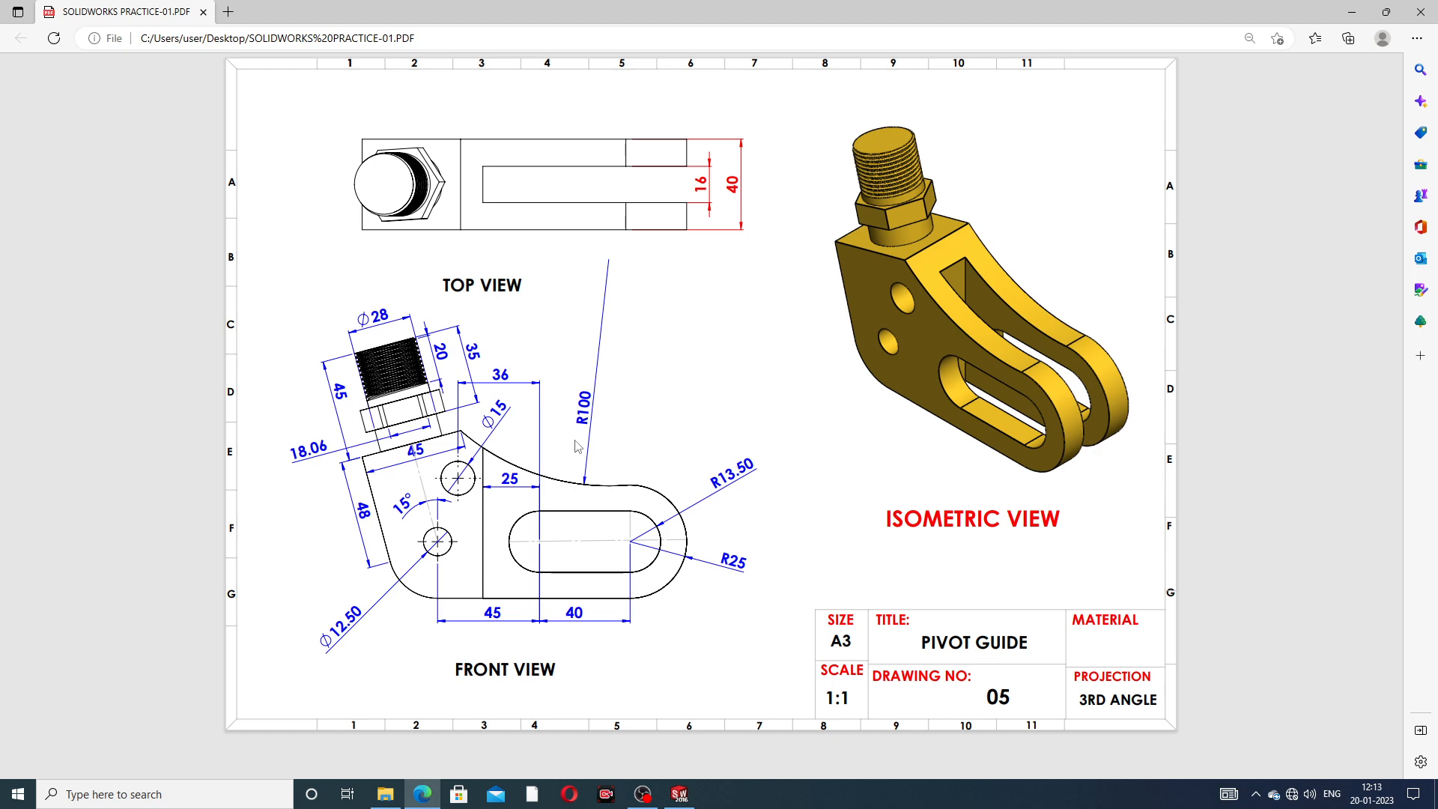
left_click(679, 794)
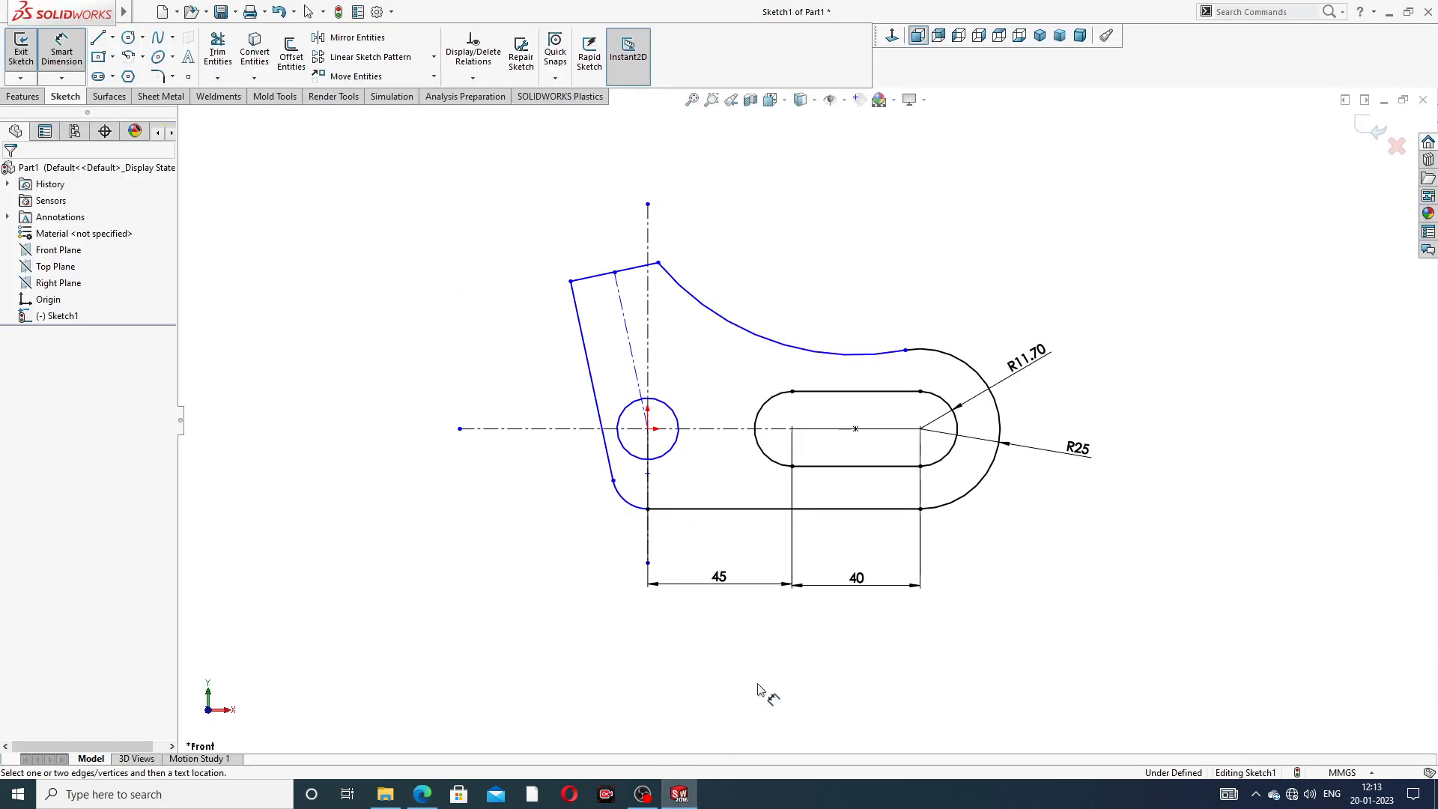
left_click(1034, 356)
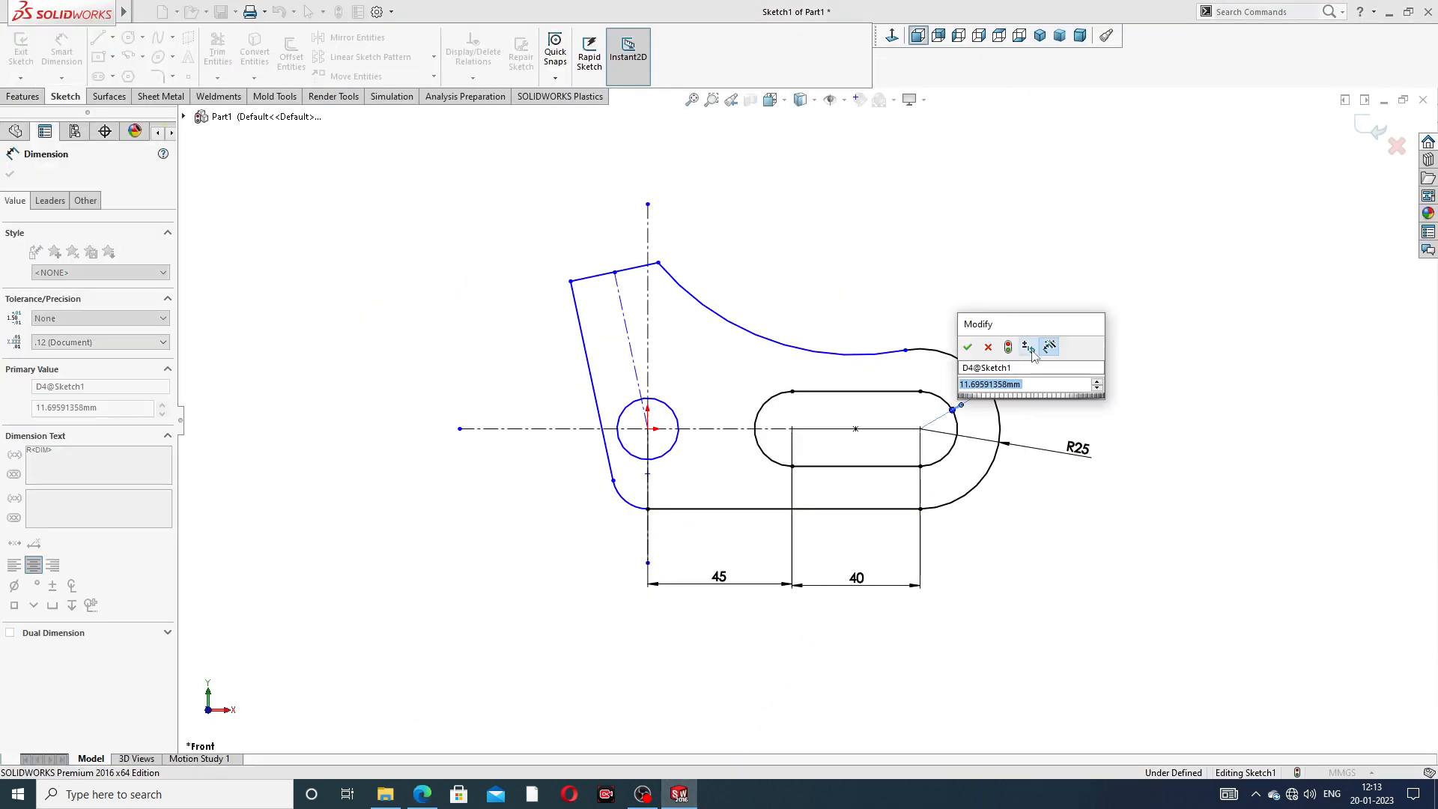
type("13")
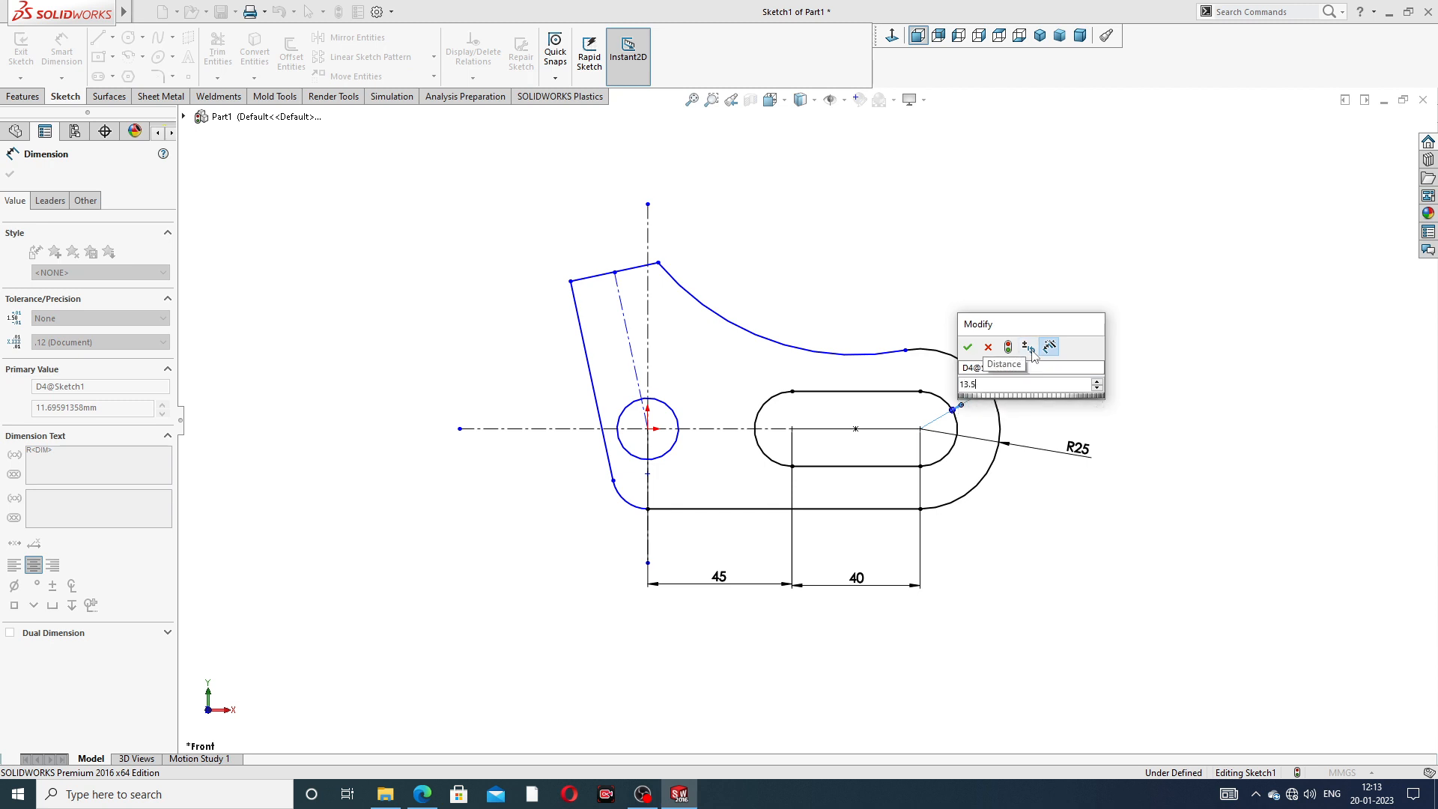
type(".5")
key("Return")
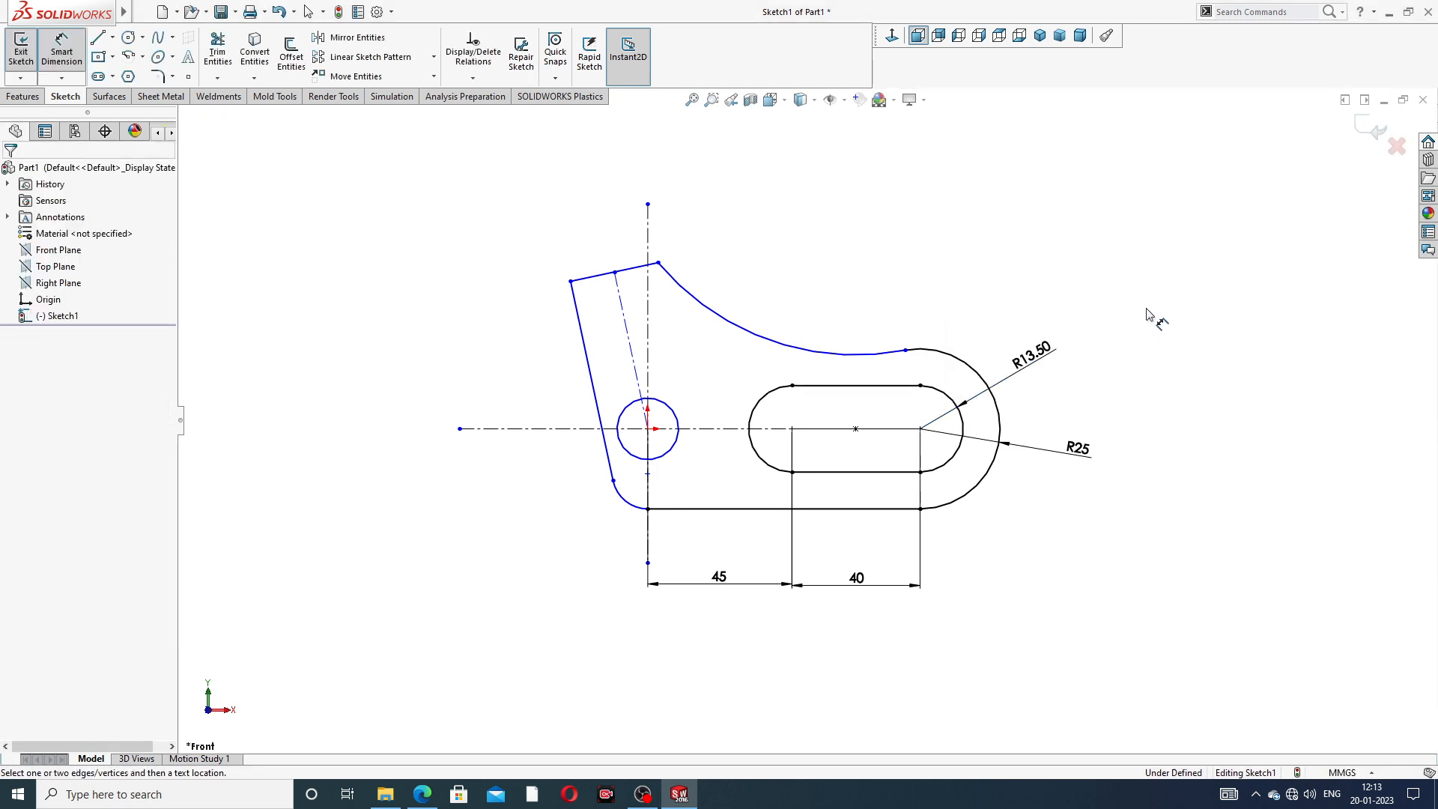
- Dimension the radius of the concave arc on the outline's upper side as 100 mm
left_click(851, 353)
left_click(837, 290)
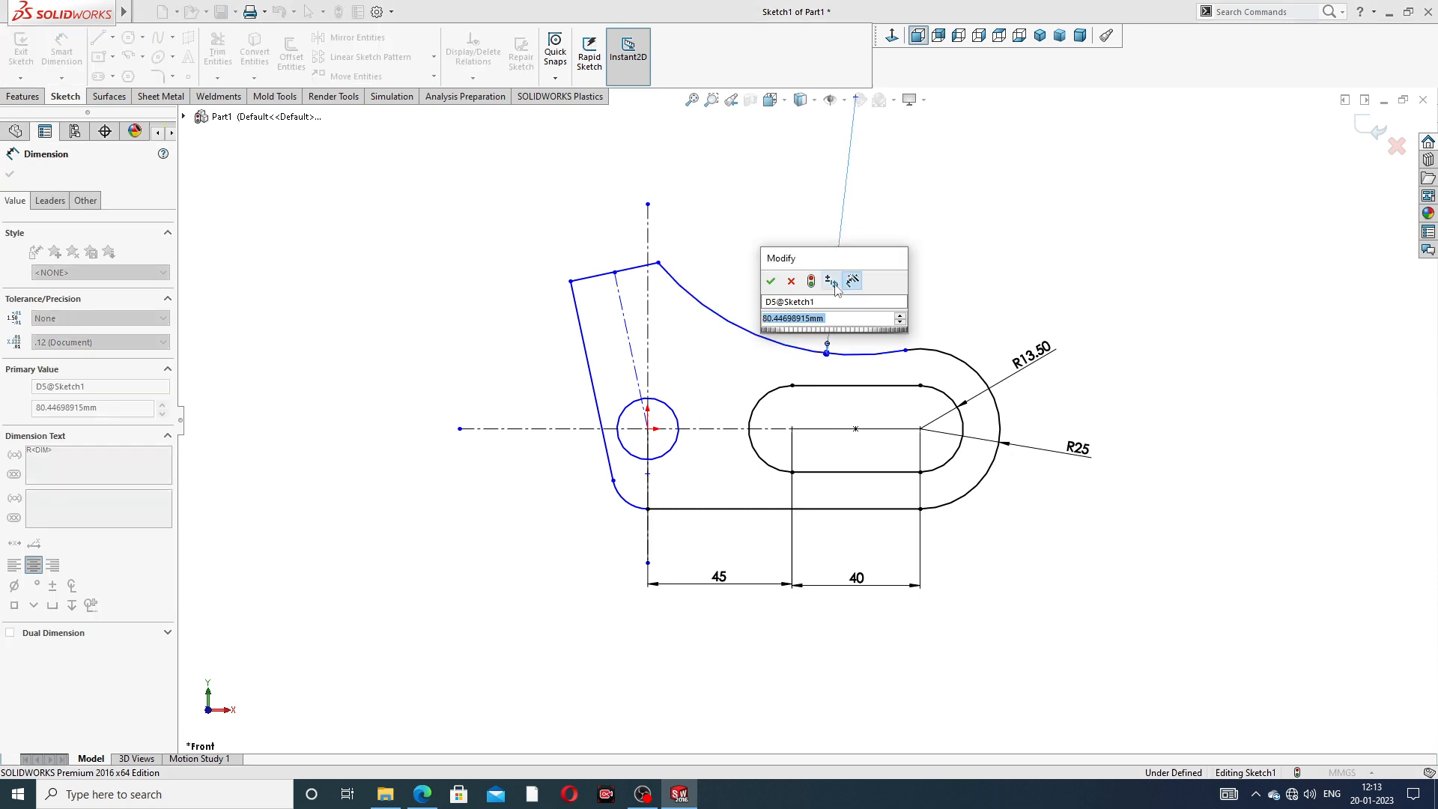
type("100")
key("Return")
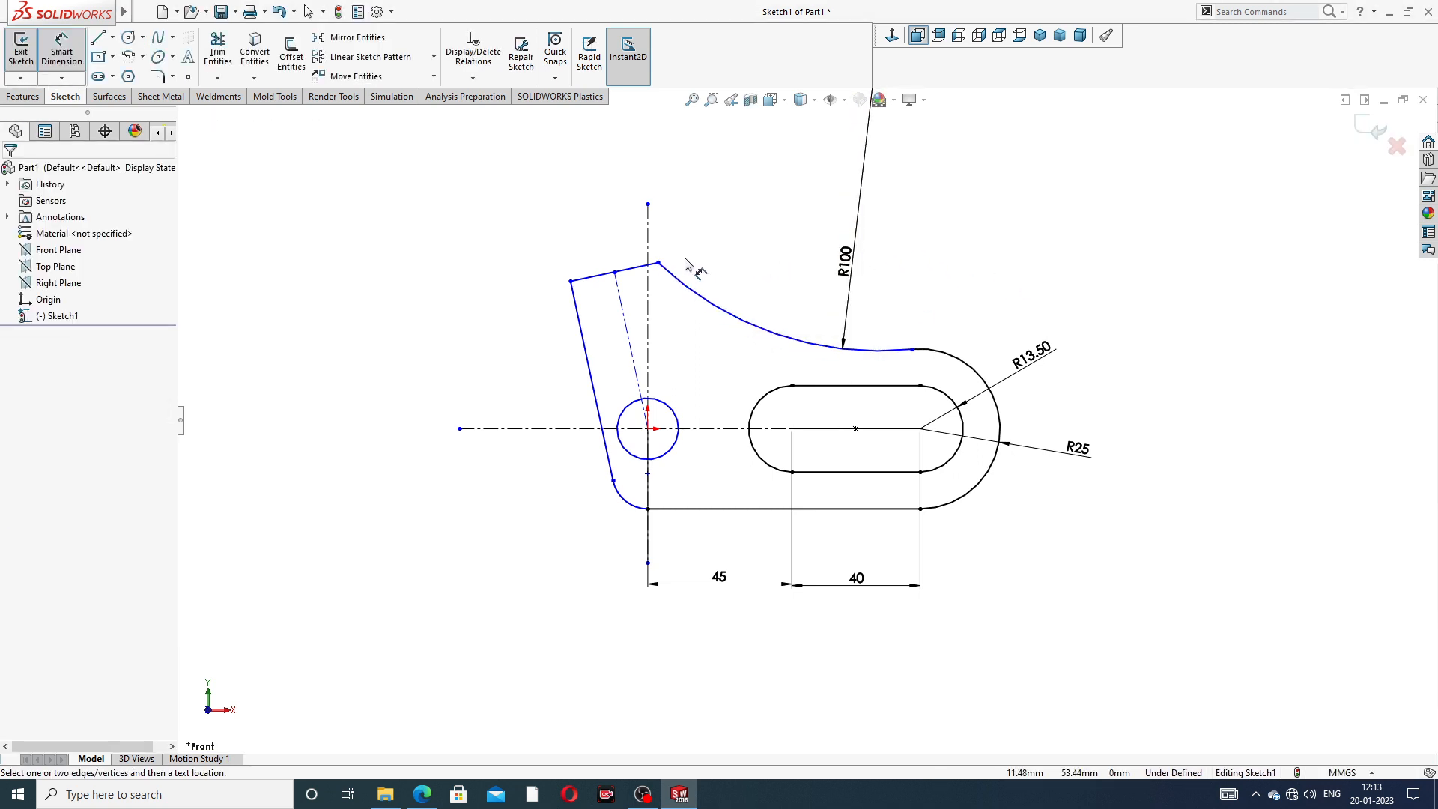
- Dimension the diameter of the circle at the origin as 12.5 mm
scroll(685, 264, "down", 2)
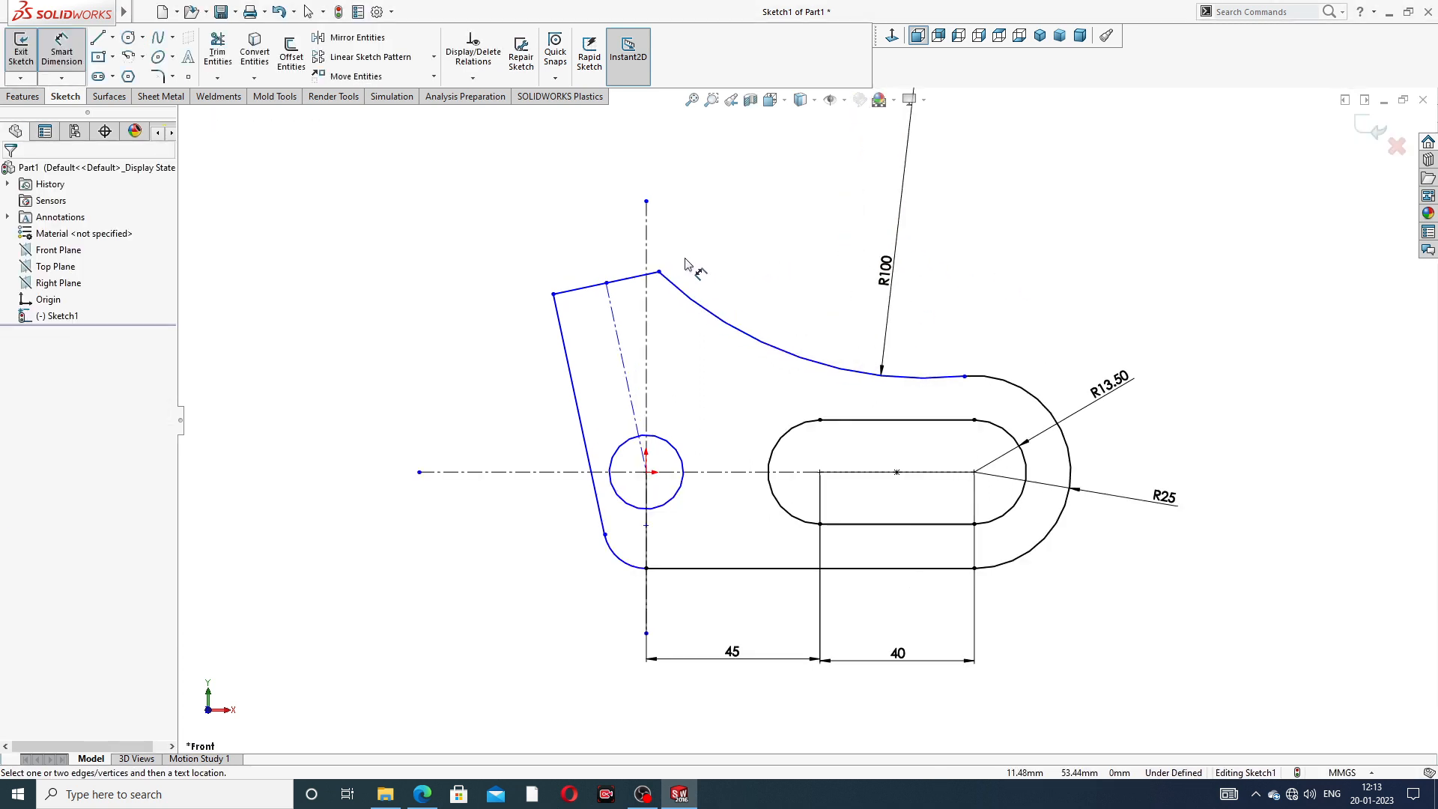
left_click(678, 494)
left_click(708, 460)
type("1")
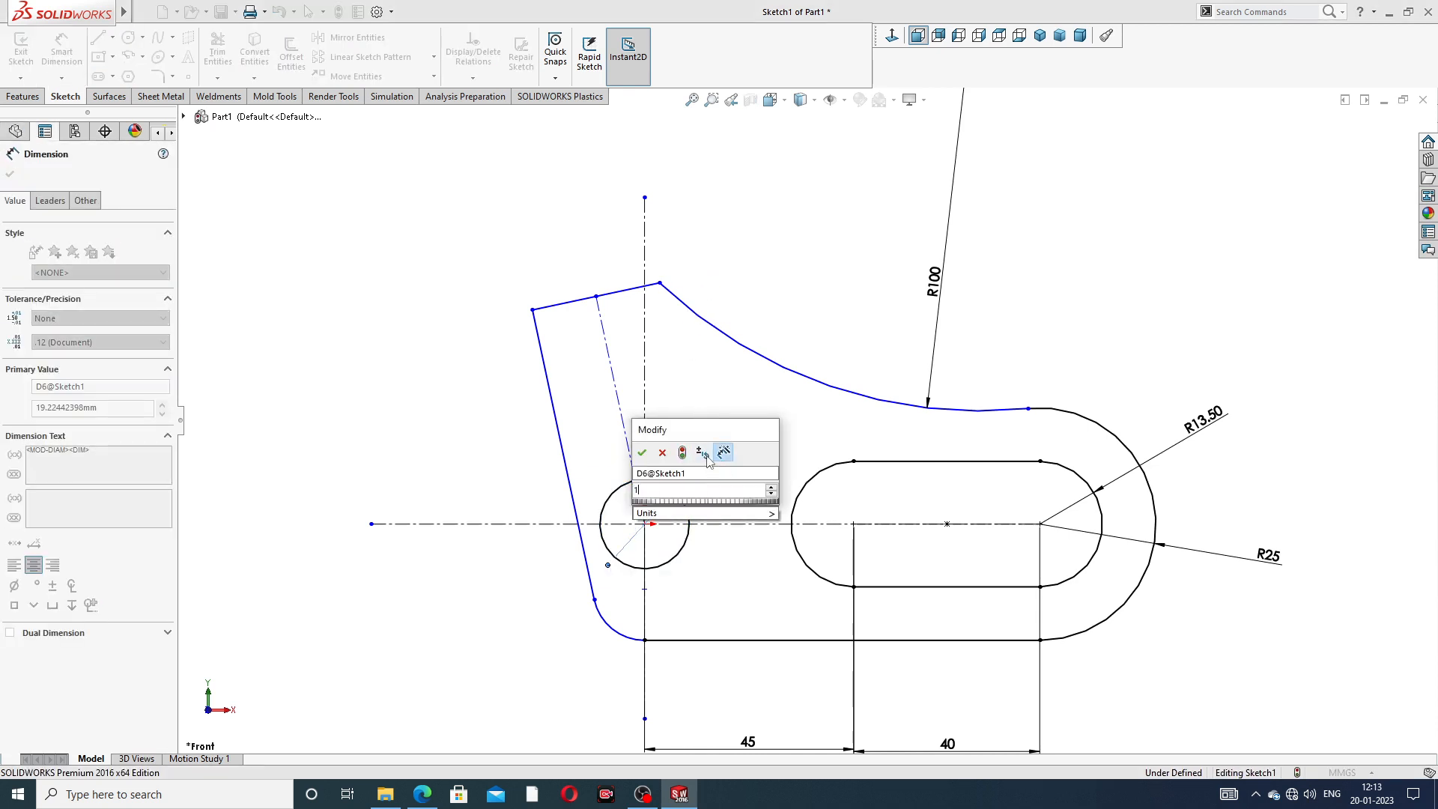
type("2.5")
key("Return")
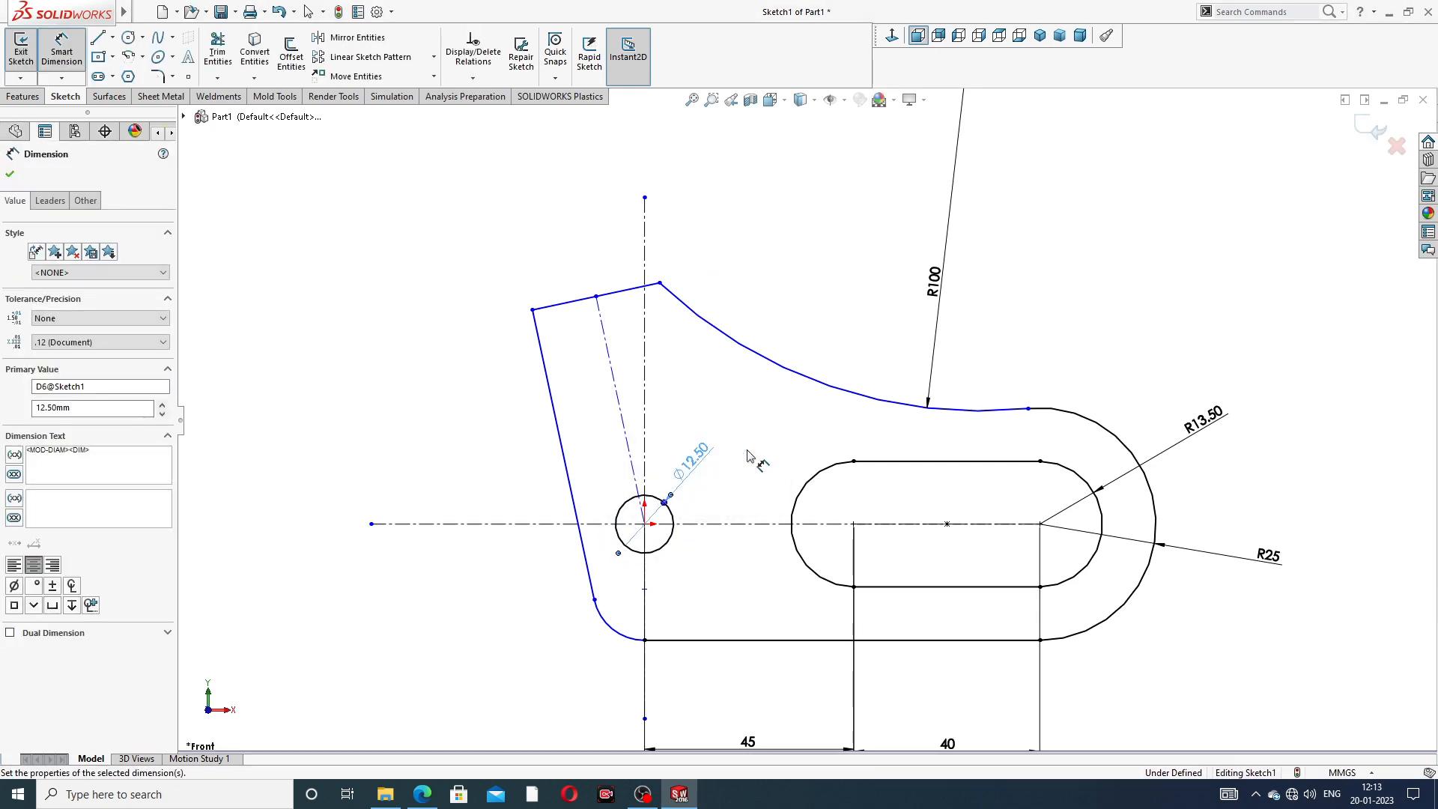
- Dimension the angle between the inclined construction line and the vertical centerline as 15°
left_click(619, 403)
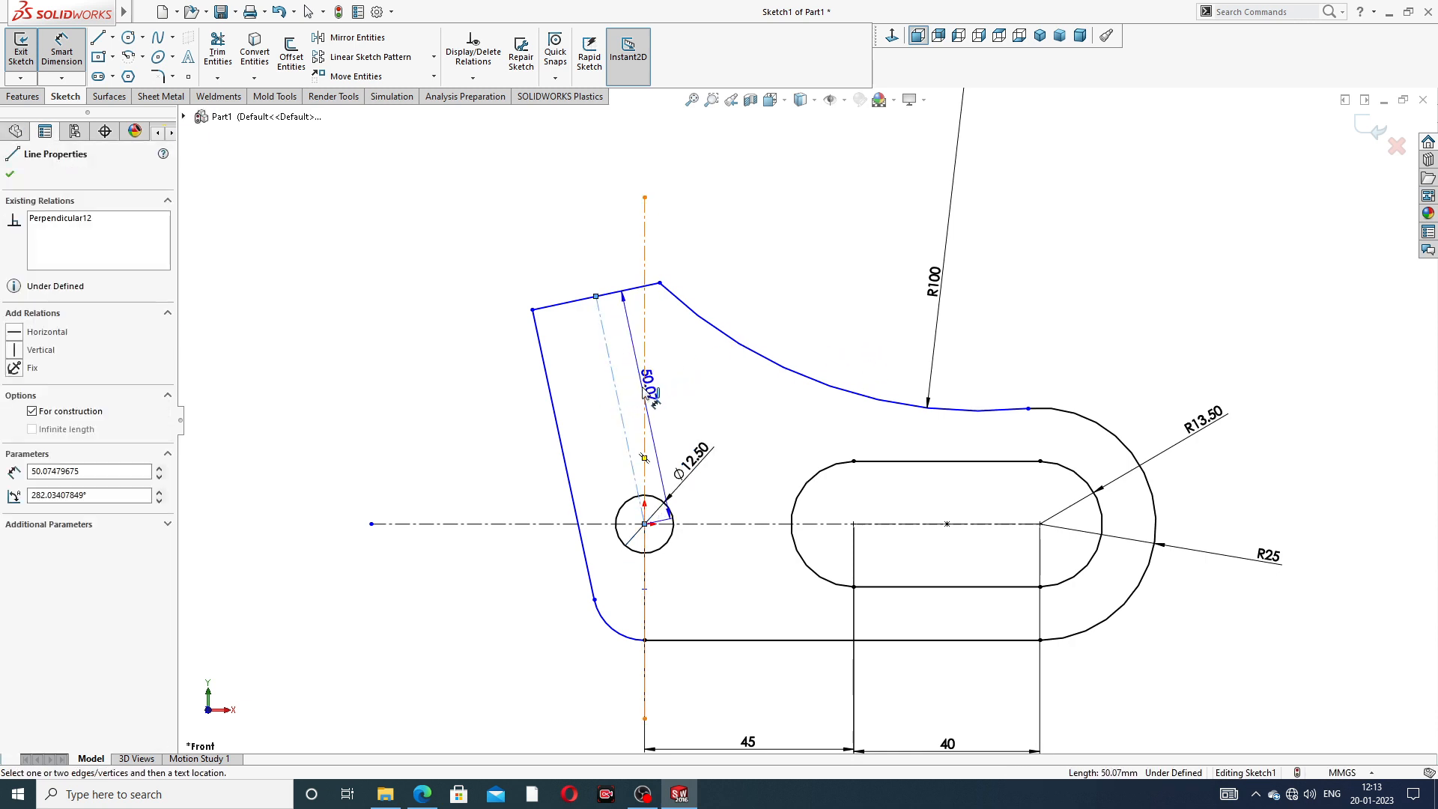
left_click(644, 390)
left_click(633, 402)
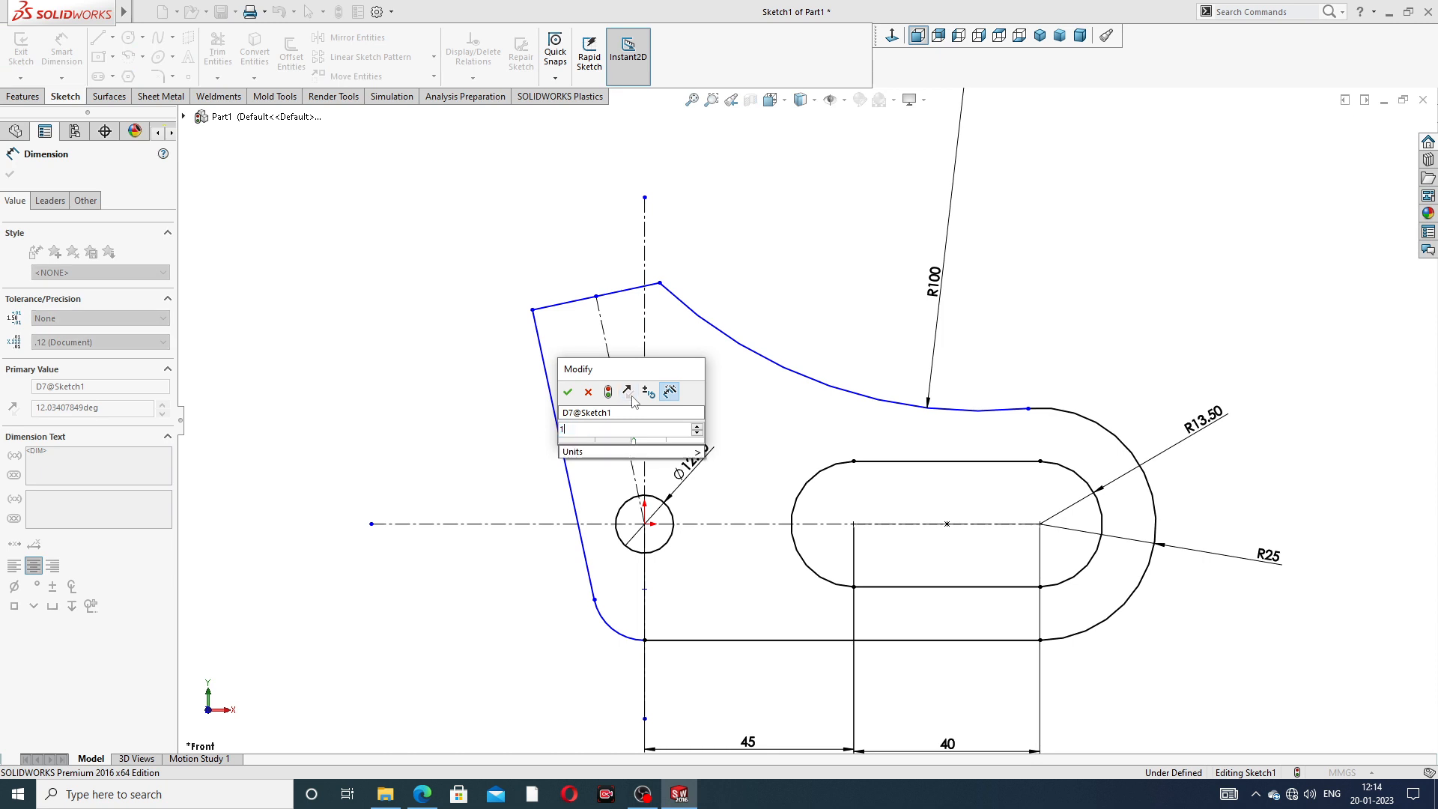
key("Return")
left_click(785, 280)
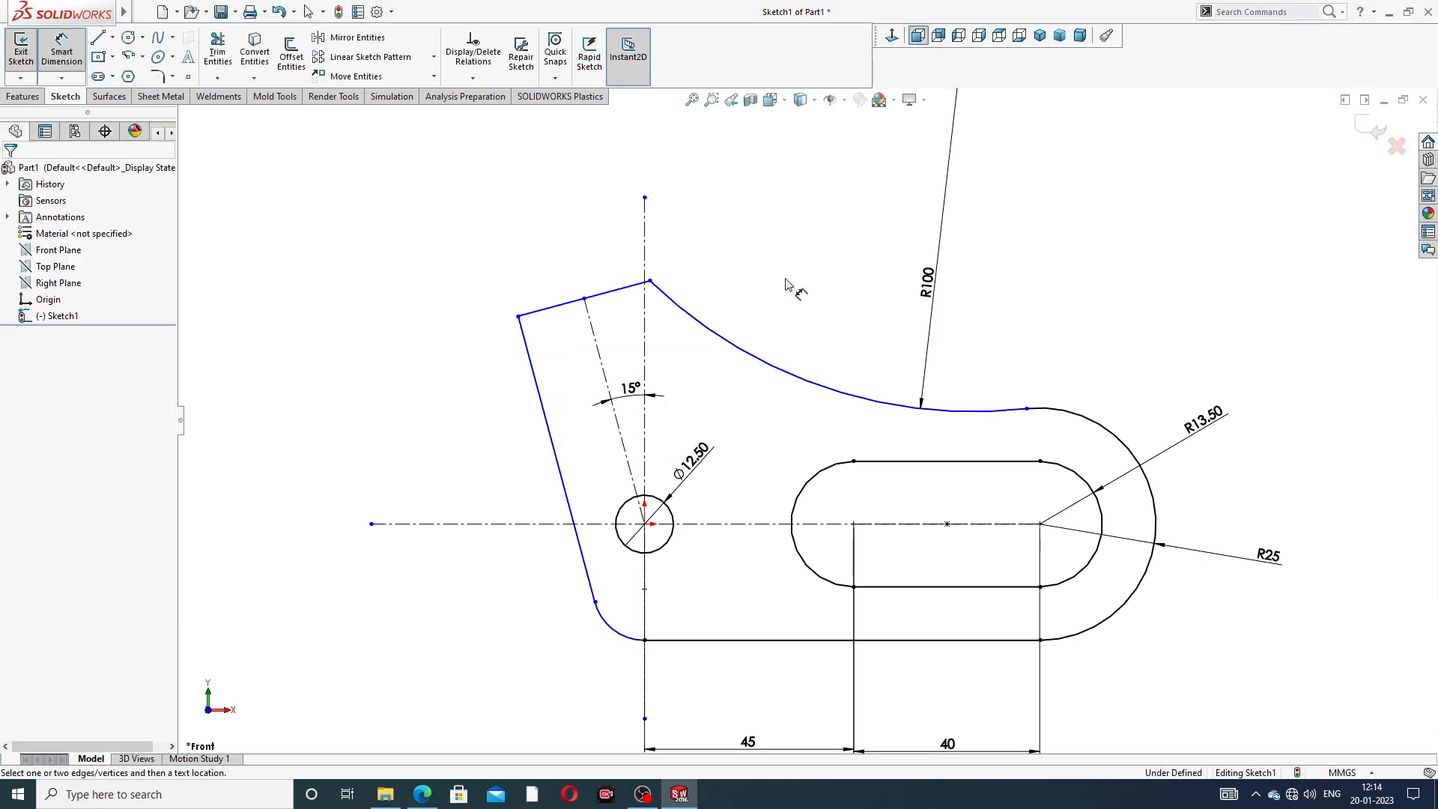
- Consult the PDF drawing and dimension the length of the outline's slanted upper edge as 45 mm
left_click(621, 292)
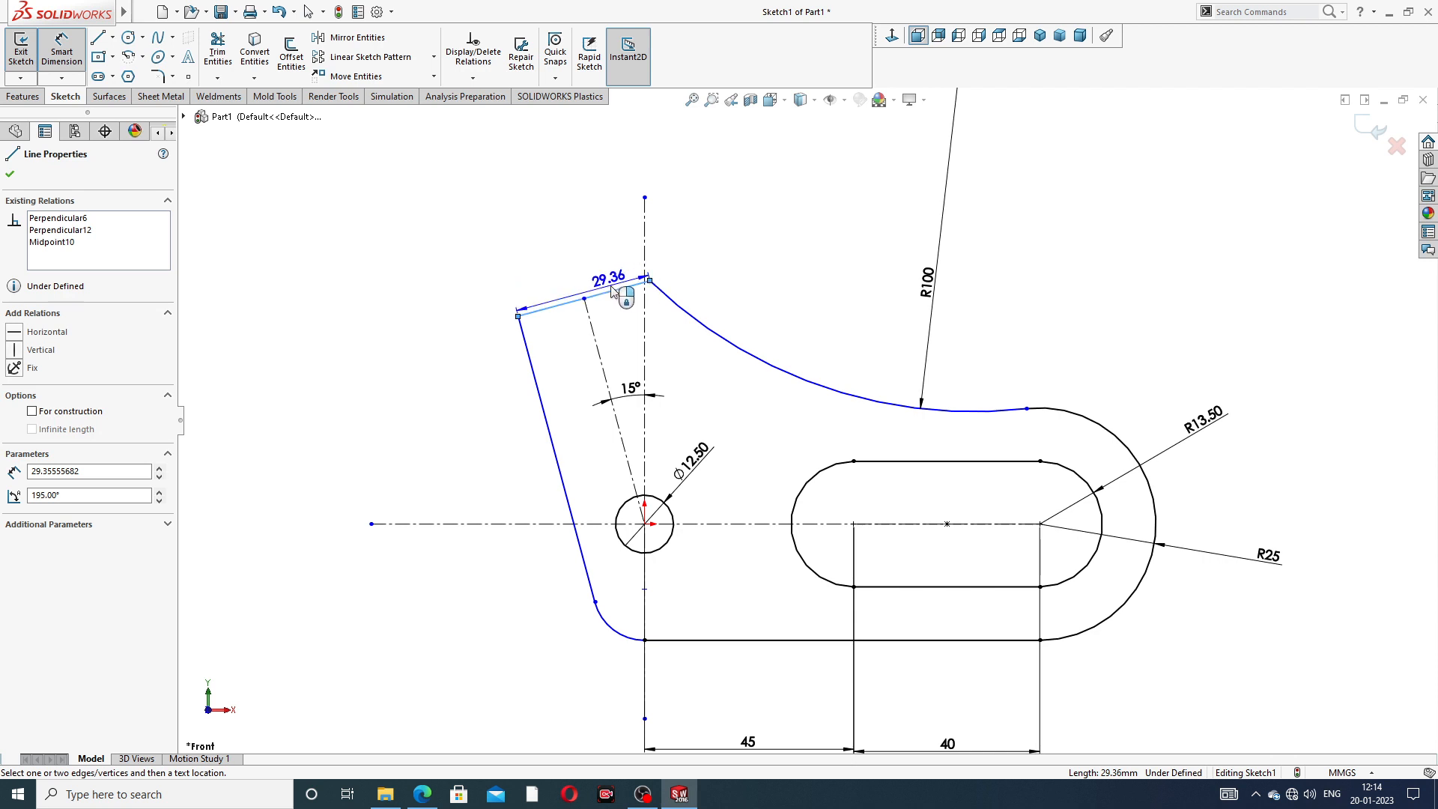
left_click(612, 292)
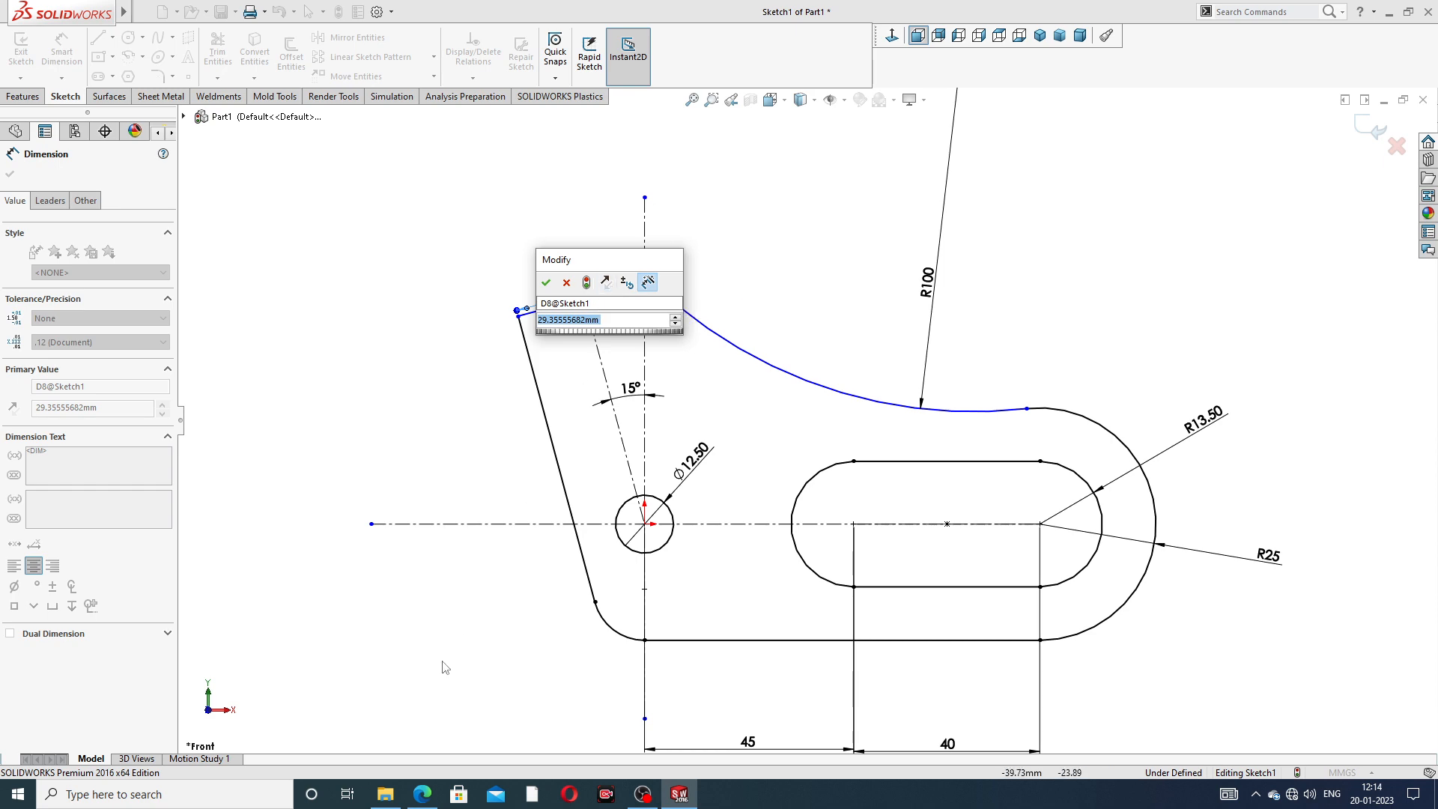
left_click(422, 793)
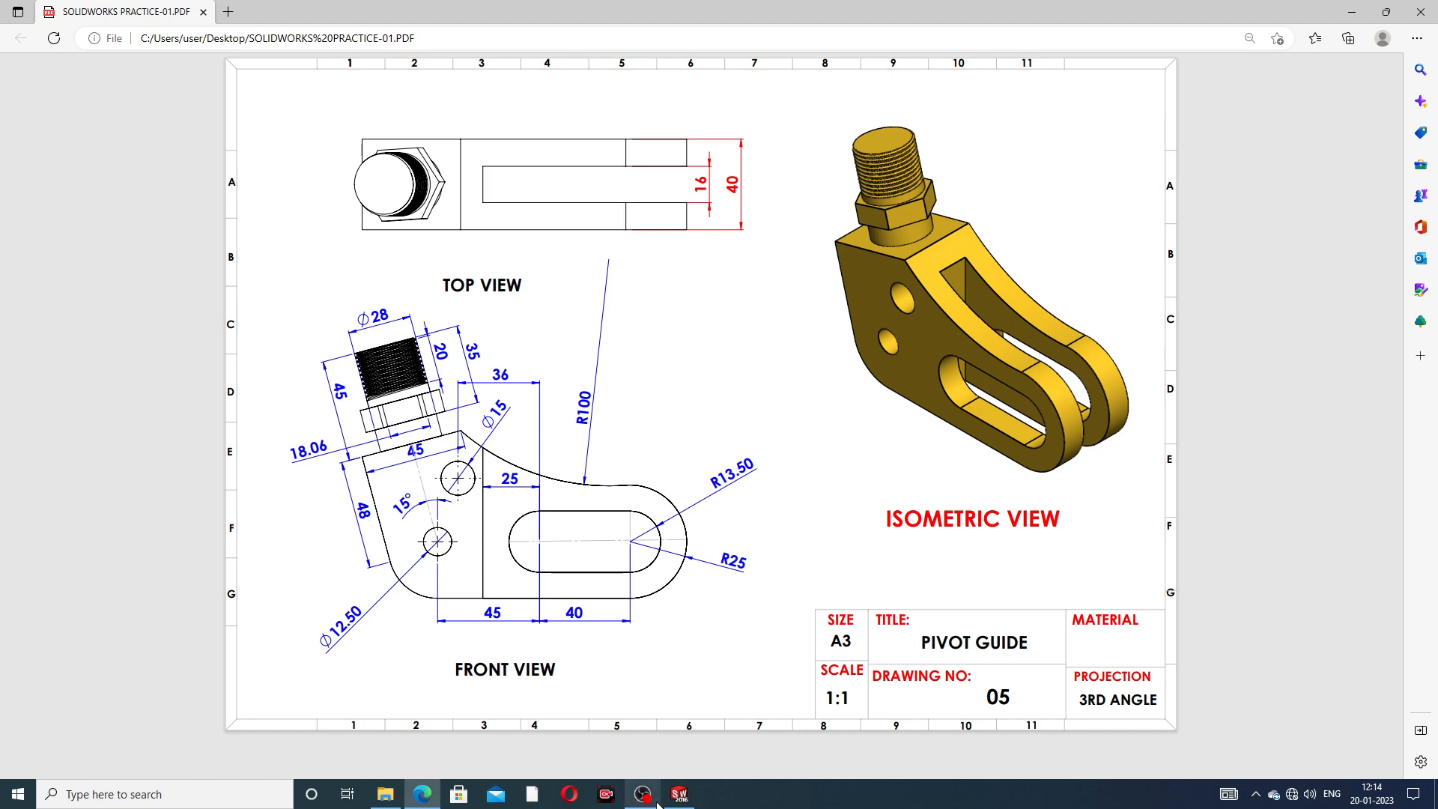
left_click(679, 793)
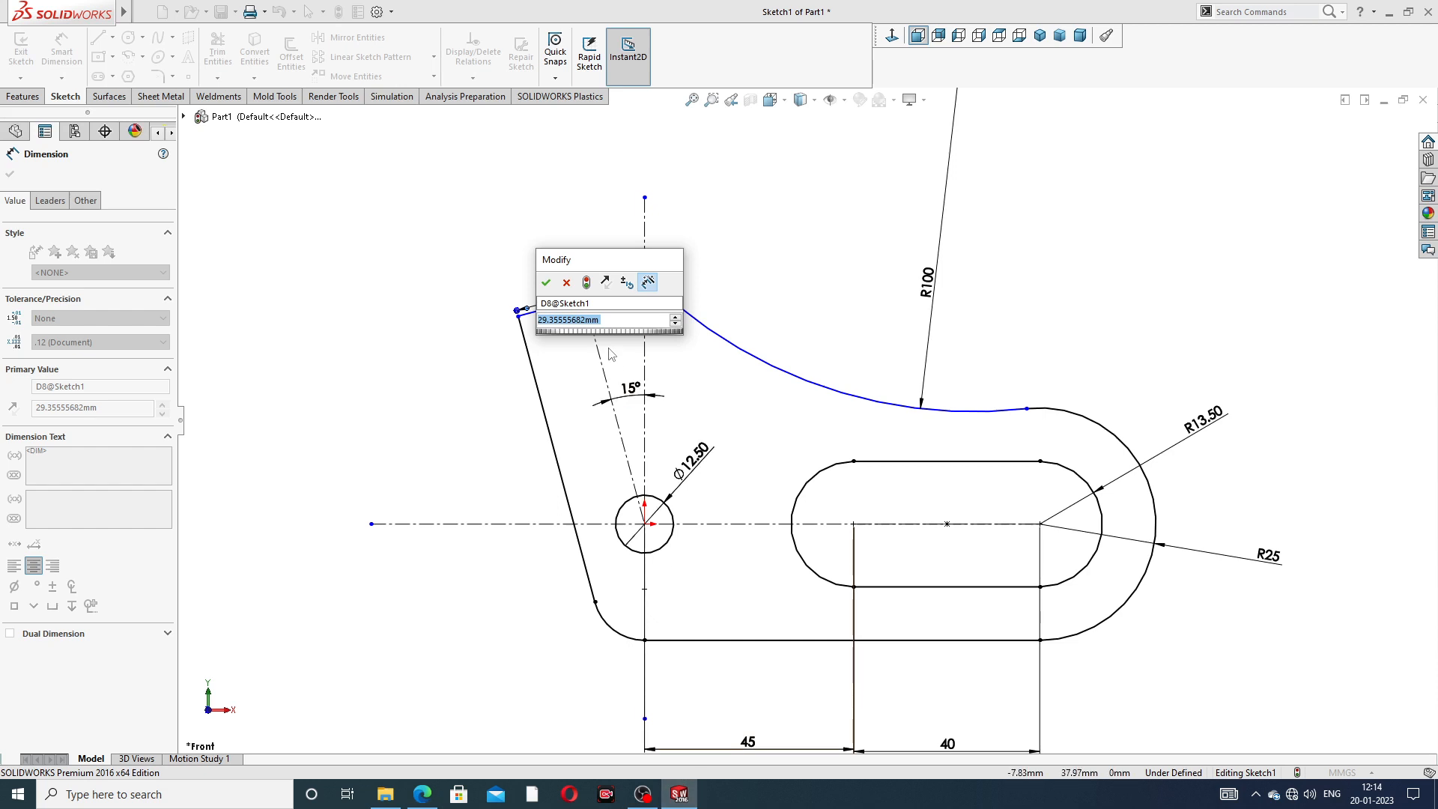
type("45")
key("Return")
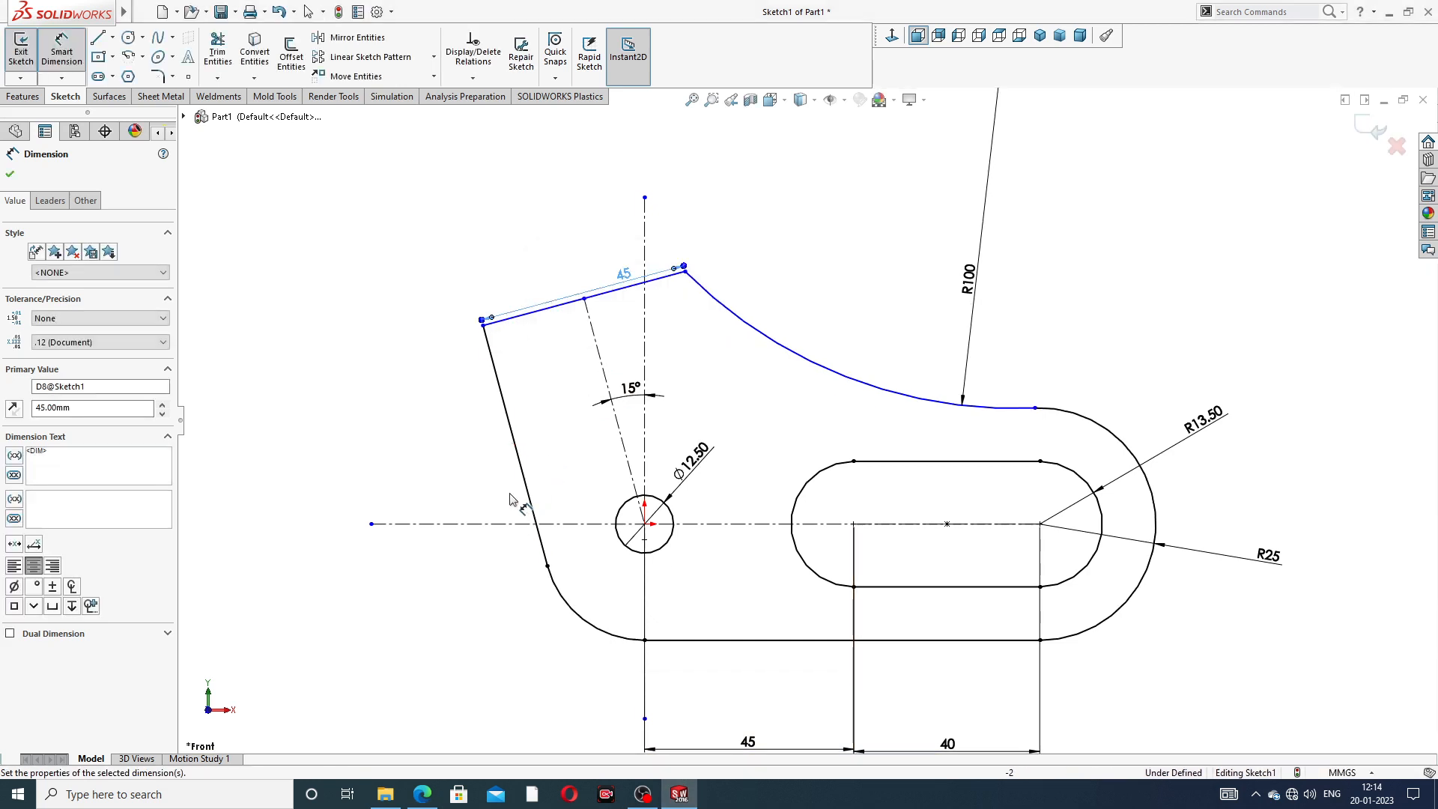
- Dimension the outline's steep left edge as 48 mm and move the upper edge's length dimension farther from the edge
left_click(522, 469)
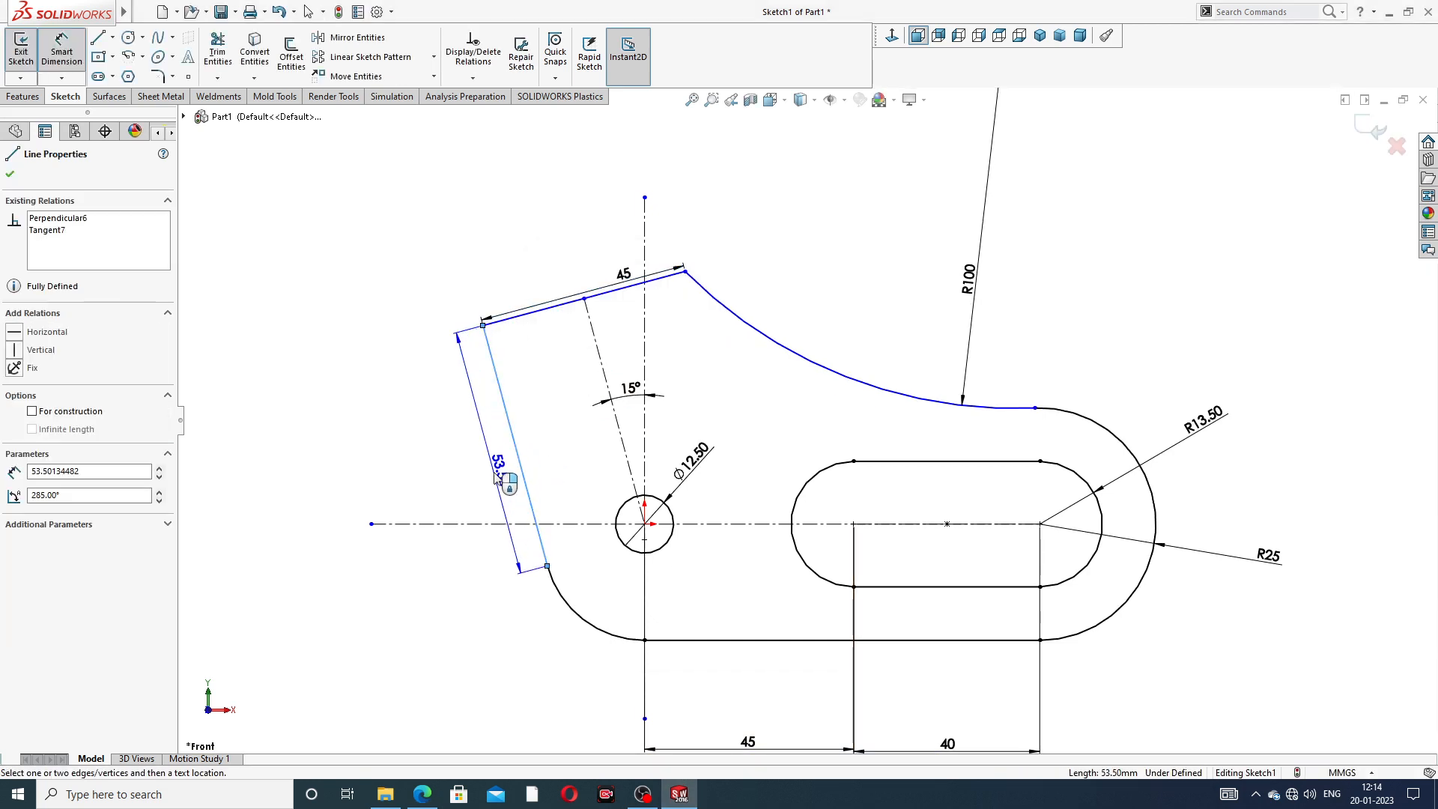
left_click(491, 477)
type("48")
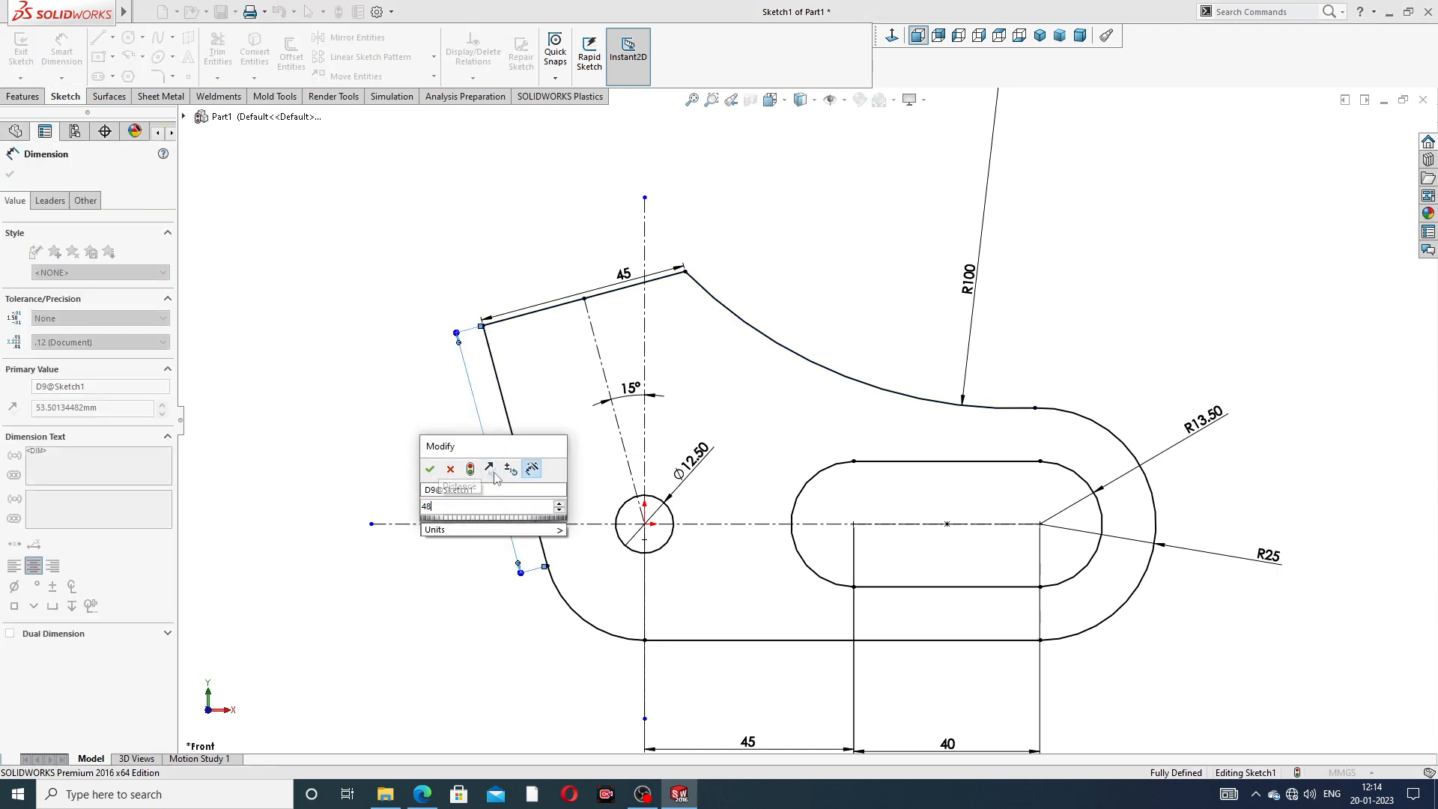
key("Return")
left_click(823, 236)
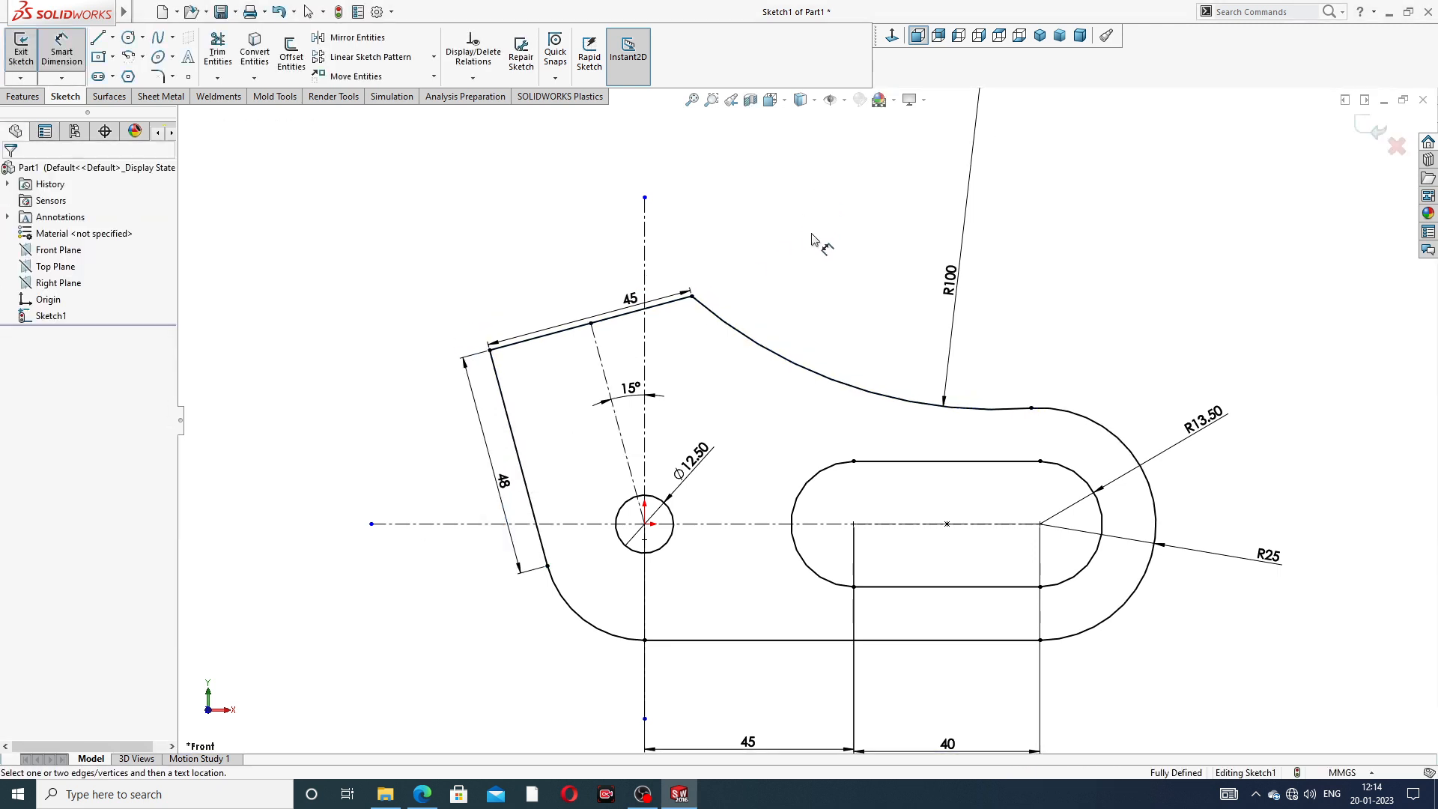
left_click(599, 296)
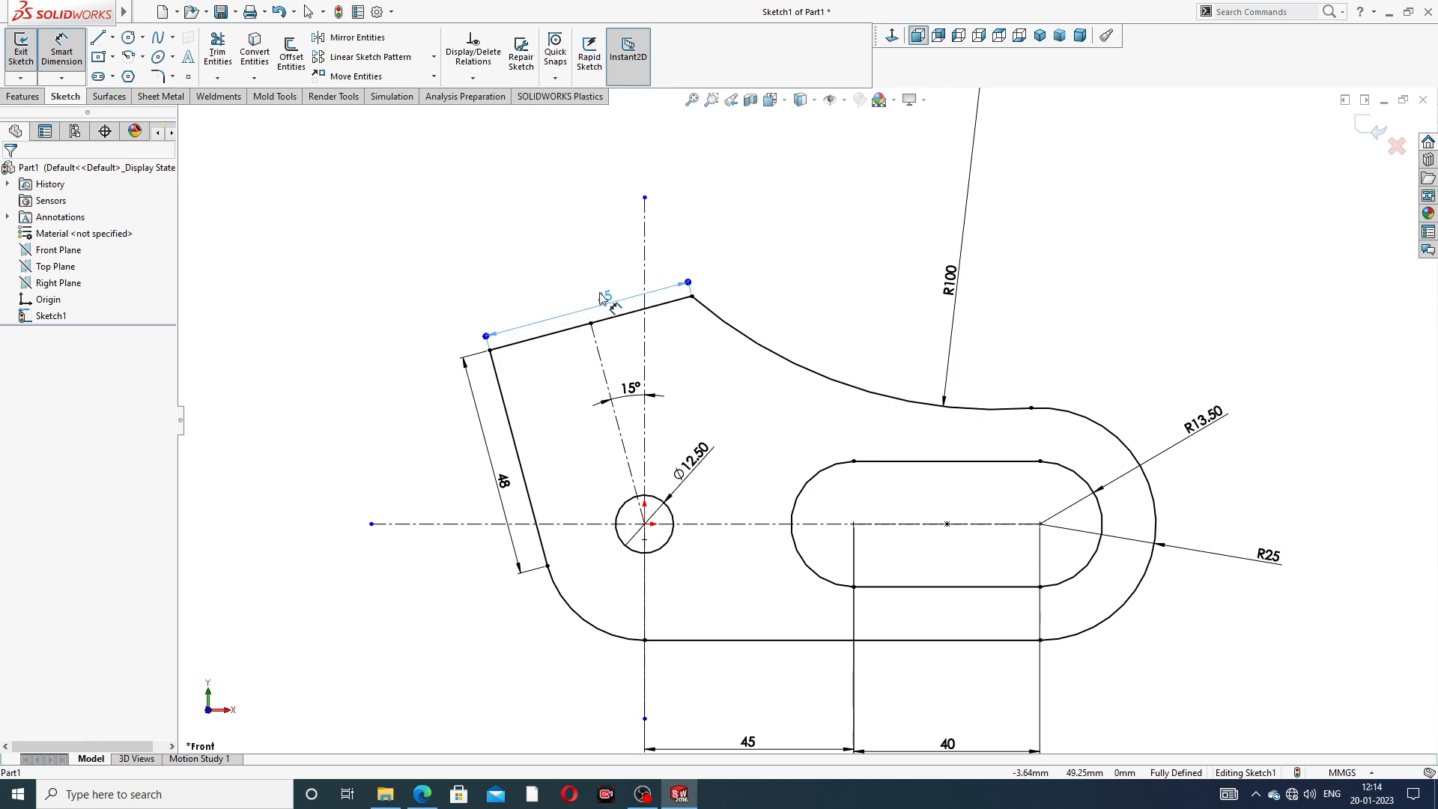
- Move the 48 mm, 12.5 mm diameter, 45 mm and 40 mm dimensions to clearer positions nearer the outline and end dimensioning
left_click(795, 259)
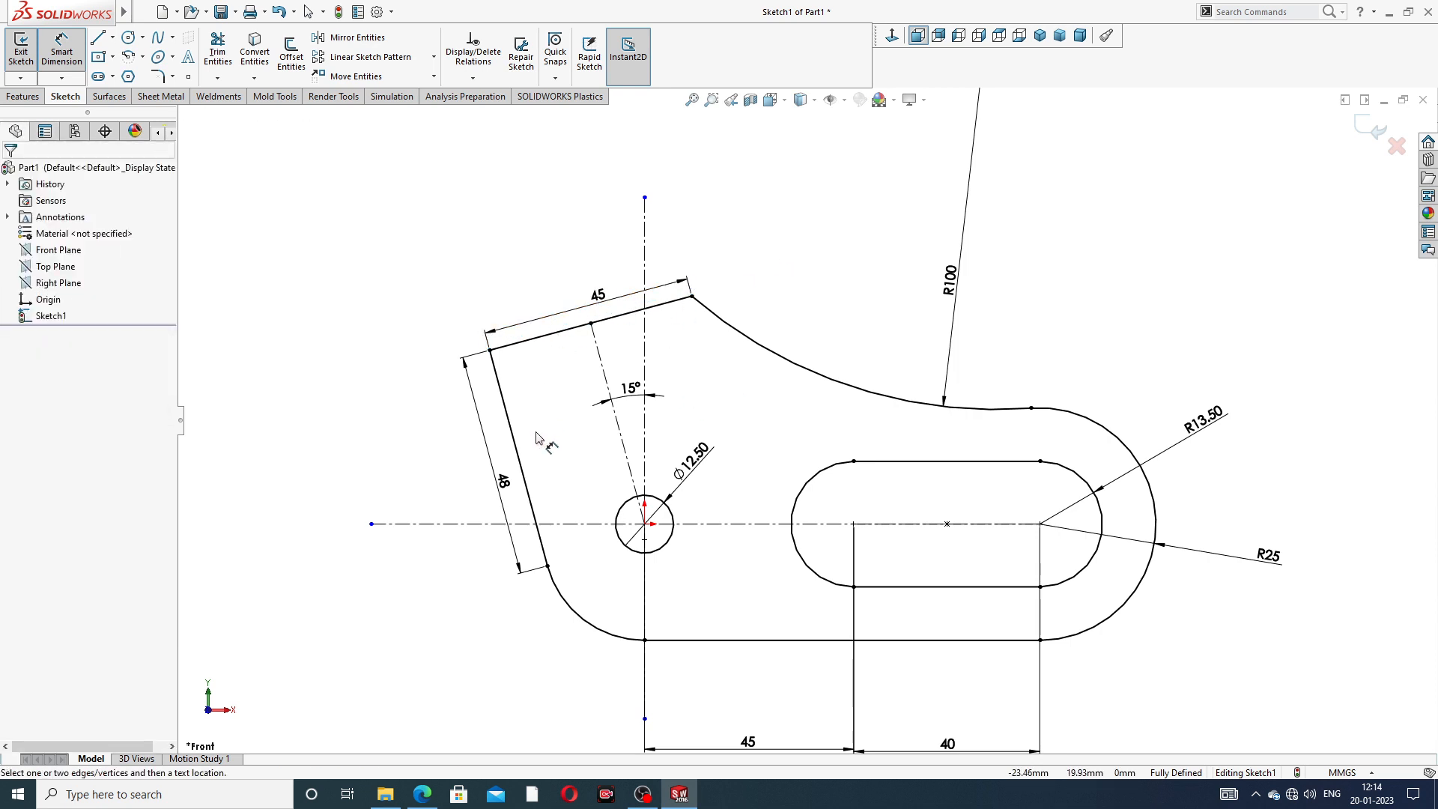
left_click_drag(509, 480, 513, 480)
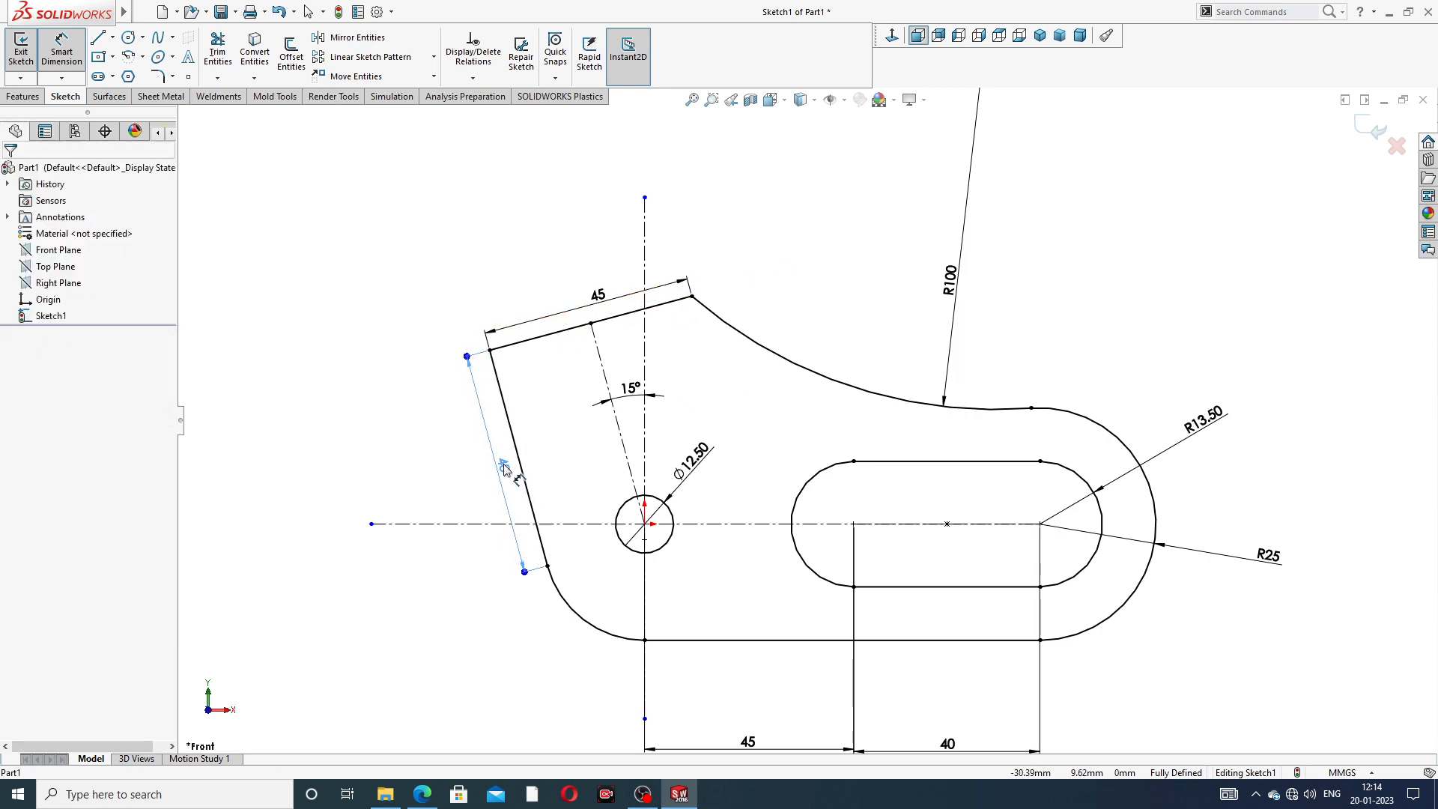
left_click(844, 282)
left_click_drag(692, 458, 703, 447)
left_click_drag(749, 744, 747, 676)
left_click_drag(947, 744, 948, 678)
left_click(1160, 650)
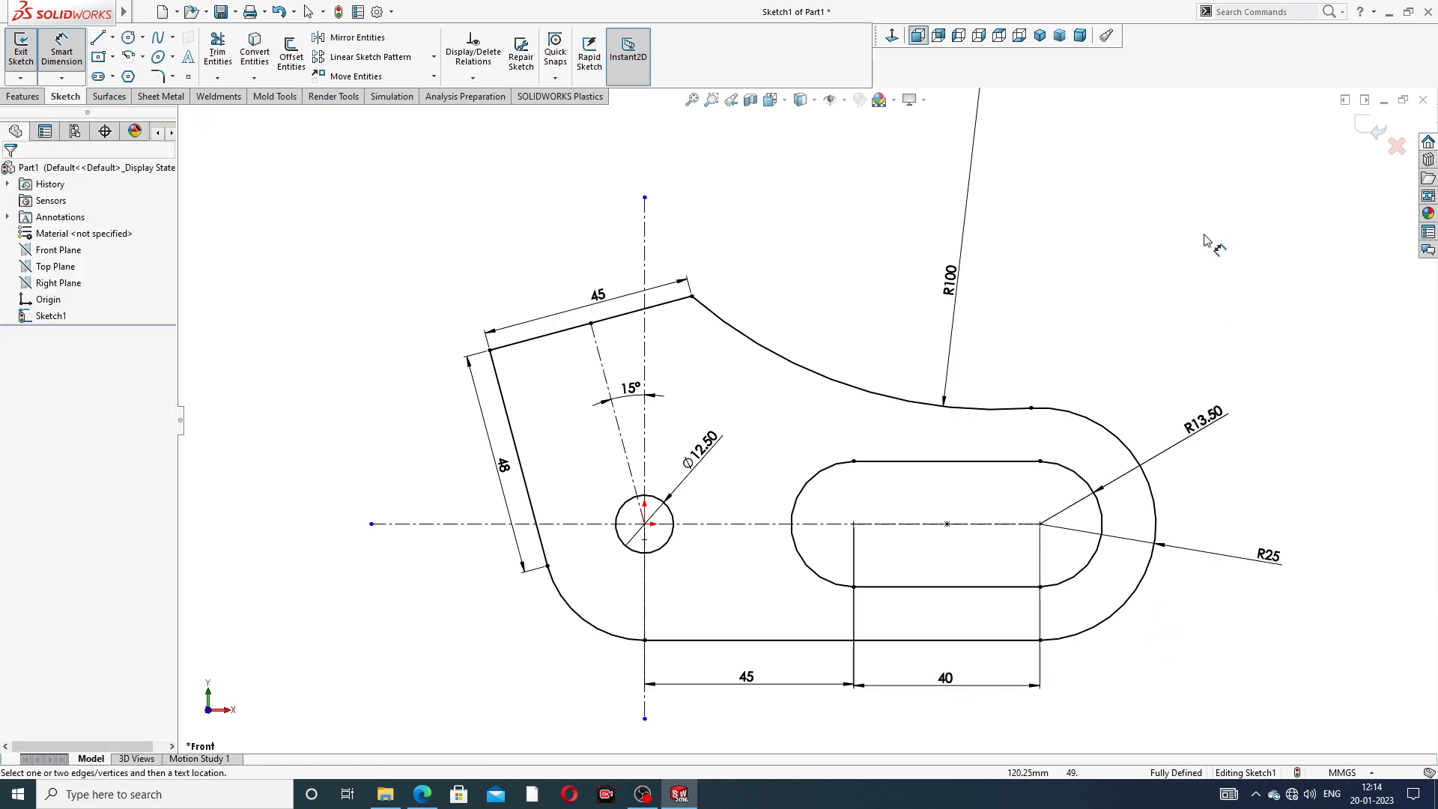
scroll(999, 239, "up", 2)
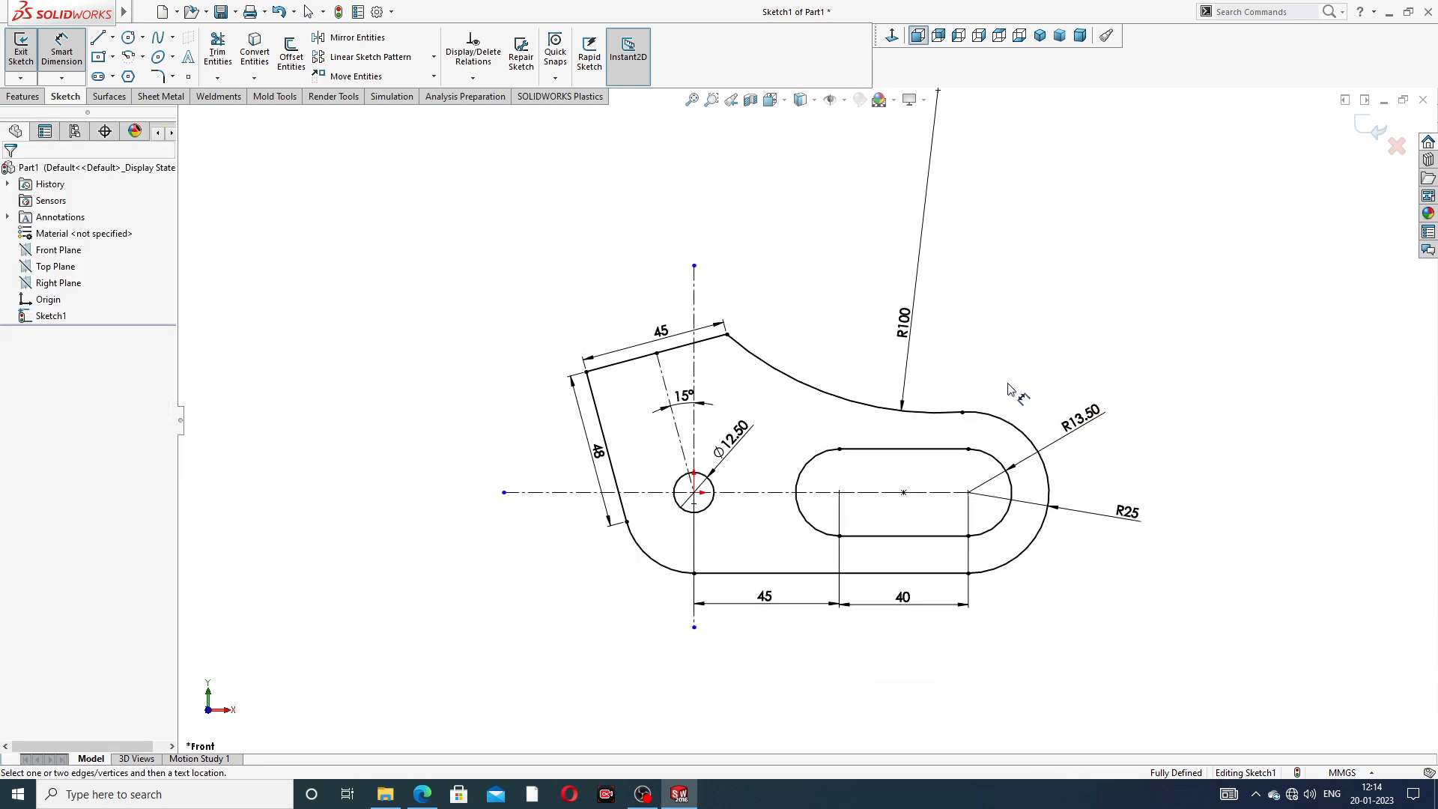
scroll(1001, 464, "down", 2)
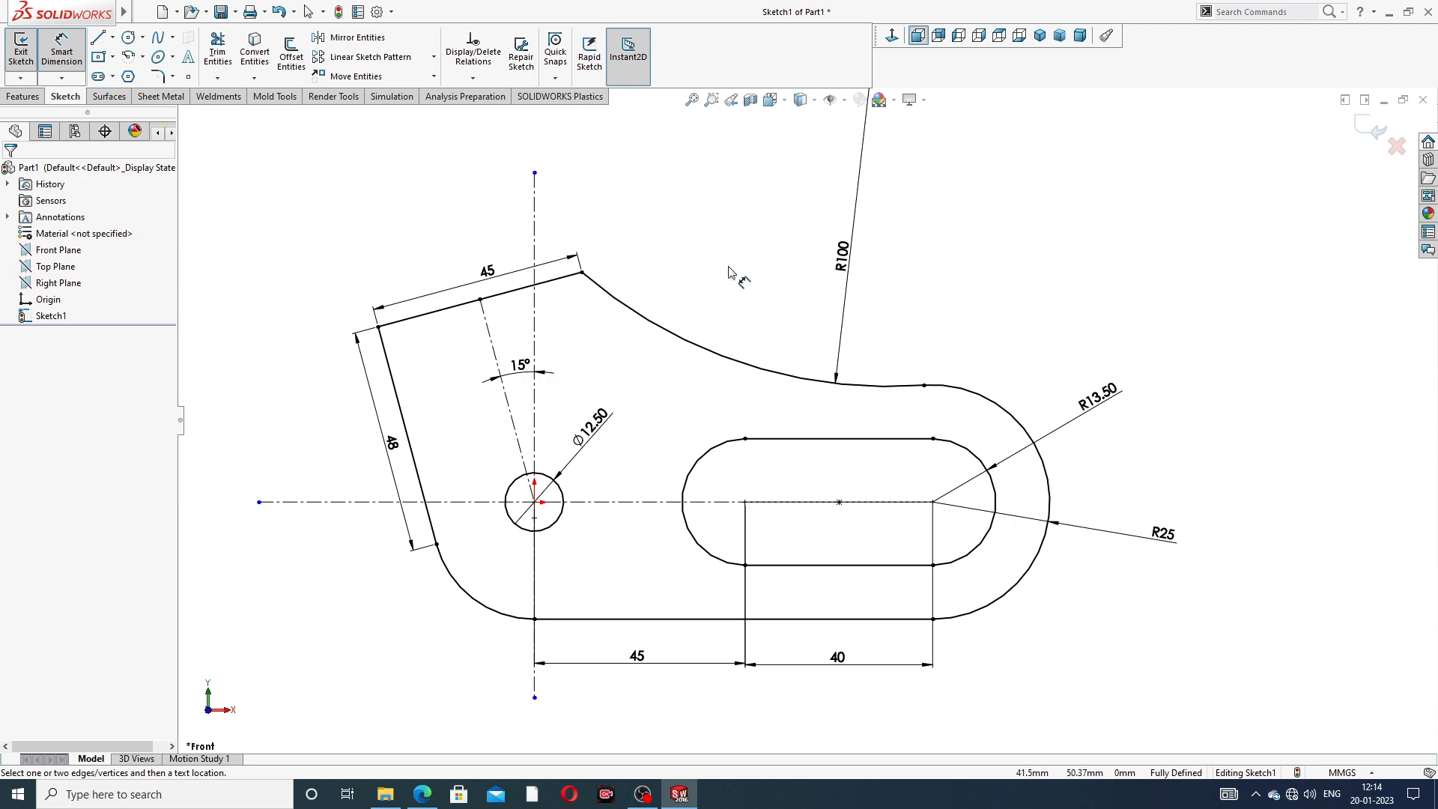
right_click(945, 238)
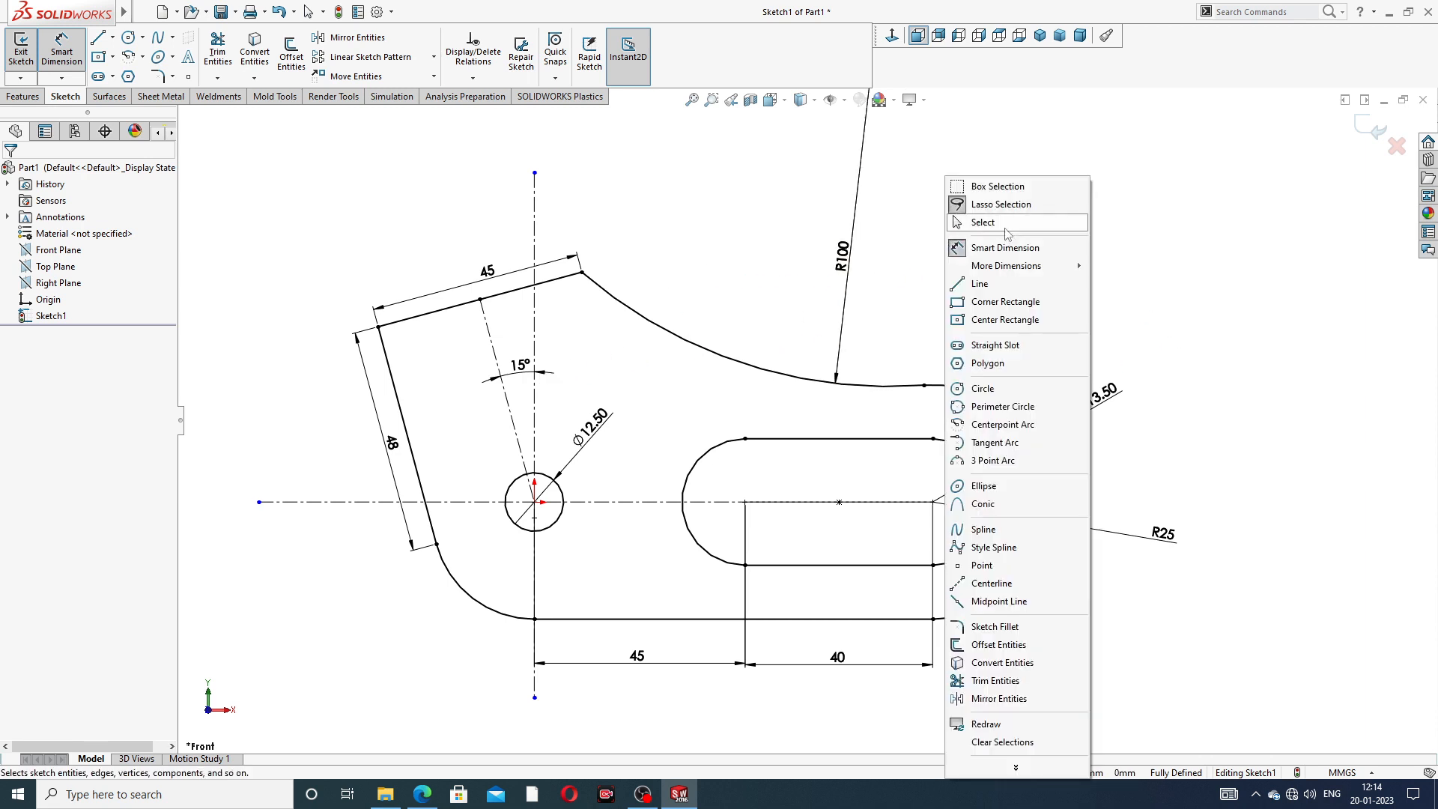
left_click(1005, 224)
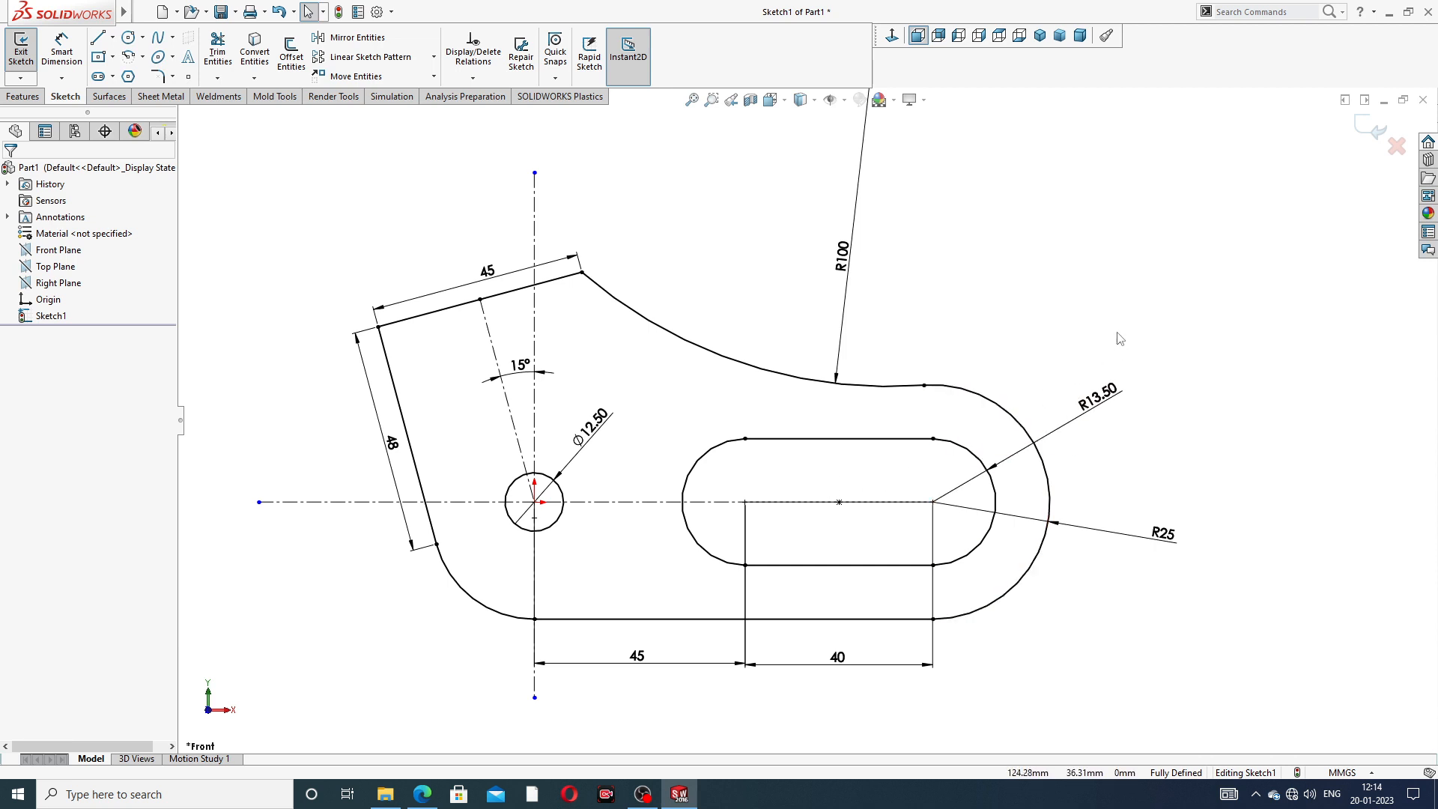
- Check the PDF drawing, close the front-view sketch and extrude it 40 mm with the Mid Plane end condition
left_click(424, 795)
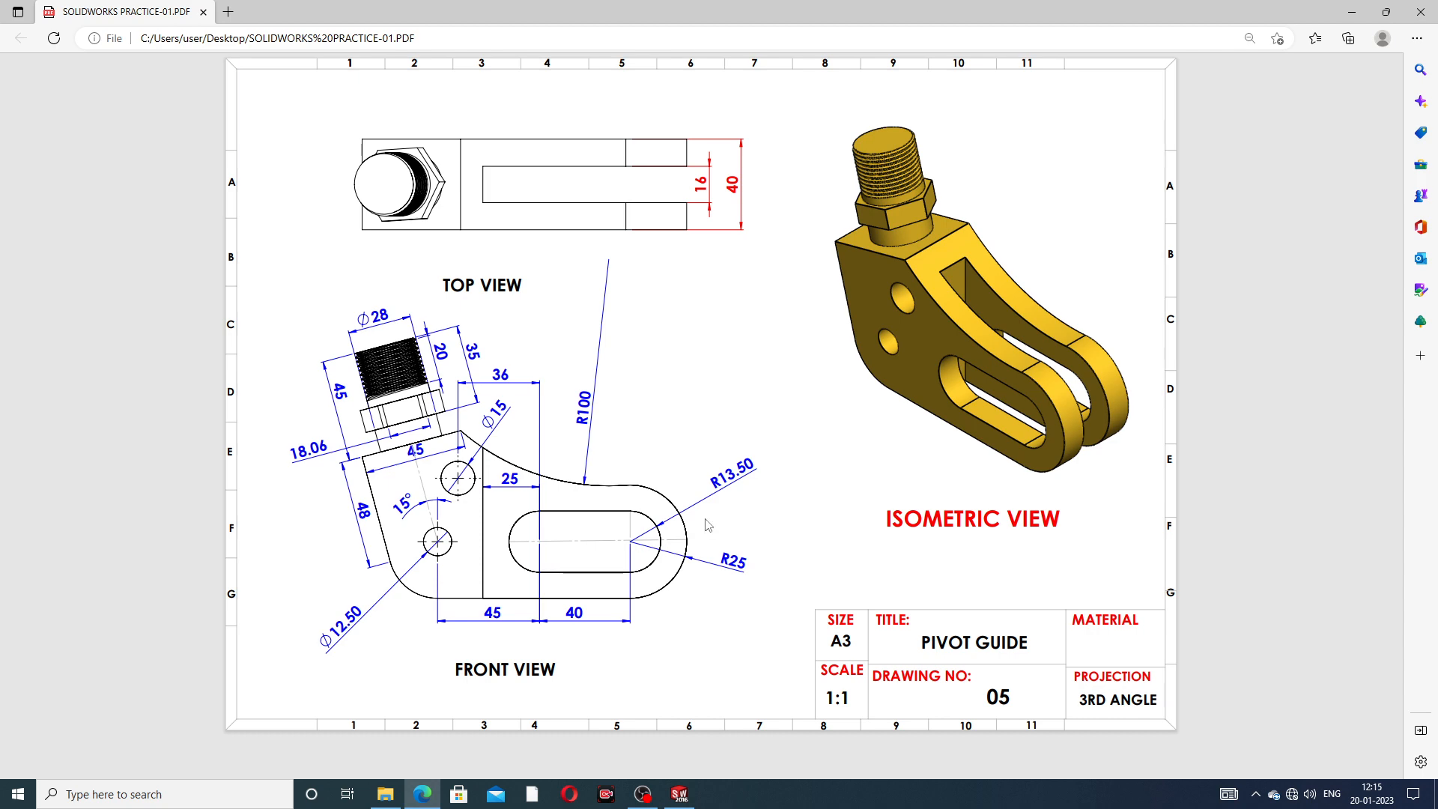
left_click(423, 799)
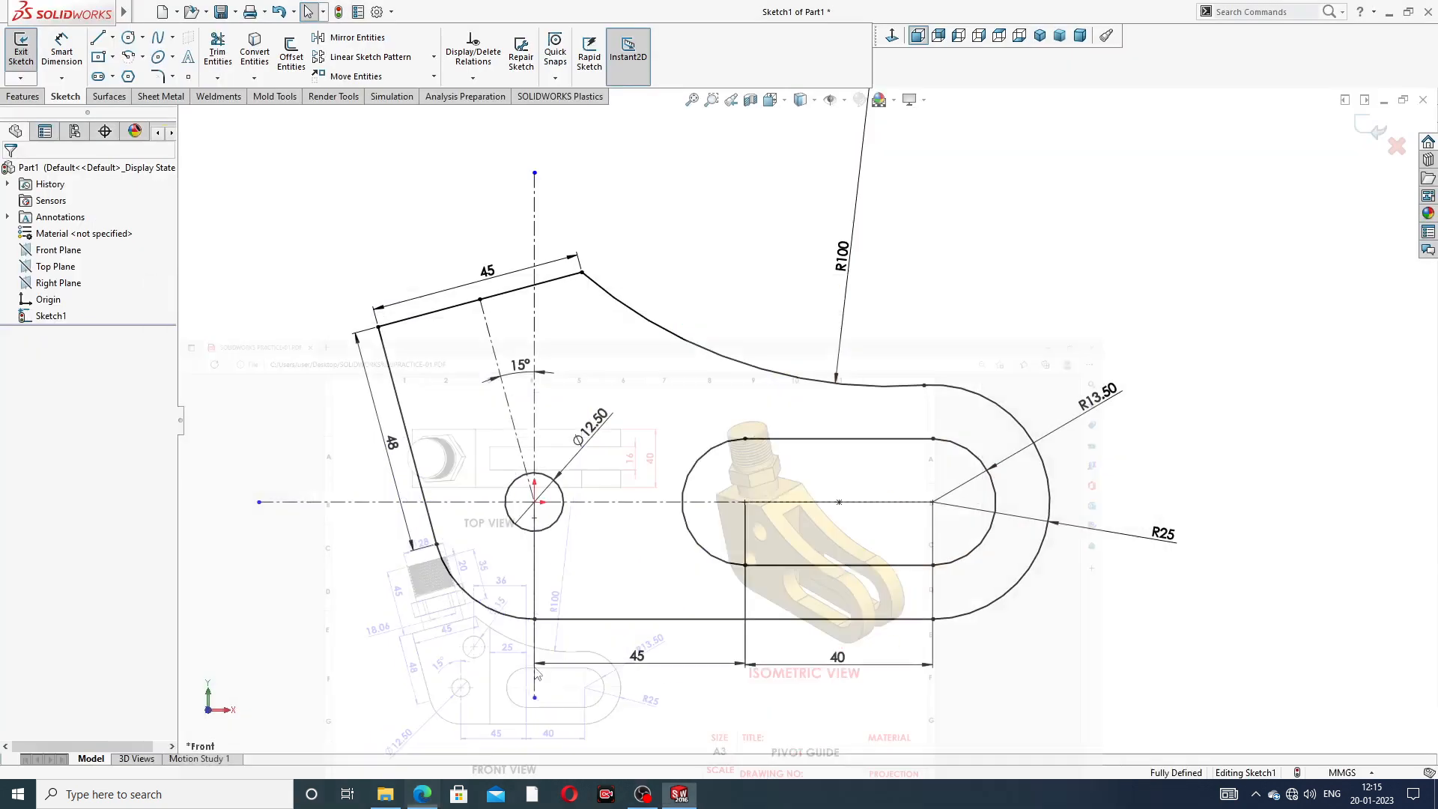
left_click(1368, 133)
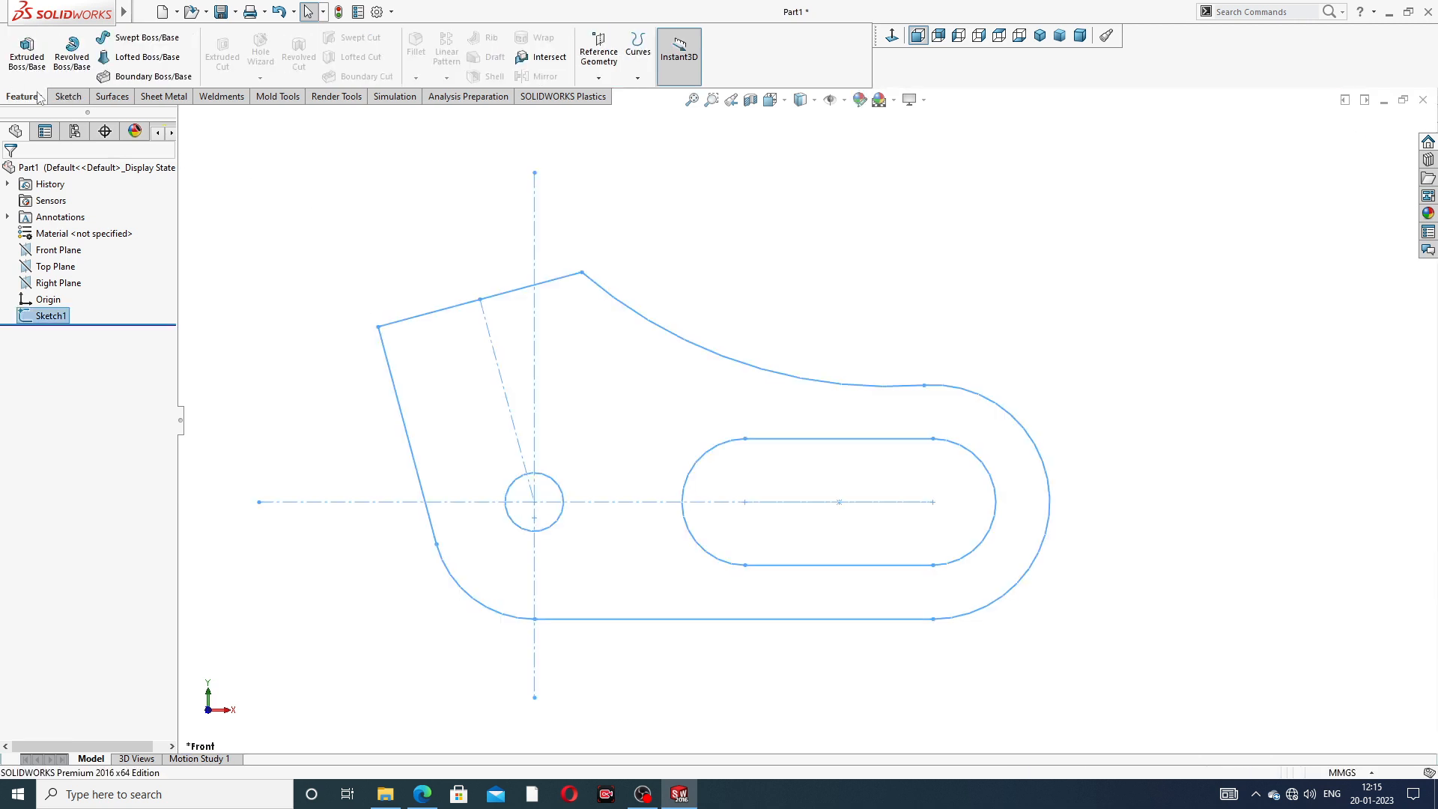
left_click(29, 66)
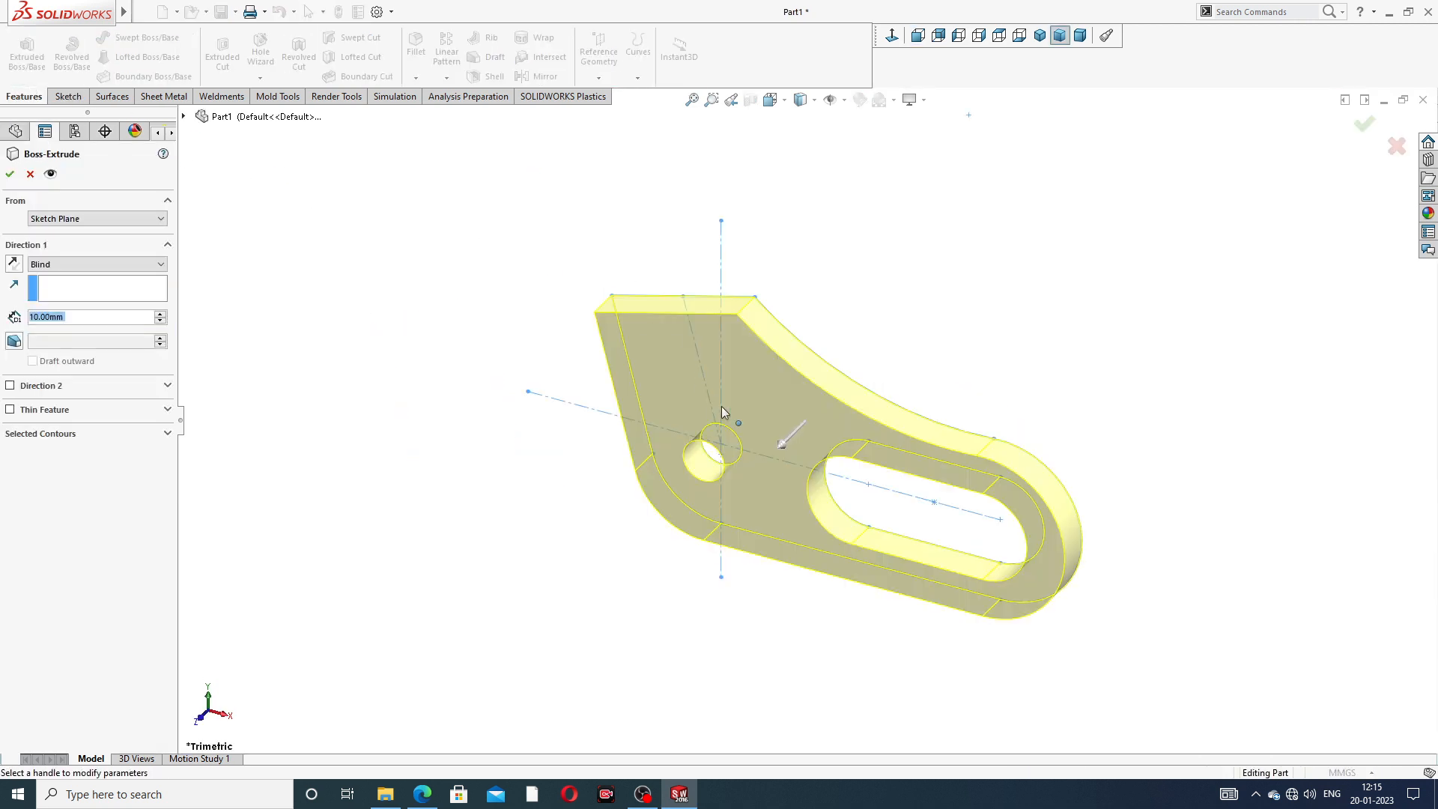
left_click(104, 265)
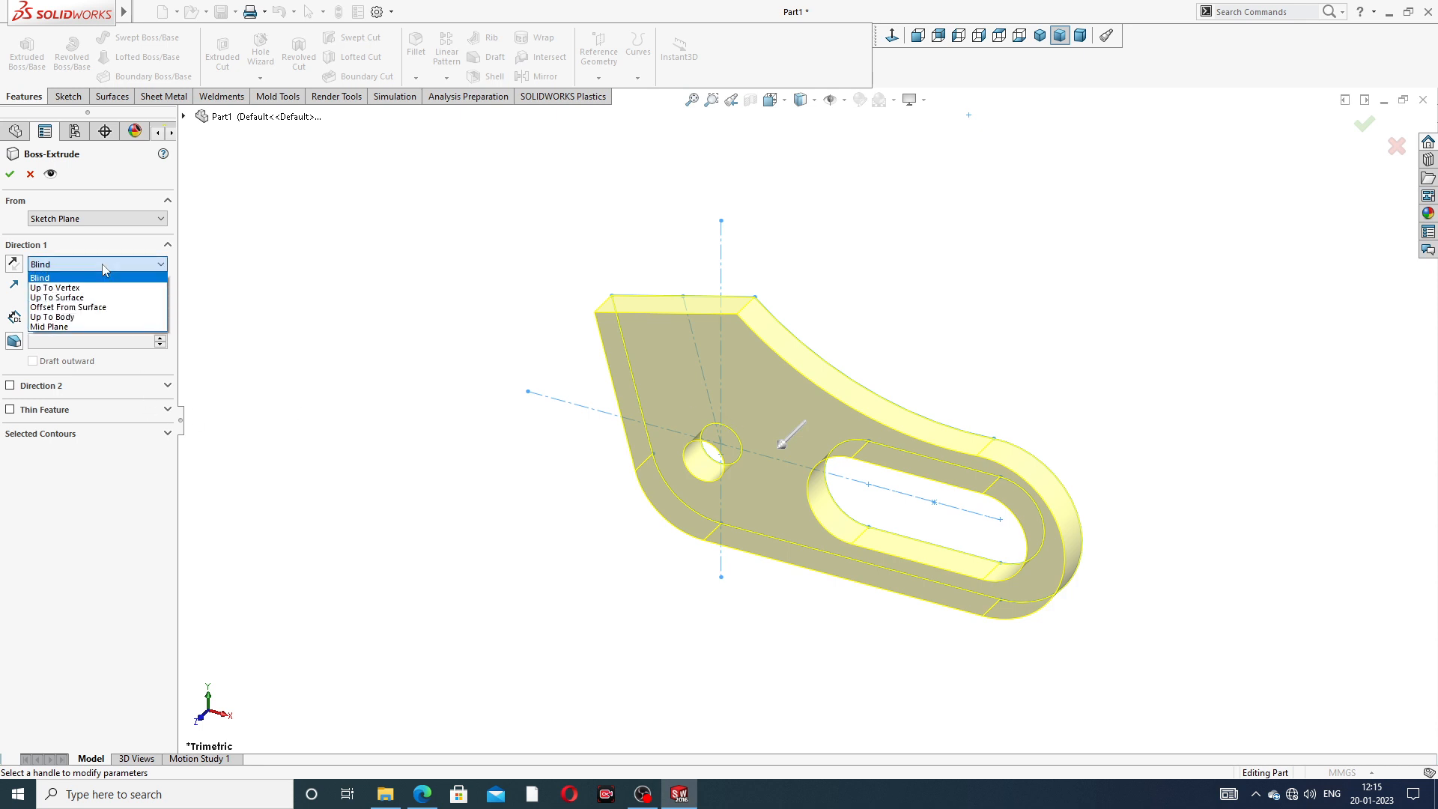
left_click(88, 327)
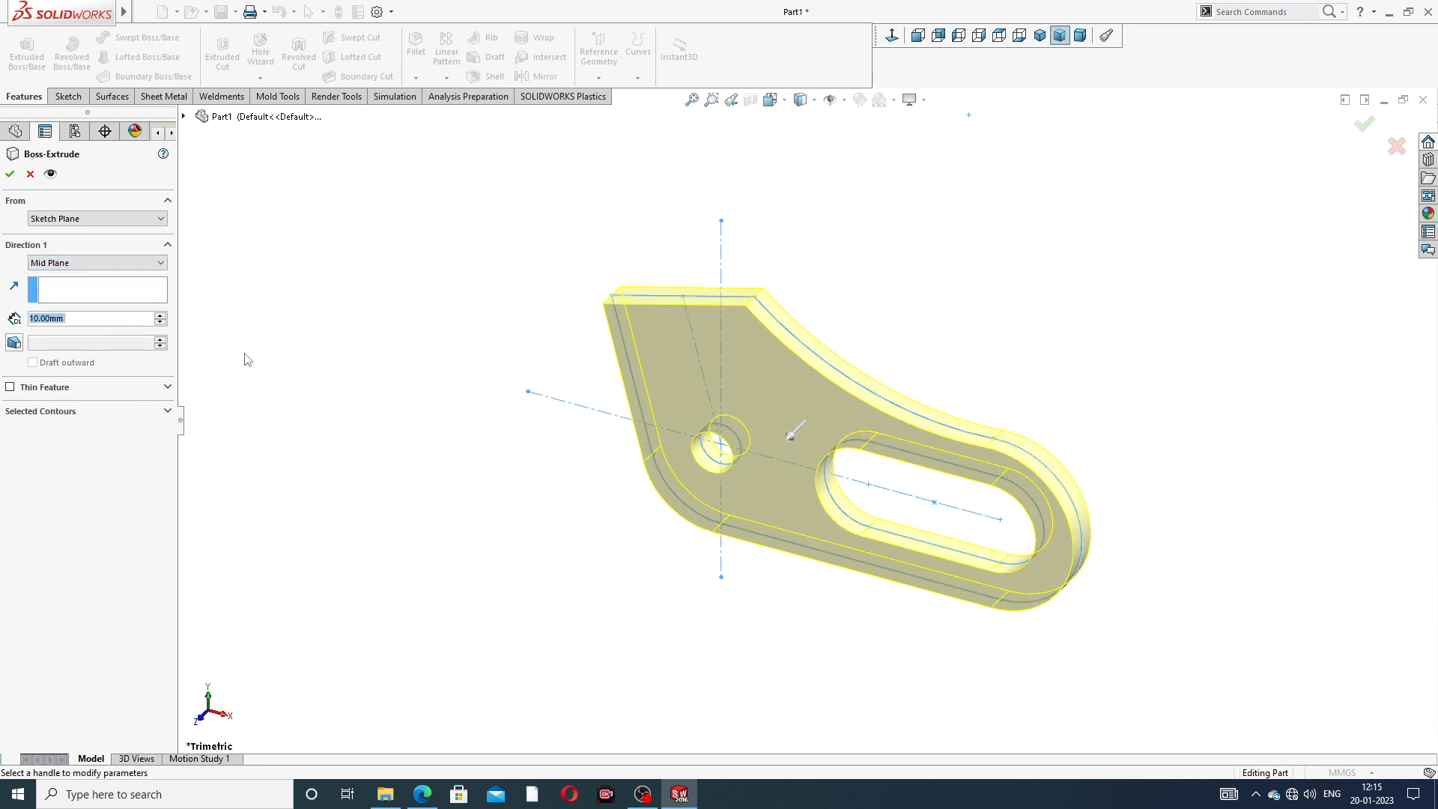
type("40")
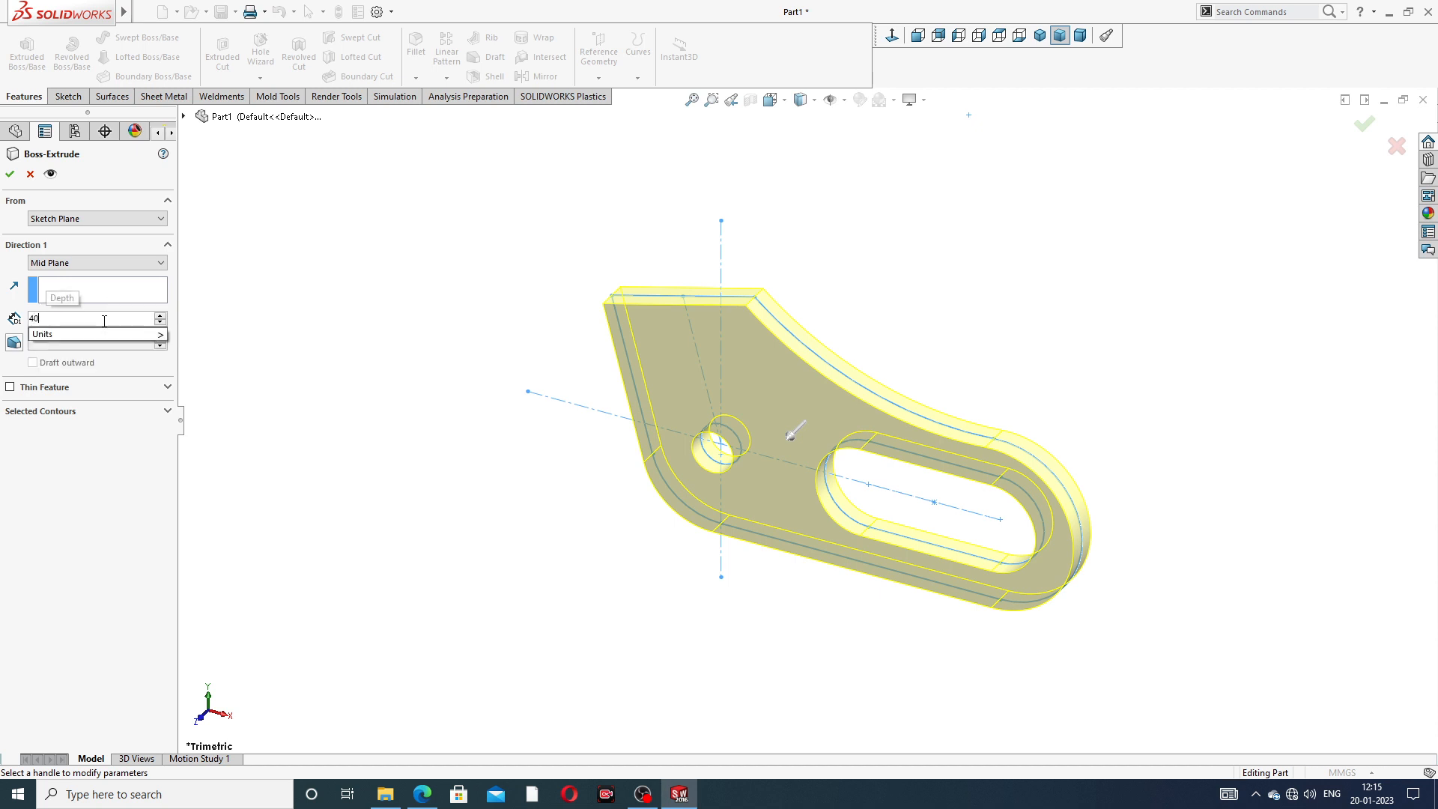
key("Return")
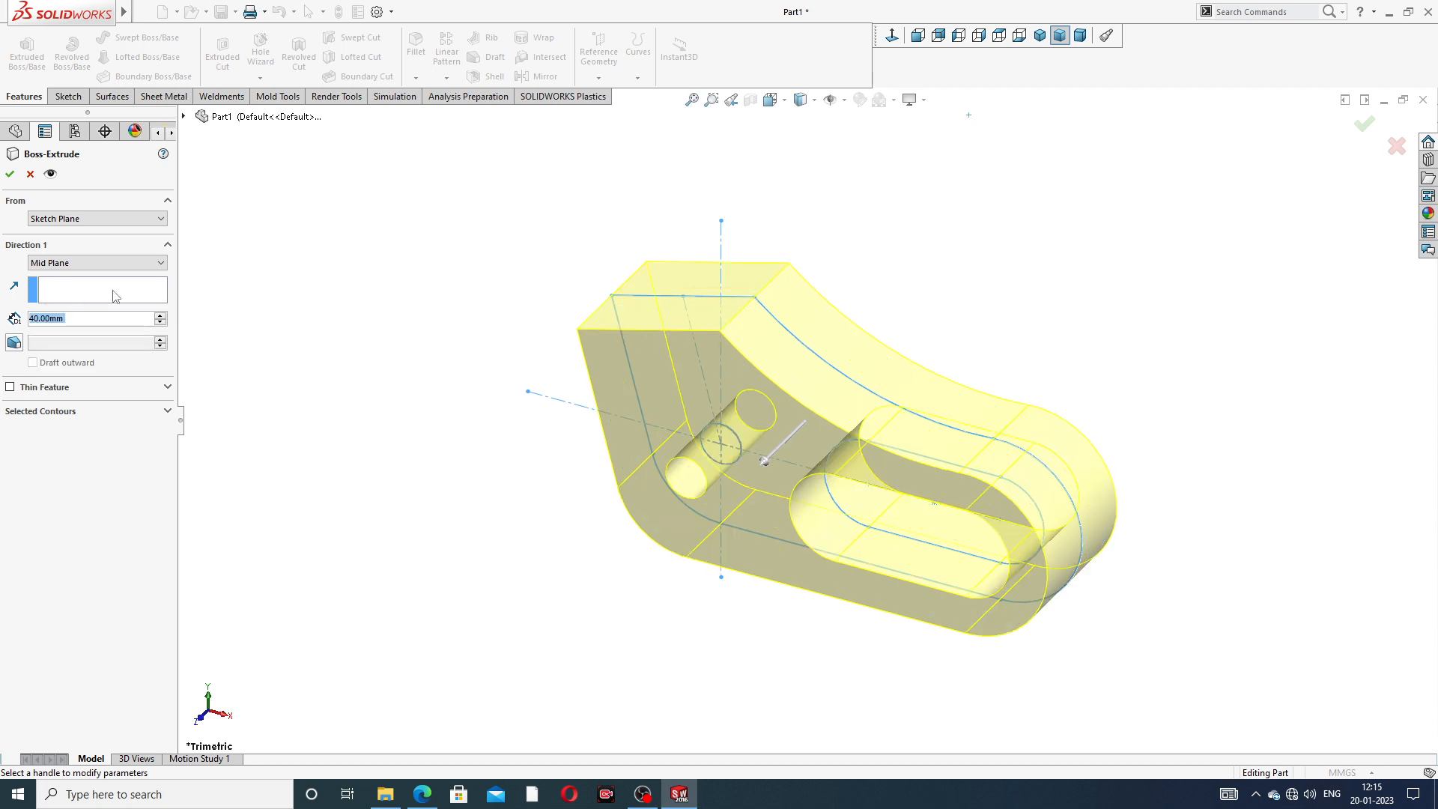
left_click(422, 794)
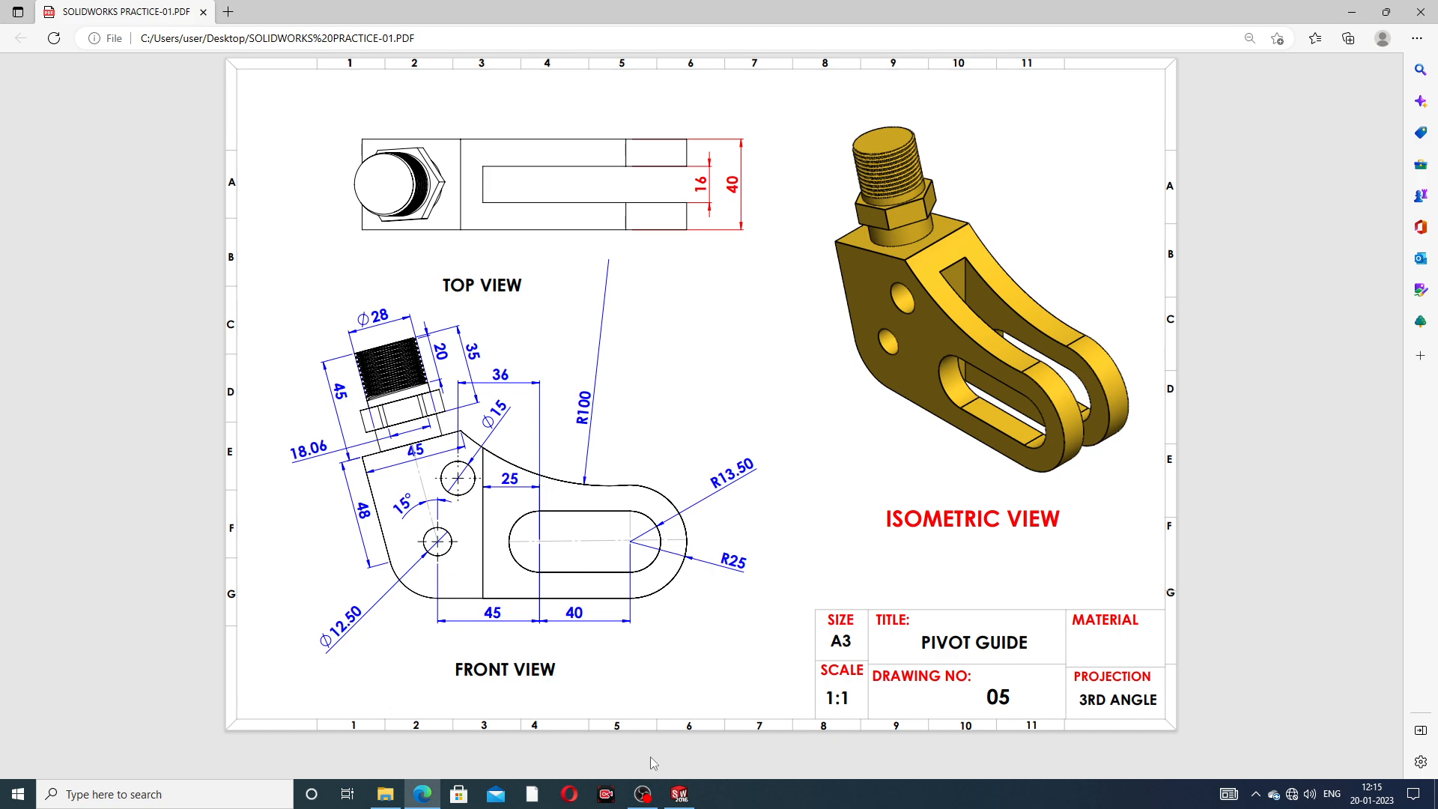
left_click(679, 794)
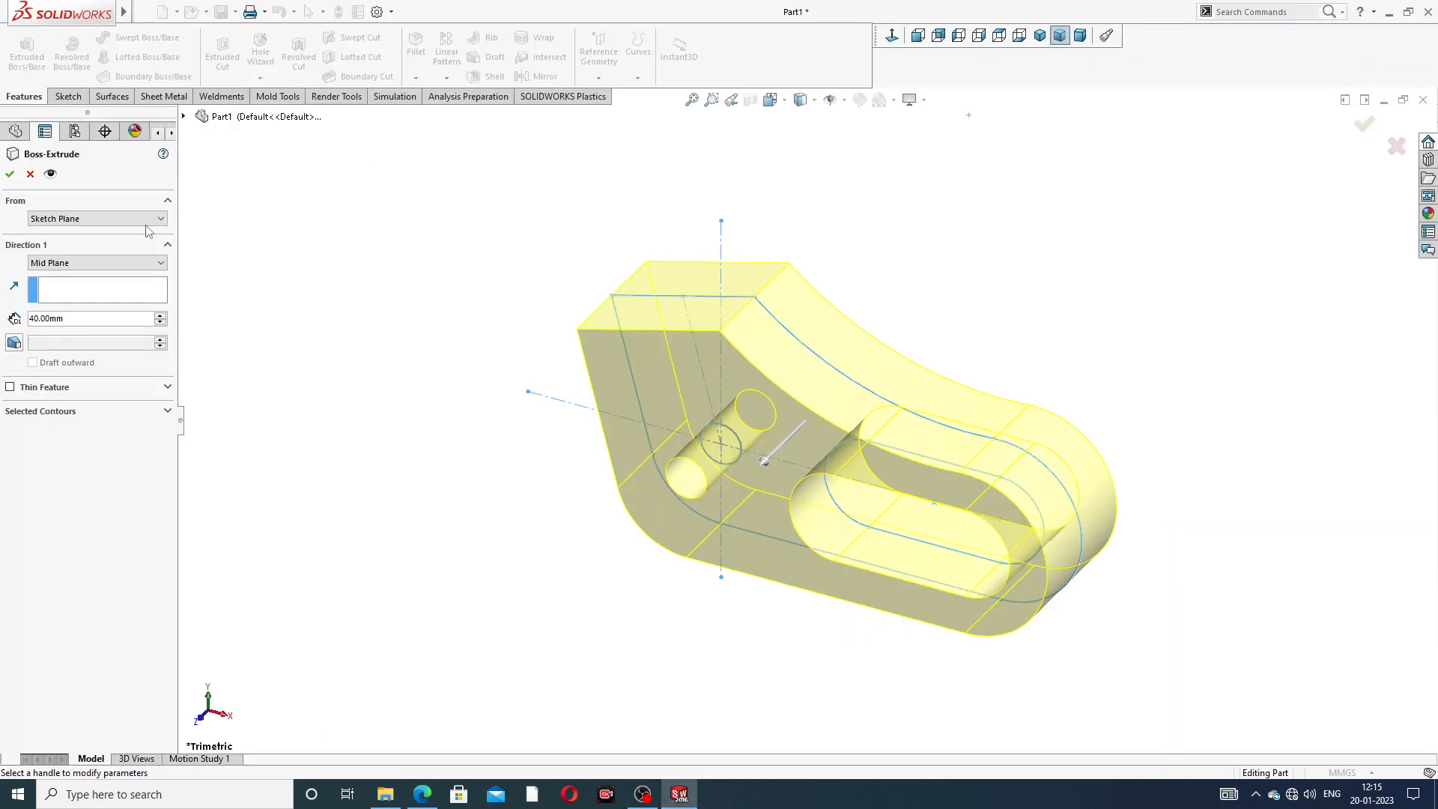
left_click(10, 175)
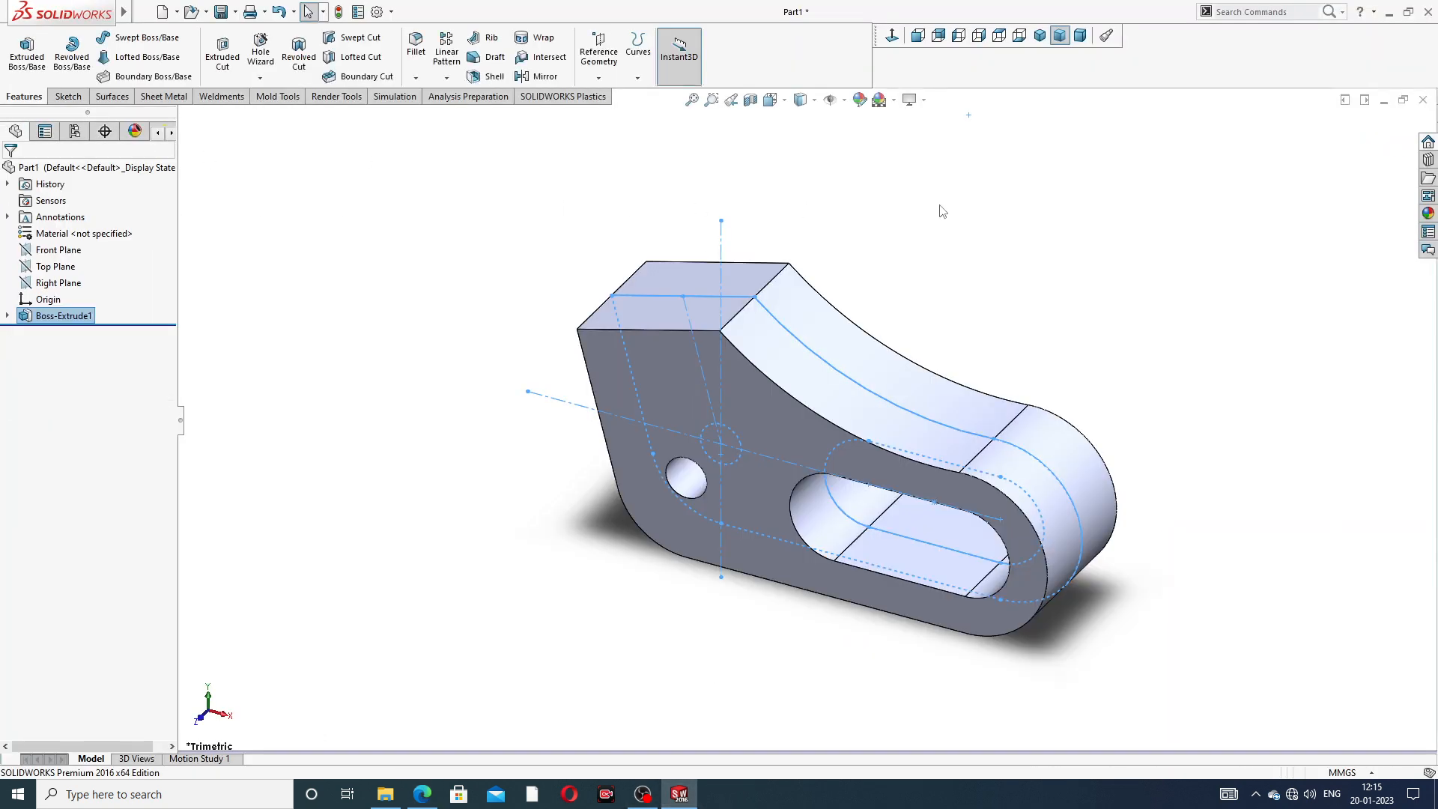
- Start a new sketch on the Front Plane, show it in front view and consult the PDF drawing for the central cutout
mouse_move(908, 417)
middle_mouse_down()
mouse_move(781, 303)
mouse_move(946, 330)
mouse_move(891, 273)
mouse_move(917, 365)
middle_mouse_up()
scroll(782, 370, "up", 3)
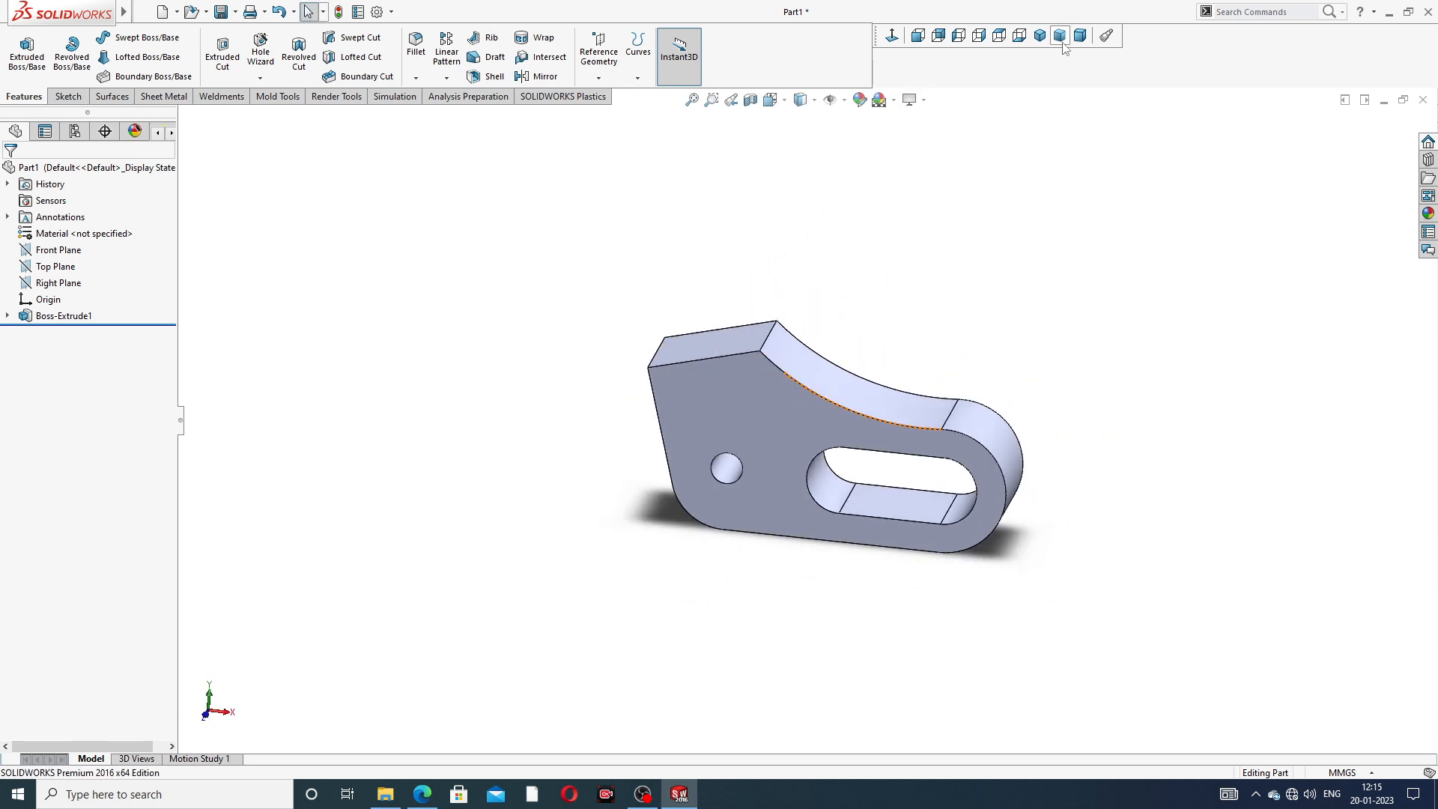
left_click(58, 250)
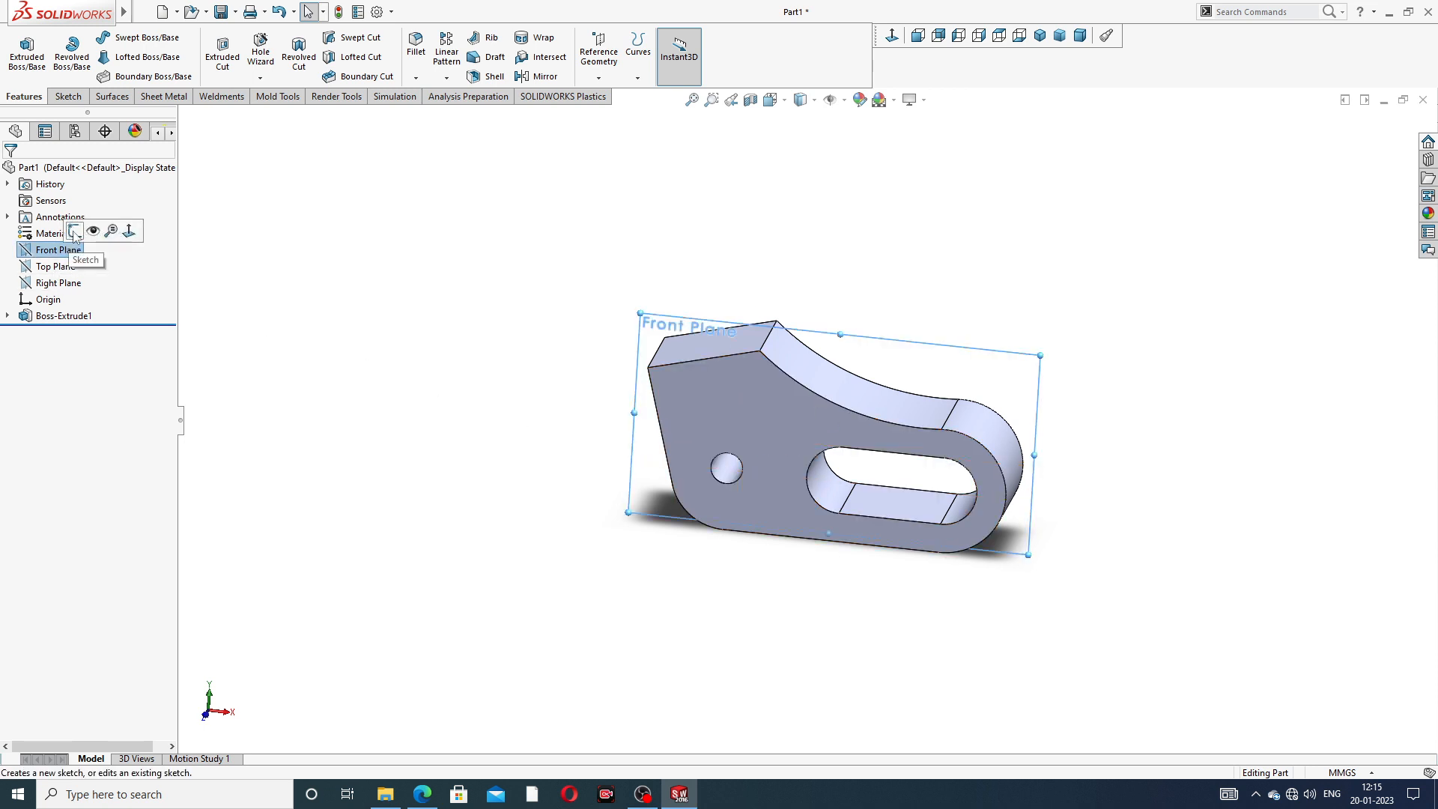
left_click(75, 233)
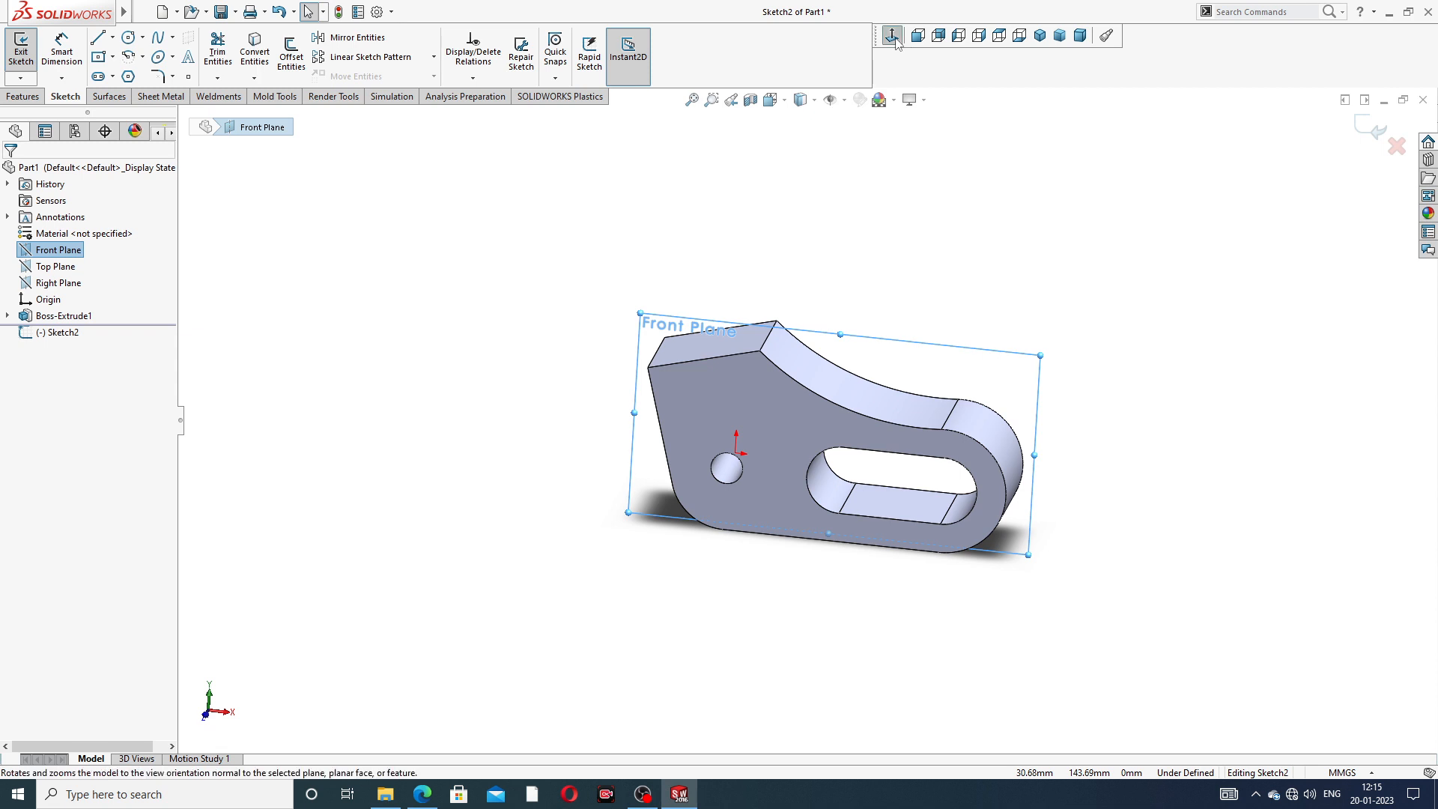
left_click(917, 35)
scroll(912, 305, "up", 1)
scroll(871, 385, "down", 1)
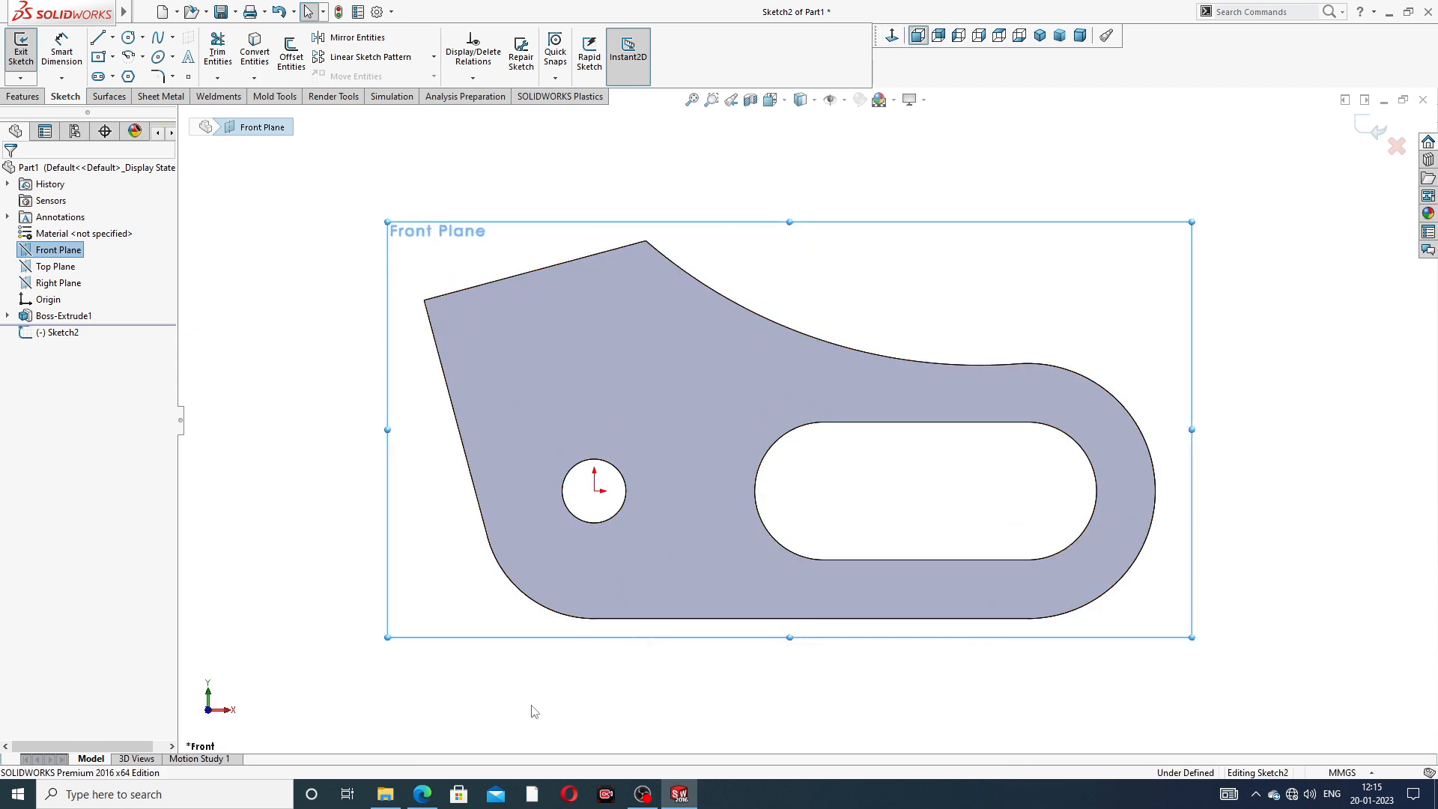
left_click(434, 791)
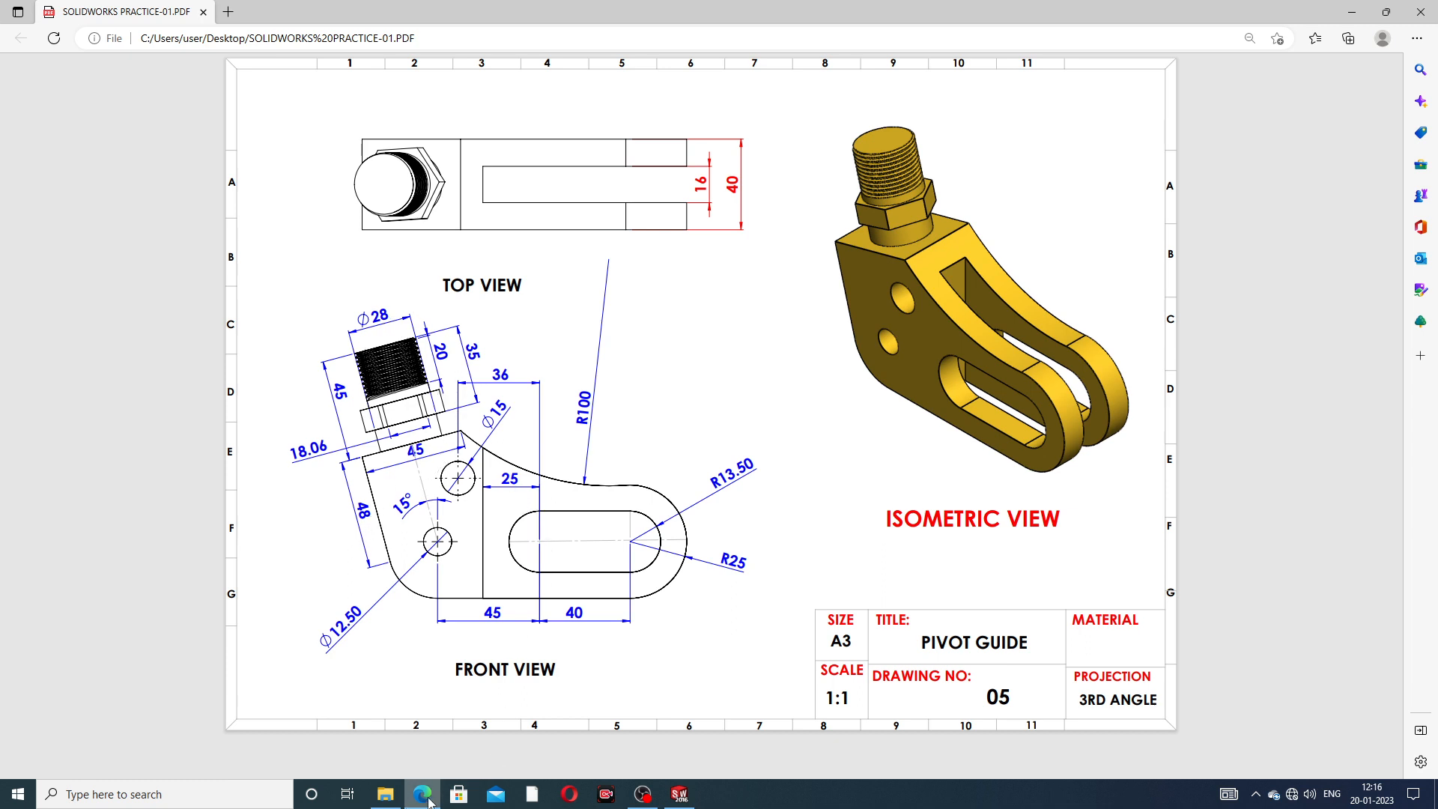
left_click(679, 793)
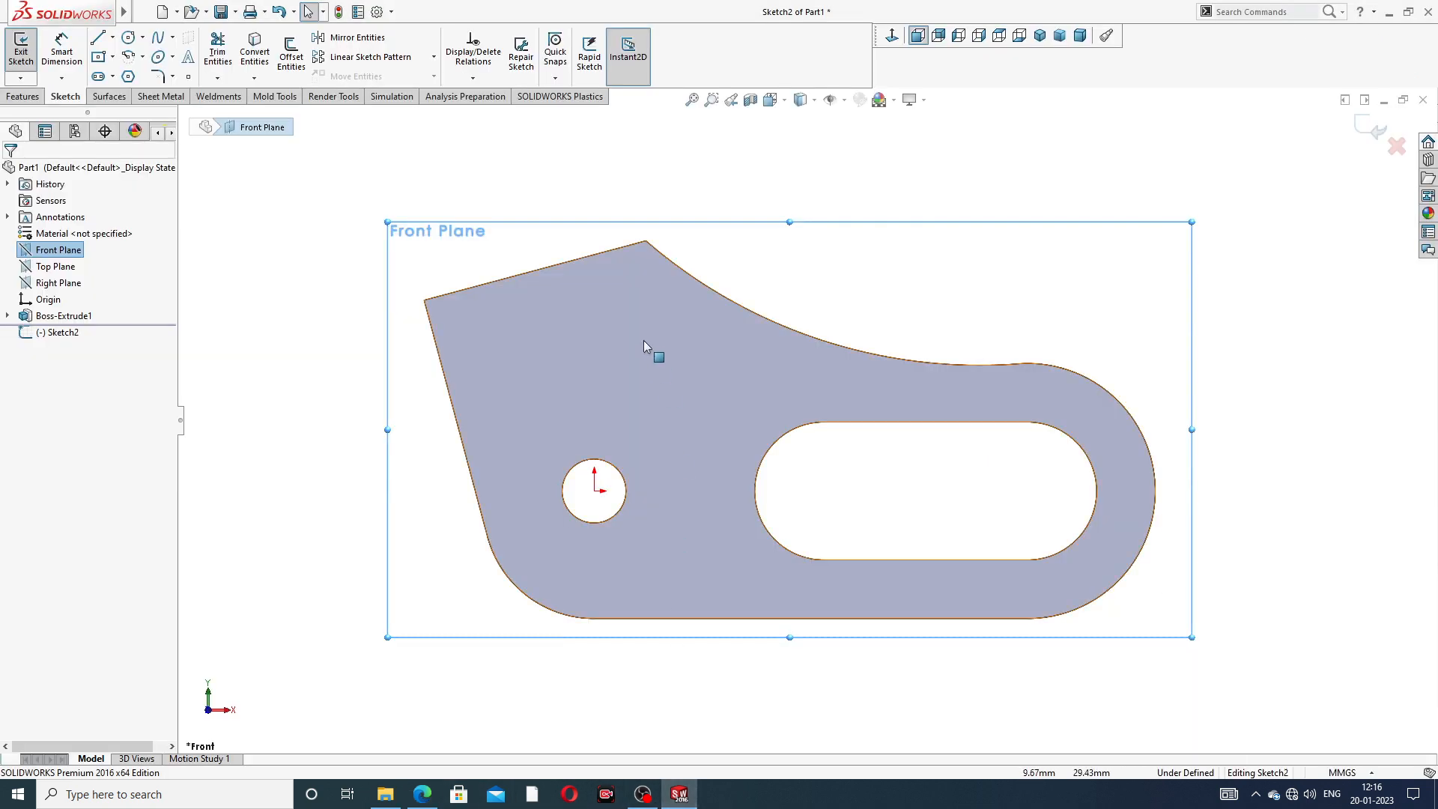
- Convert the body's concave R100 edge, rounded R25 end edge and straight lower edge into sketch entities
left_click(856, 349)
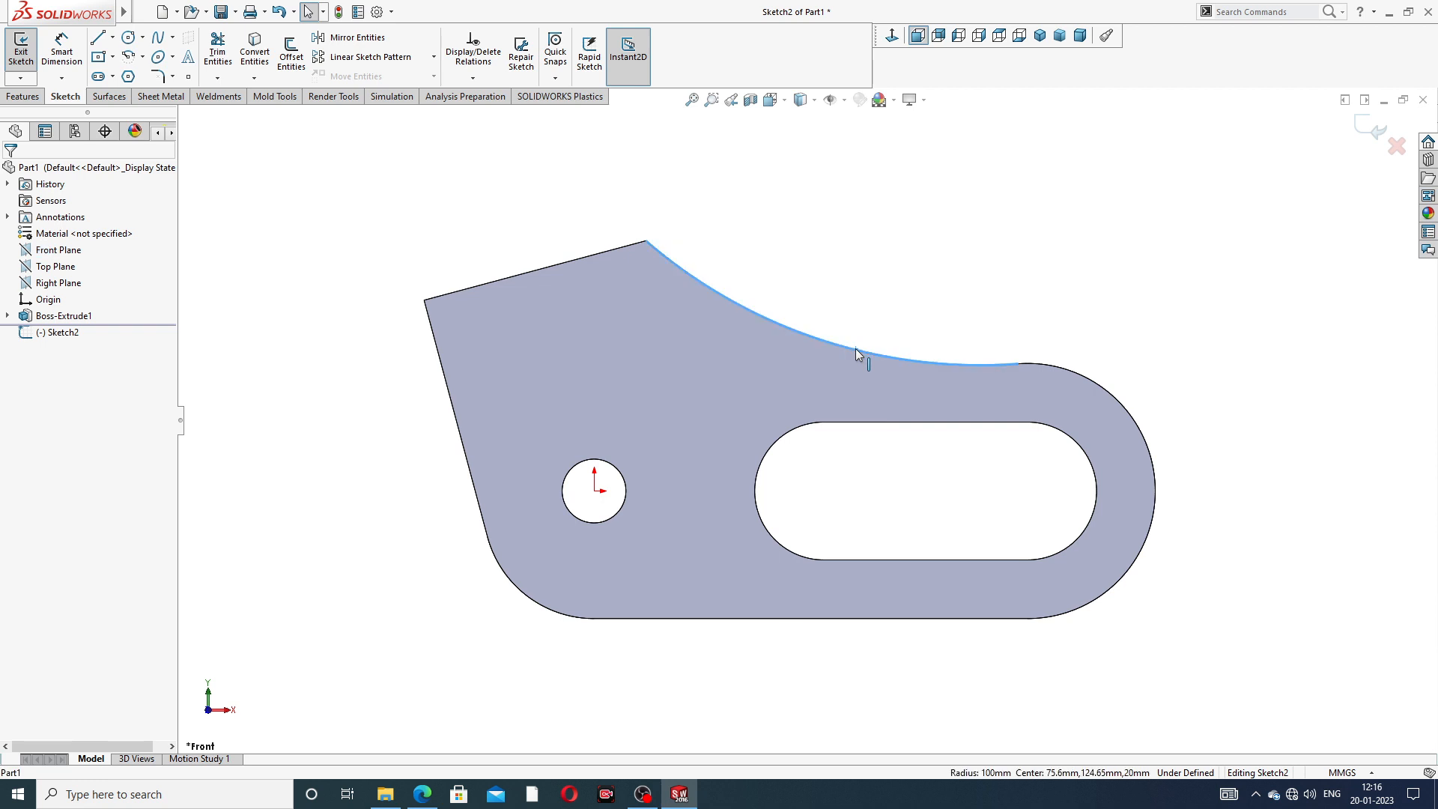
left_click(1104, 390)
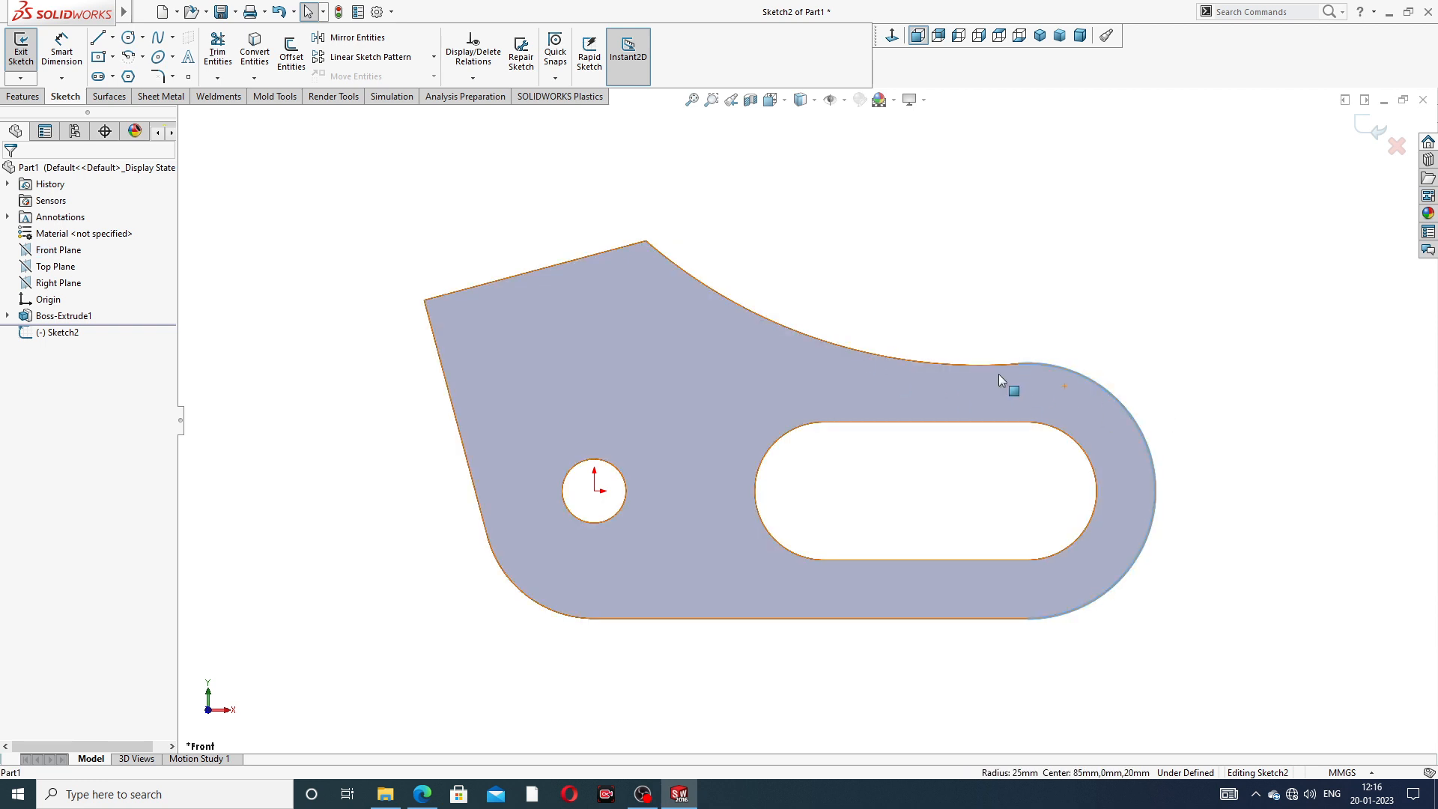
left_click(1093, 253)
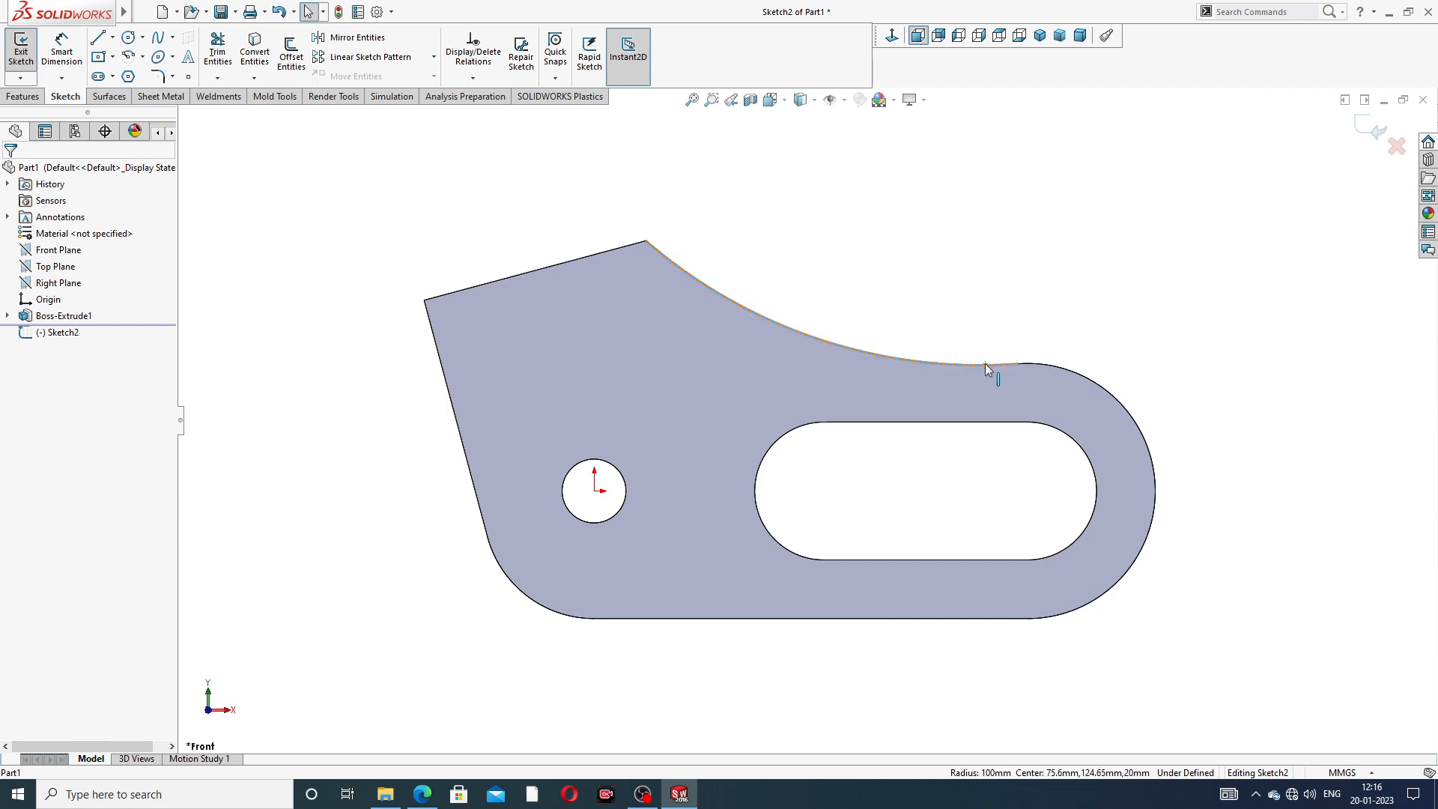
left_click(1069, 376)
left_click(1000, 619, "ctrl")
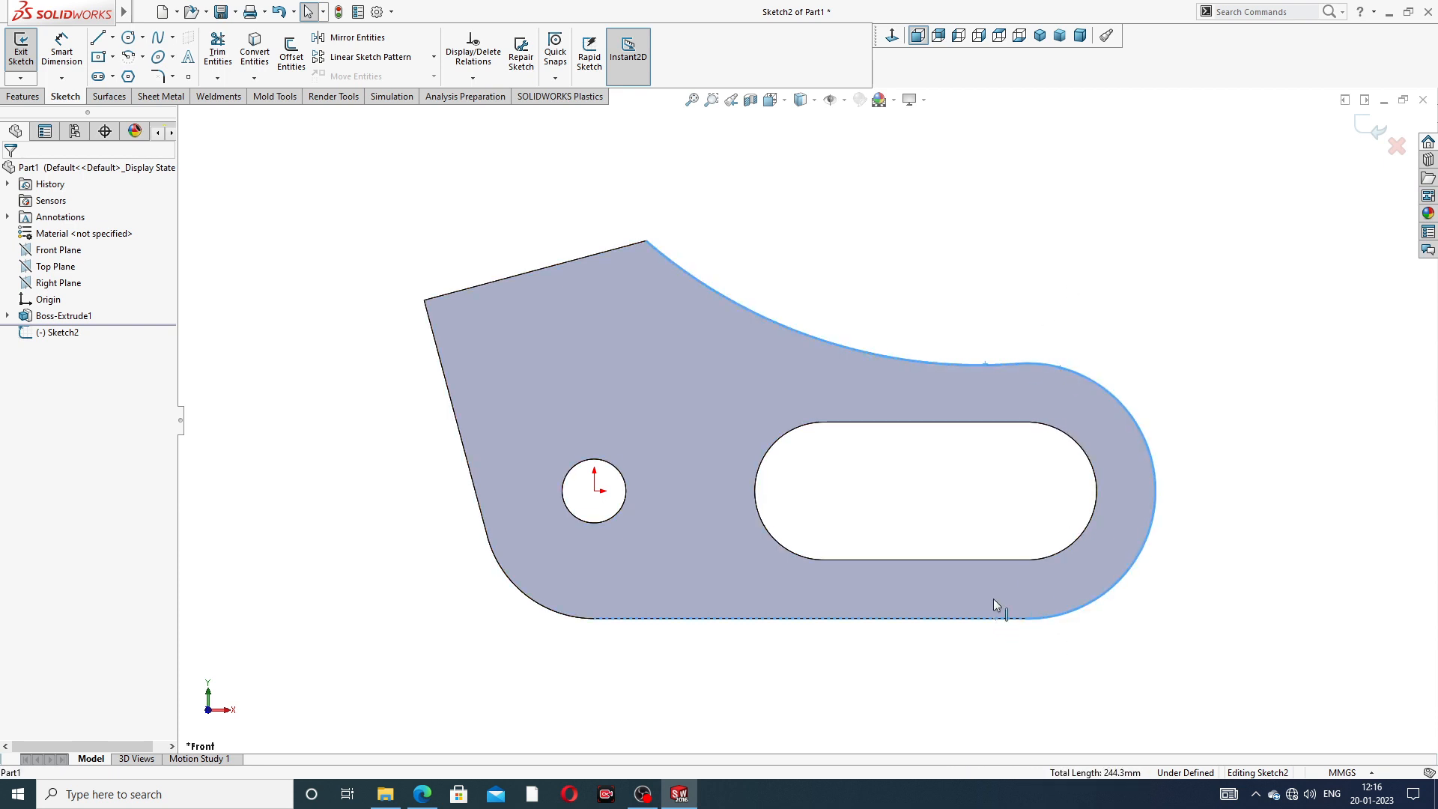
left_click(256, 54)
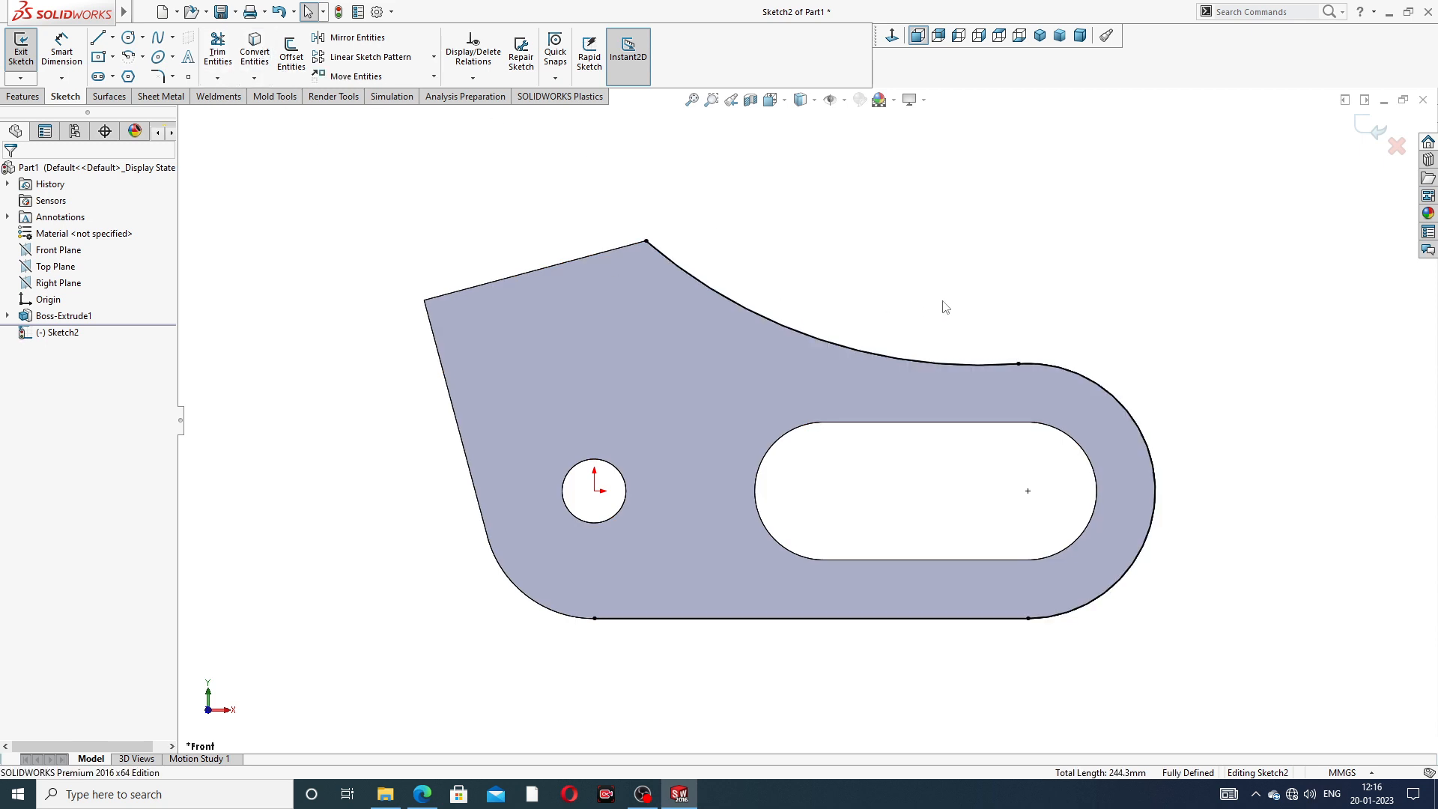
- Sketch a near-vertical line between the hole and the slot, from the lower edge up to the concave arc
left_click(98, 39)
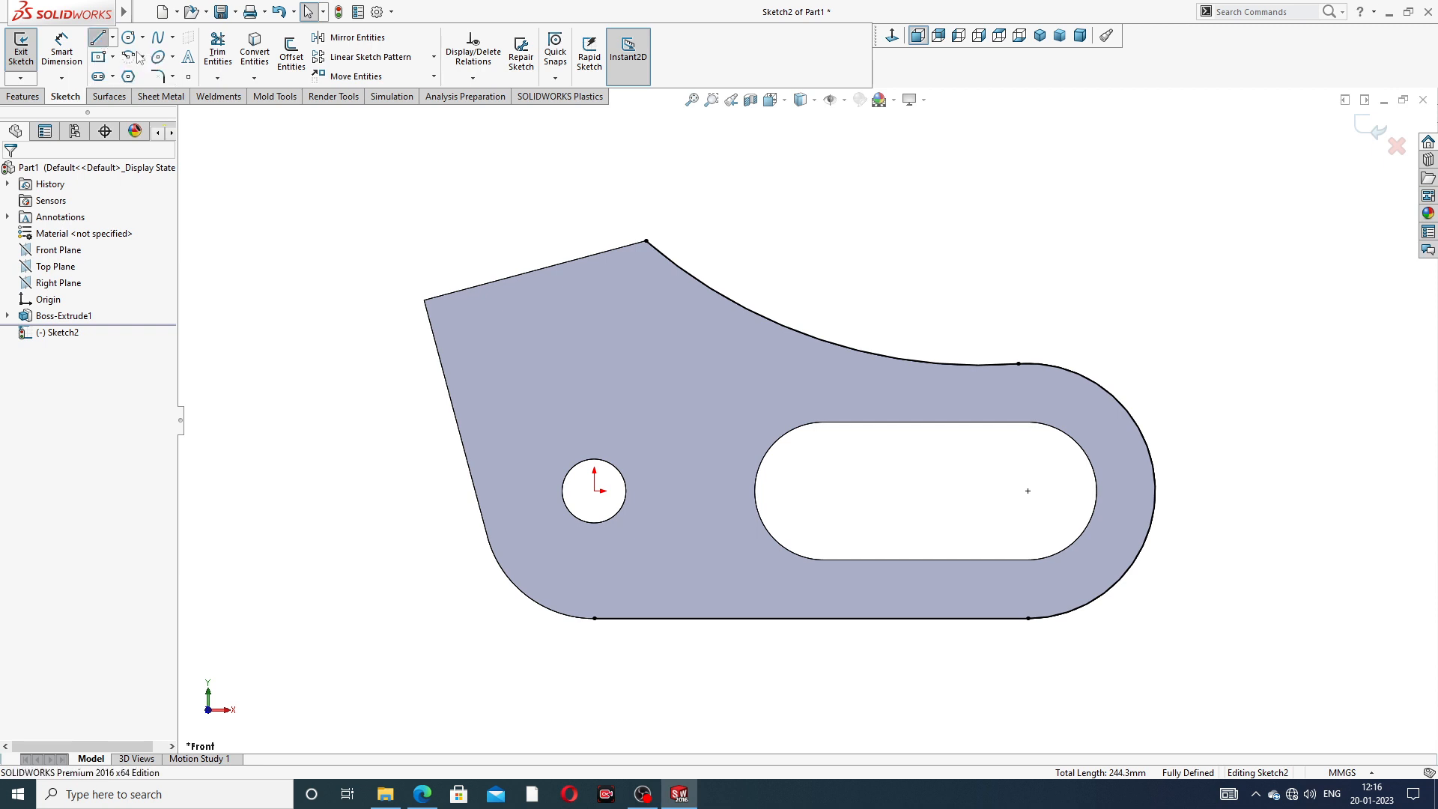
left_click(711, 619)
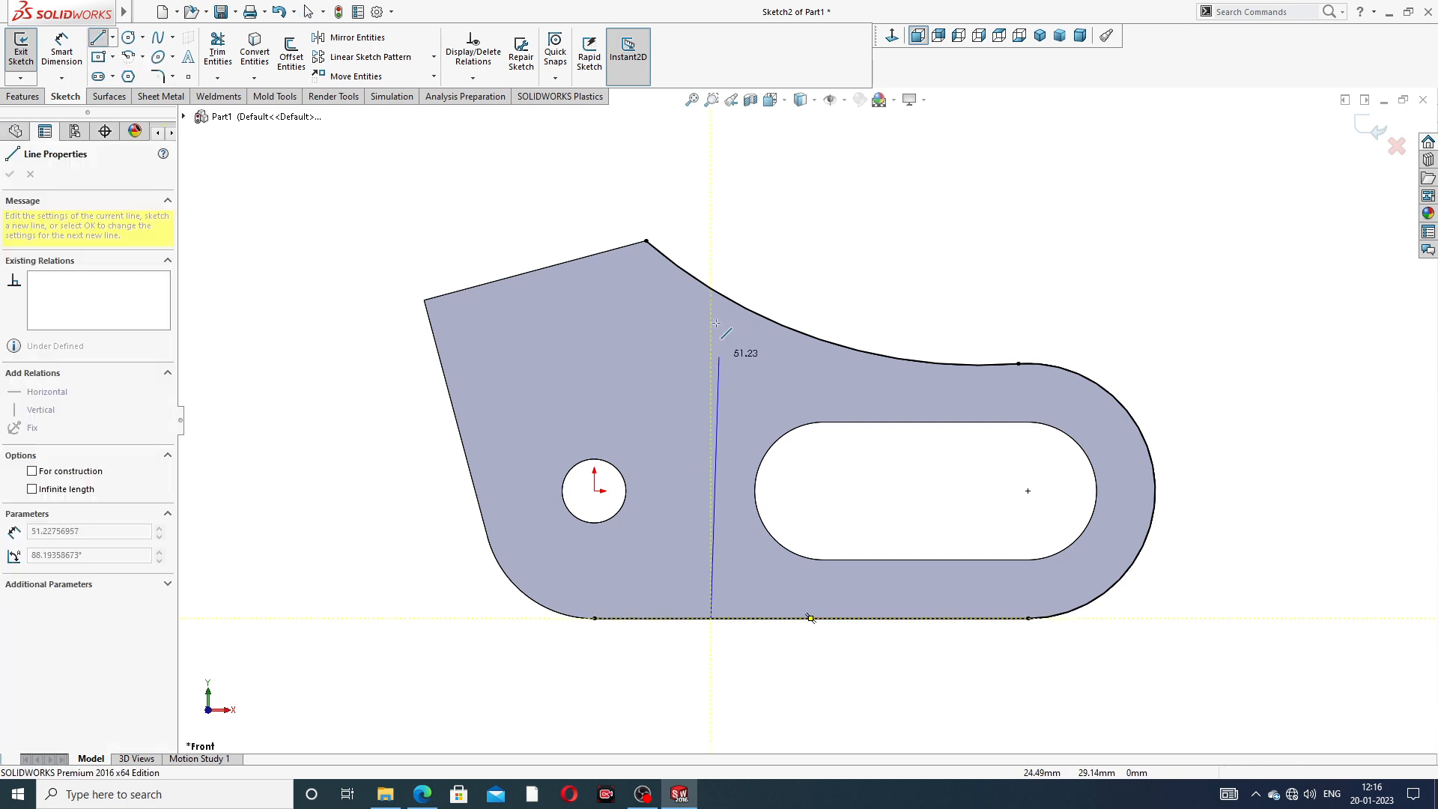
left_click(709, 285)
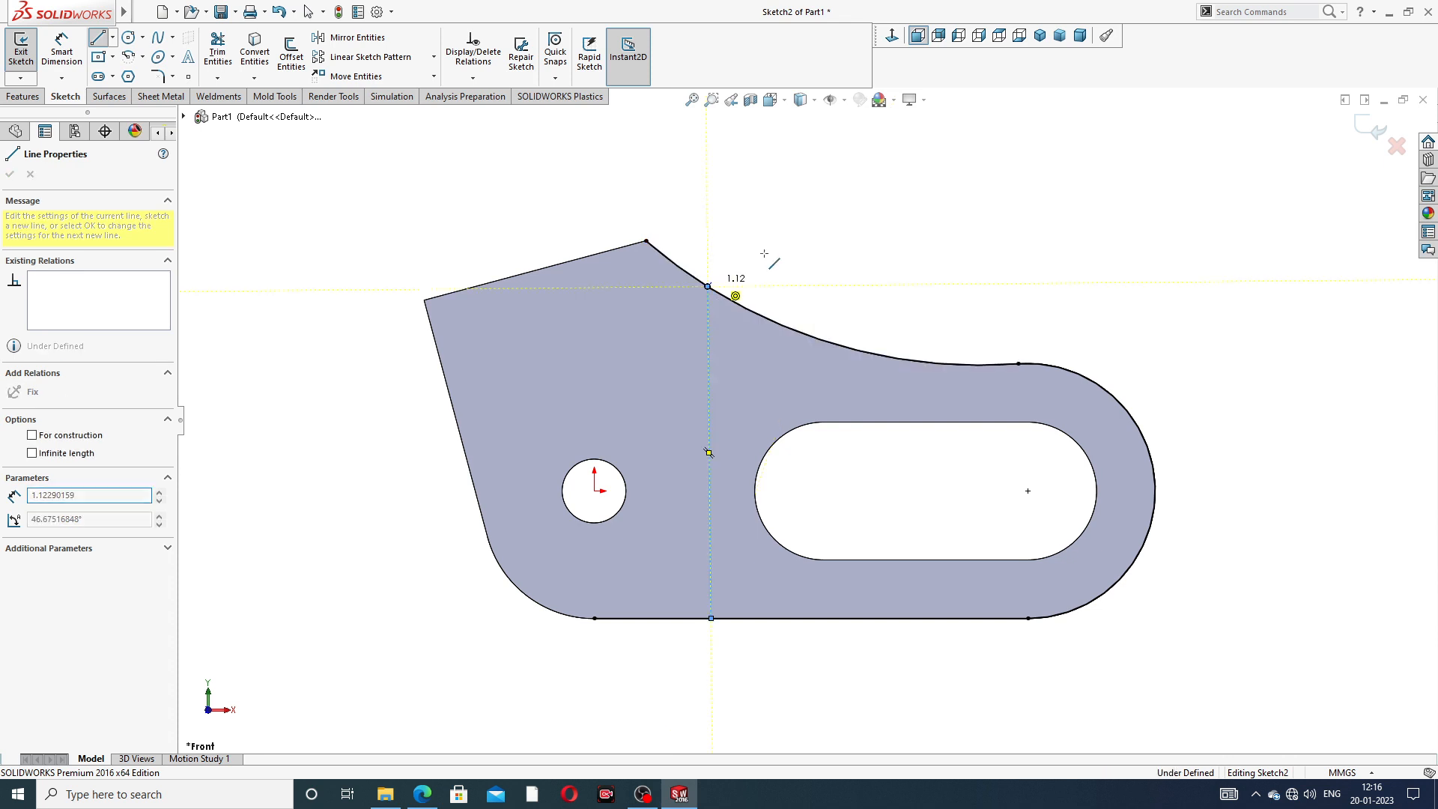
right_click(787, 201)
left_click(826, 254)
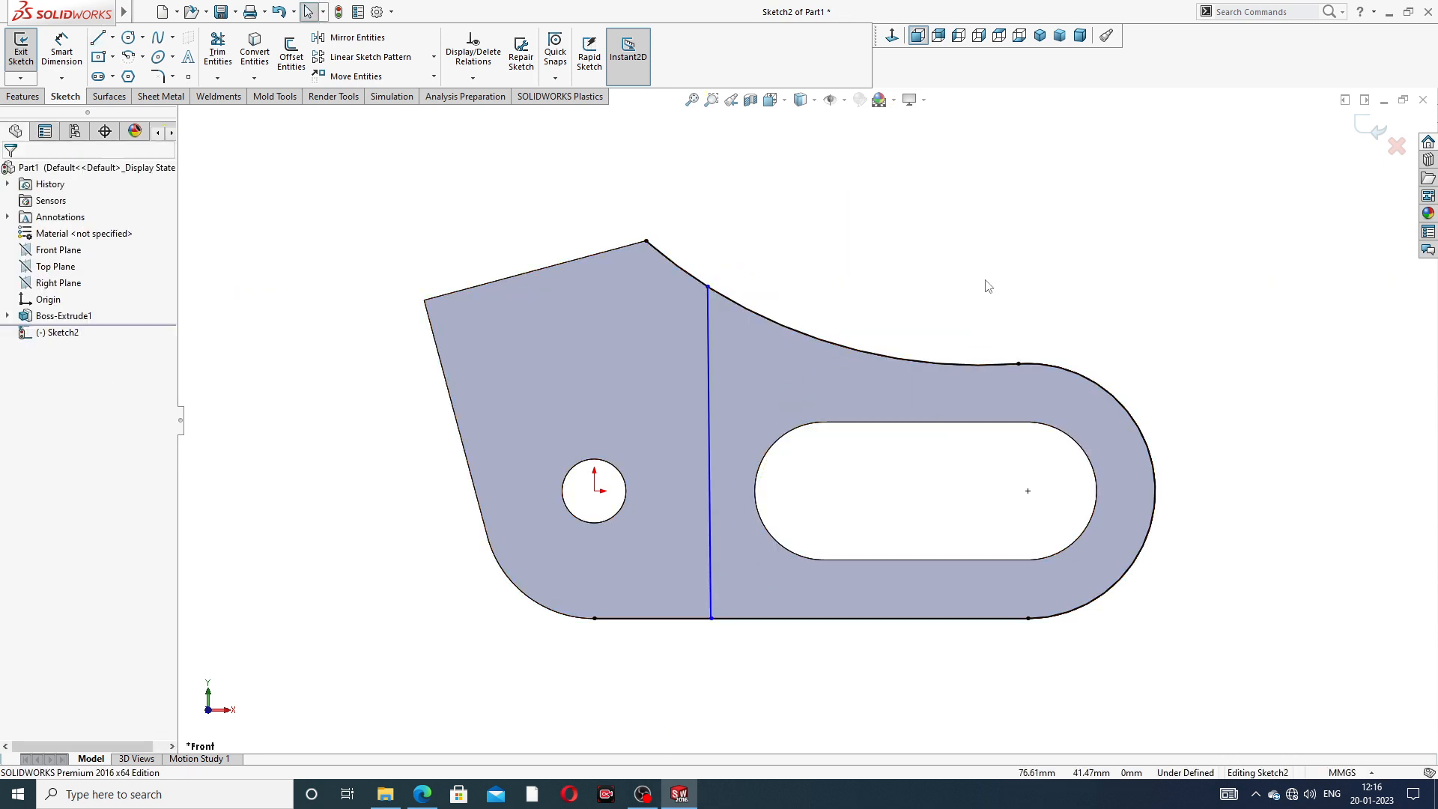
- Trim away the parts of the converted concave arc and lower line on the hole side of the near-vertical line
scroll(838, 318, "down", 1)
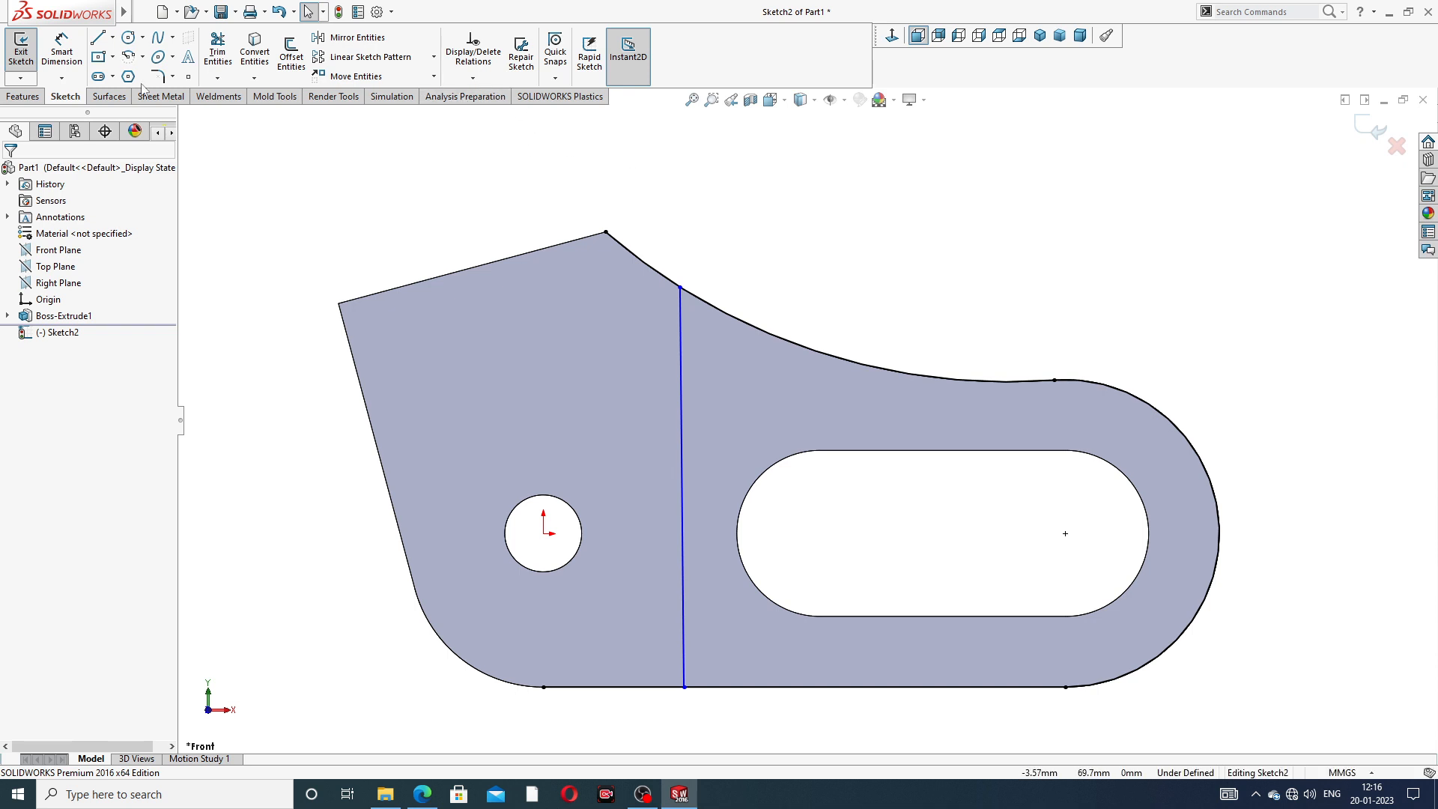
left_click(217, 51)
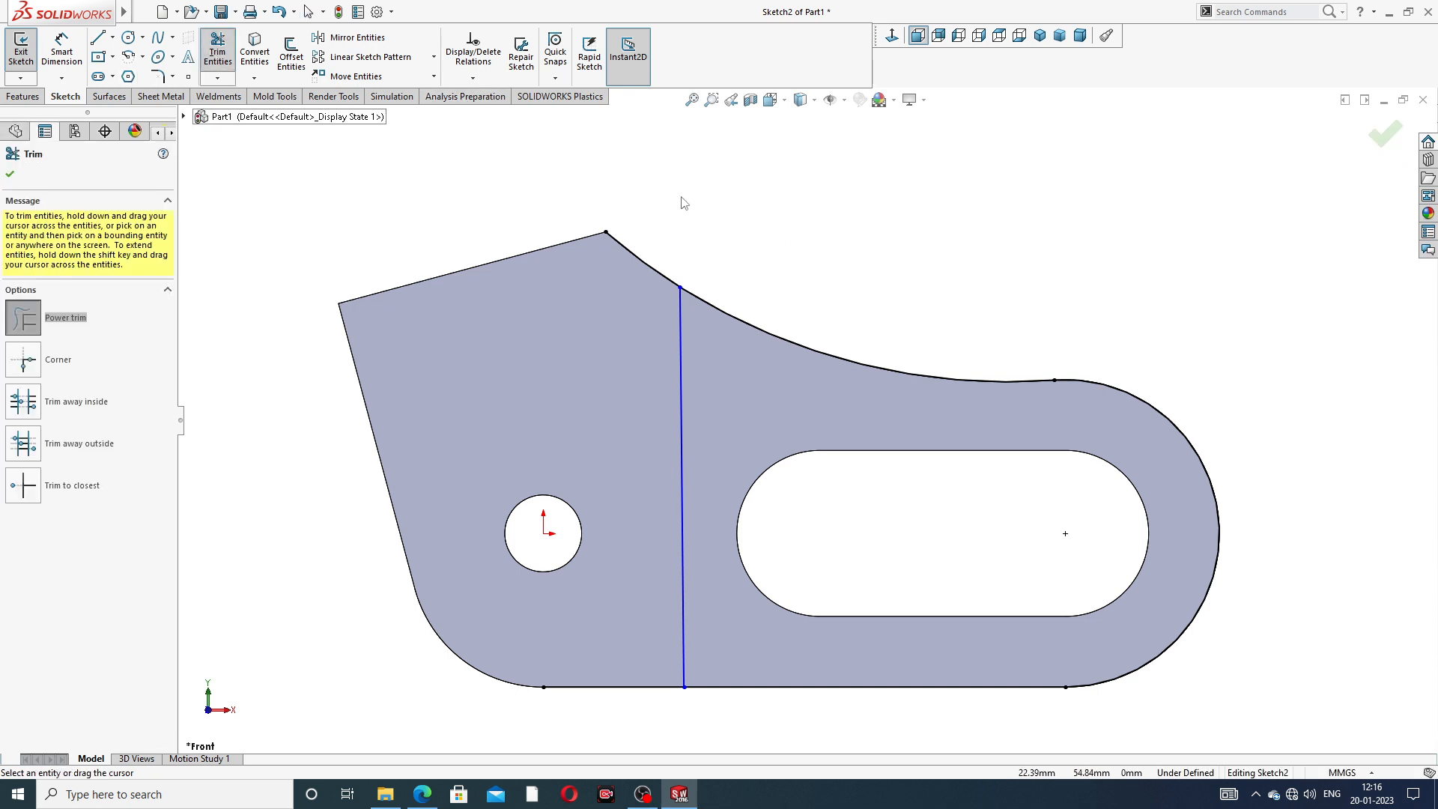
left_click_drag(613, 662, 613, 741)
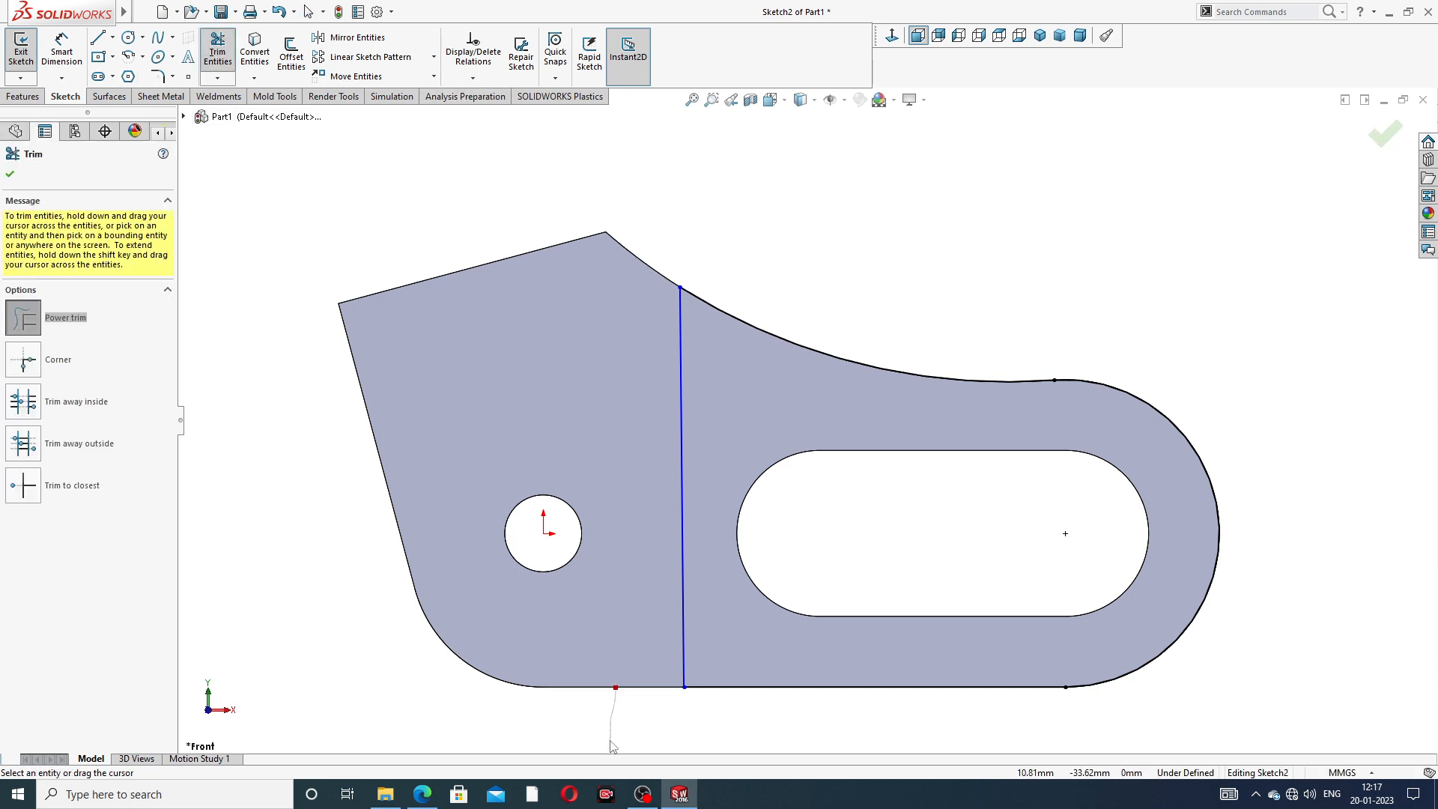
left_click(8, 180)
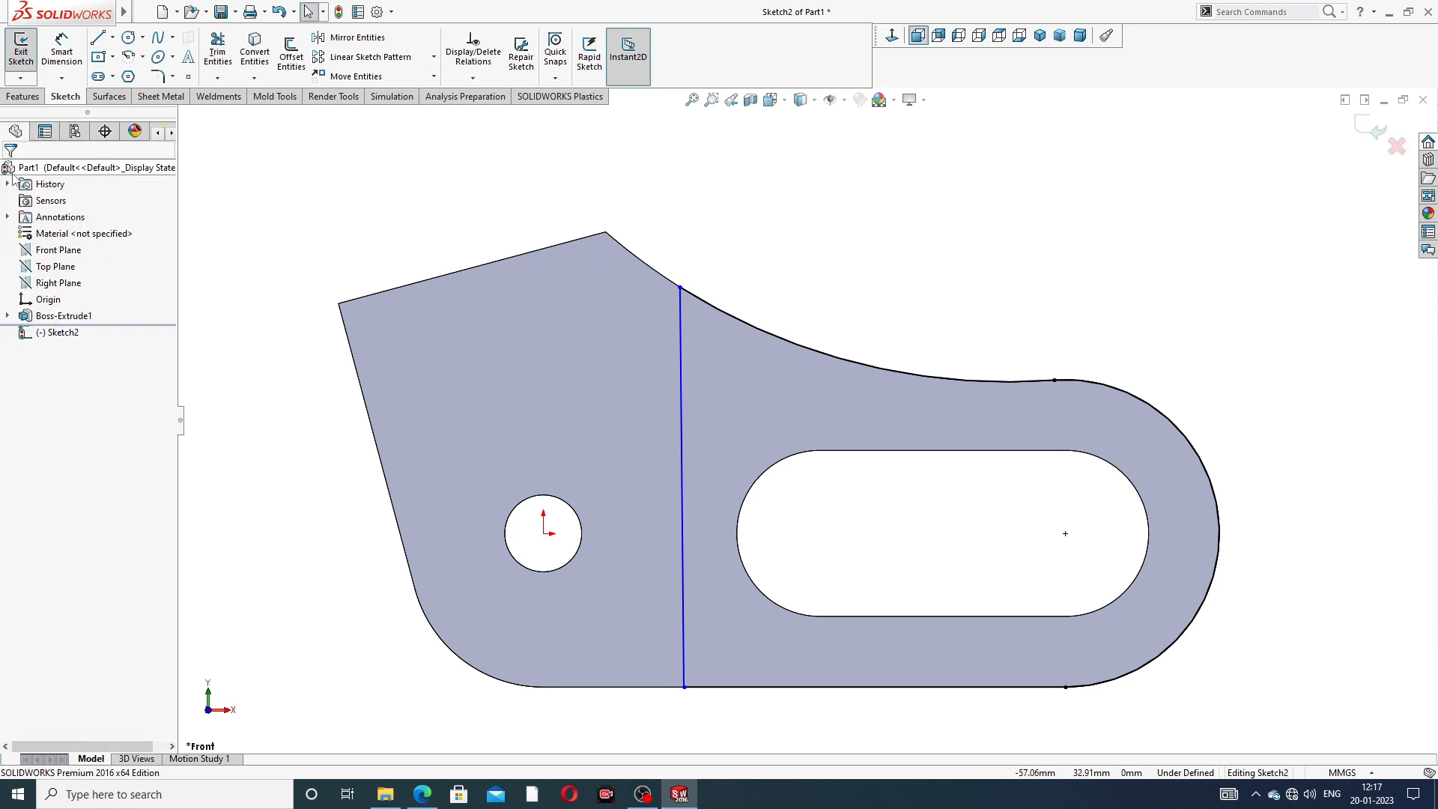
- Dimension the near-vertical line 25 mm from the centre of the slot's nearer end arc
left_click(62, 51)
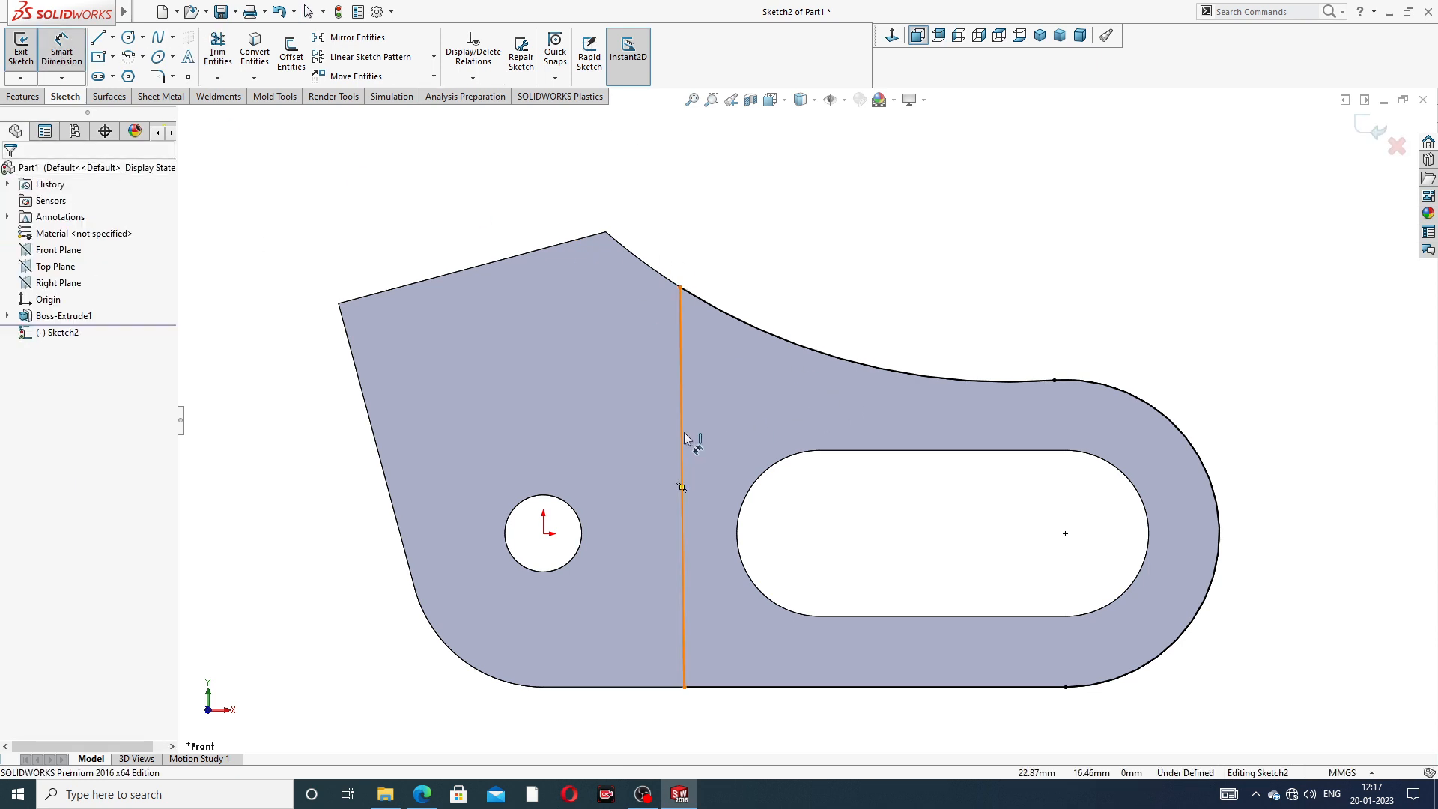
left_click(682, 482)
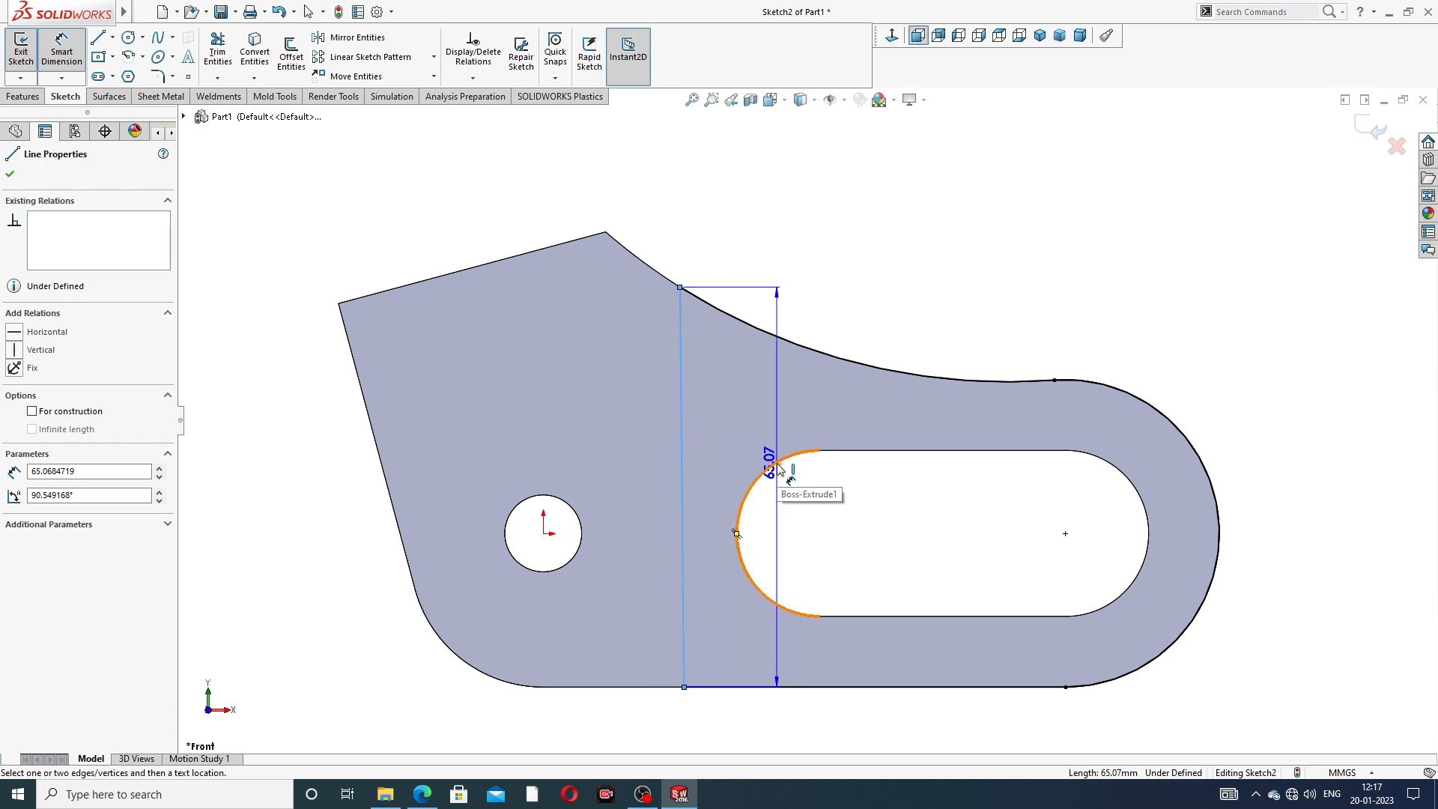
left_click(779, 470)
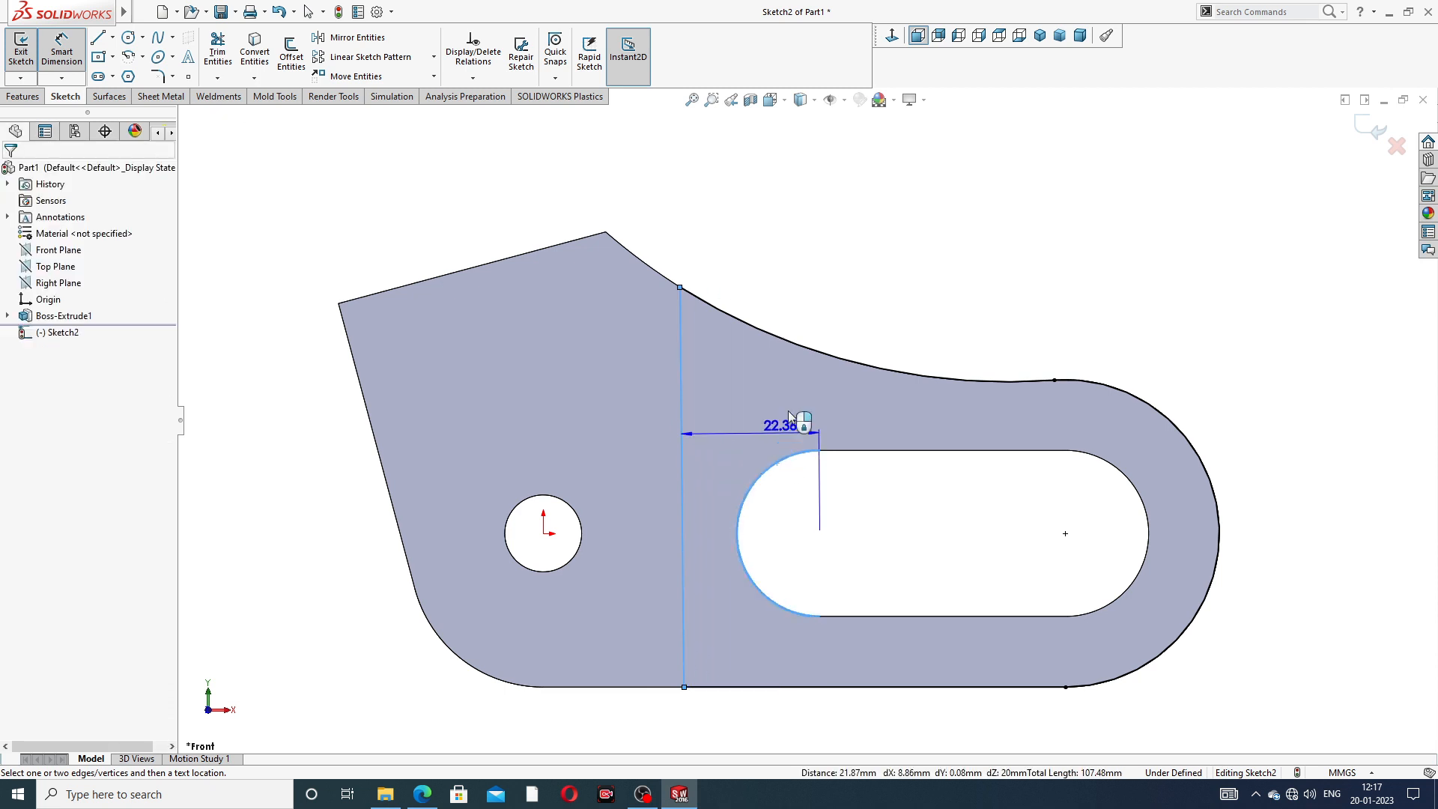
left_click(752, 386)
type("25")
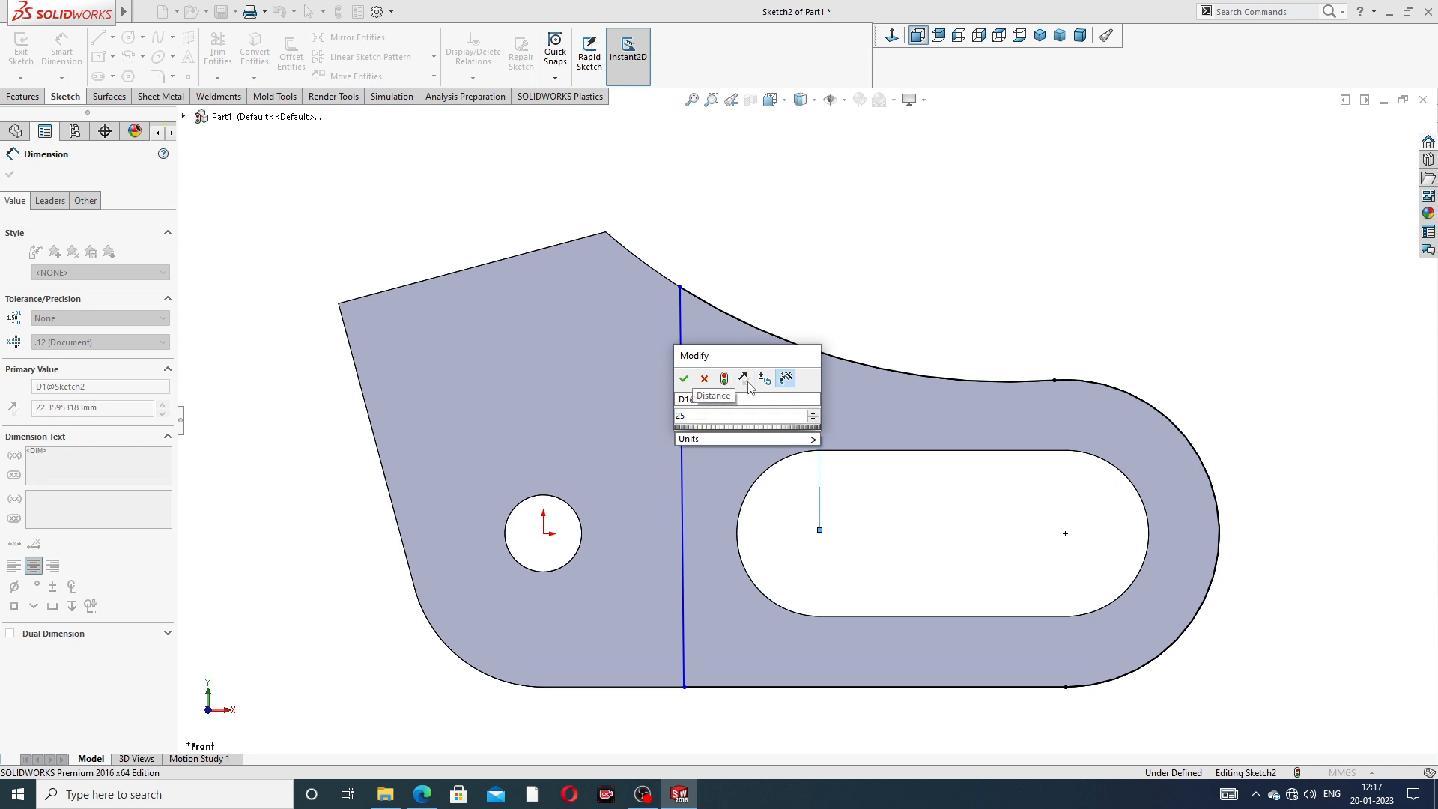
key("Return")
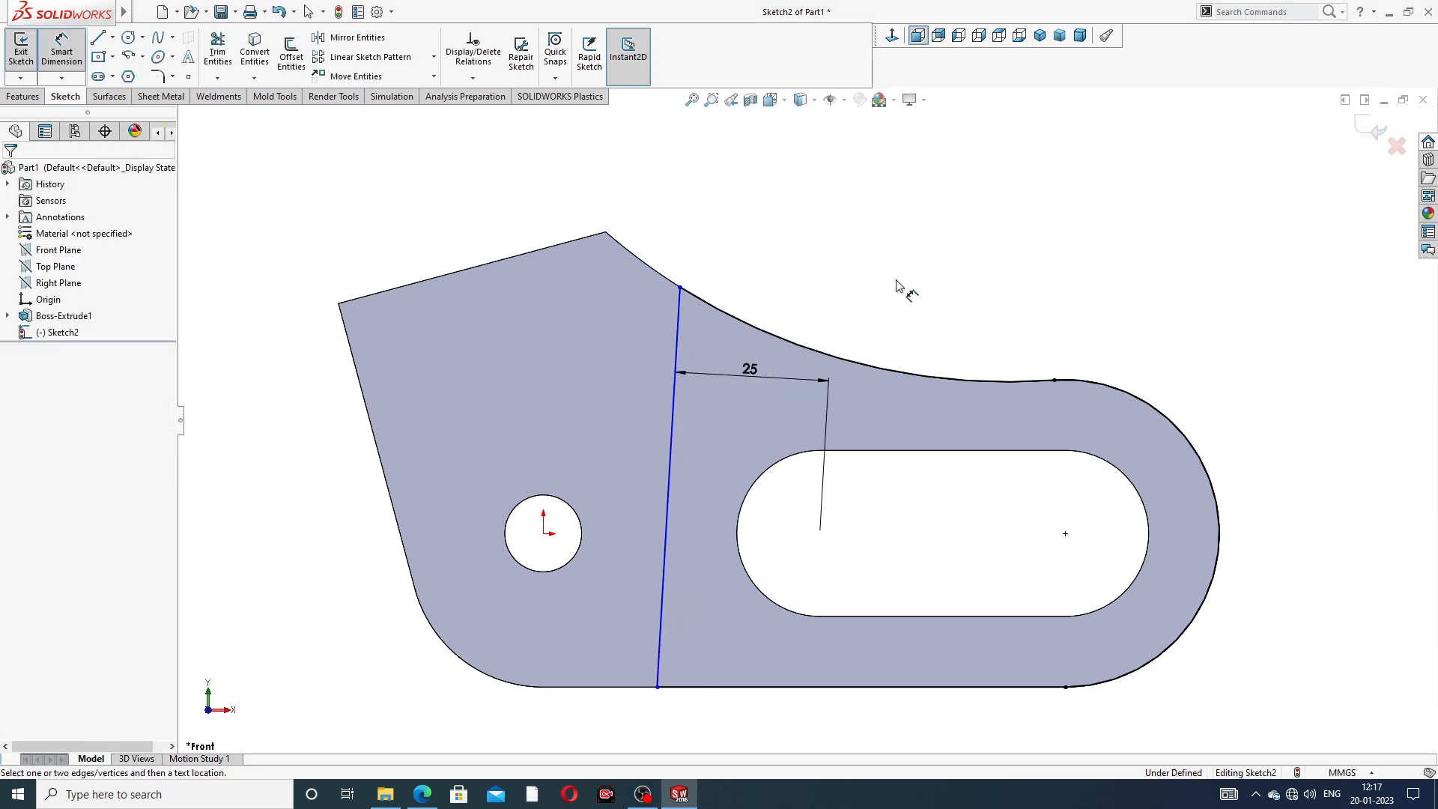
- Leave the dimension tool and add a Vertical relation to the line between the hole and the slot
right_click(824, 241)
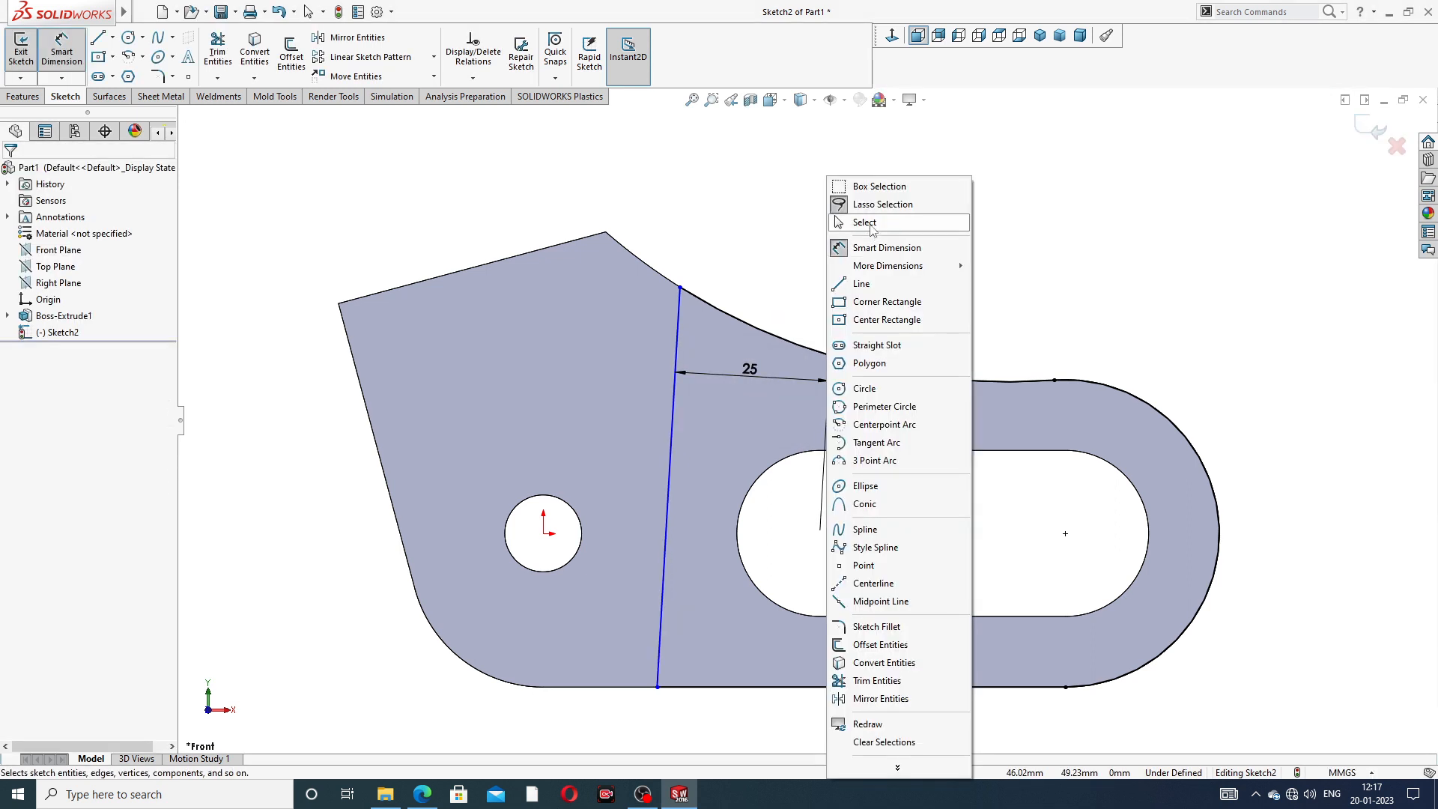
left_click(861, 222)
left_click(674, 397)
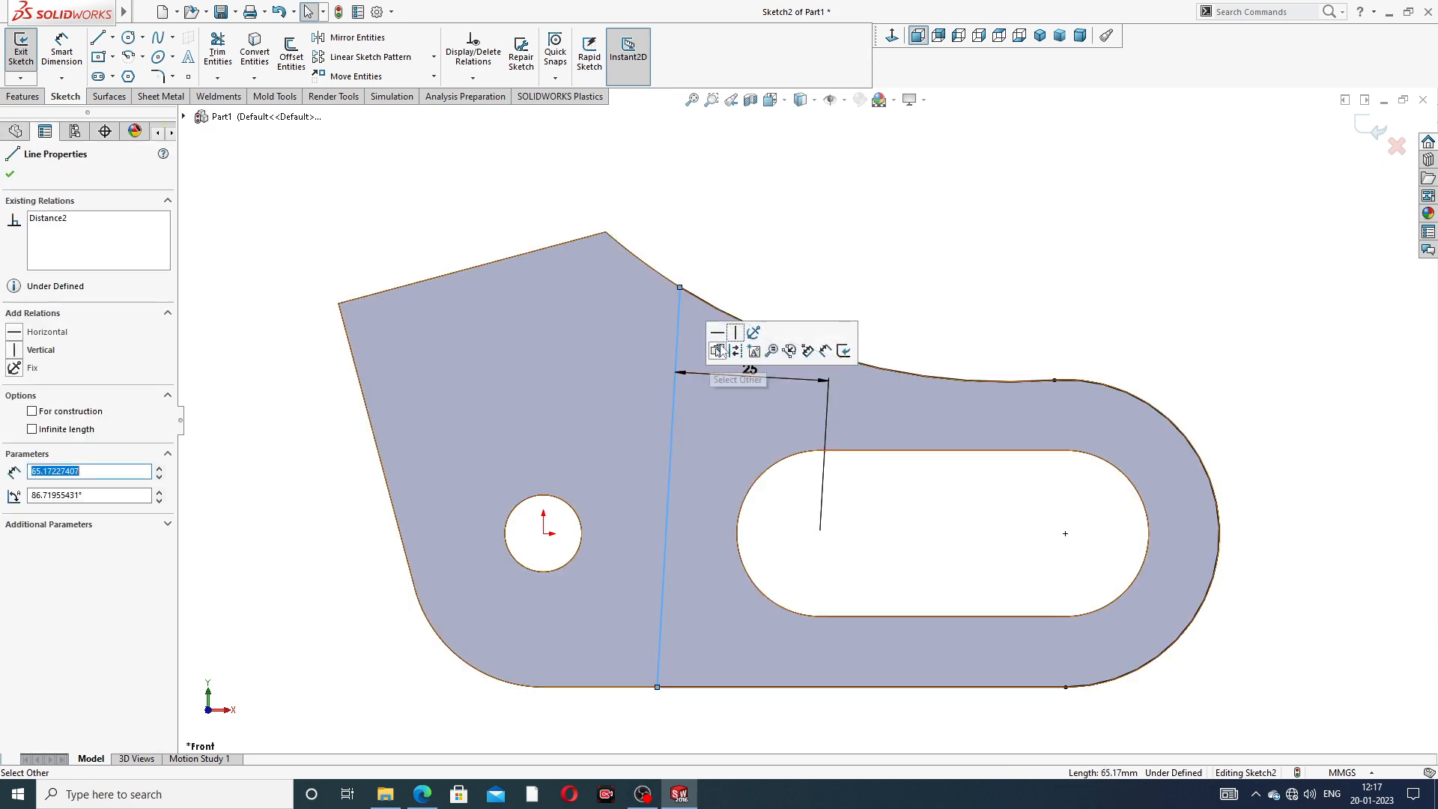
left_click(736, 333)
key("Escape")
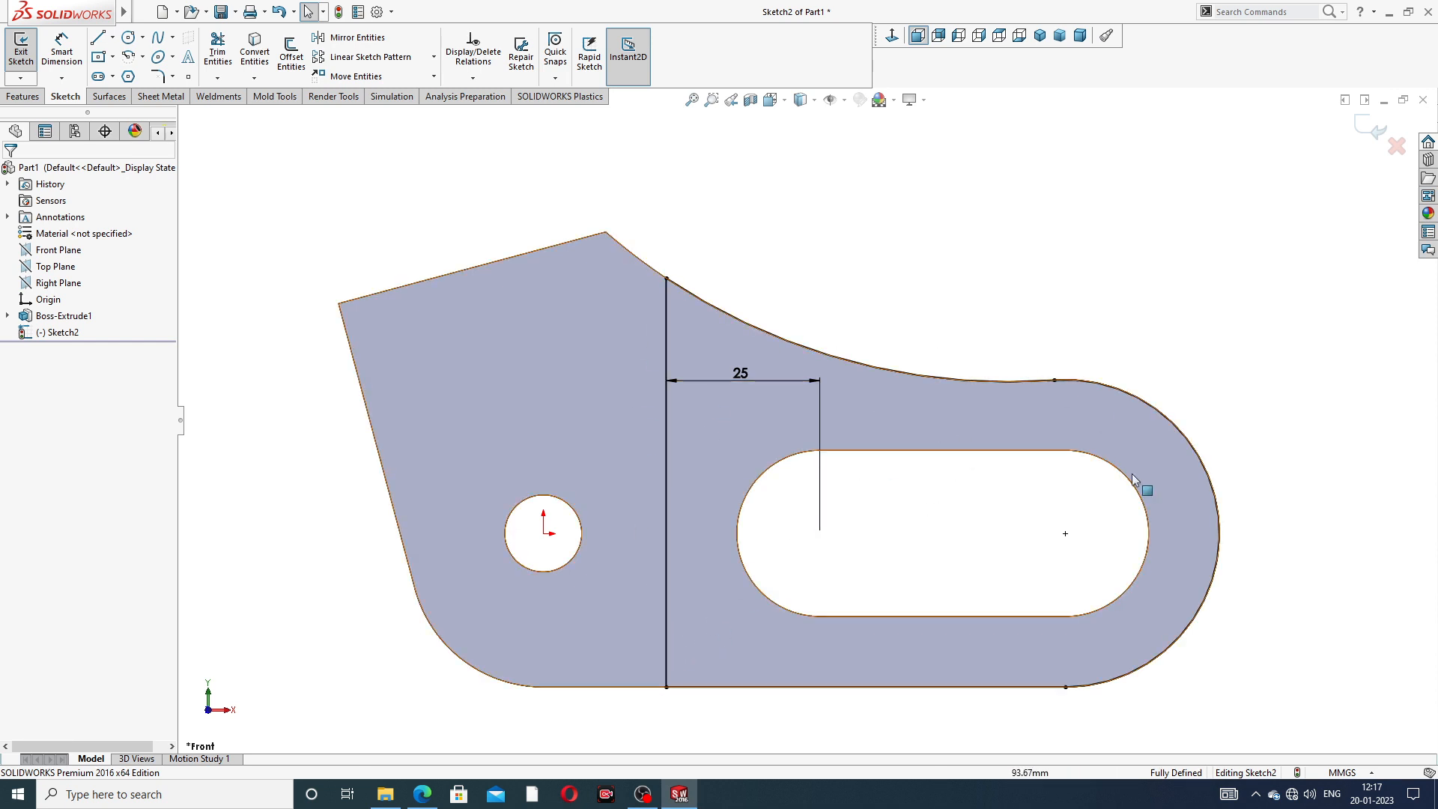
- Cut the closed profile through the body with an Extruded Cut, 16 mm deep with the Mid Plane end condition
scroll(855, 516, "up", 3)
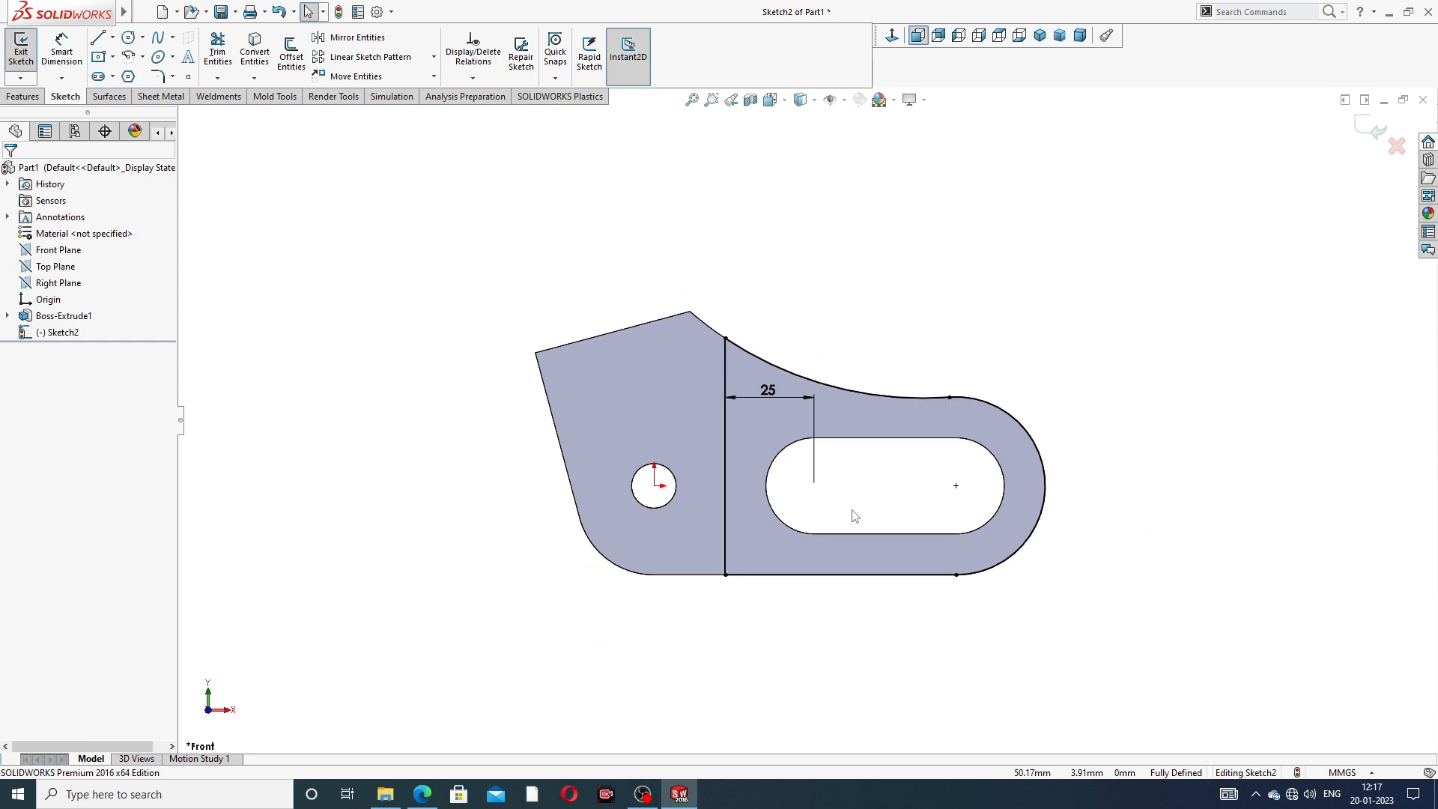
middle_click_drag(854, 515, 846, 546)
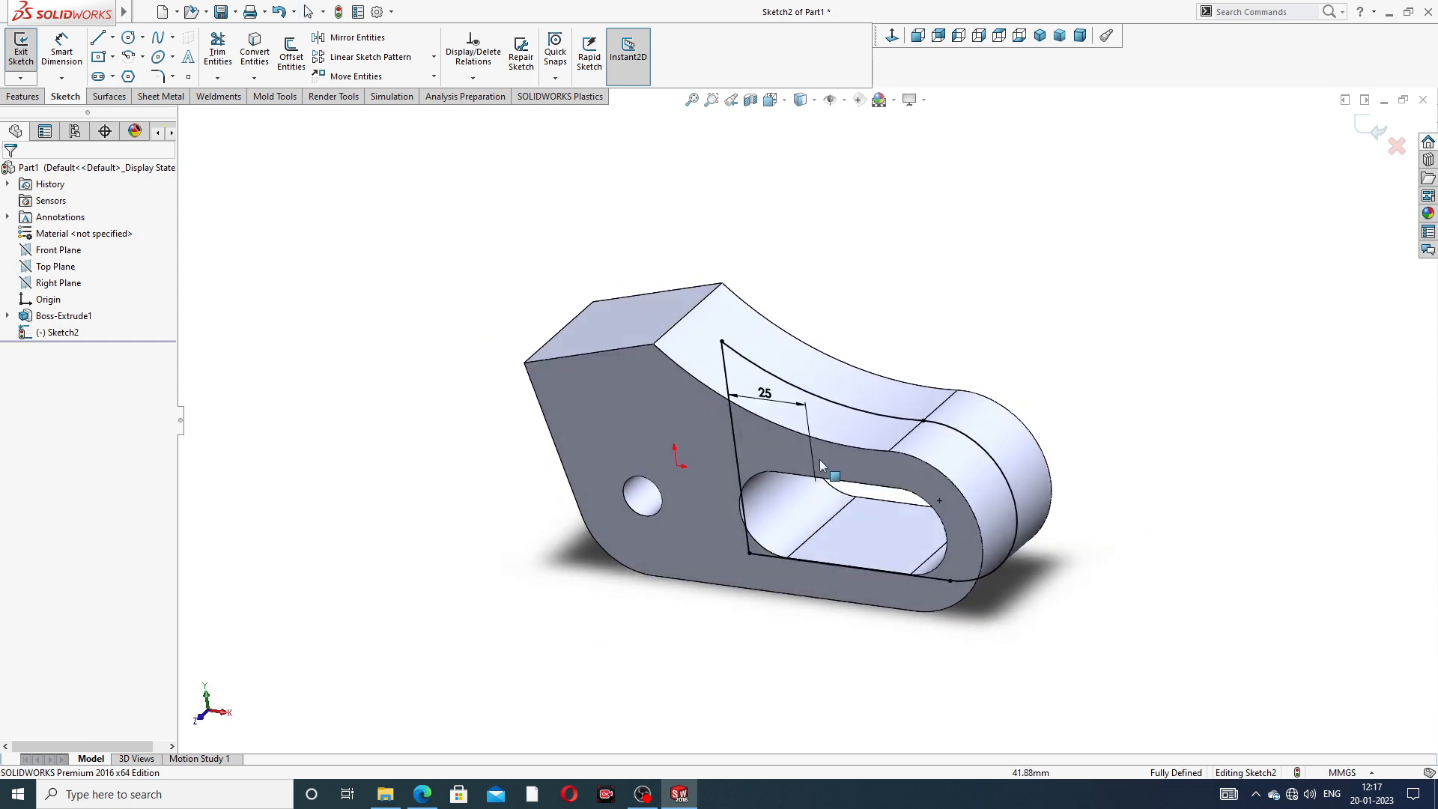
left_click(889, 40)
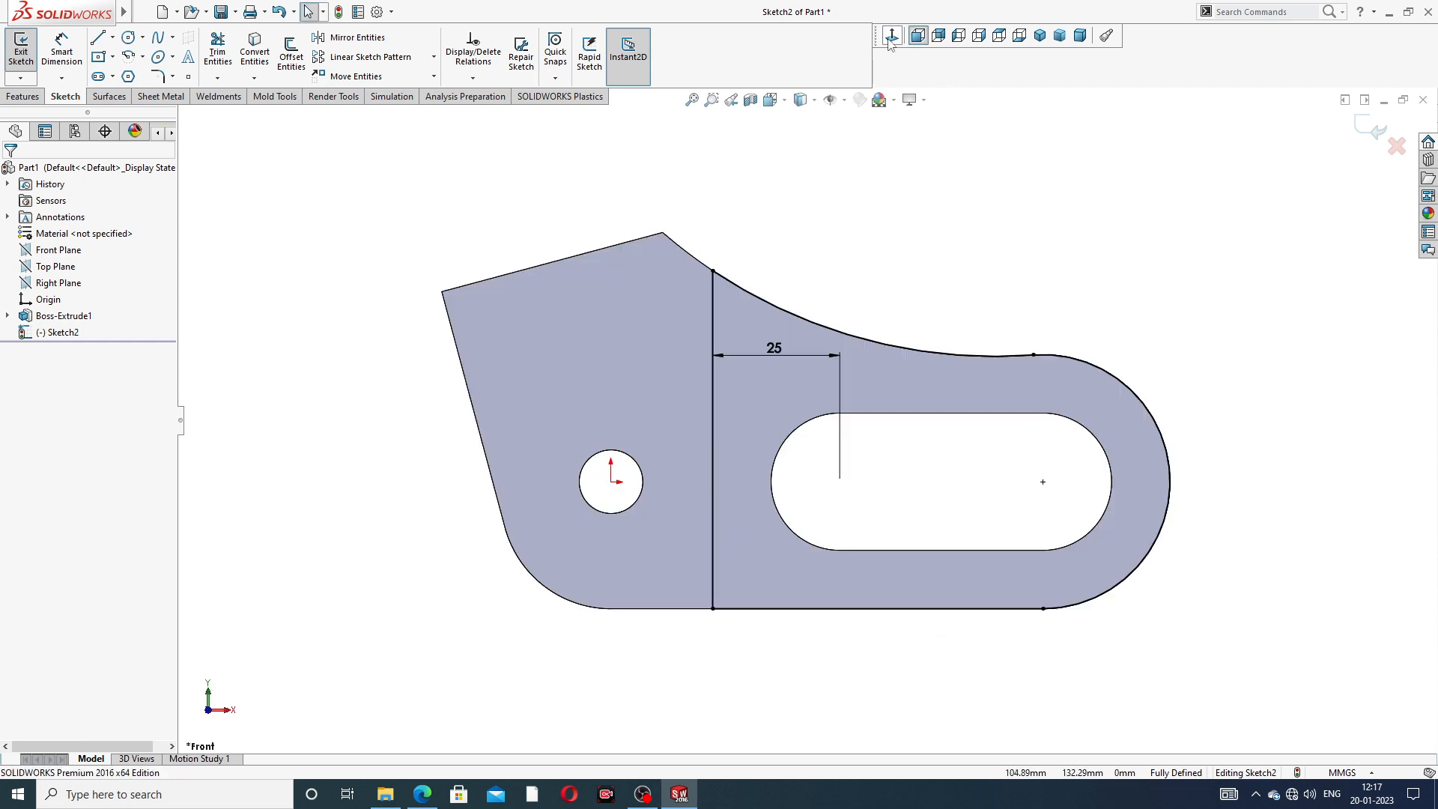
left_click(1039, 35)
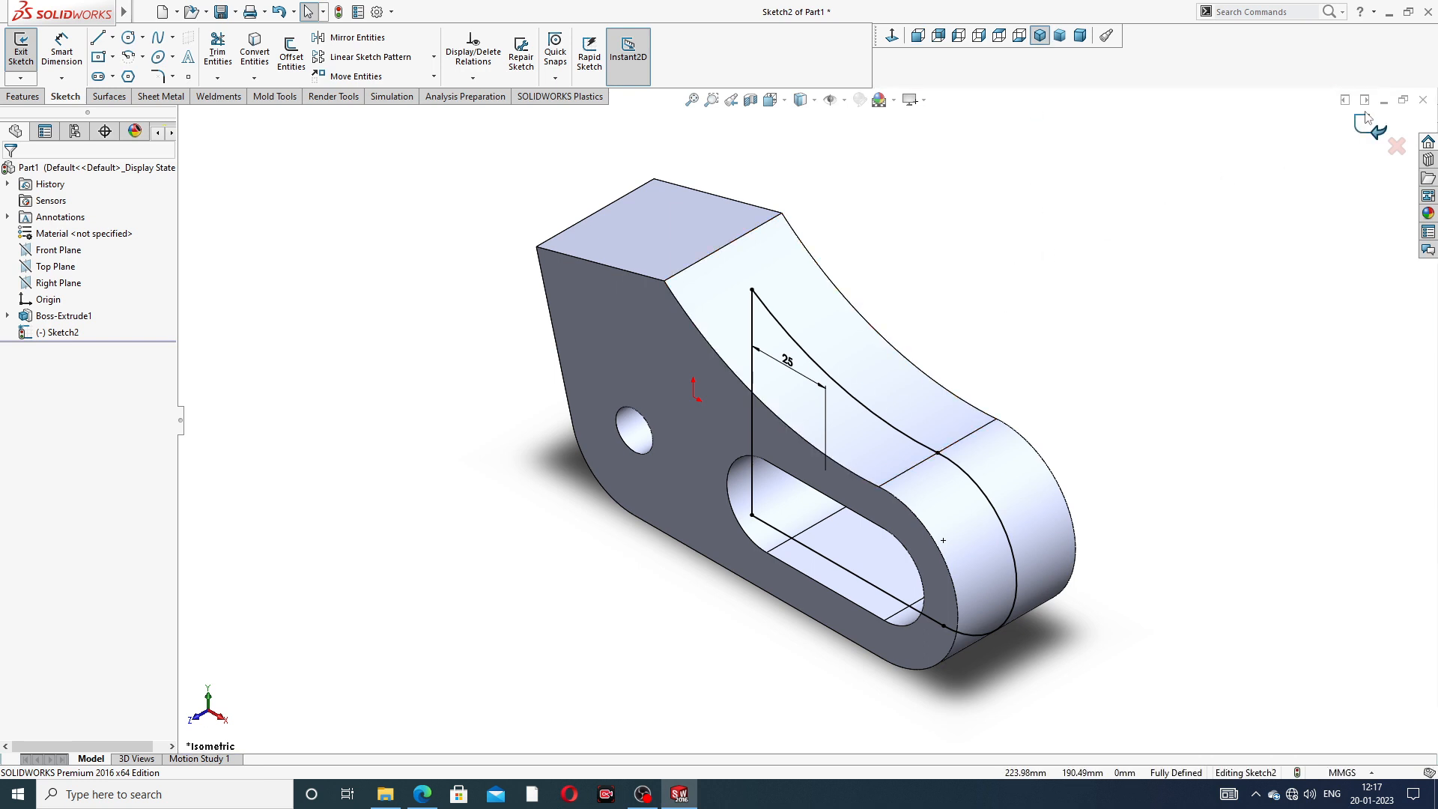
left_click(22, 97)
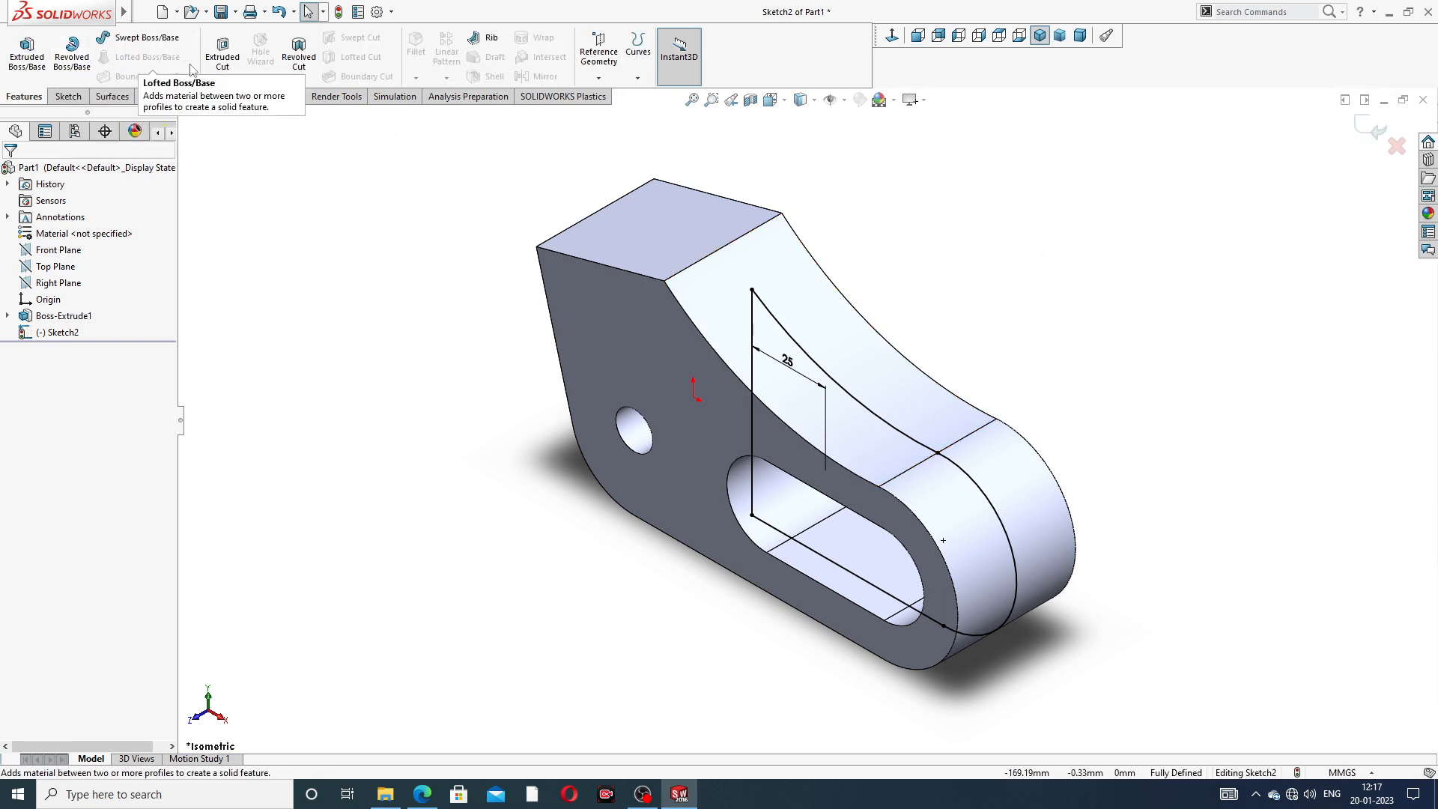
left_click(225, 60)
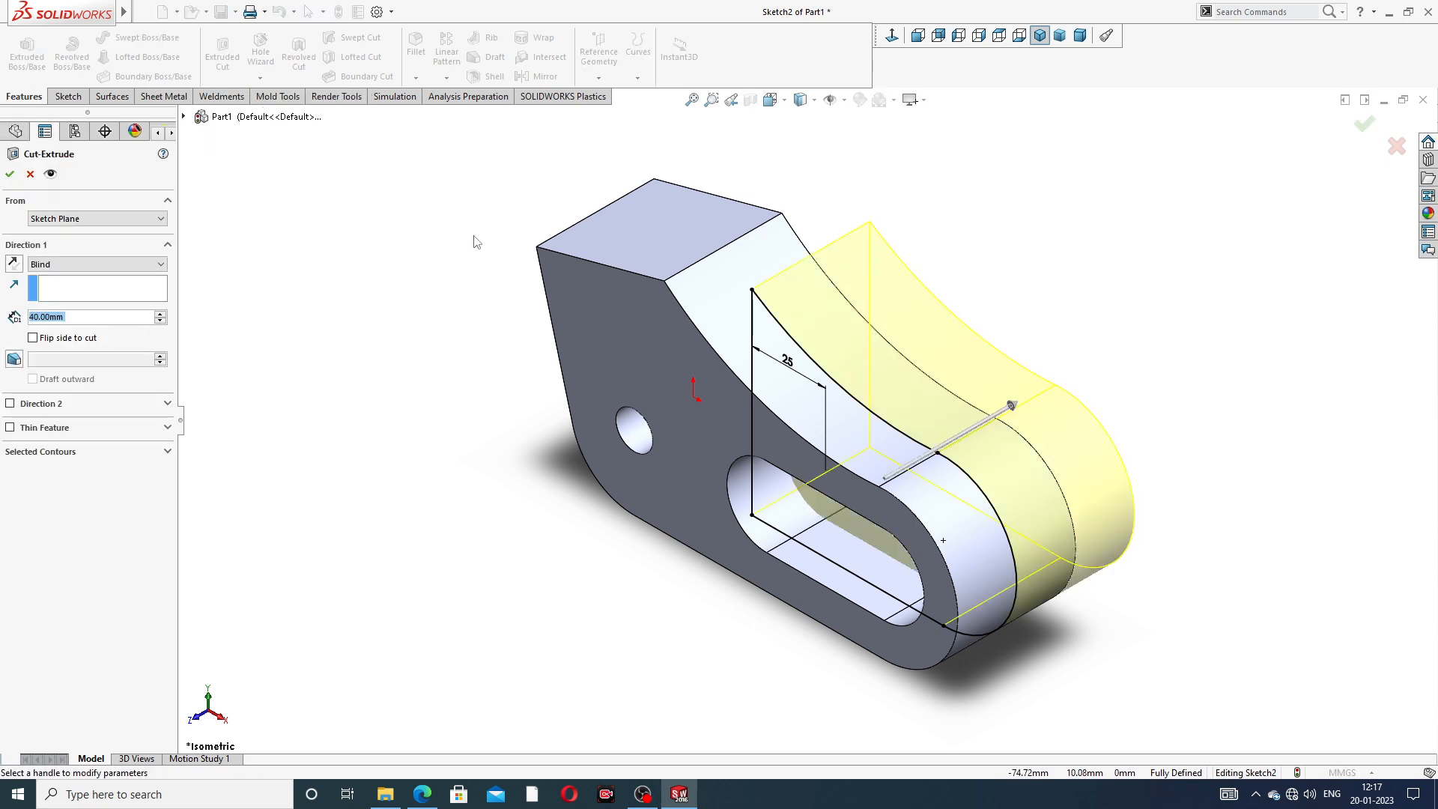
left_click(76, 271)
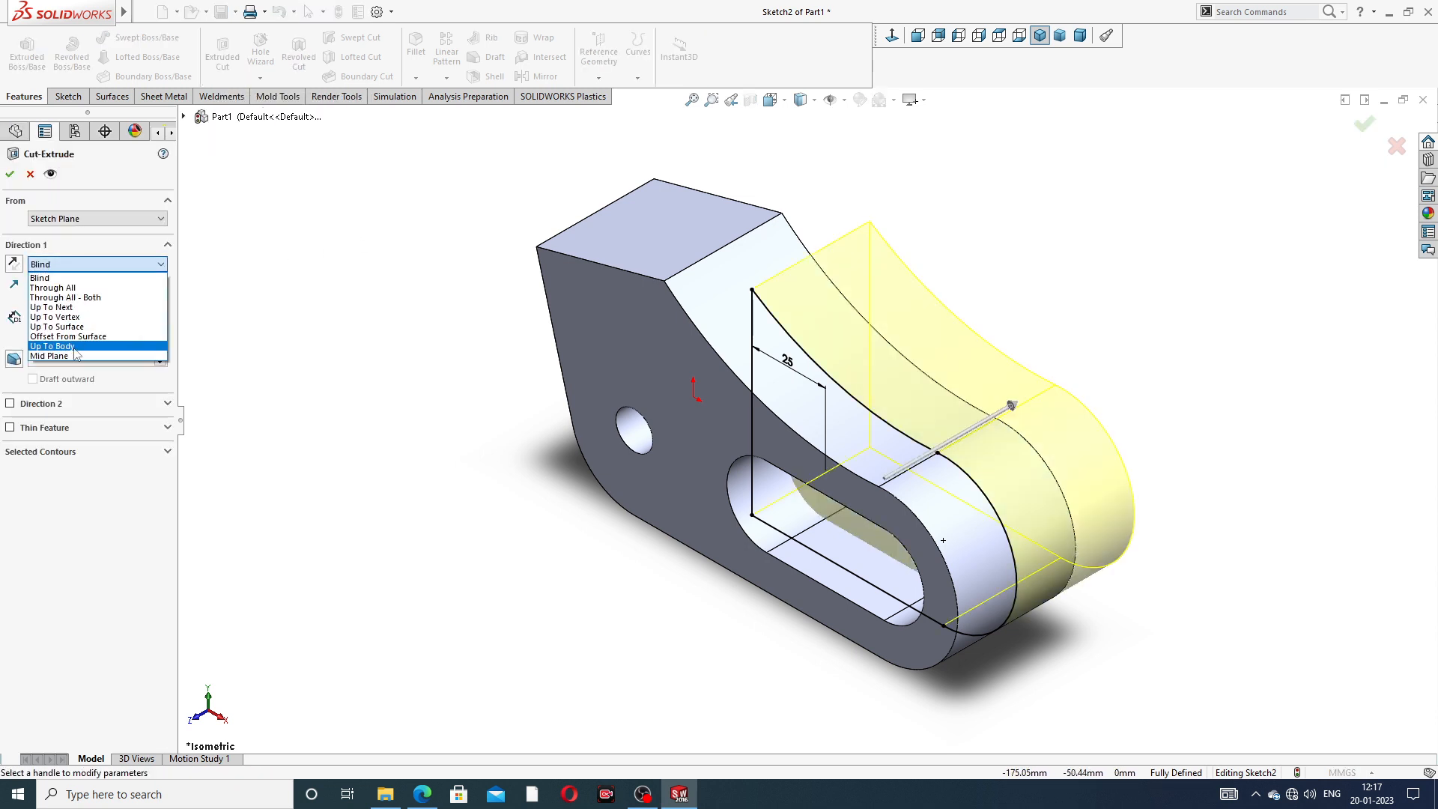
left_click(78, 357)
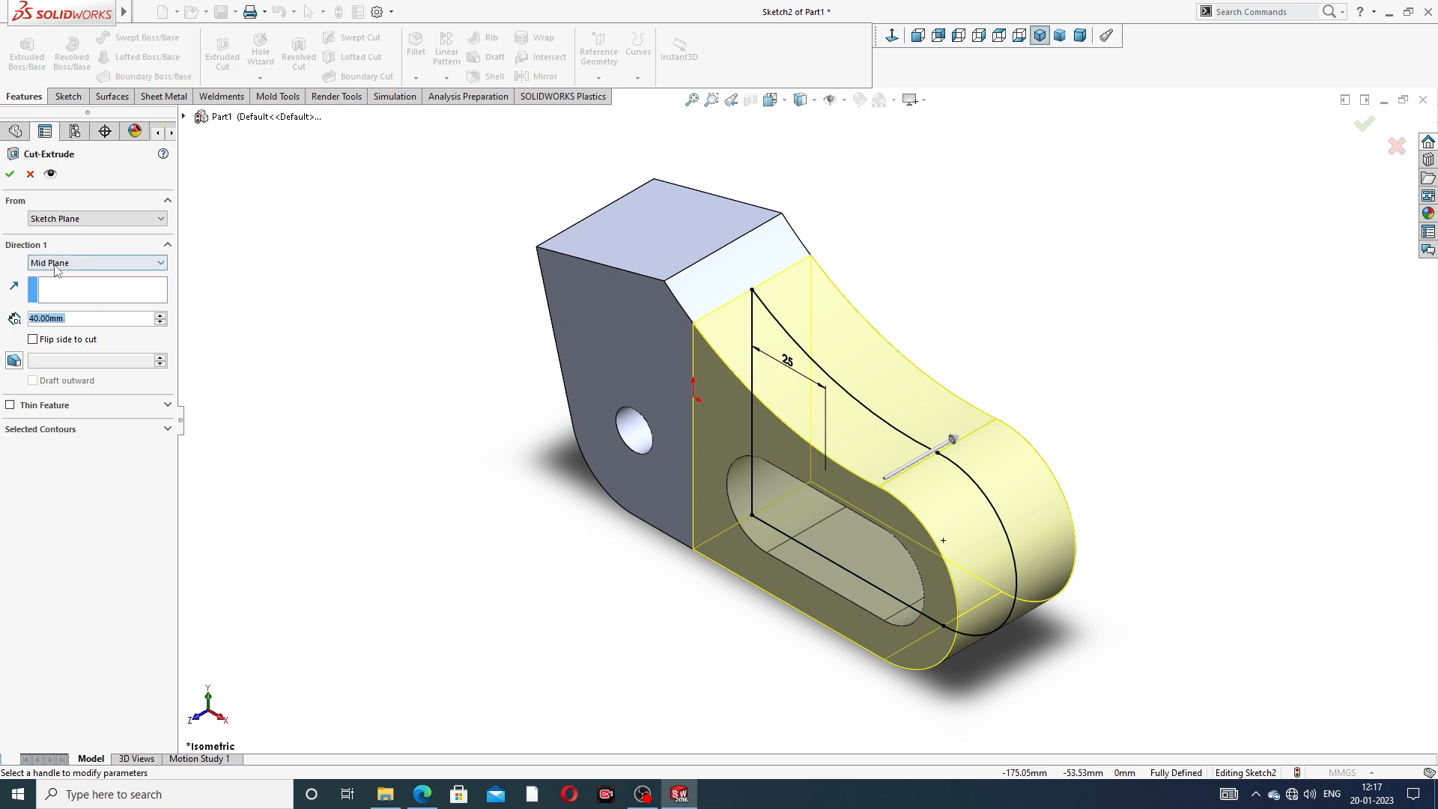
type("16")
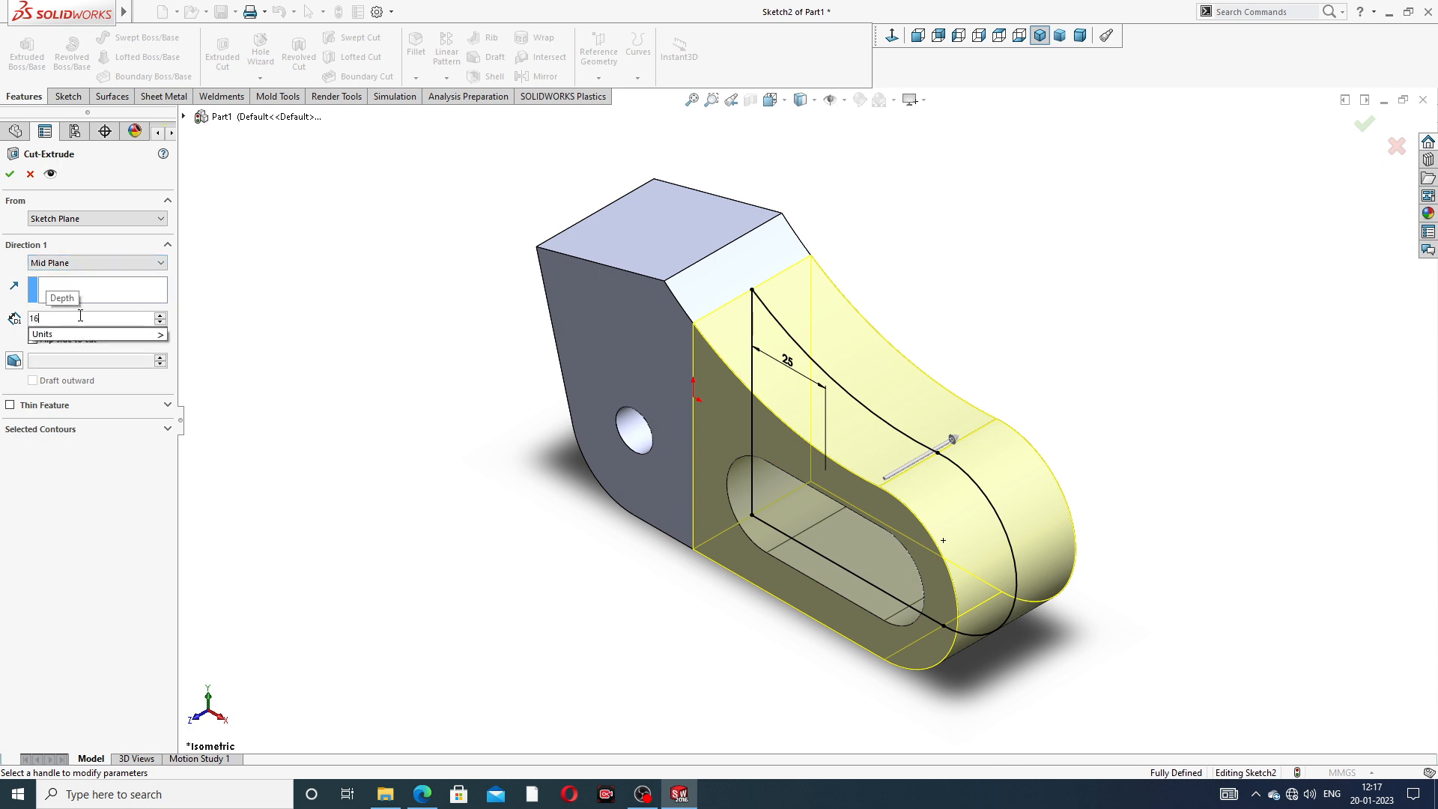
key("Return")
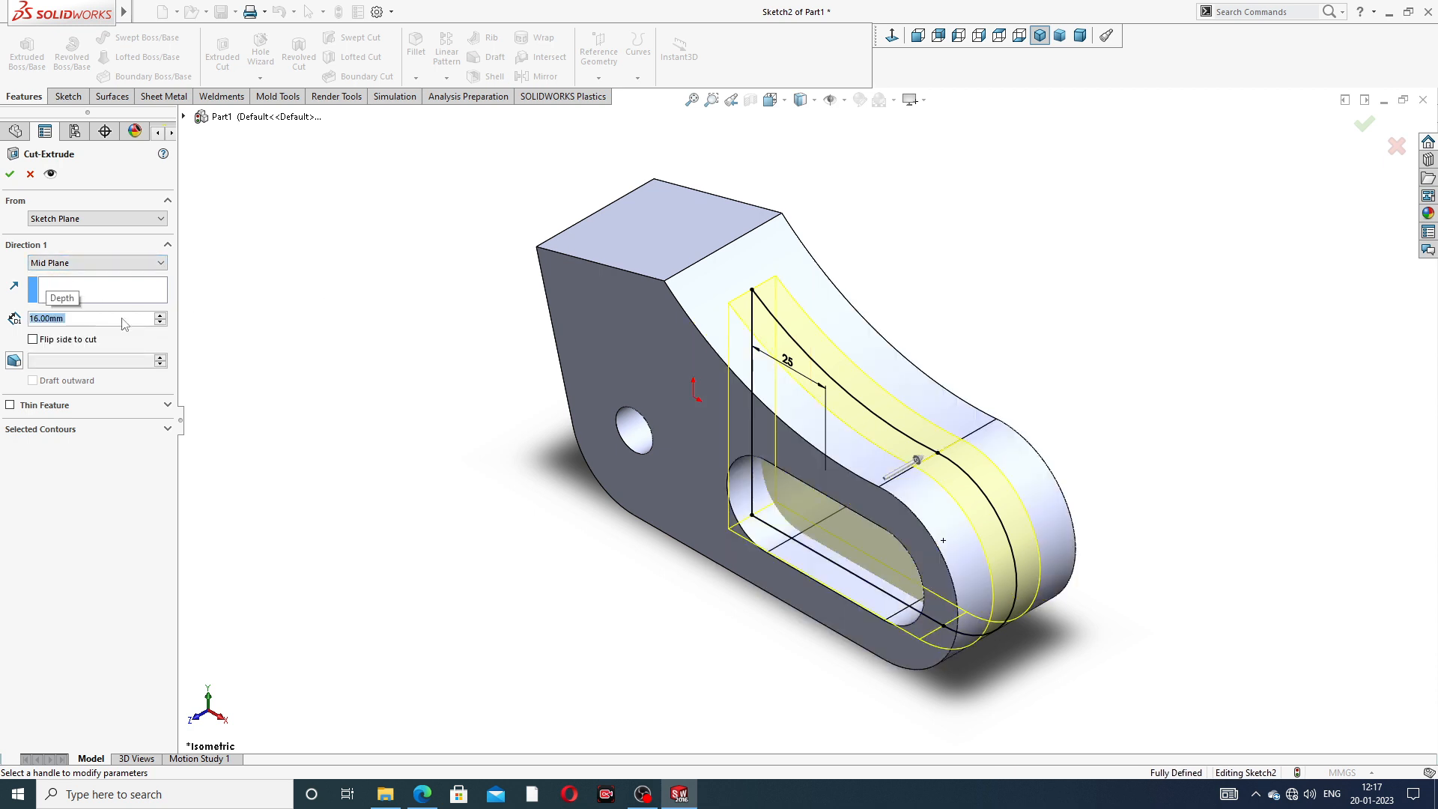
left_click(10, 175)
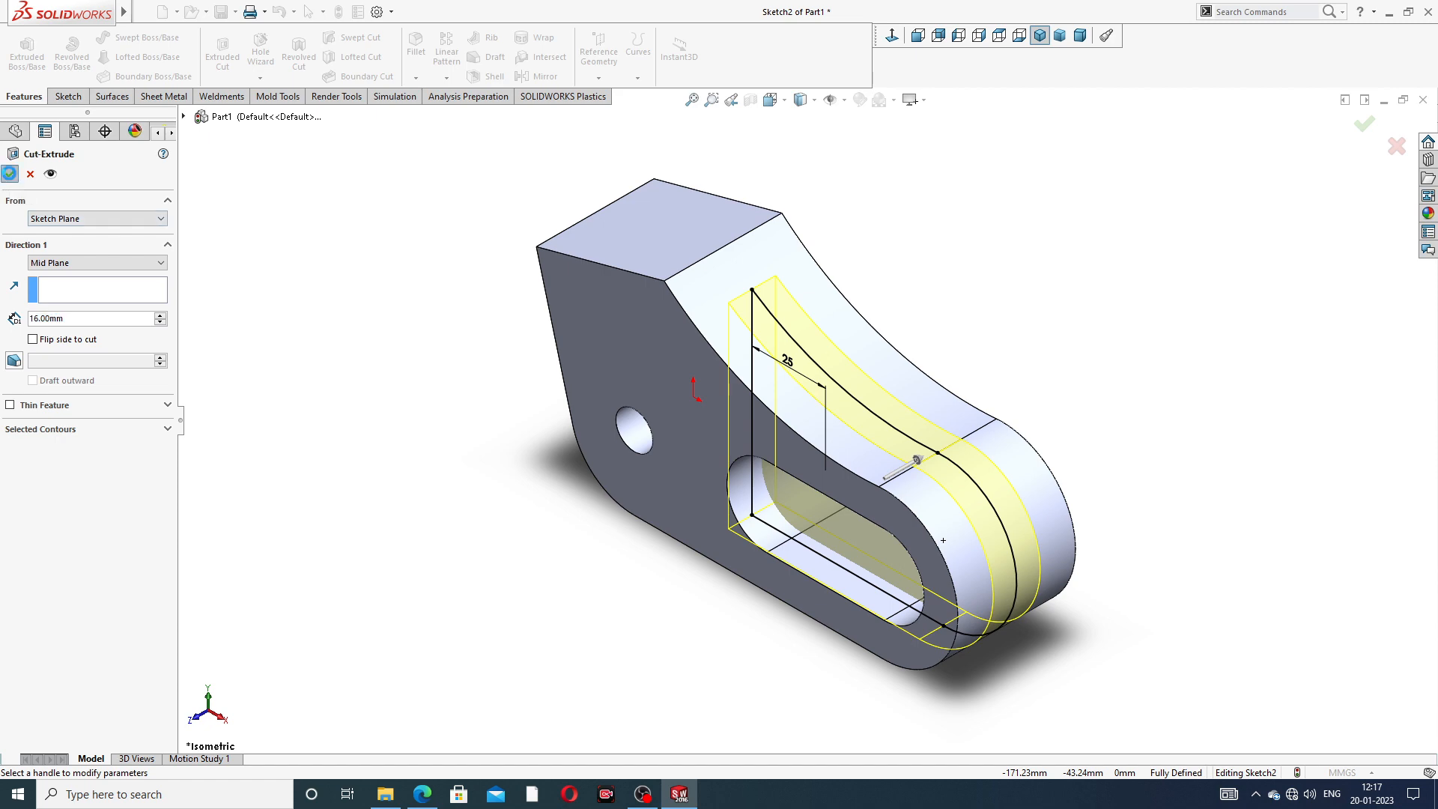
- Check the fork cutout against the PDF drawing, switch back to SOLIDWORKS and inspect the model from other angles
mouse_move(880, 437)
middle_mouse_down()
mouse_move(1023, 292)
mouse_move(900, 451)
middle_mouse_up()
left_click(422, 794)
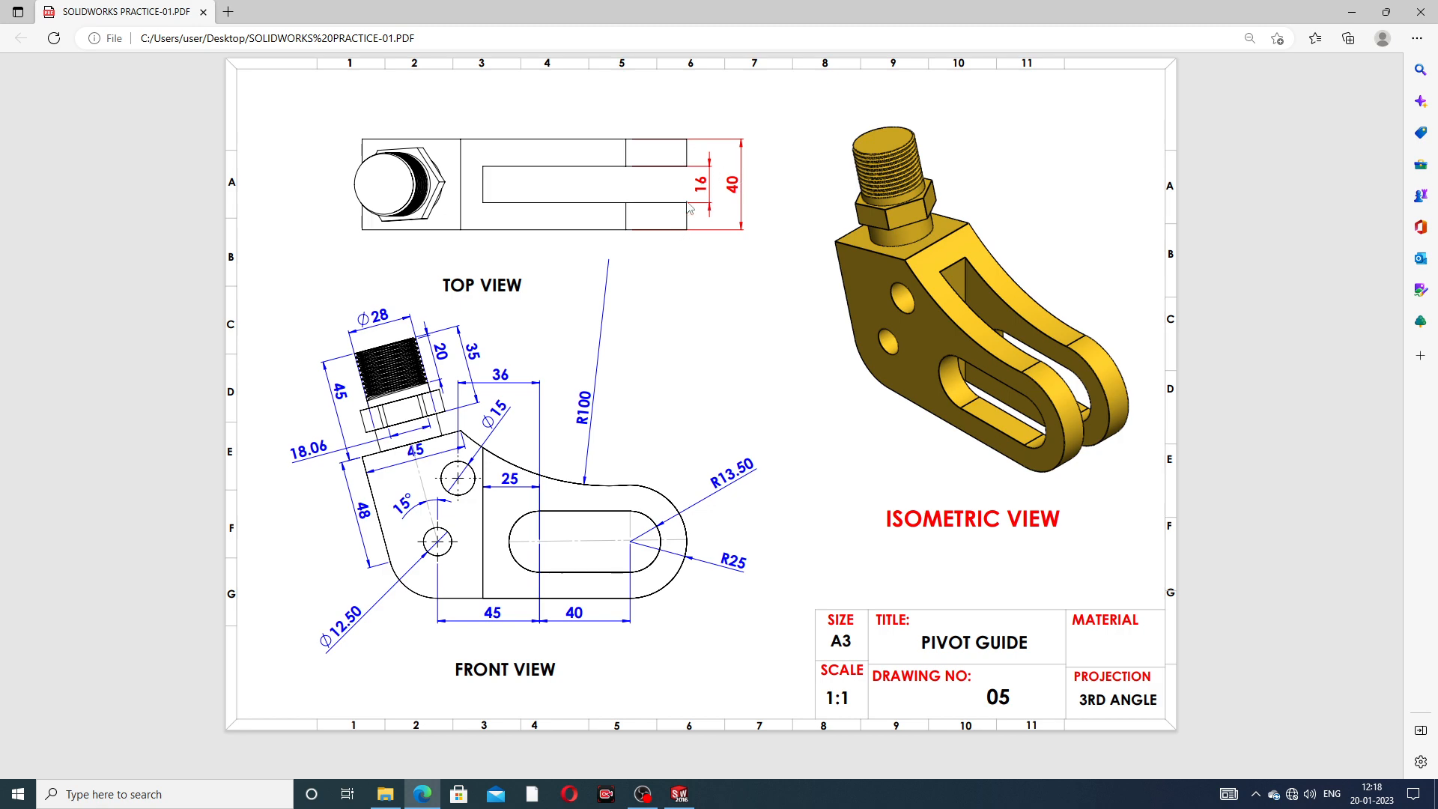
left_click(680, 793)
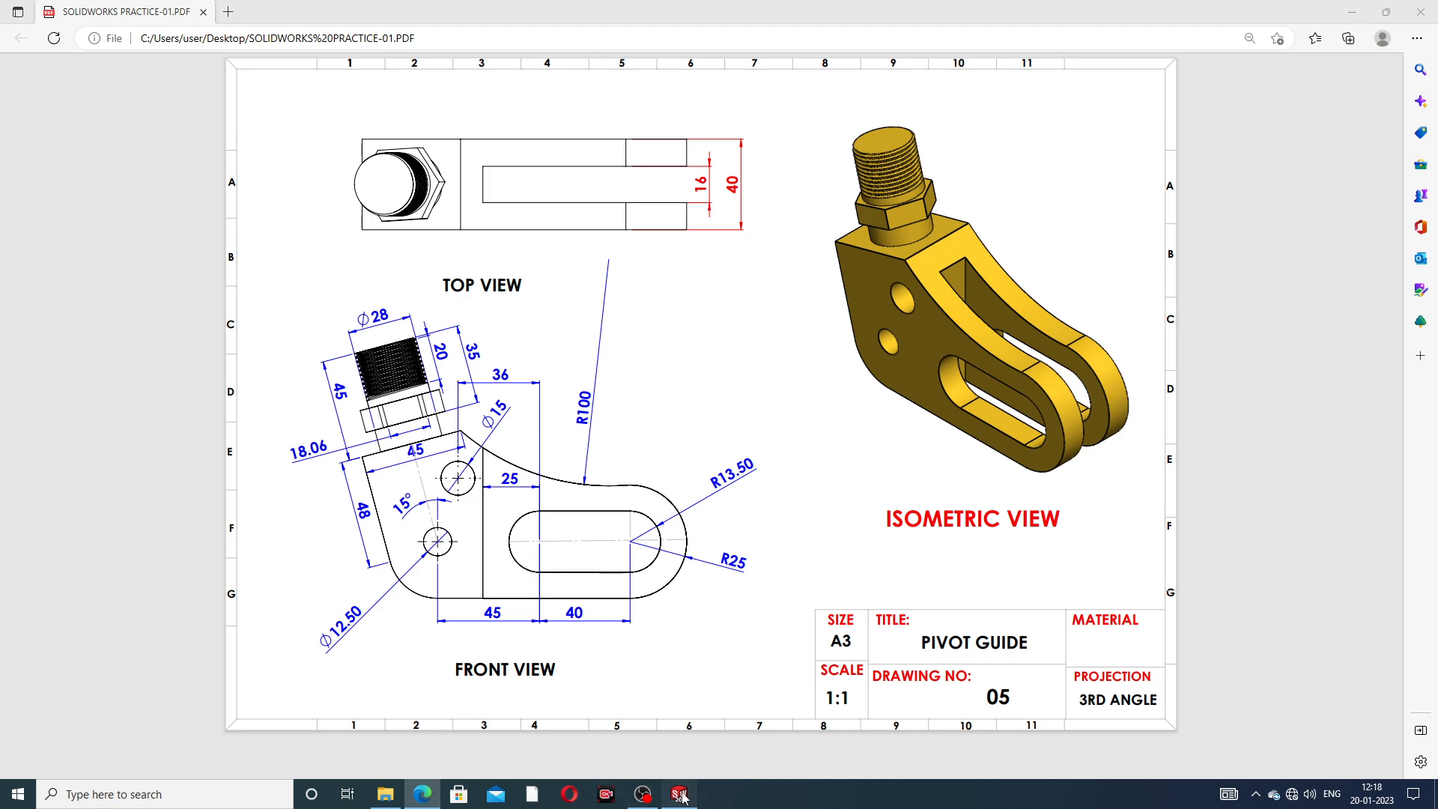
middle_click_drag(969, 431, 1022, 419)
middle_click_drag(510, 324, 599, 280)
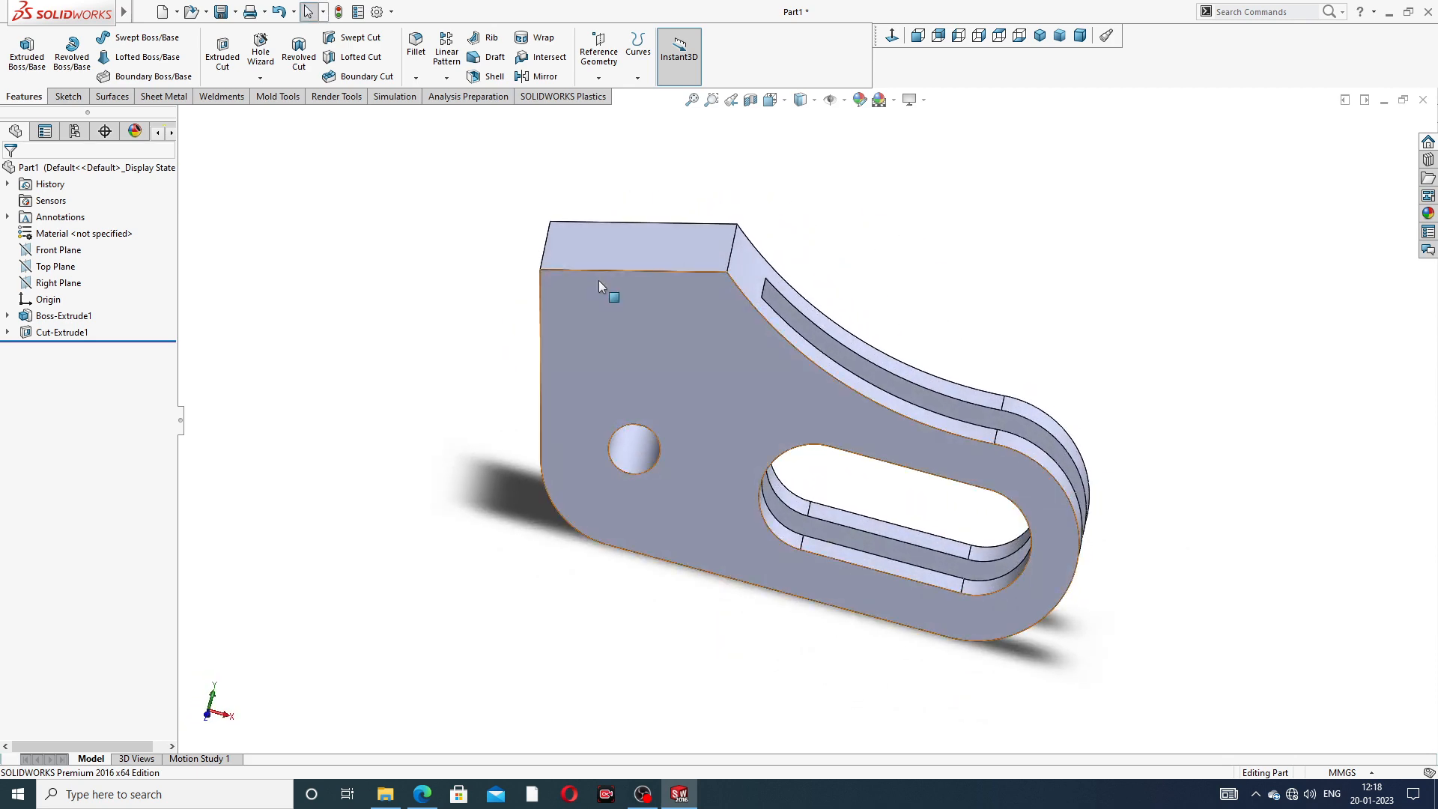
- Turn on the Cartoon display effect and inspect the part from another angle
left_click(922, 102)
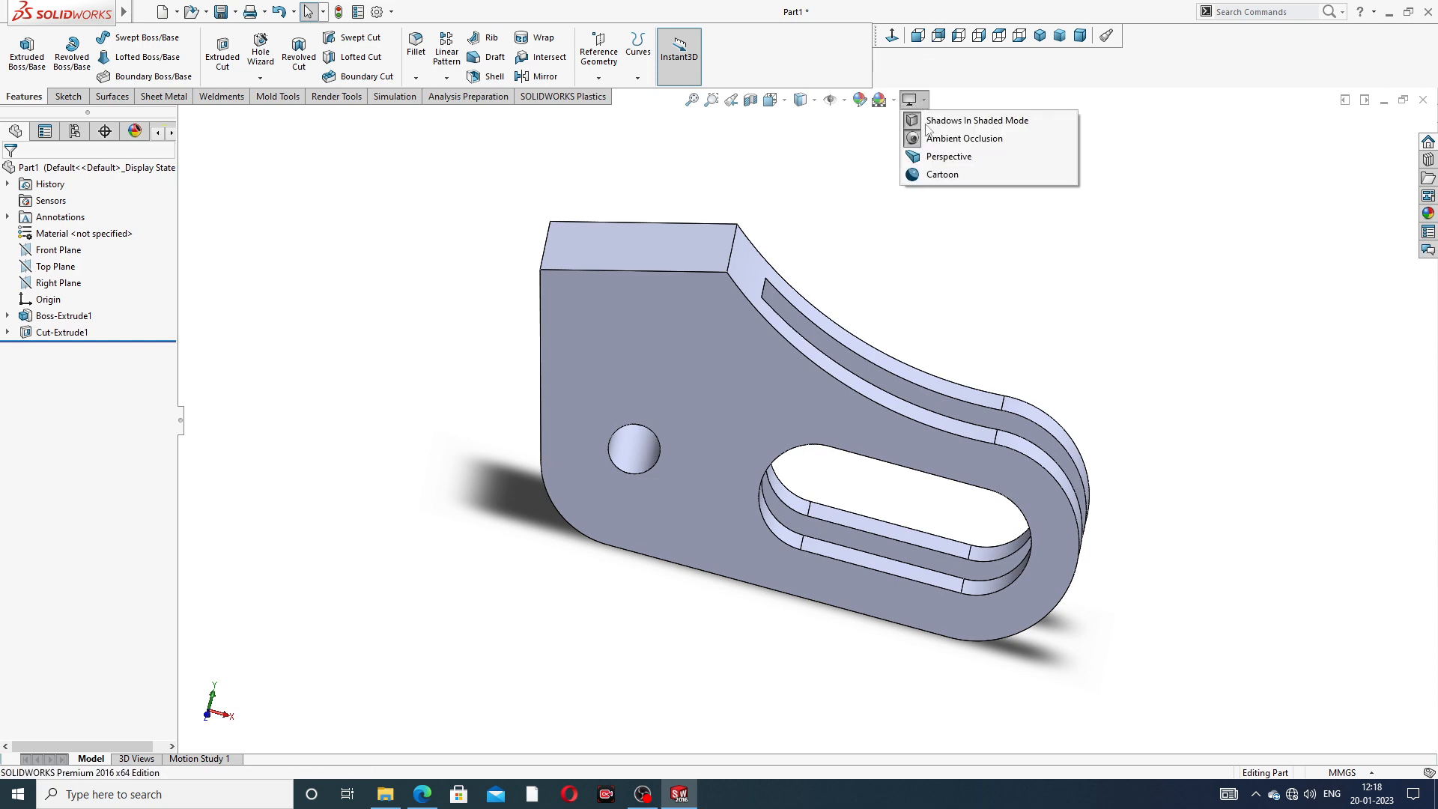
left_click(931, 175)
left_click(810, 408)
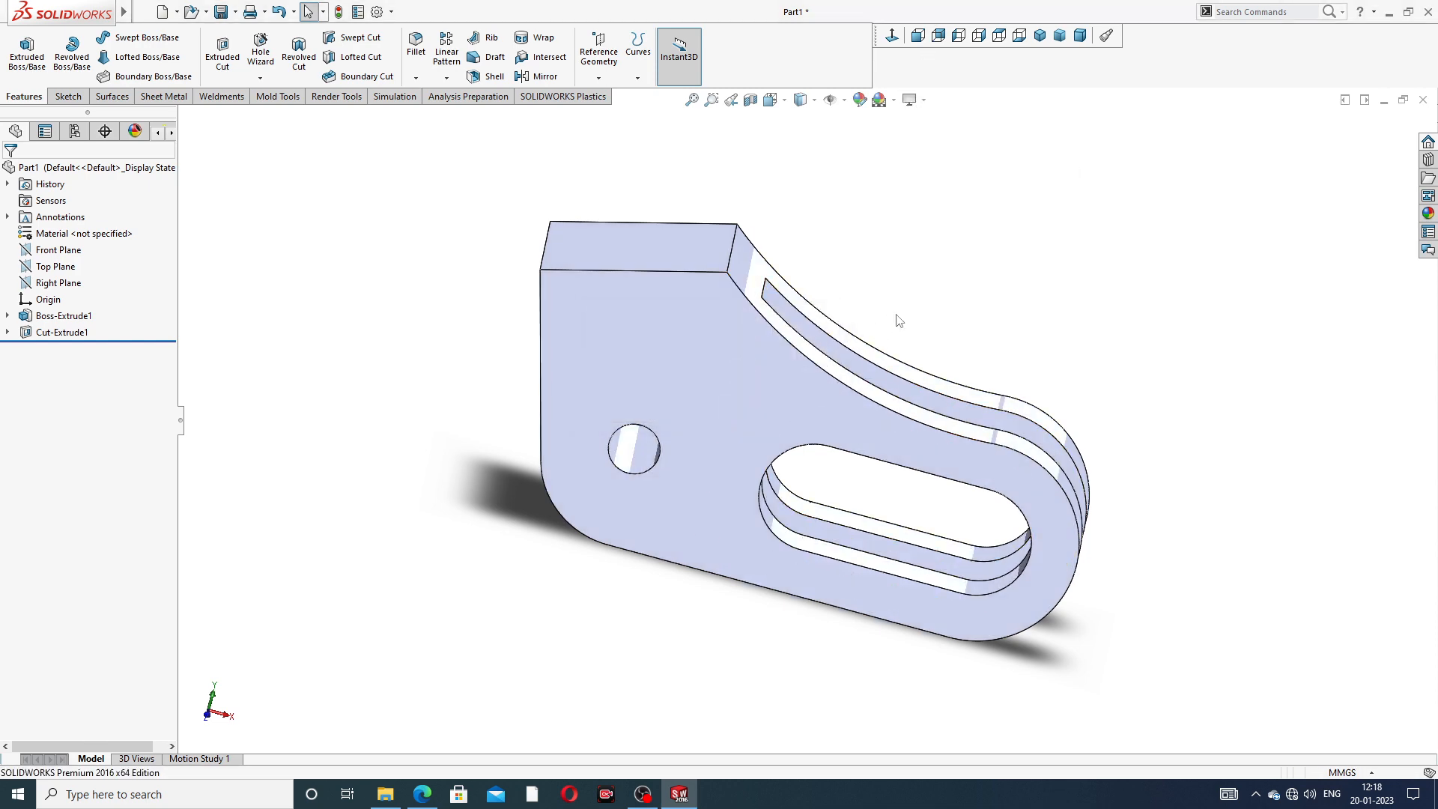
middle_click_drag(896, 320, 938, 273)
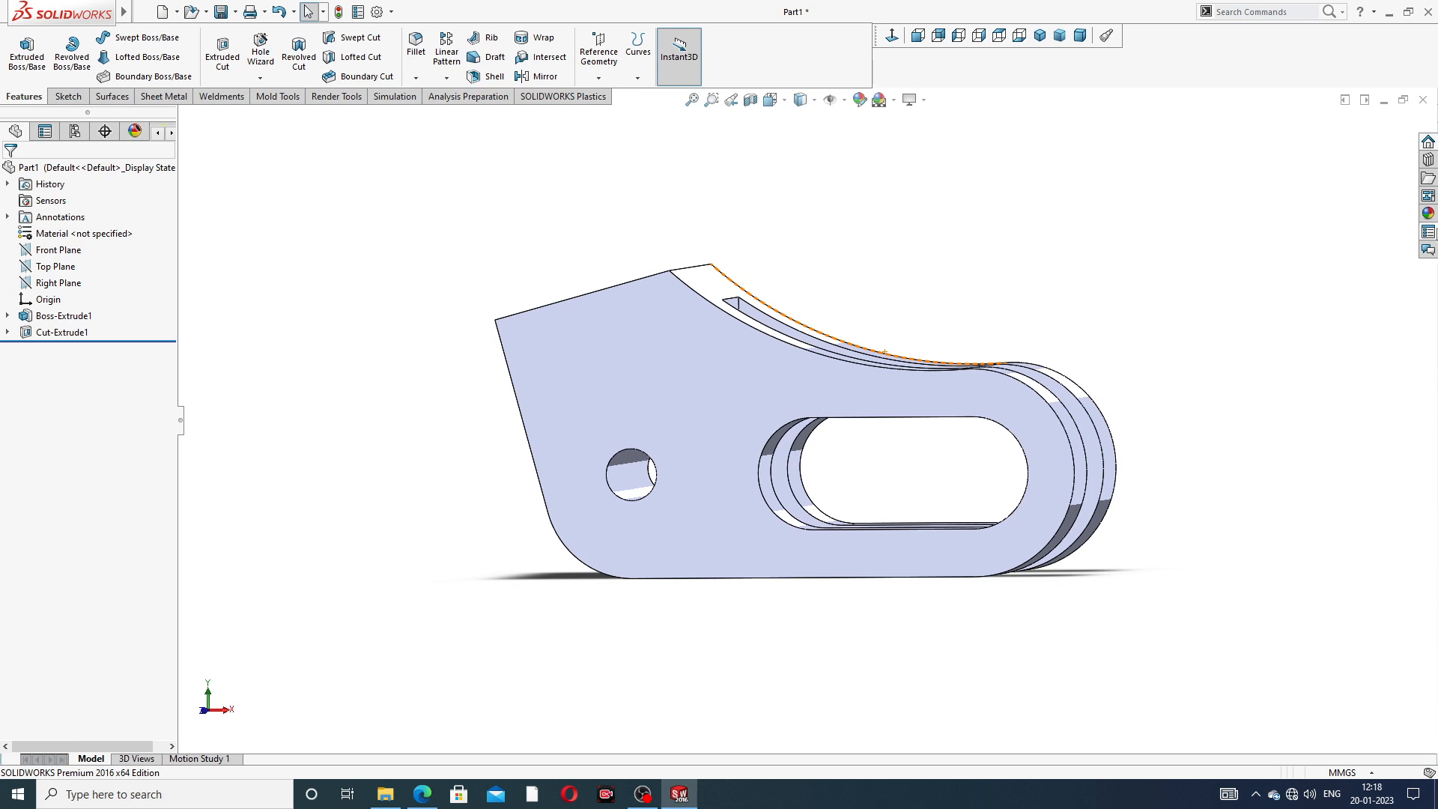
- Browse the appearance library and apply the polished brass metal appearance to the part
left_click(1428, 214)
double_click(1323, 142)
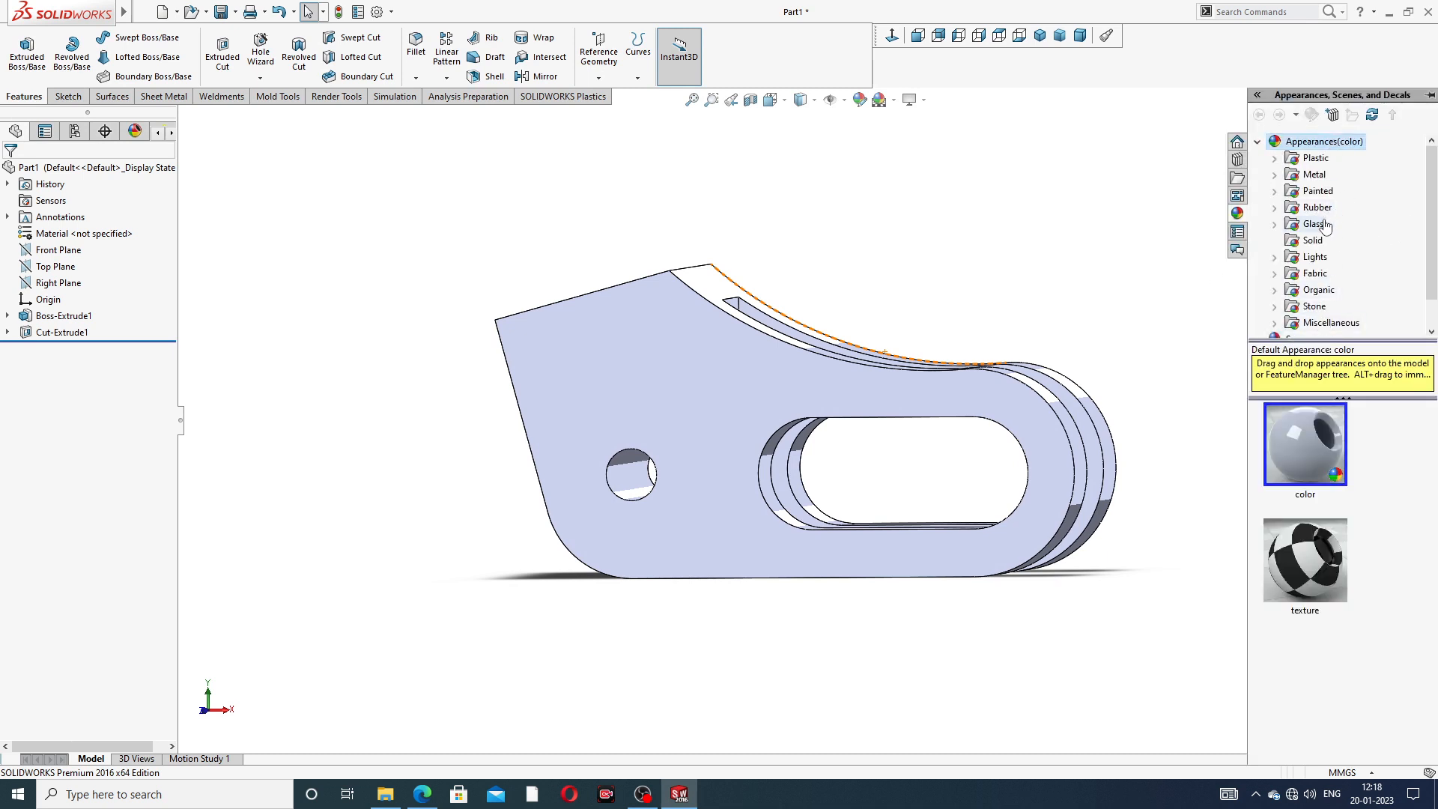
left_click(1314, 224)
left_click(1318, 241)
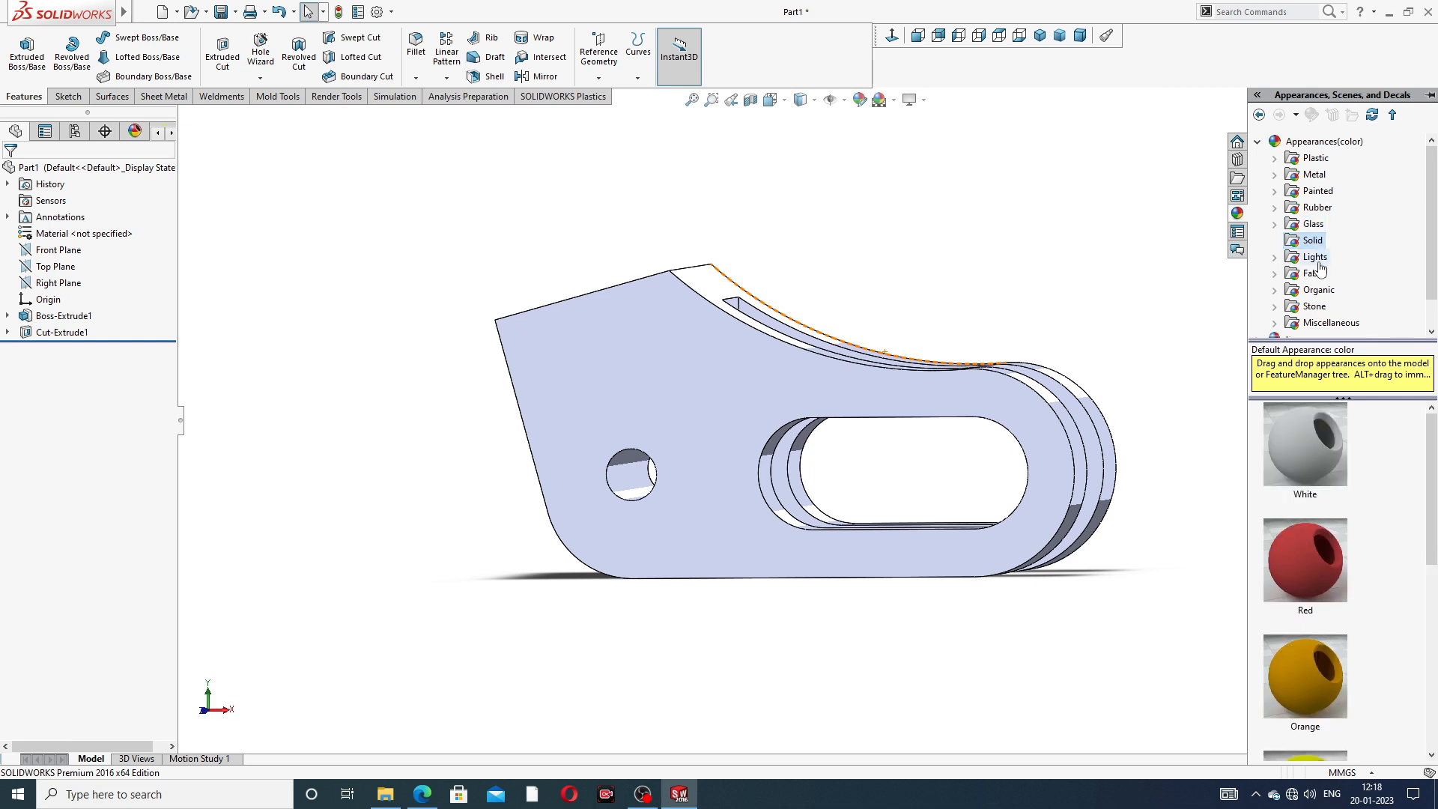
left_click(1315, 257)
scroll(1319, 258, "down", 2)
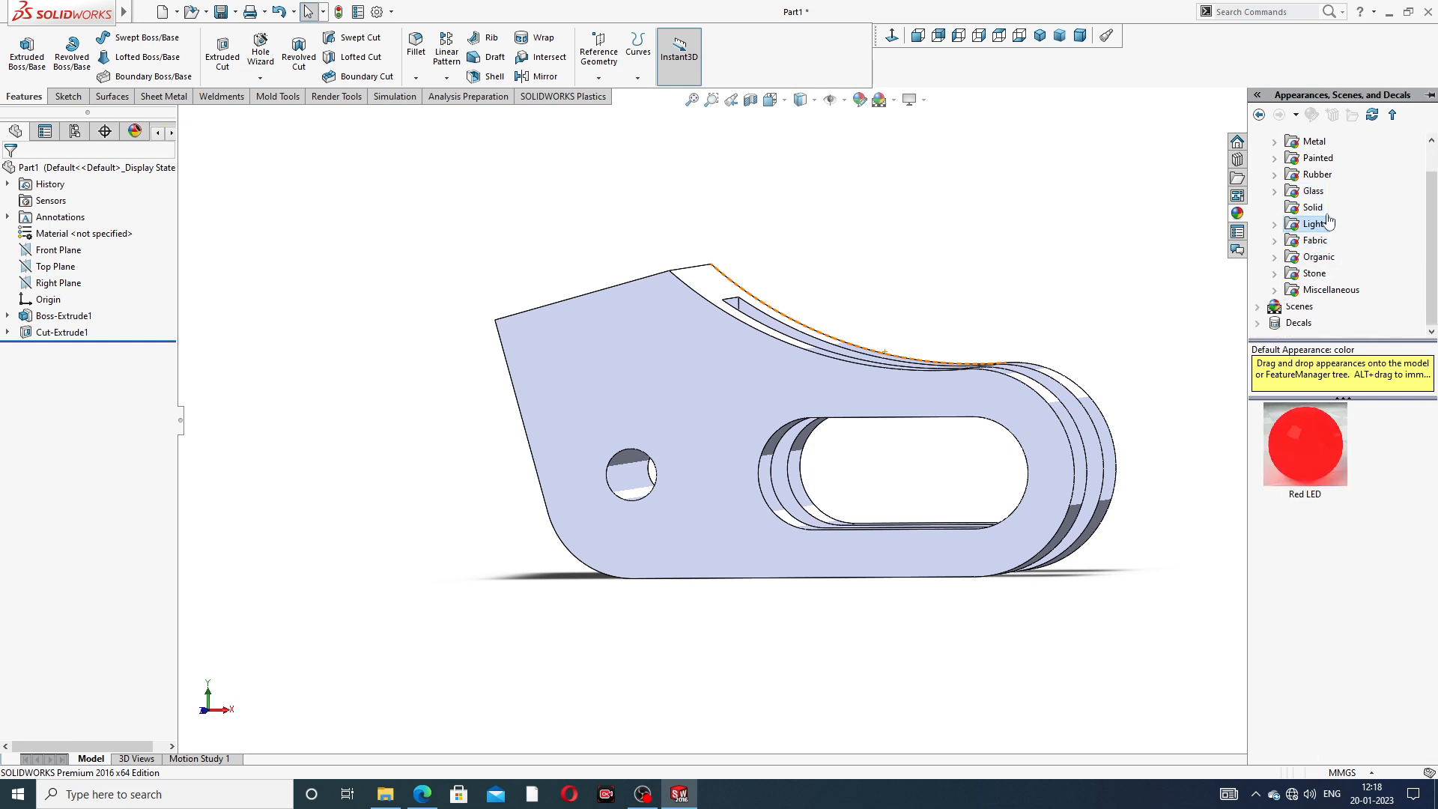
double_click(1316, 142)
left_click(1333, 209)
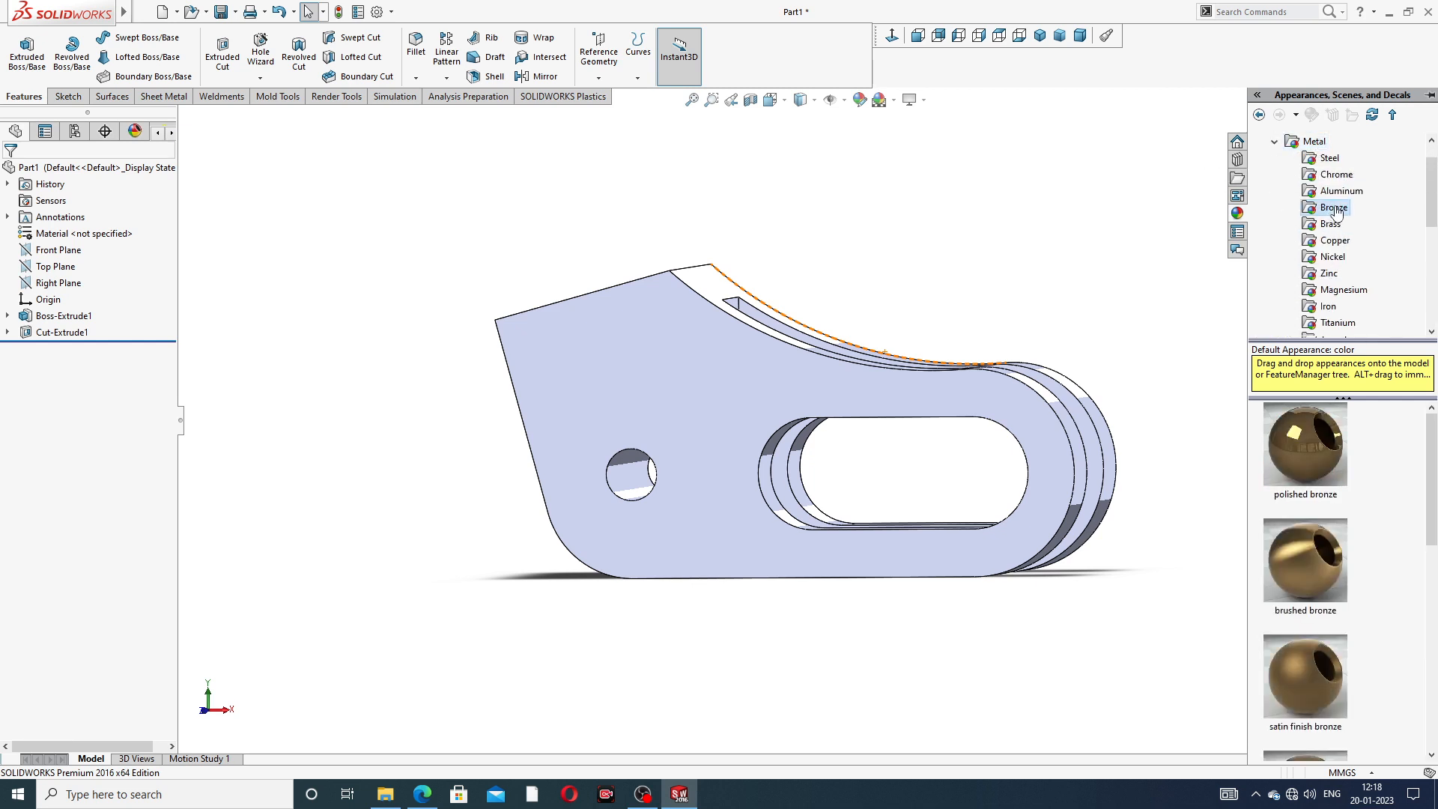
left_click(1334, 225)
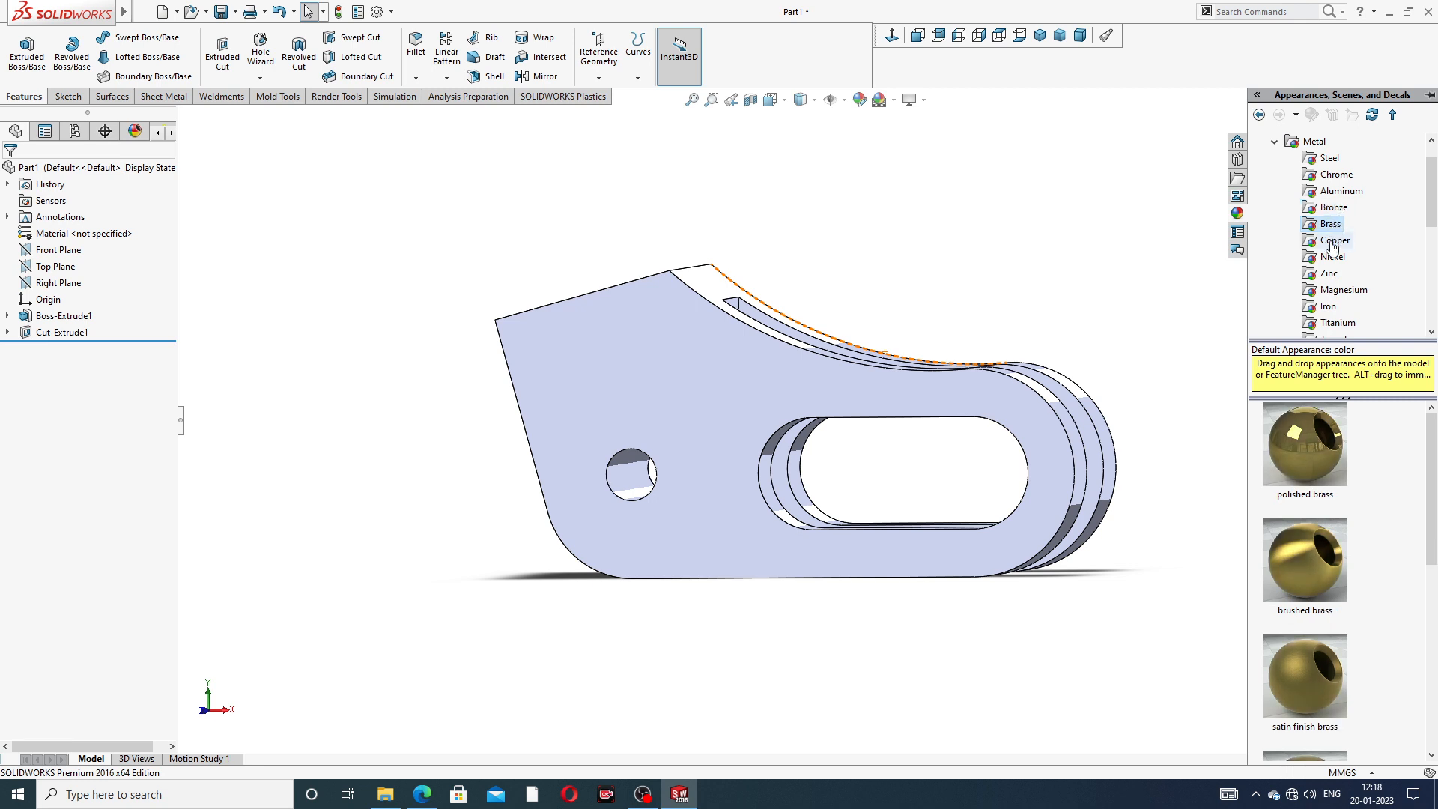
left_click(1332, 241)
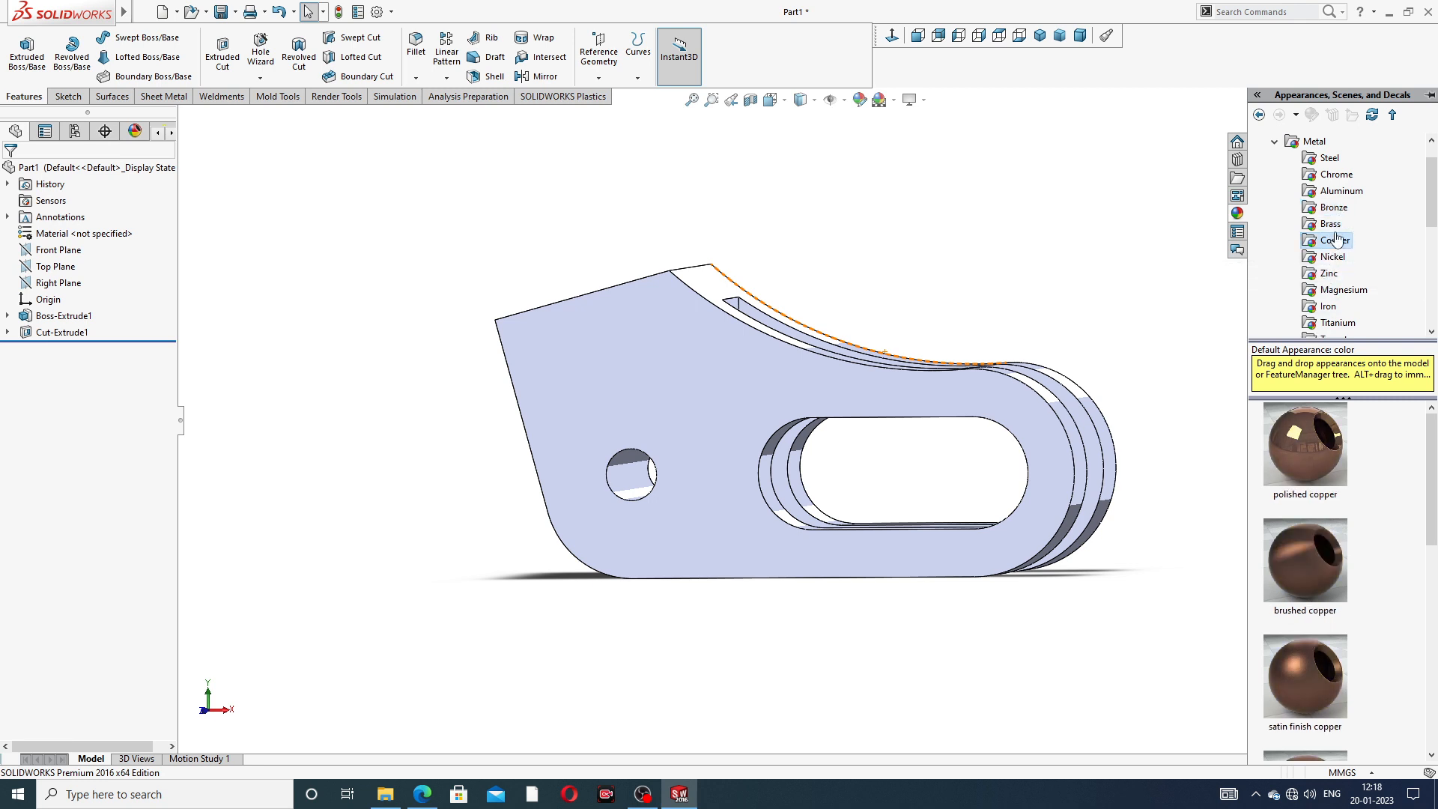
left_click(1331, 226)
double_click(1296, 421)
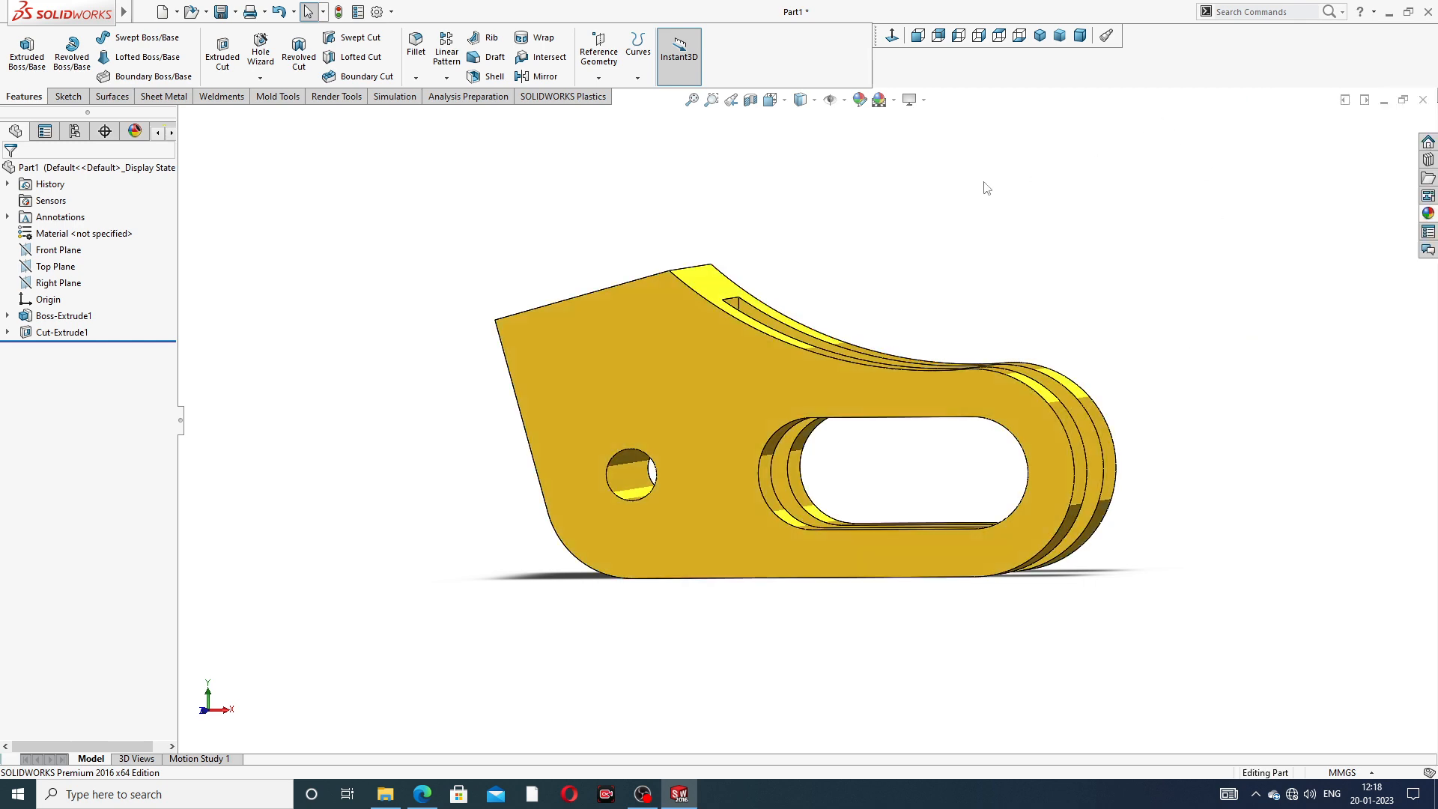
- Start a sketch on the plate's front face and draw a circle about 22 mm in diameter above the existing small hole
middle_click_drag(790, 292, 823, 298)
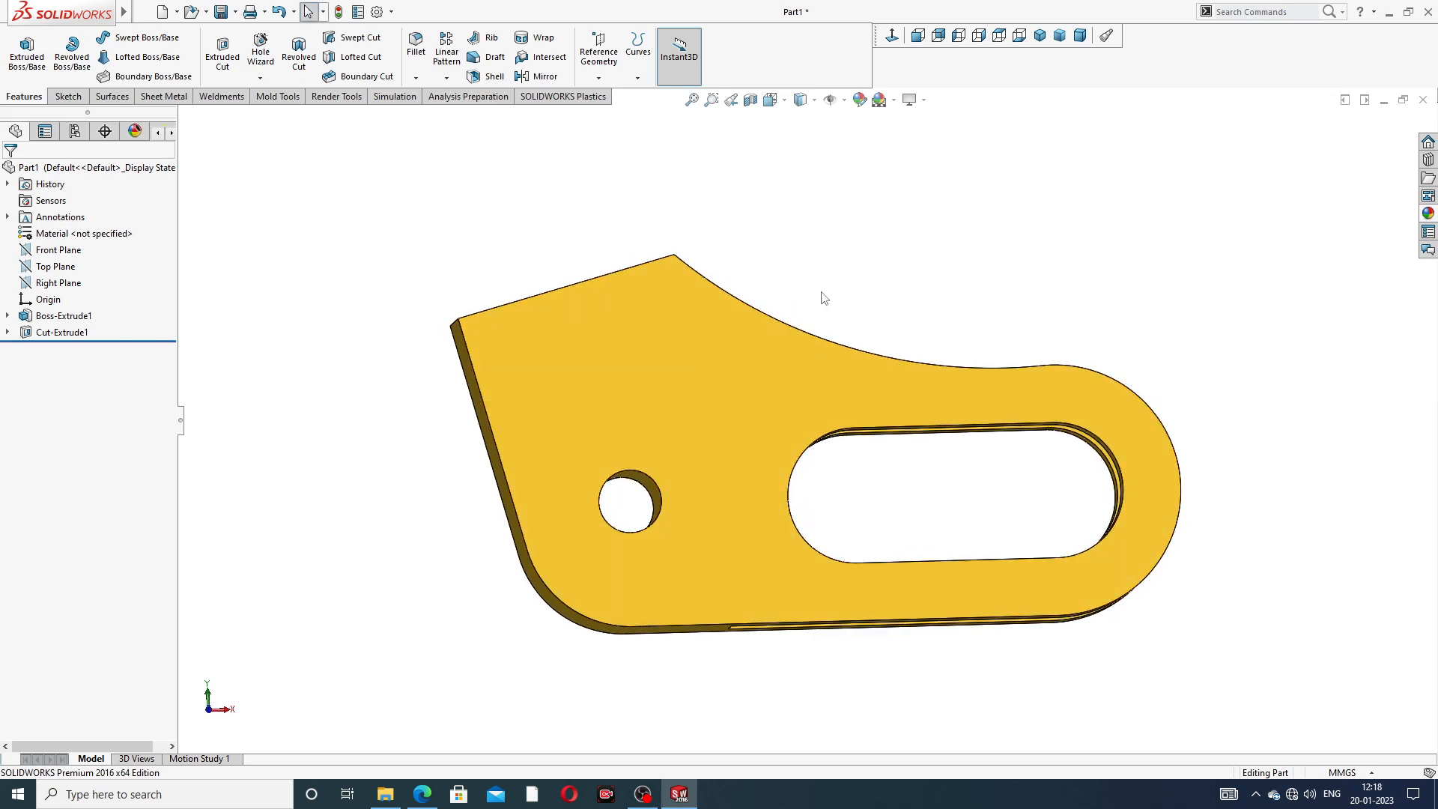
left_click(645, 346)
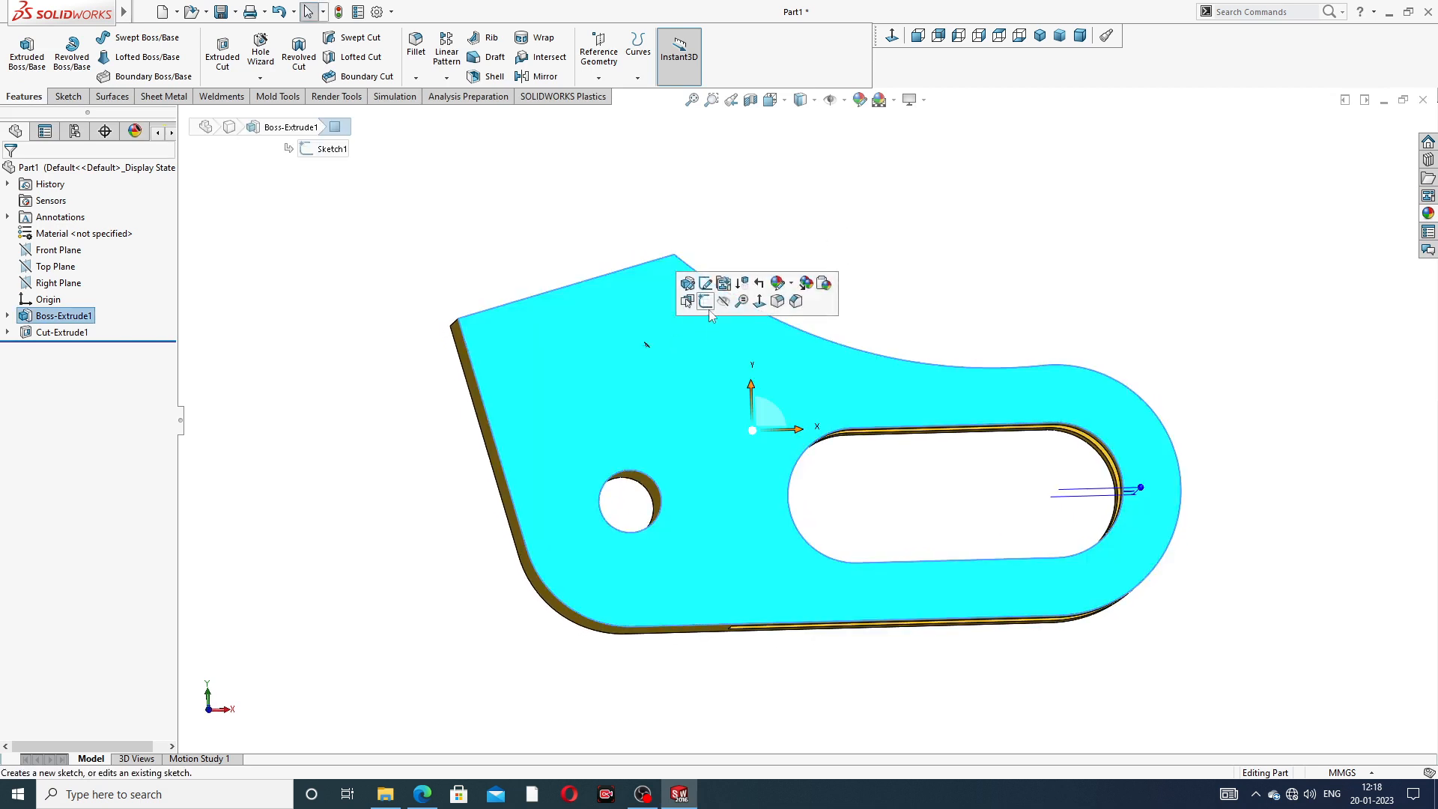
left_click(717, 285)
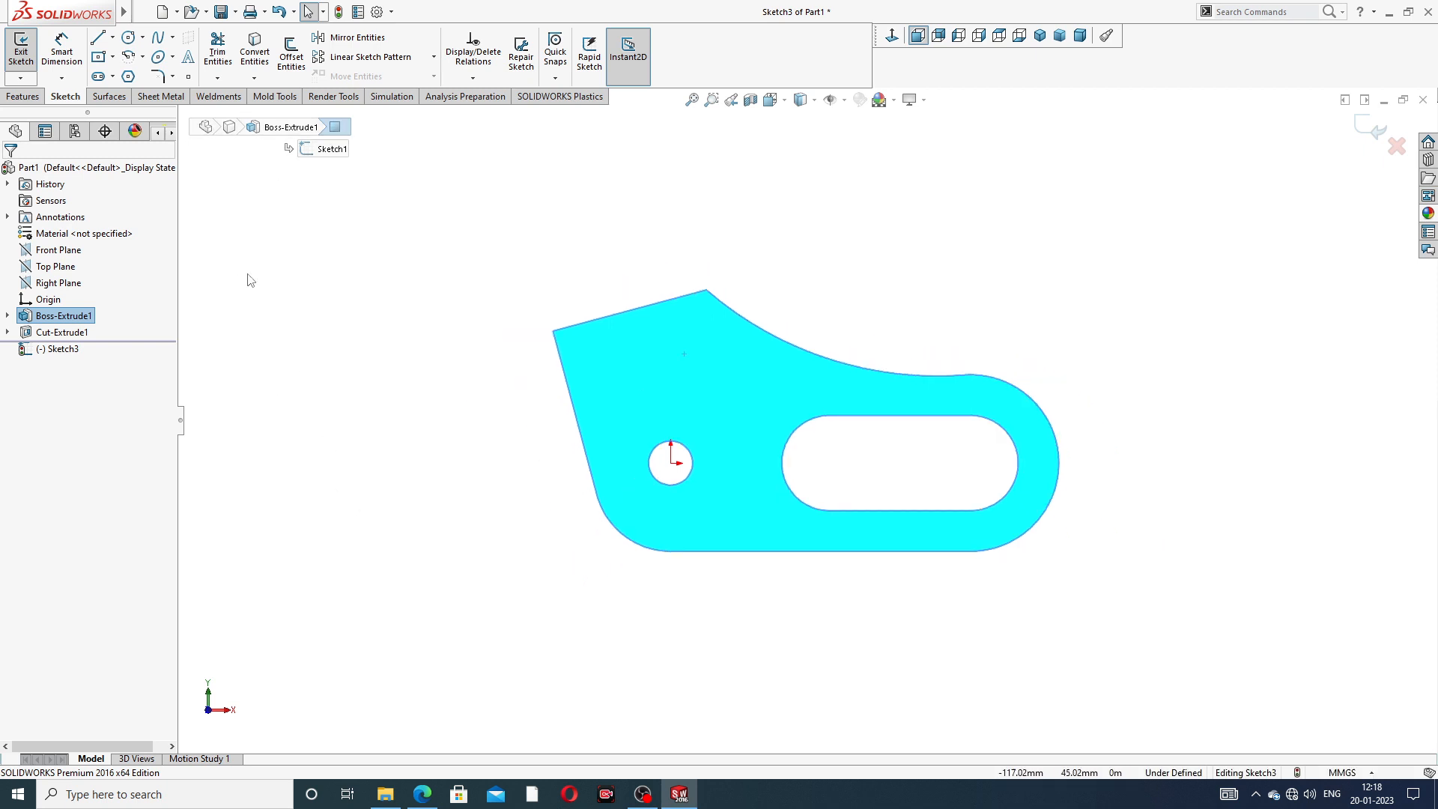
left_click(128, 37)
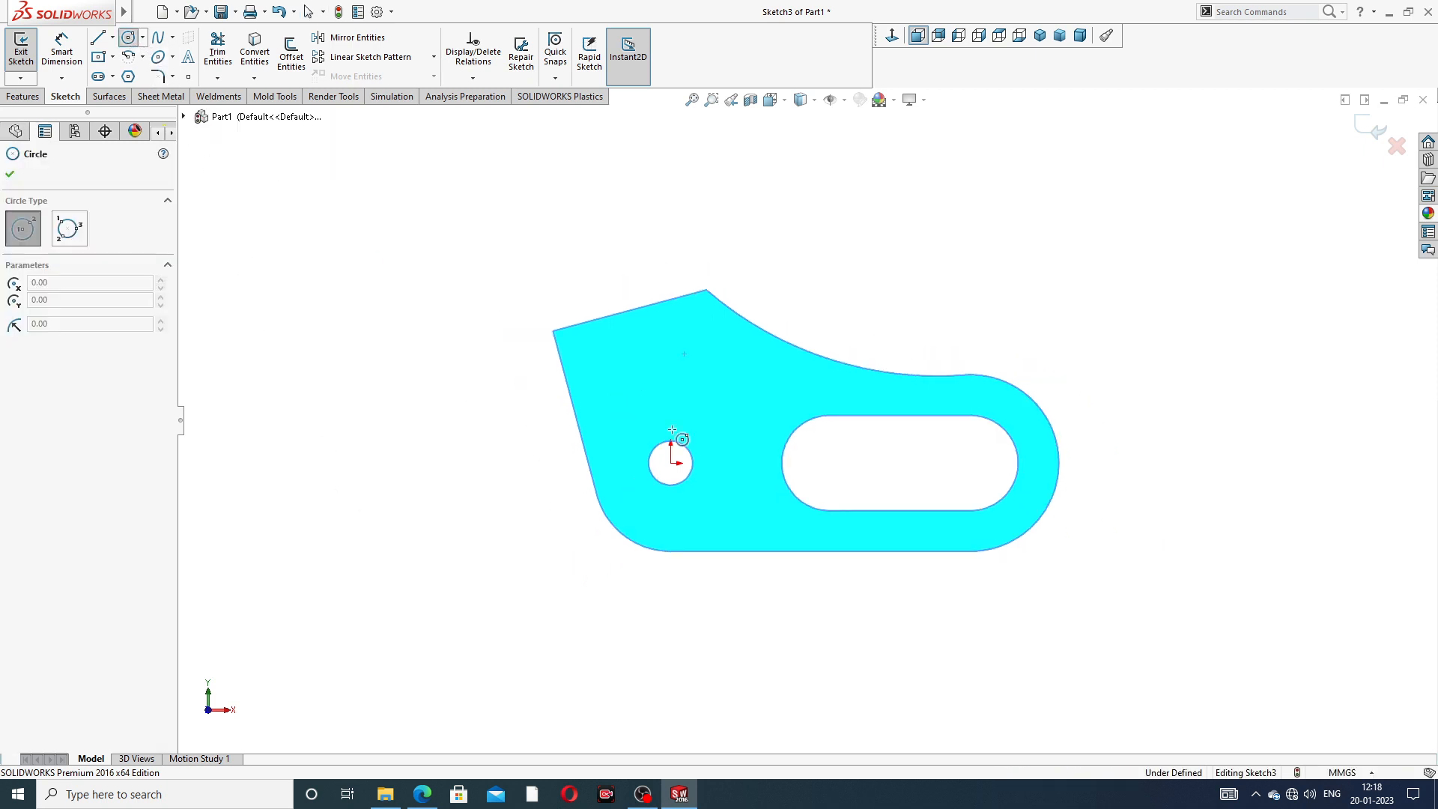
left_click(701, 376)
left_click(729, 347)
right_click(841, 275)
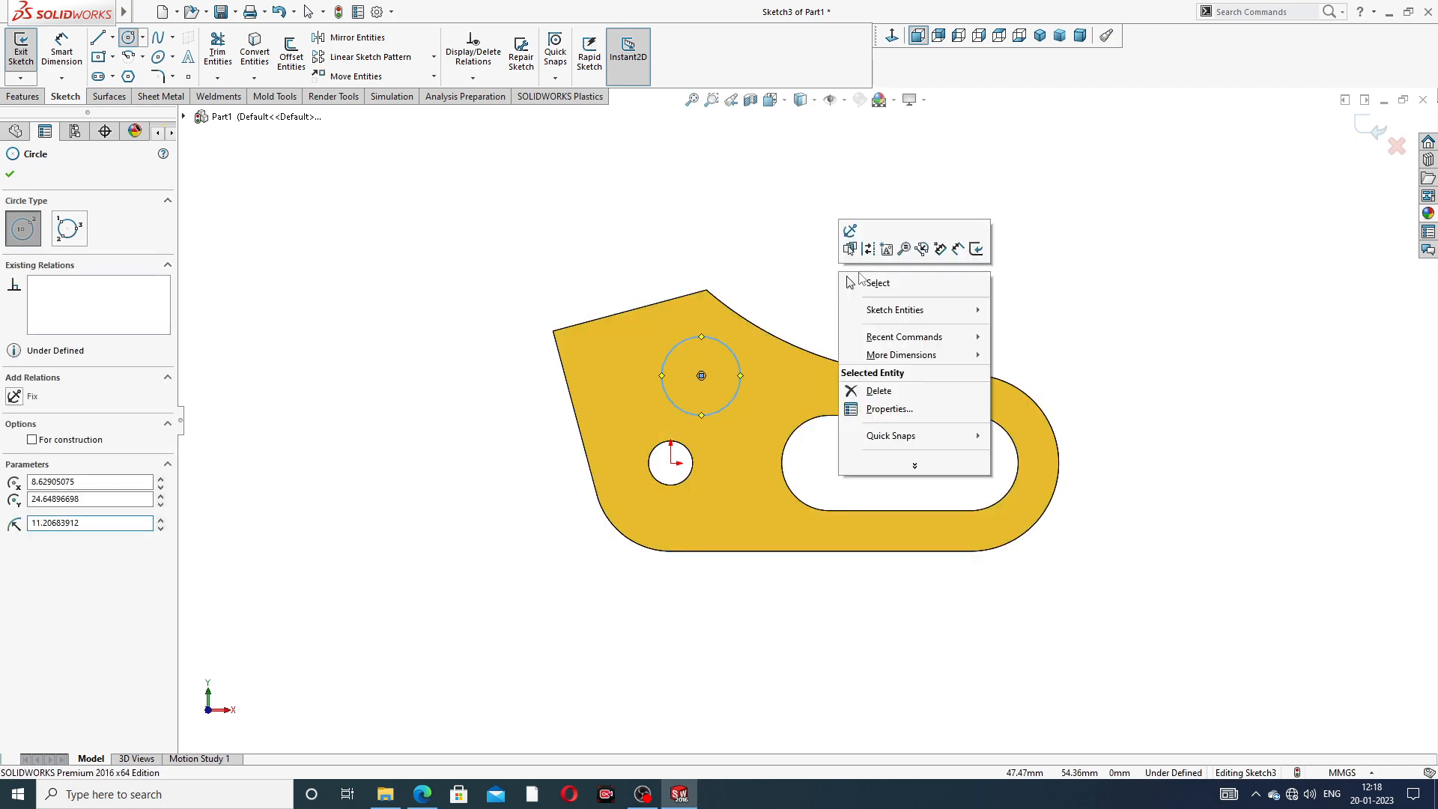
left_click(869, 282)
- Check the upper hole's size in the PDF drawing, switch back to SOLIDWORKS and dimension the circle's diameter to 15 mm
left_click(424, 795)
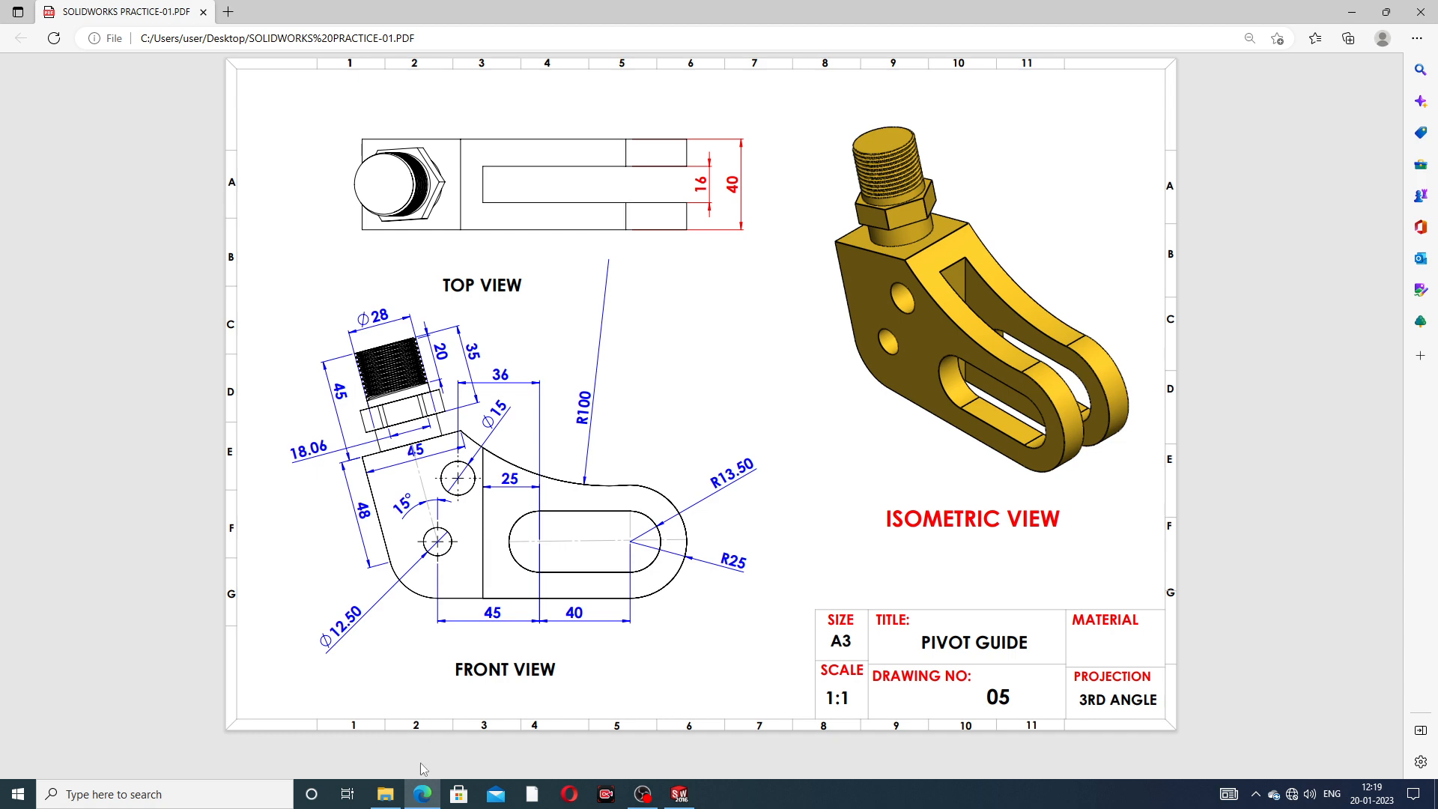
left_click(679, 794)
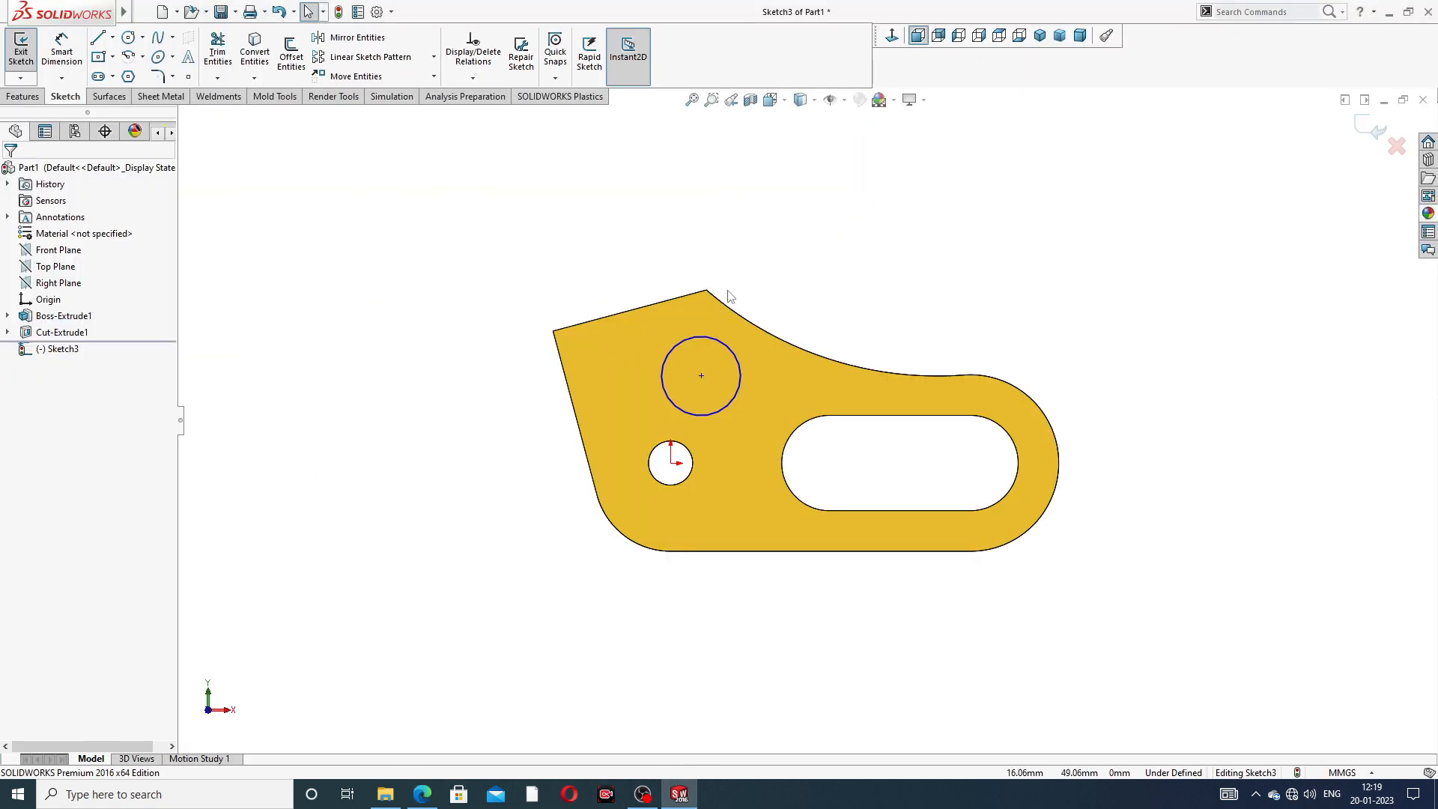
left_click(63, 54)
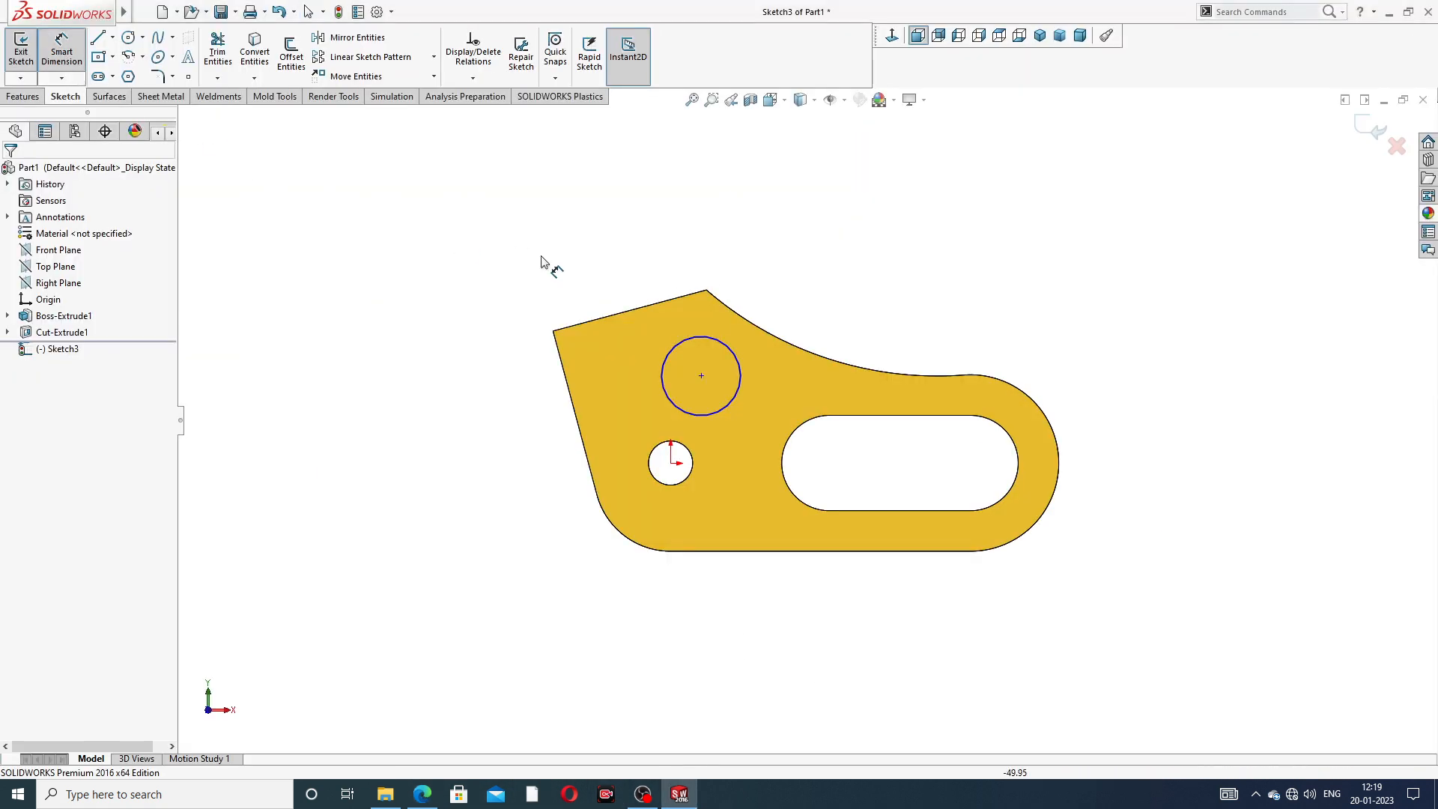
left_click(726, 349)
left_click(803, 303)
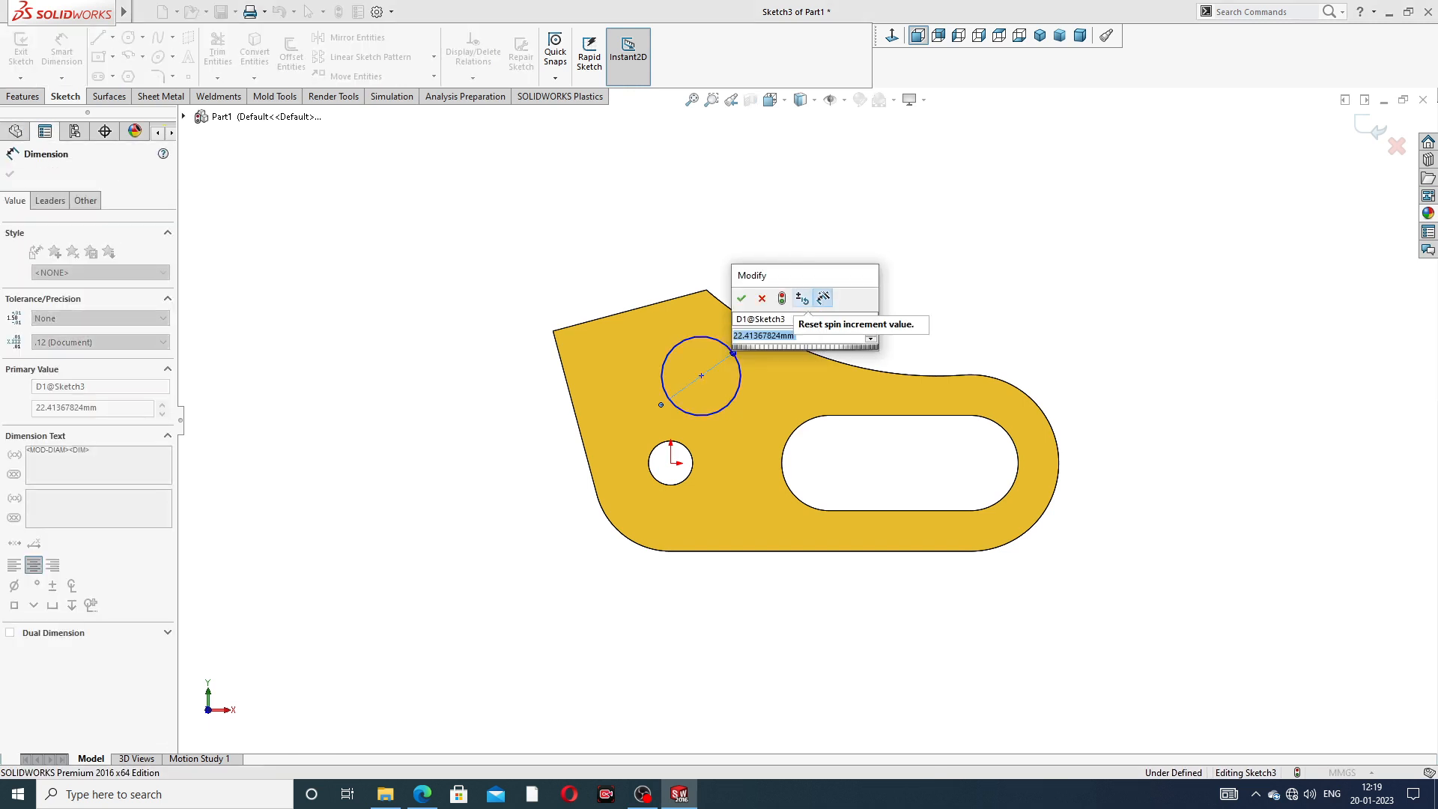
type("15")
key("Return")
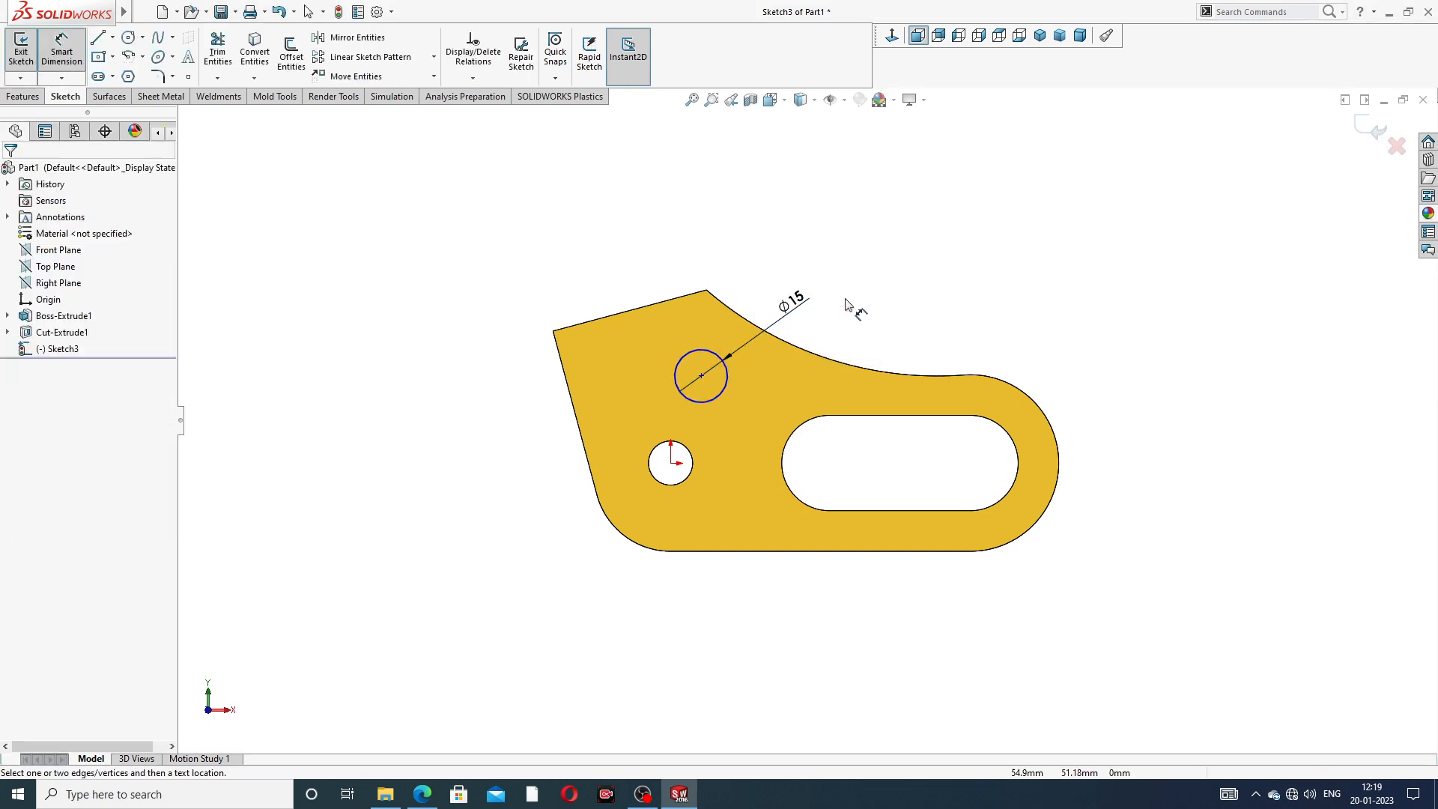
- Dimension the horizontal distance between the circle's centre and the slot arc nearest the holes to 36 mm
left_click(700, 375)
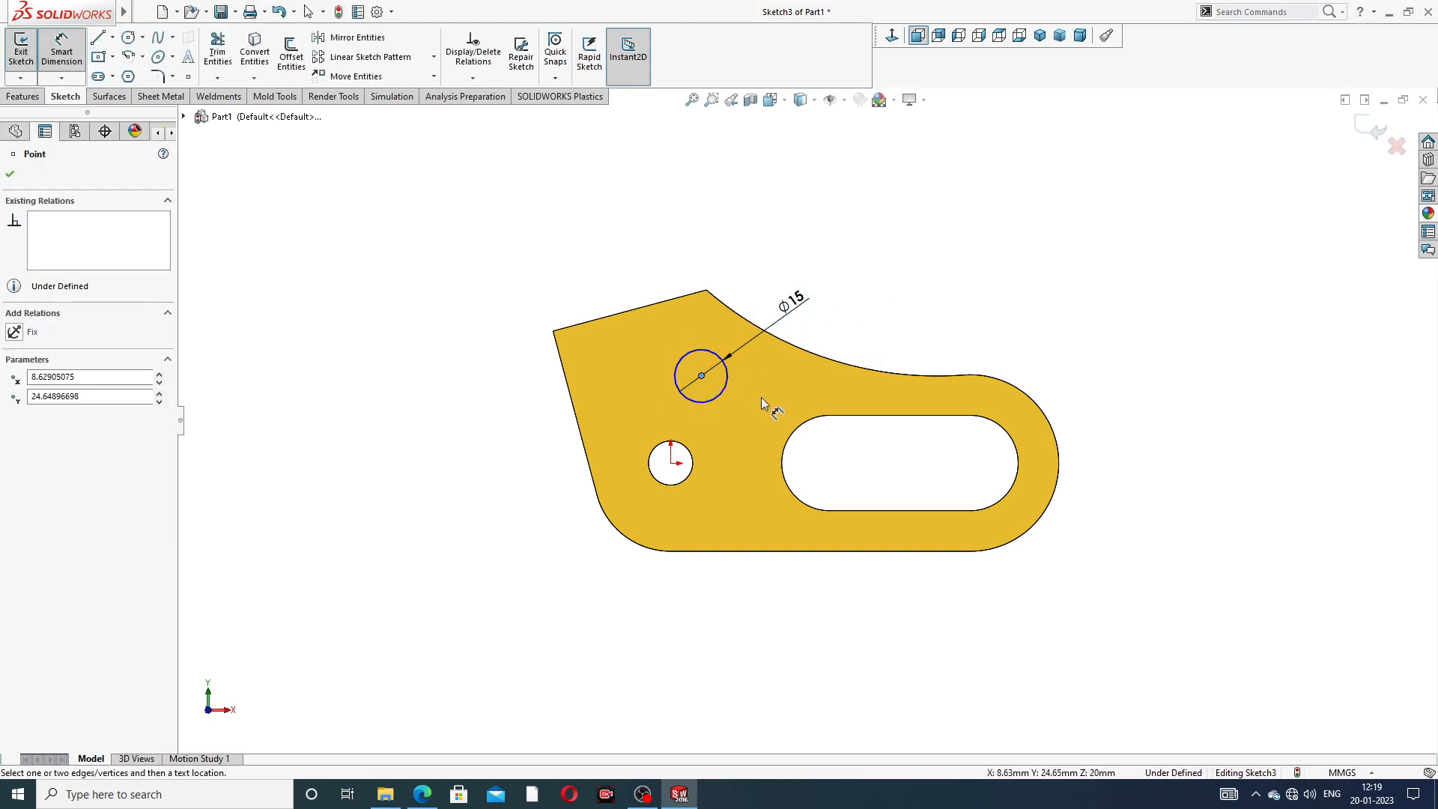
left_click(800, 424)
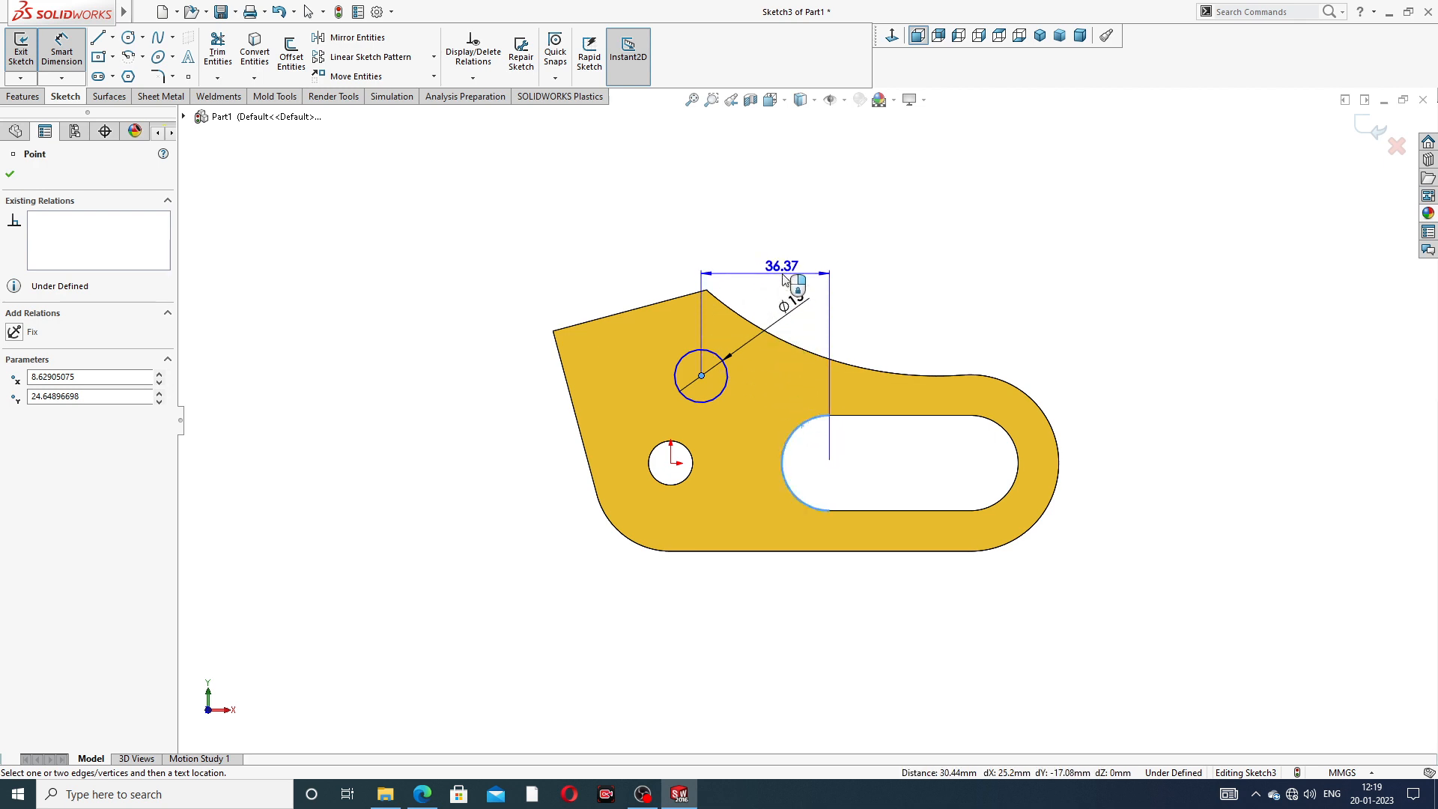
left_click(784, 279)
type("3")
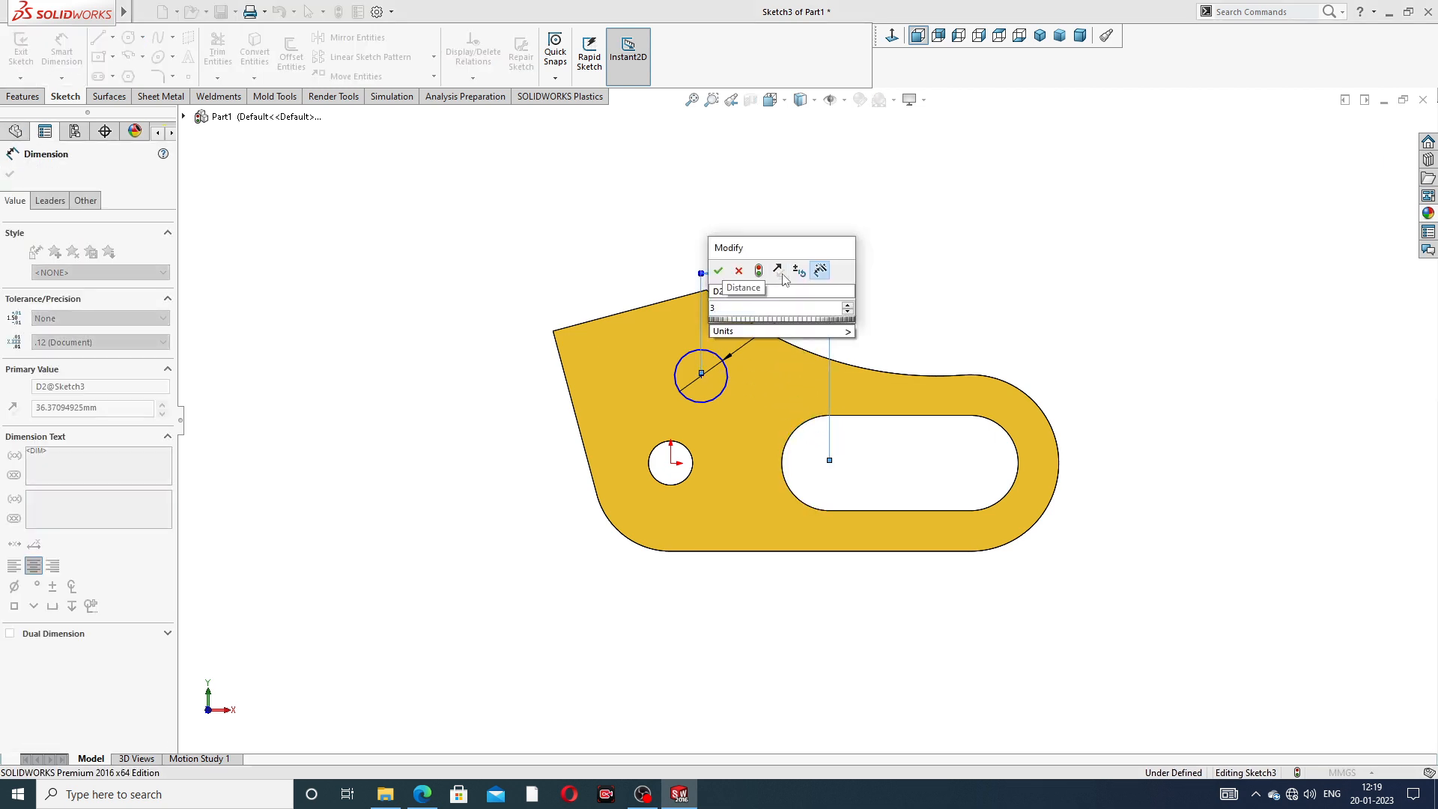
type("6")
left_click(932, 278)
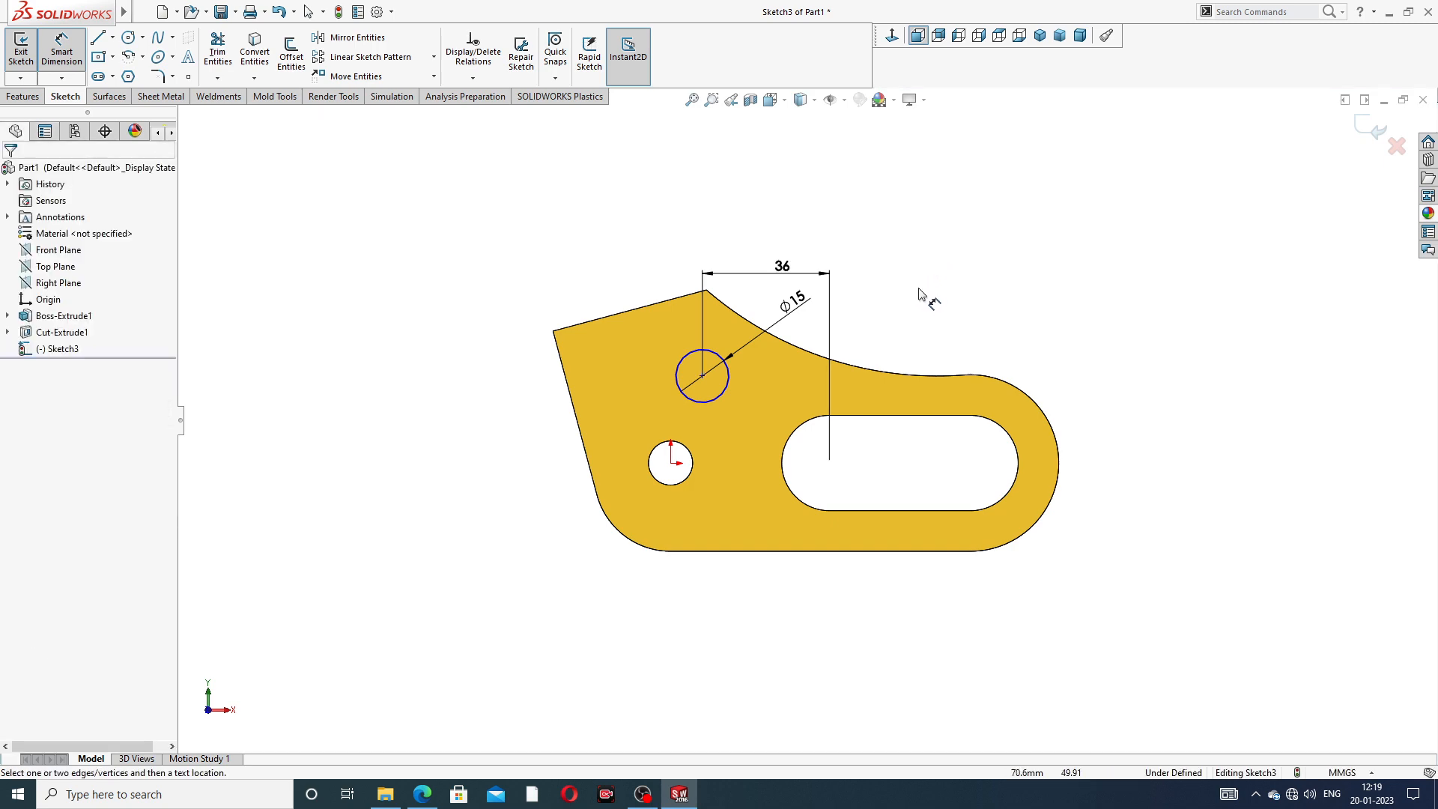
- Check the hole's placement against the PDF drawing, return to SOLIDWORKS, leave the dimension tool and exit the sketch
left_click(423, 796)
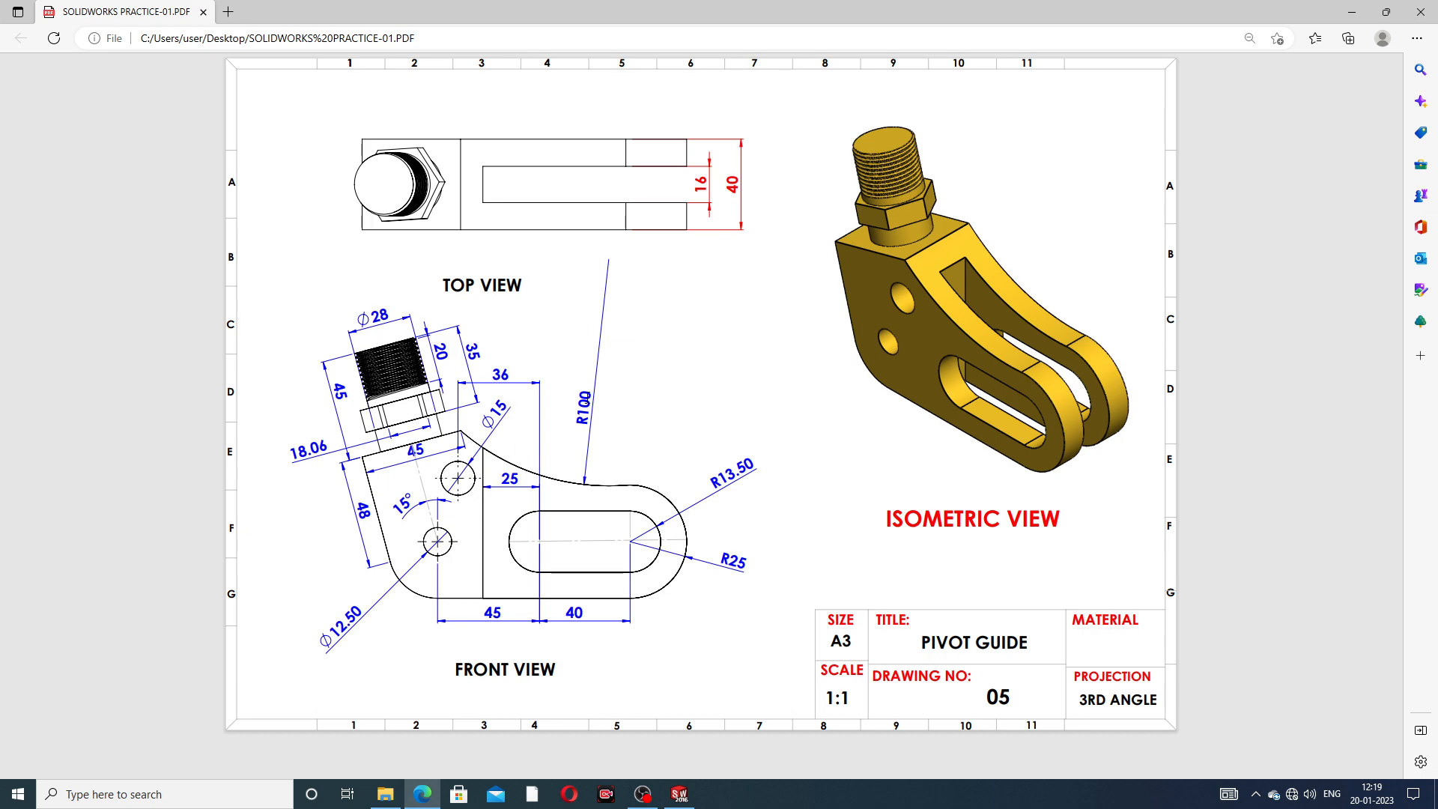
left_click(679, 794)
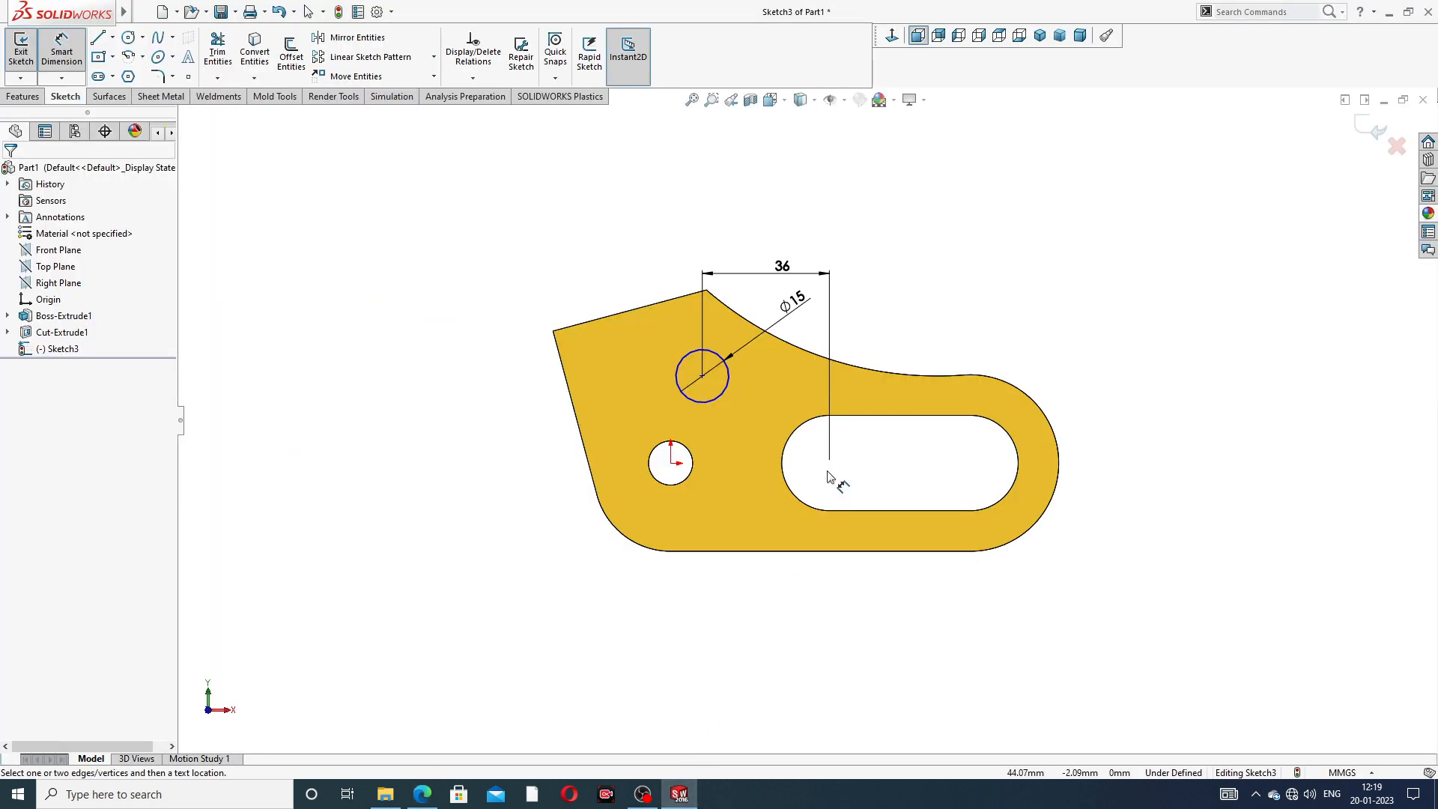
right_click(1339, 166)
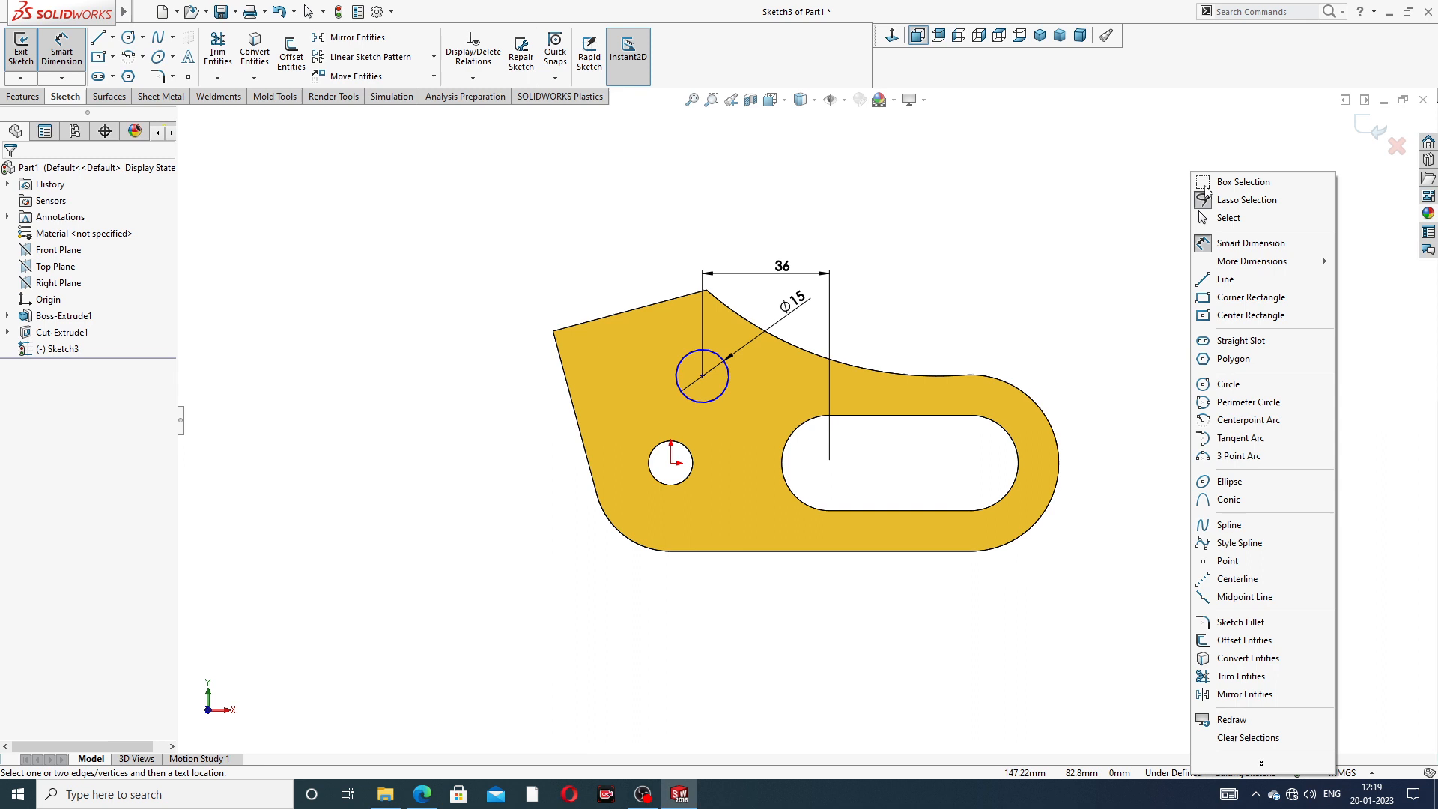
left_click(1239, 219)
left_click(1376, 129)
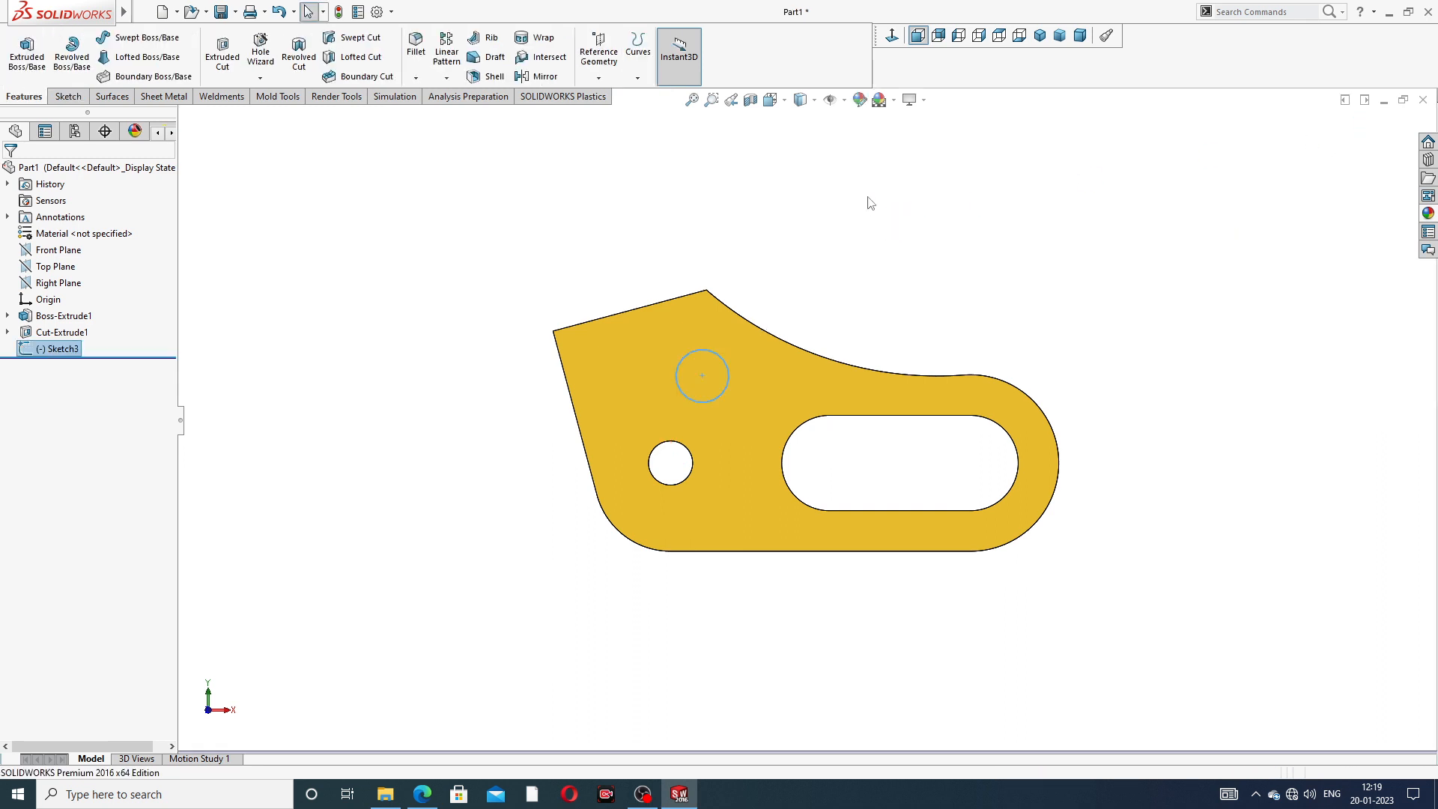
- Cut the circle into the body with an Extruded Cut using the Up To Next end condition
left_click(222, 60)
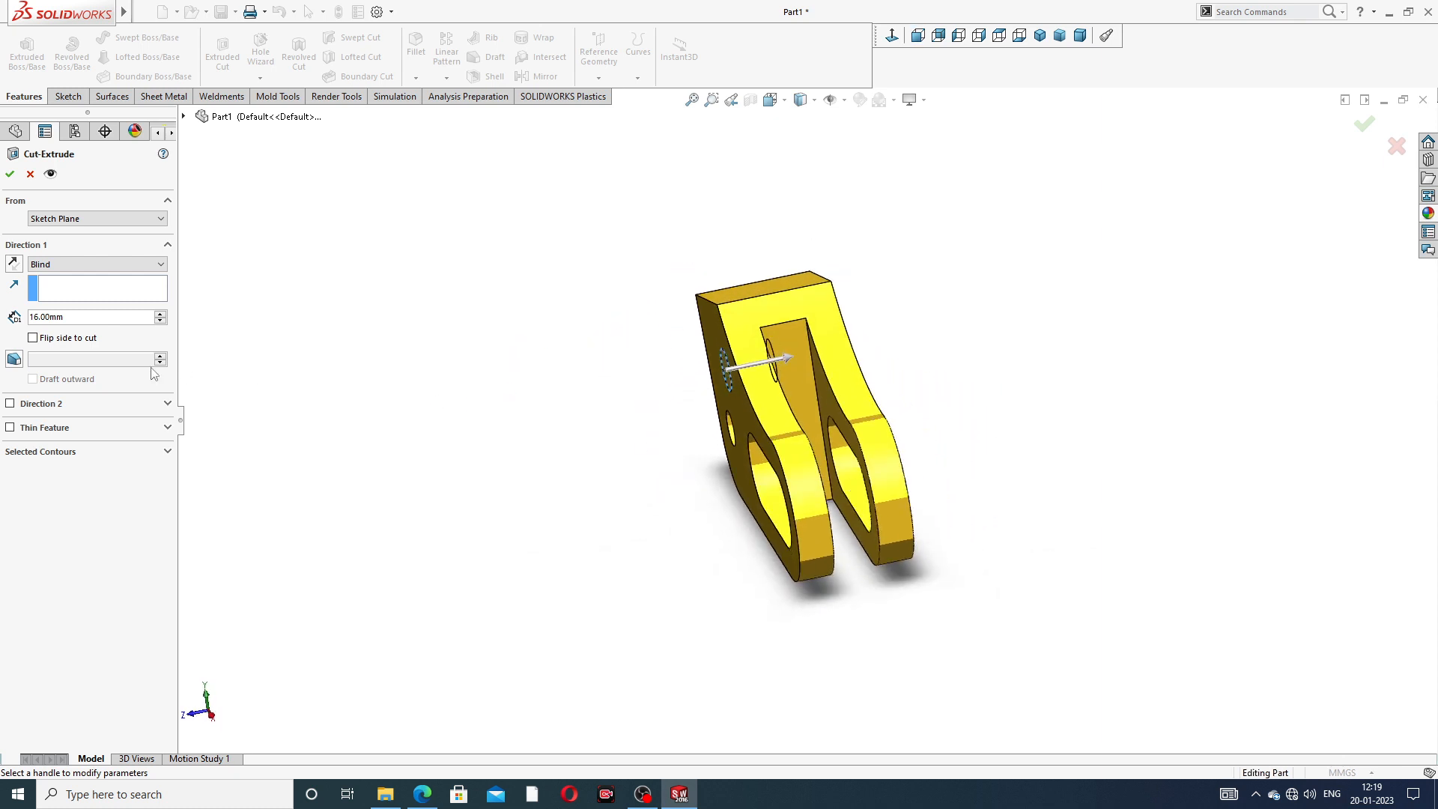
left_click(70, 268)
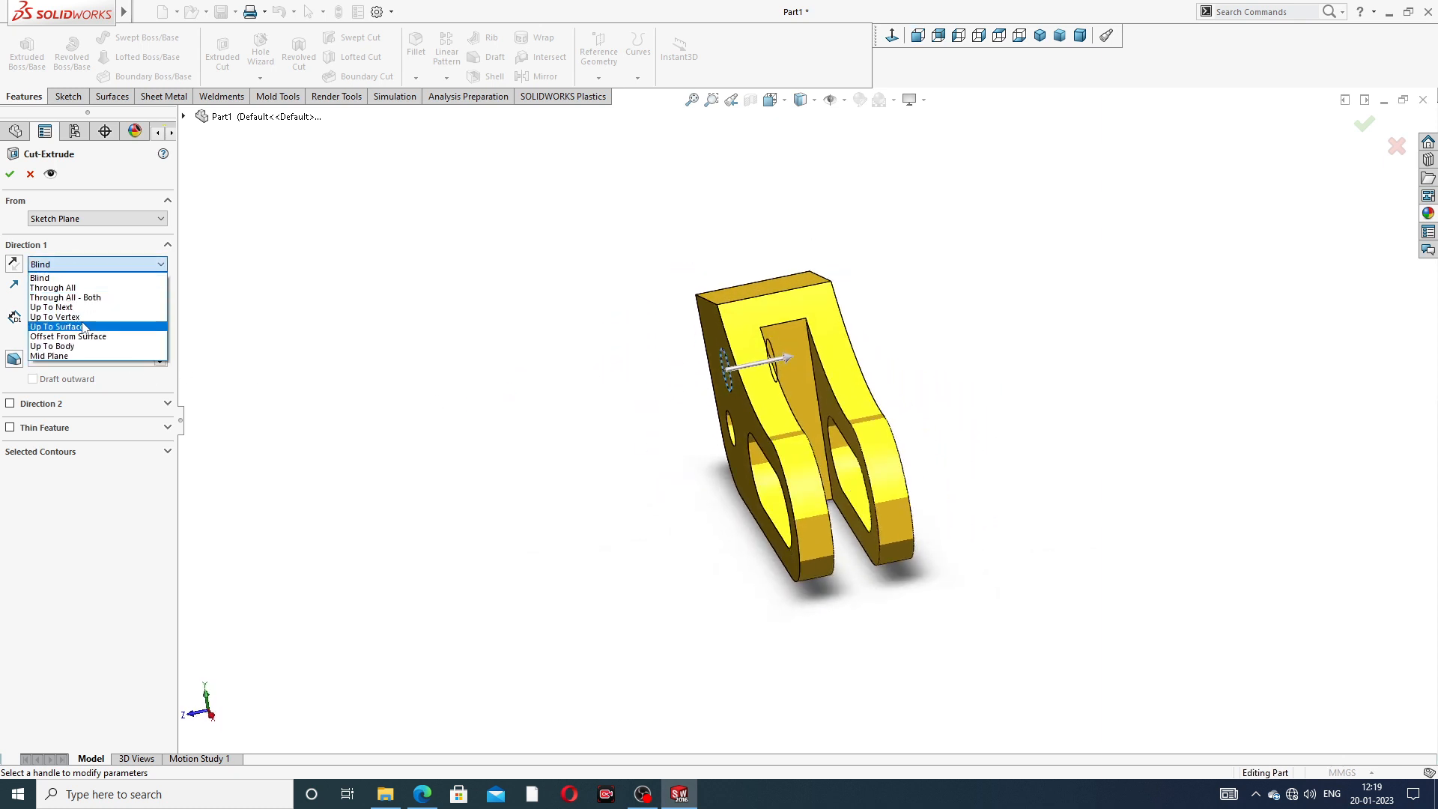
left_click(84, 311)
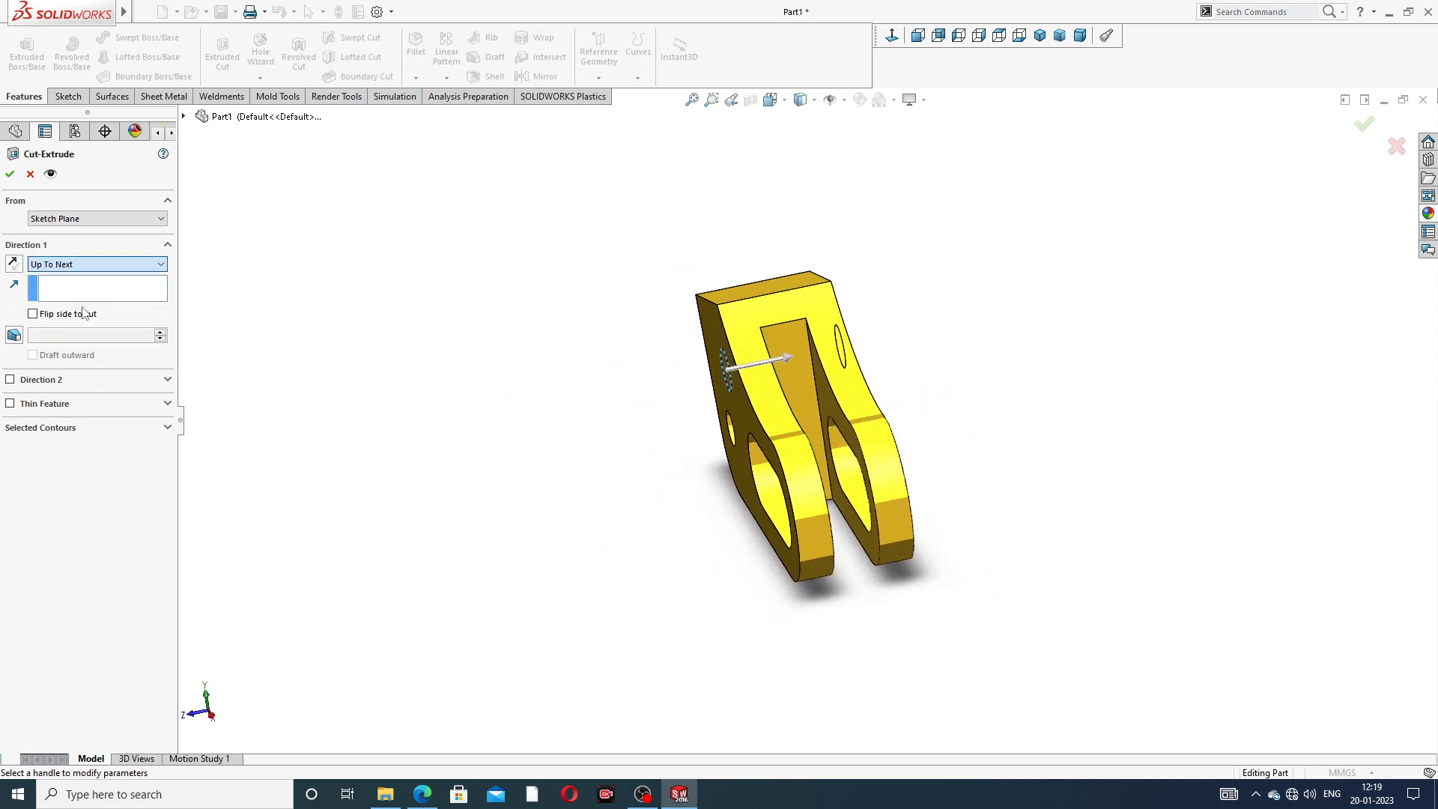
left_click(9, 176)
- Inspect the new hole from the front and switch to the PDF drawing in the browser
middle_click_drag(513, 439, 743, 369)
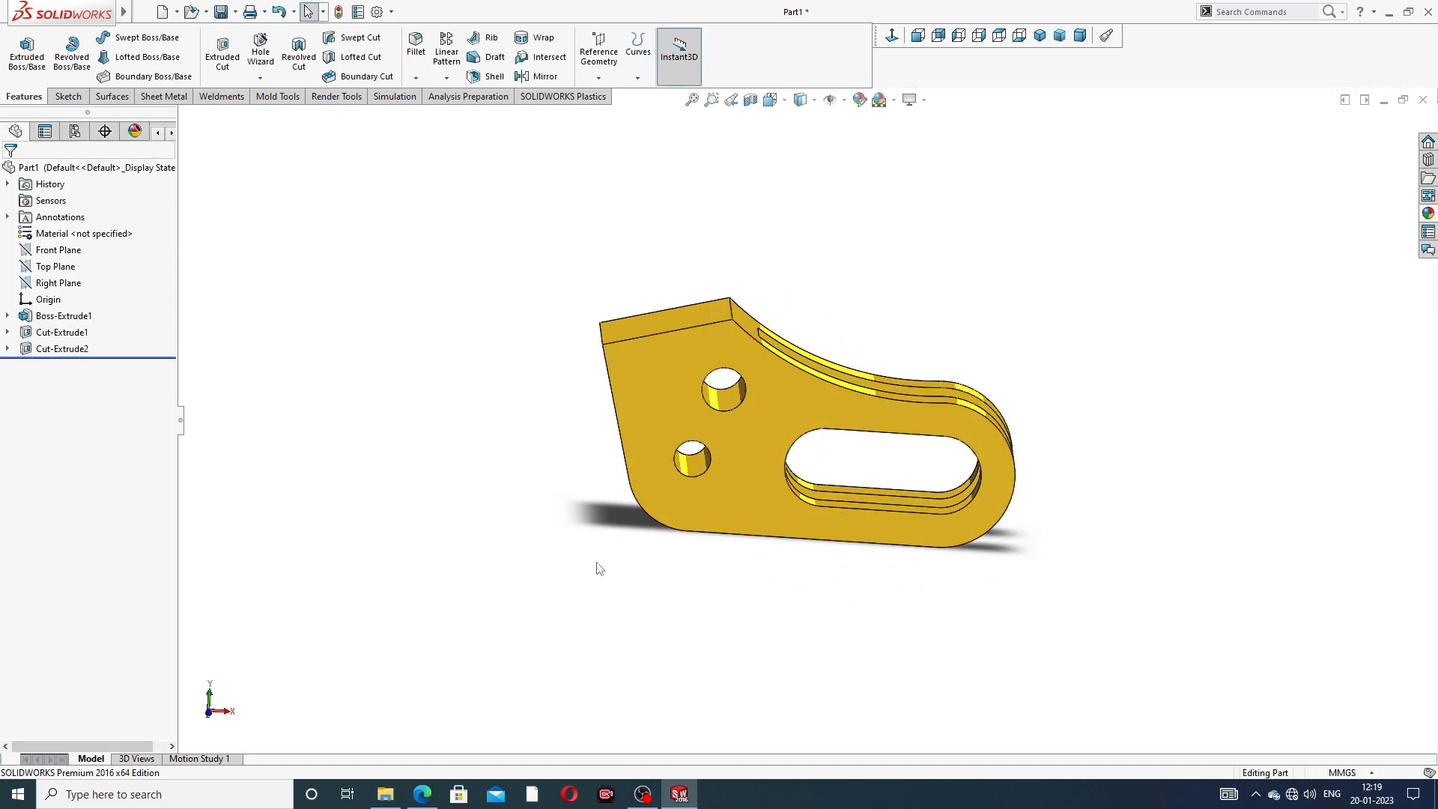
left_click(423, 793)
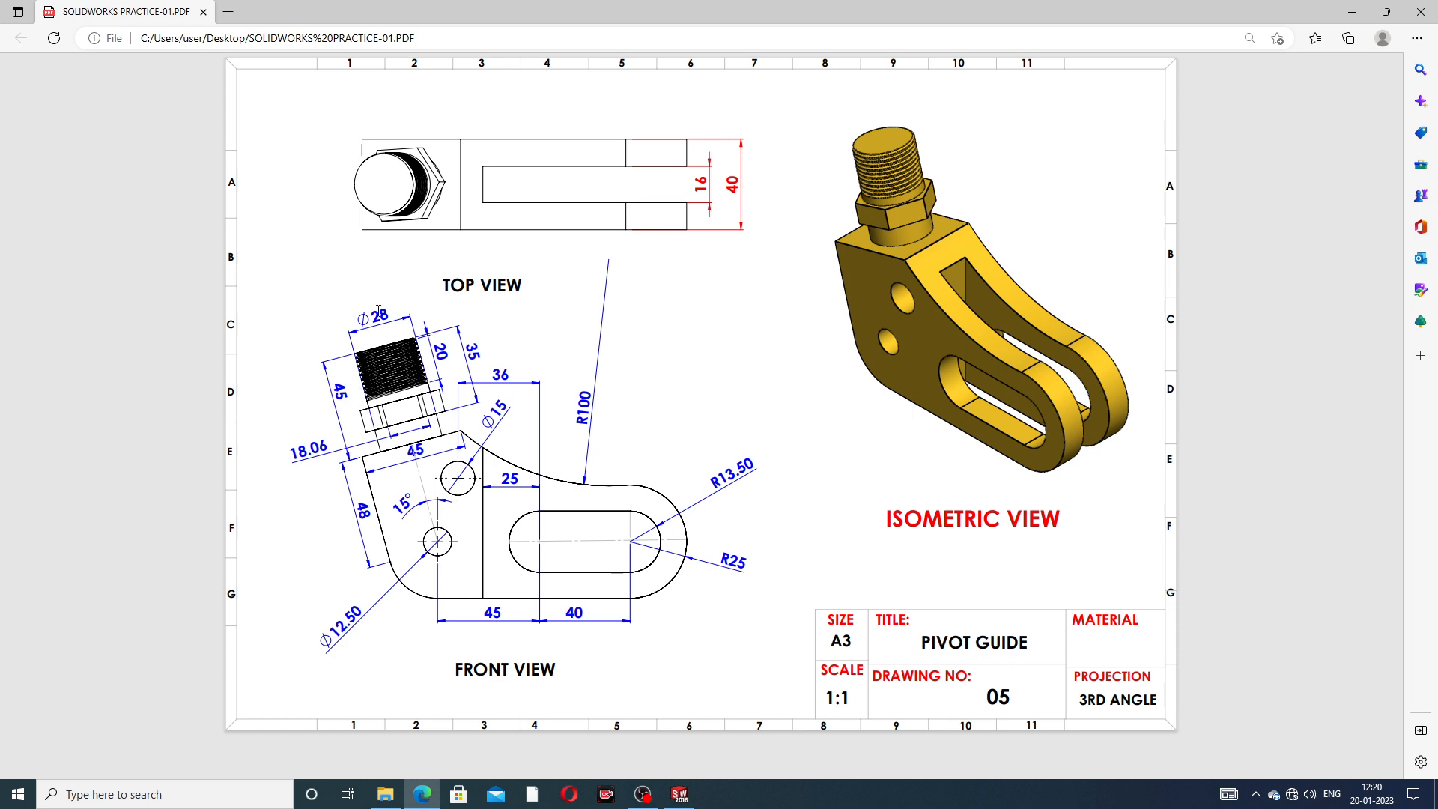
- Switch back to SOLIDWORKS, start a sketch on the body's slanted flat top face and view it face-on
left_click(678, 793)
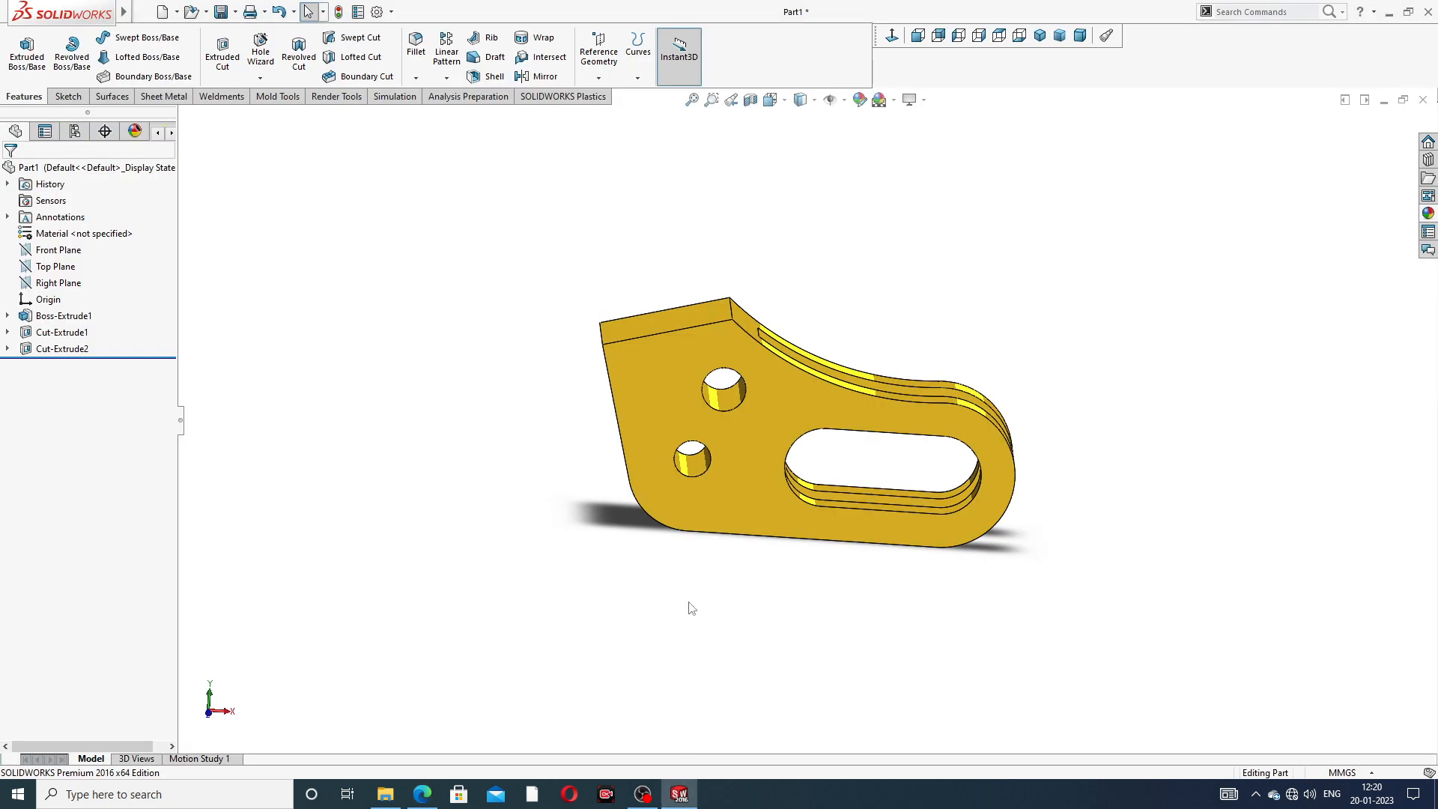
middle_click_drag(685, 375, 695, 472)
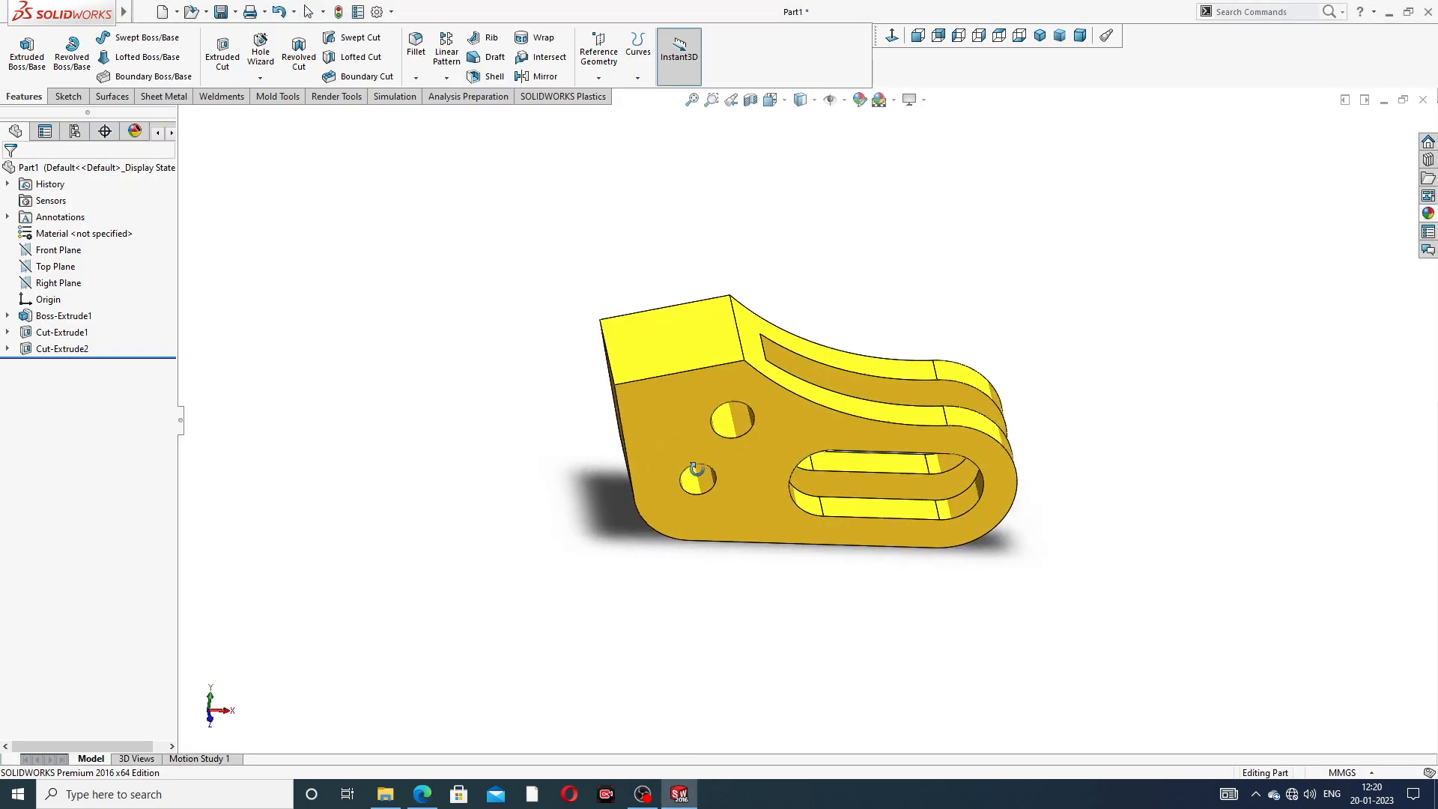
left_click(680, 329)
left_click(740, 289)
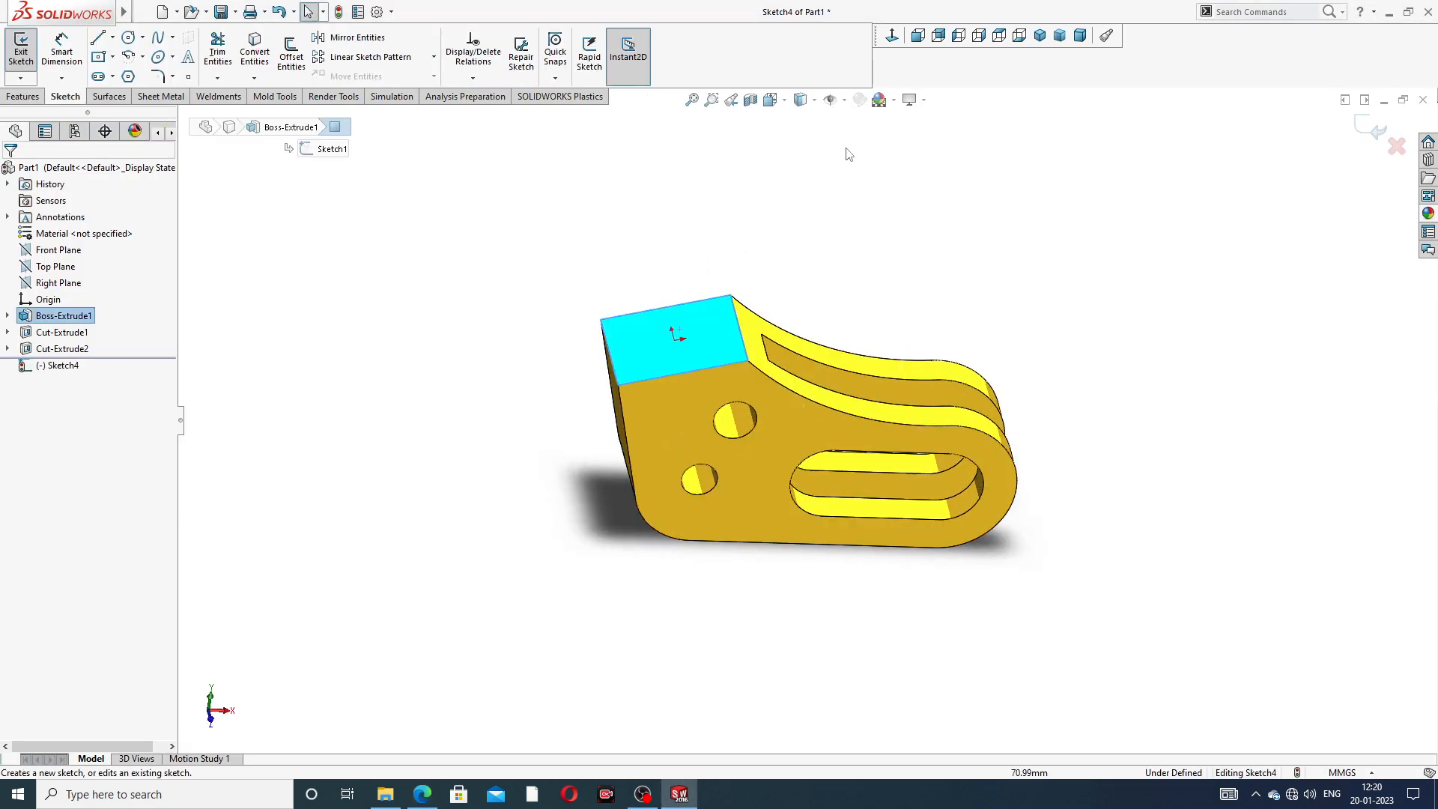
left_click(897, 41)
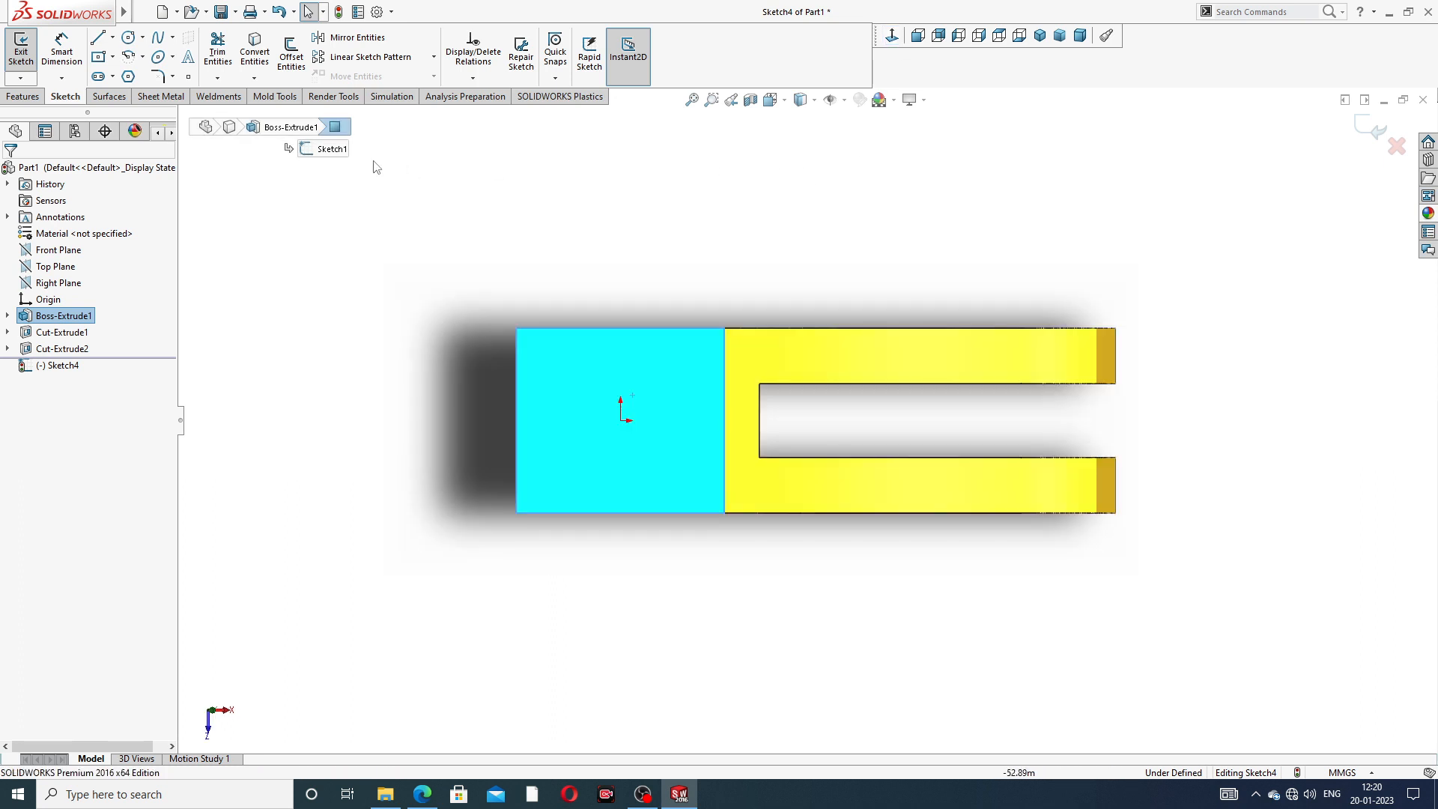
- Sketch a circle about 27.7 mm in diameter centred on the origin of the slanted face, then leave the Circle tool
left_click(134, 38)
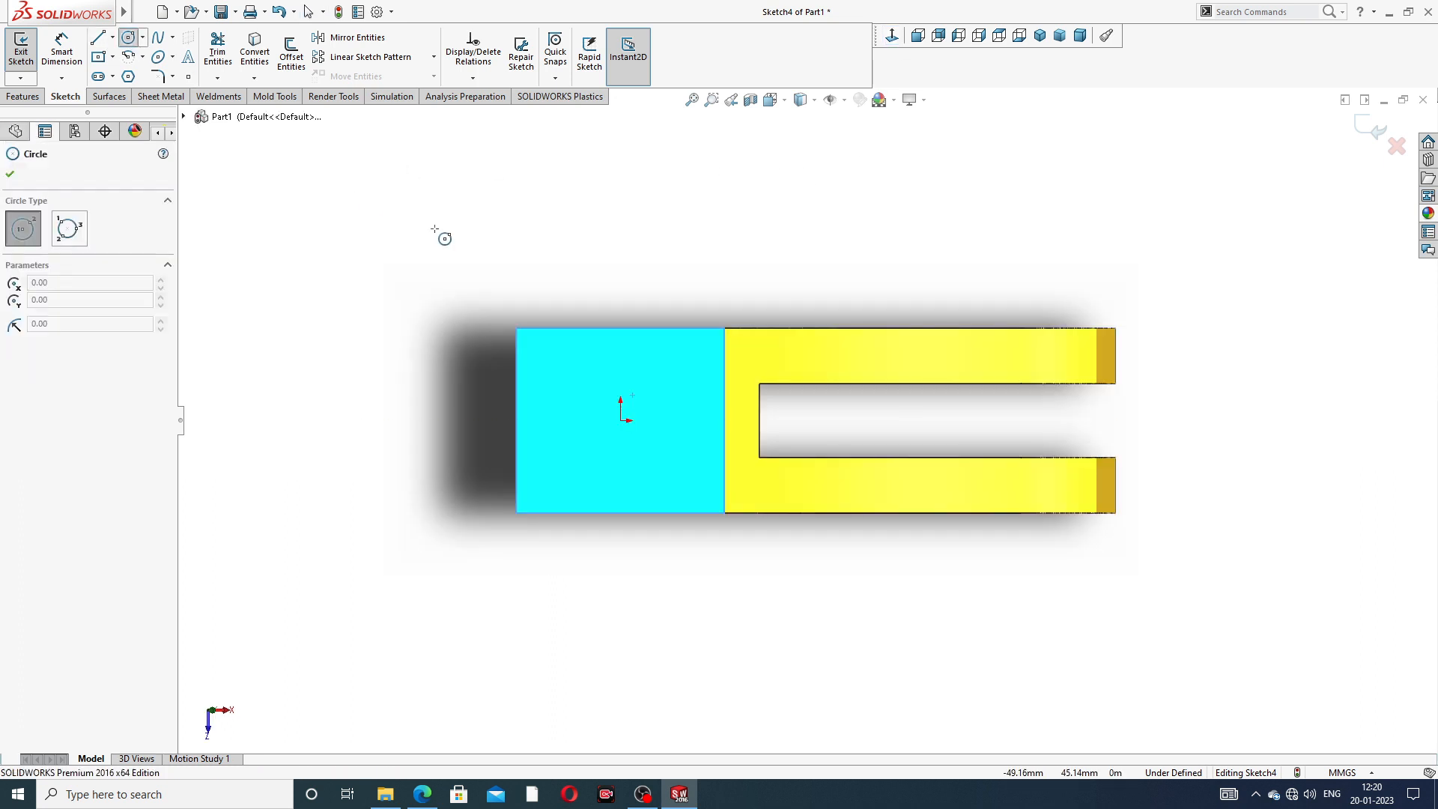
left_click(620, 419)
left_click(643, 359)
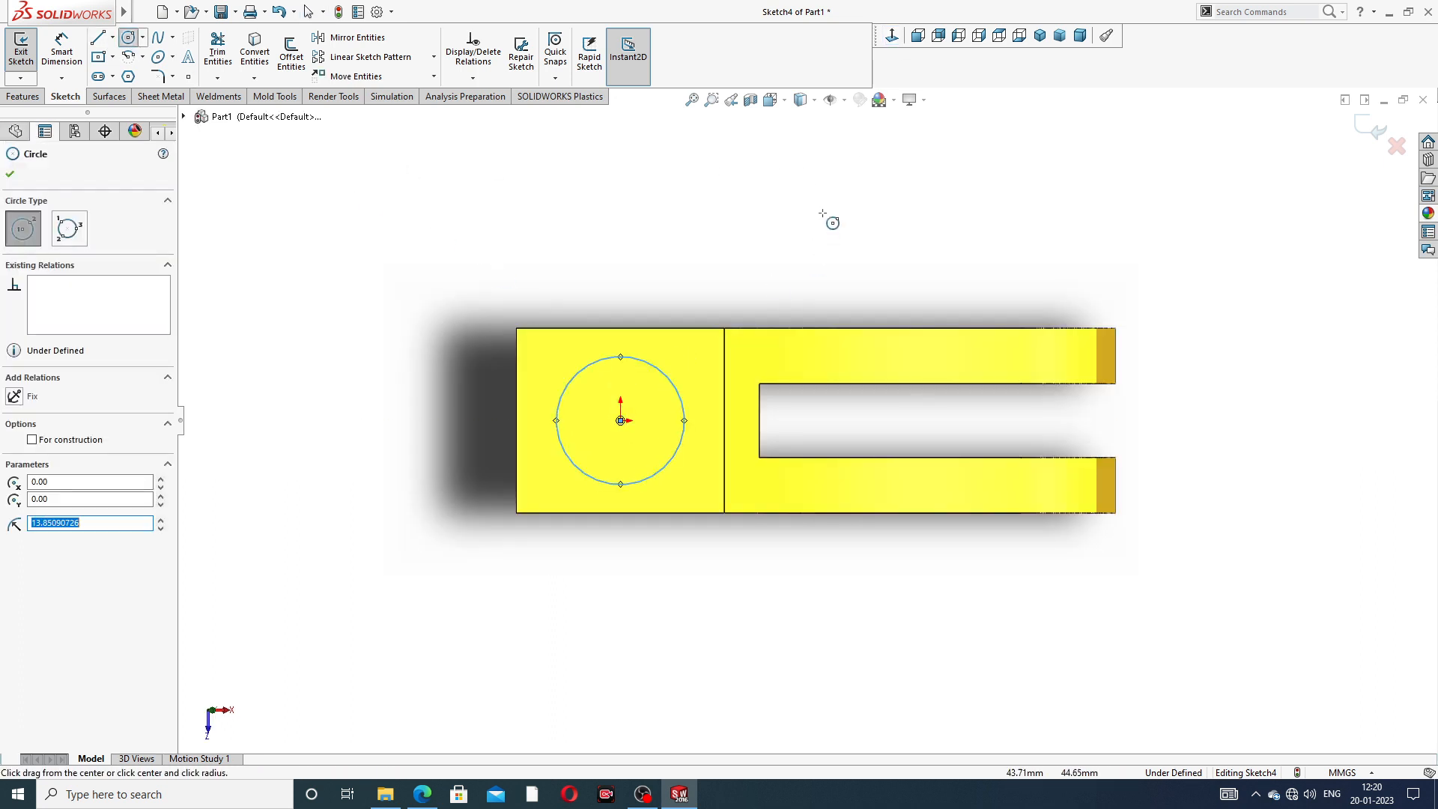
right_click(824, 204)
left_click(860, 221)
left_click(859, 221)
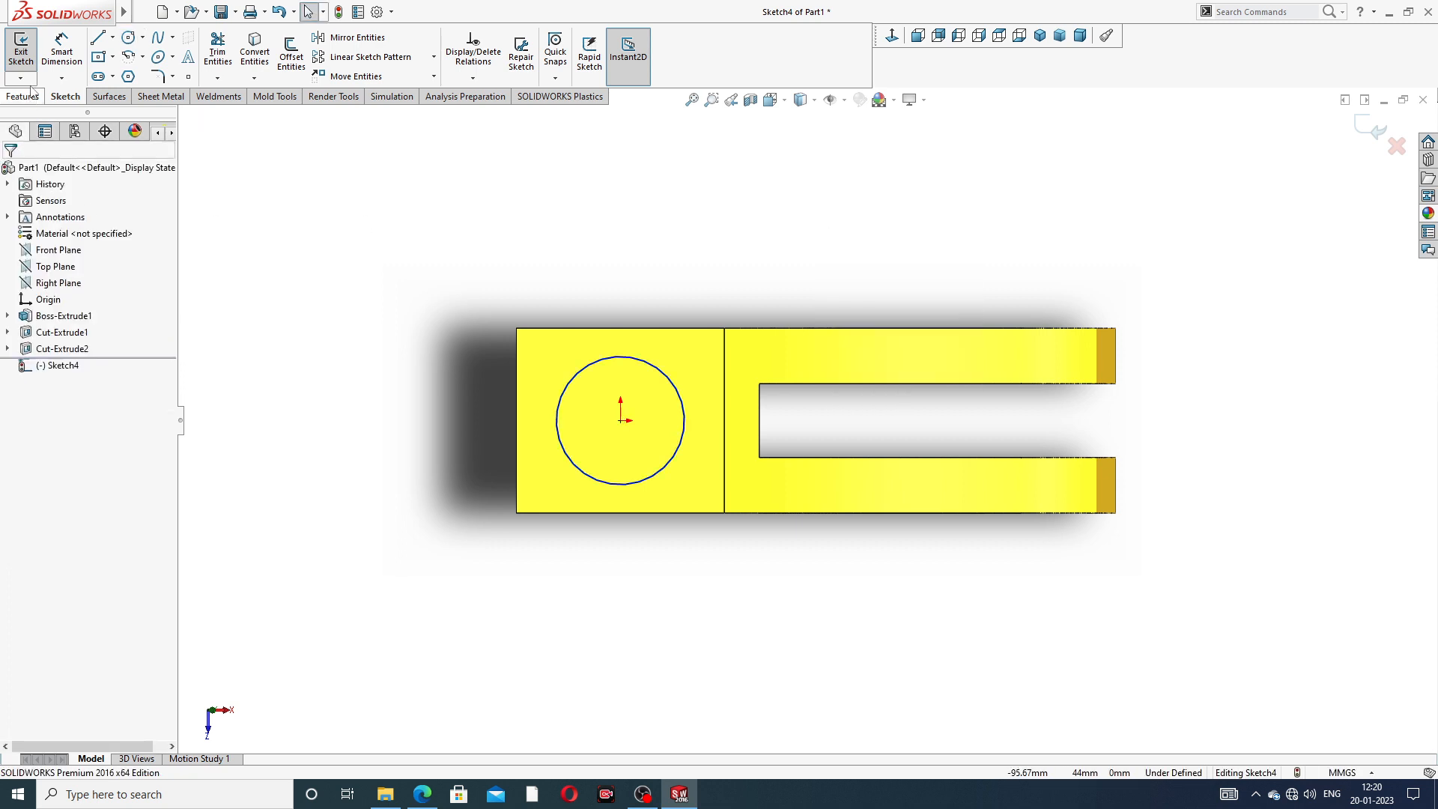
- Dimension the circle's diameter to 28 mm and leave the dimension tool
left_click(61, 52)
left_click(671, 379)
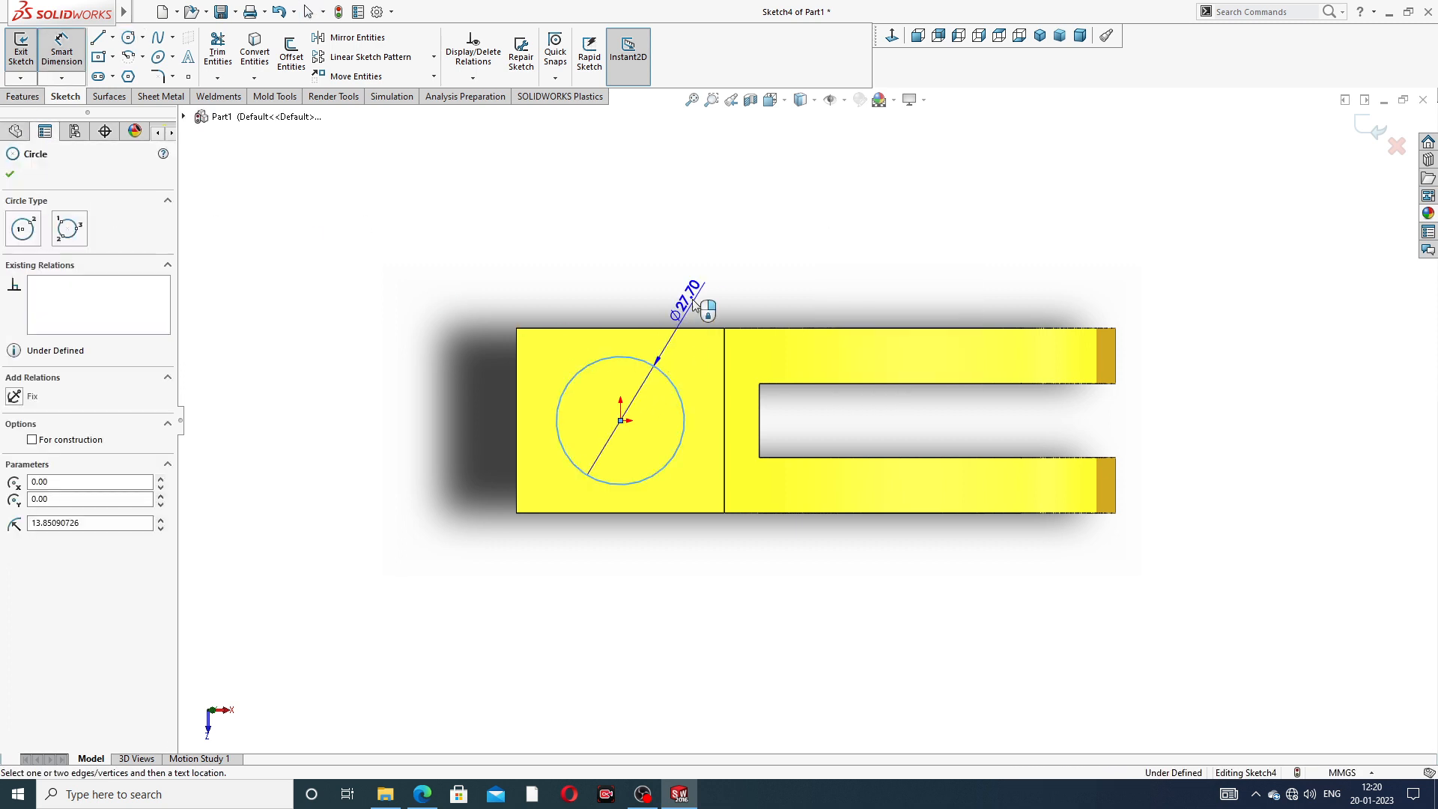
left_click(700, 292)
type("28")
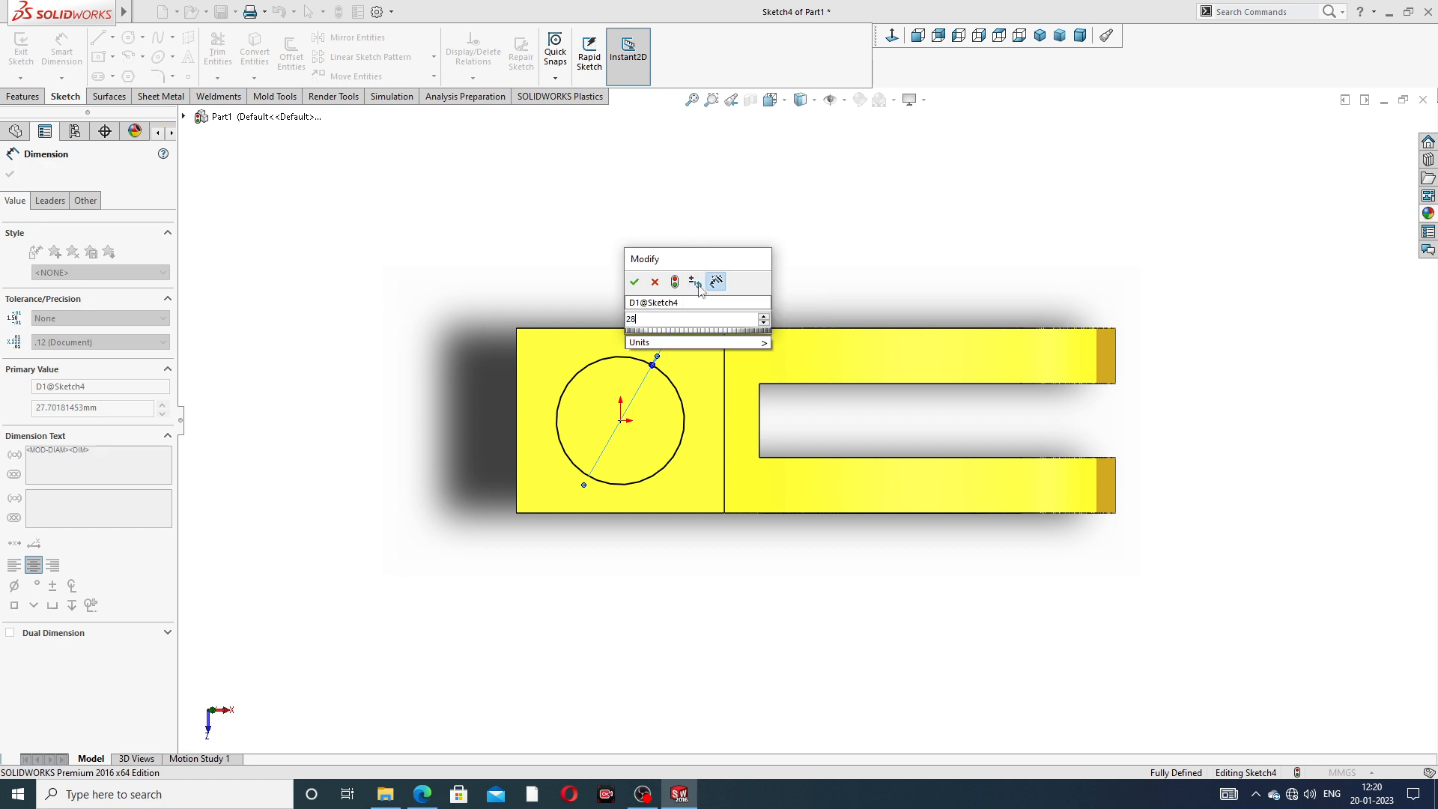
key("Return")
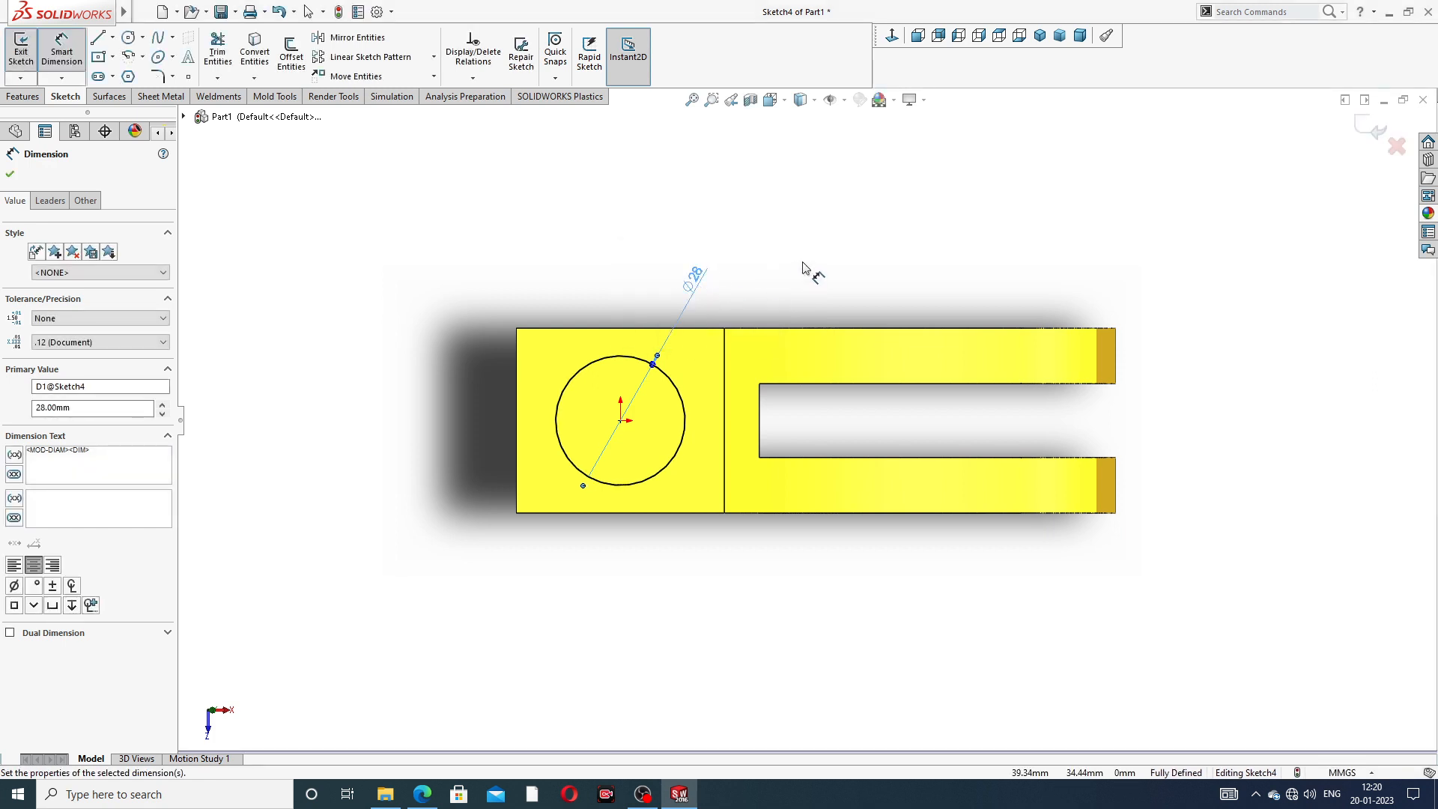
right_click(801, 267)
left_click(831, 225)
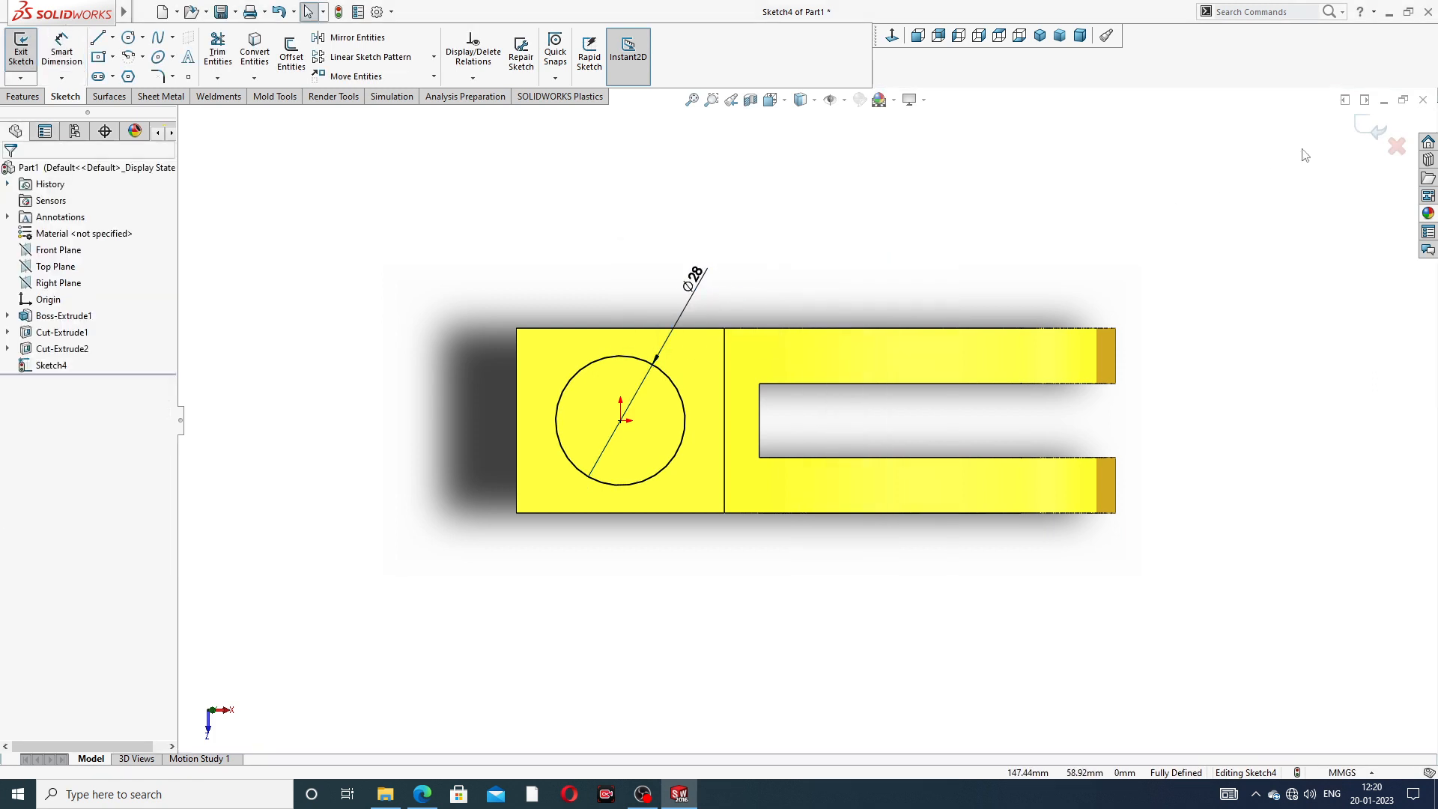
- Extrude the circle as a 45 mm Blind boss, merged with the body
left_click(36, 97)
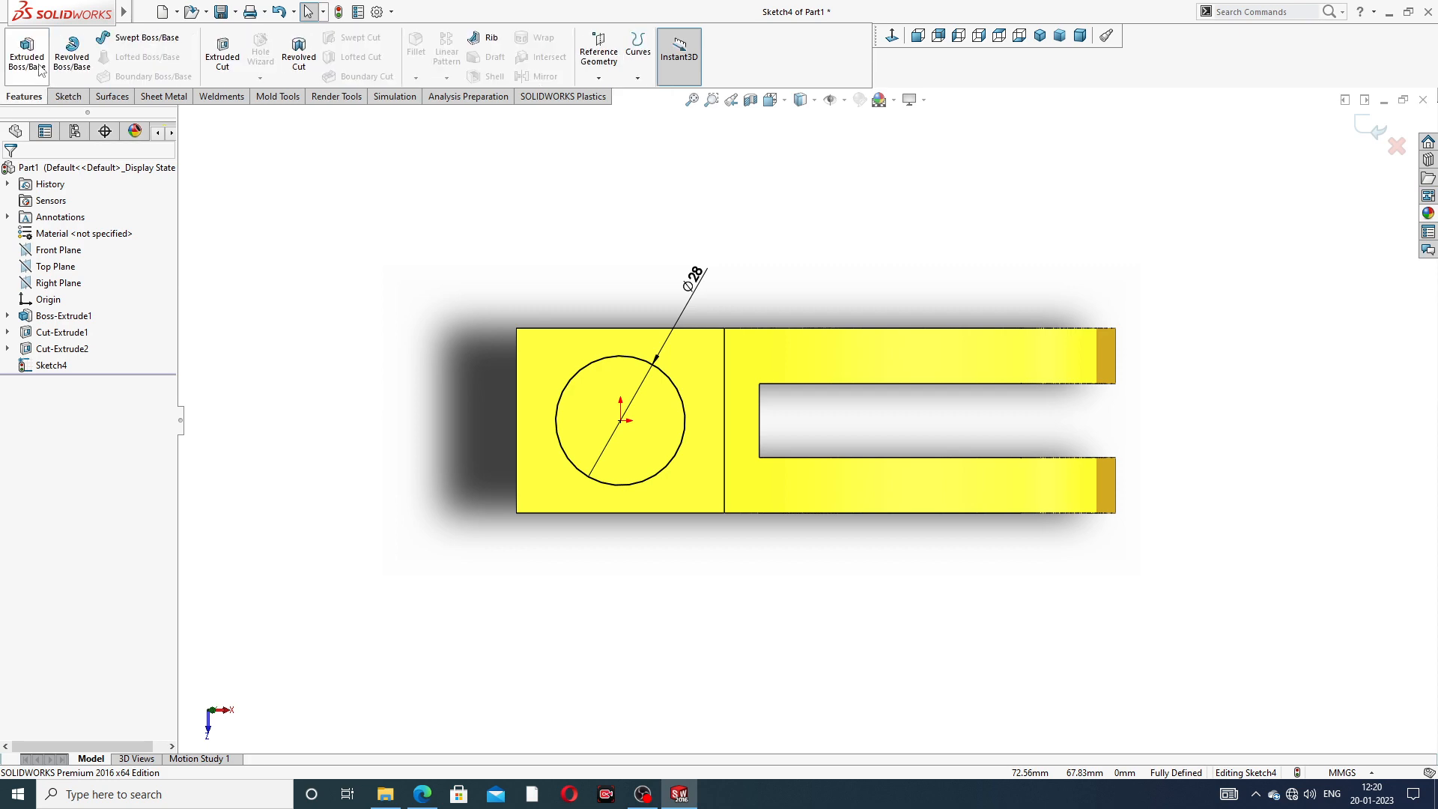
left_click(39, 67)
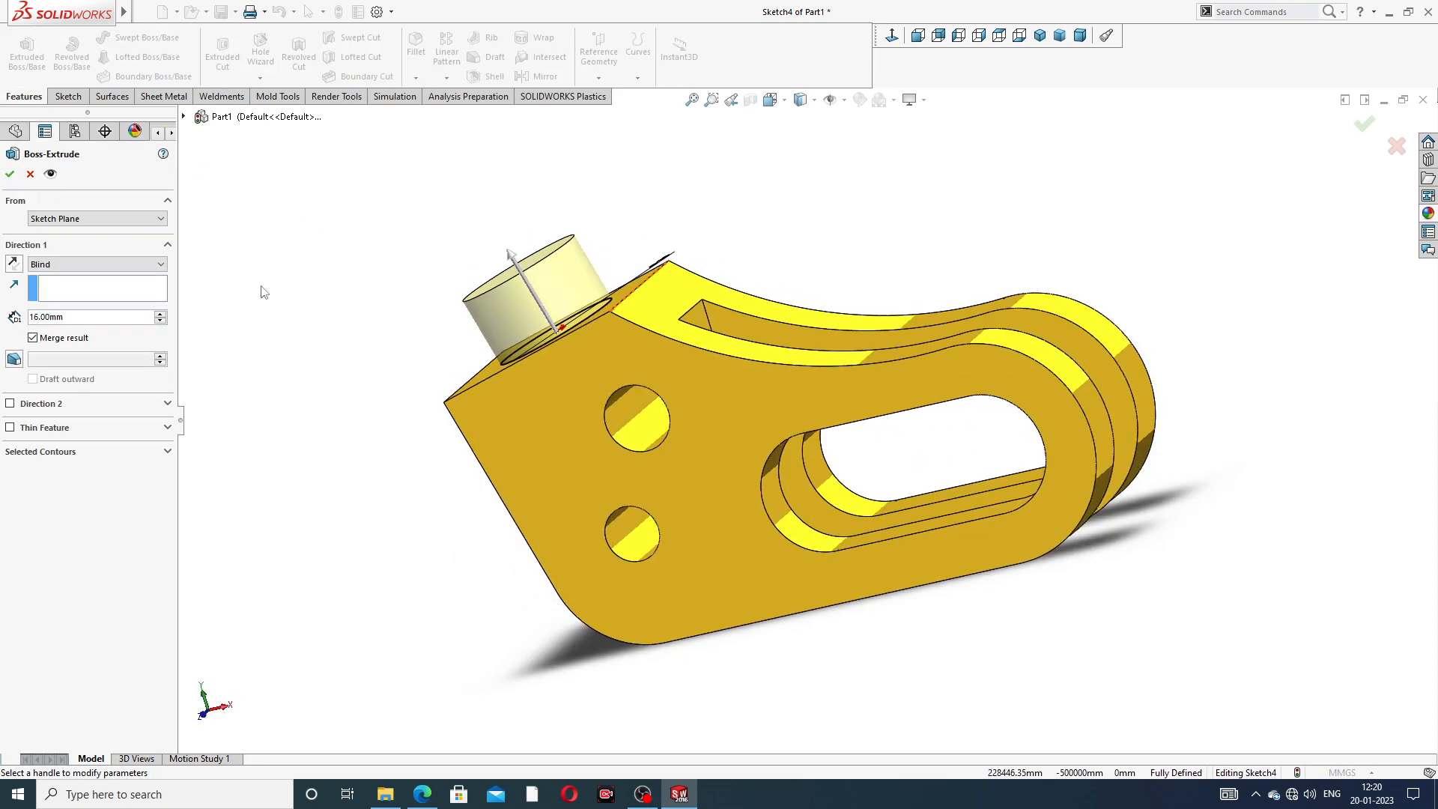
left_click_drag(78, 319, 13, 319)
type("45")
key("Return")
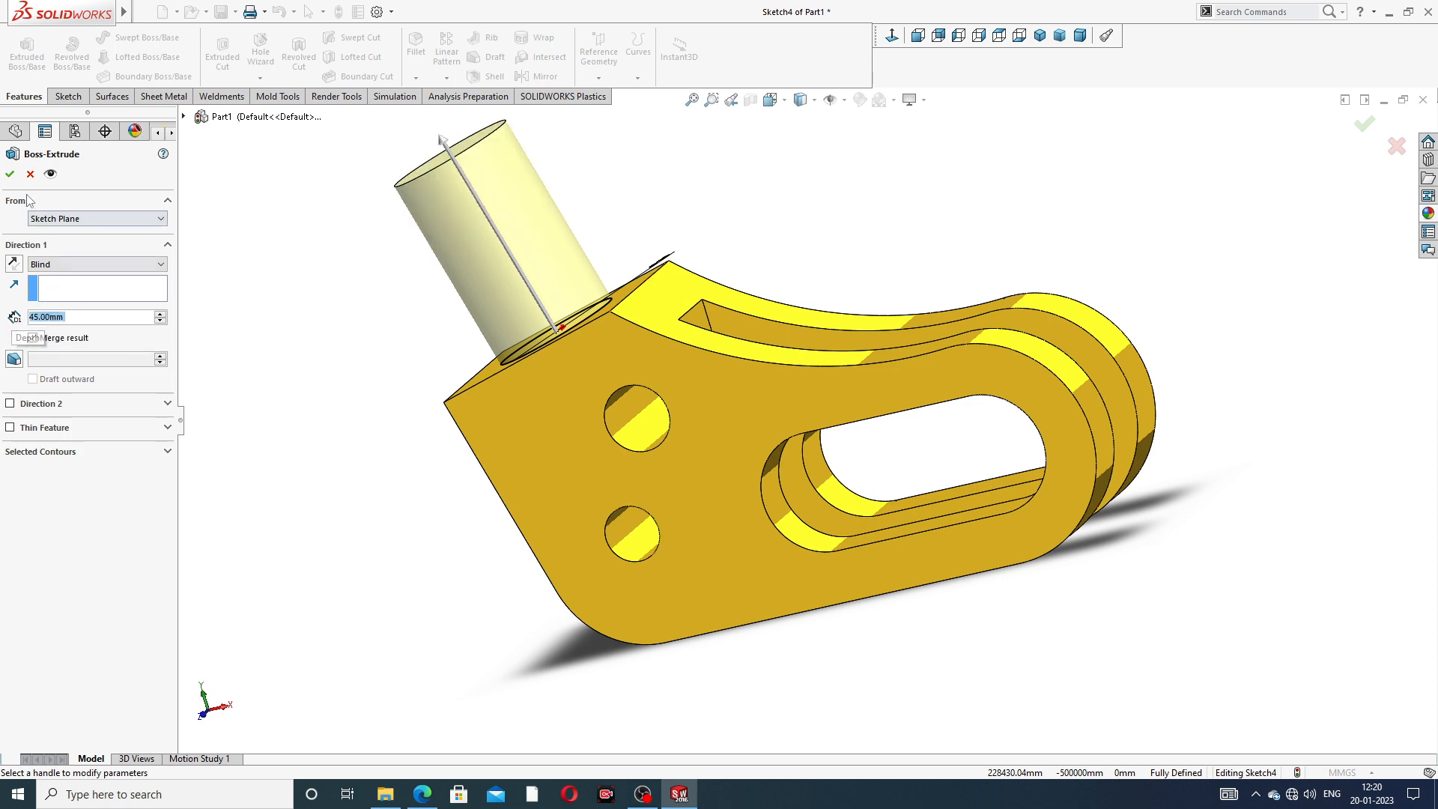
left_click(9, 175)
left_click(658, 217)
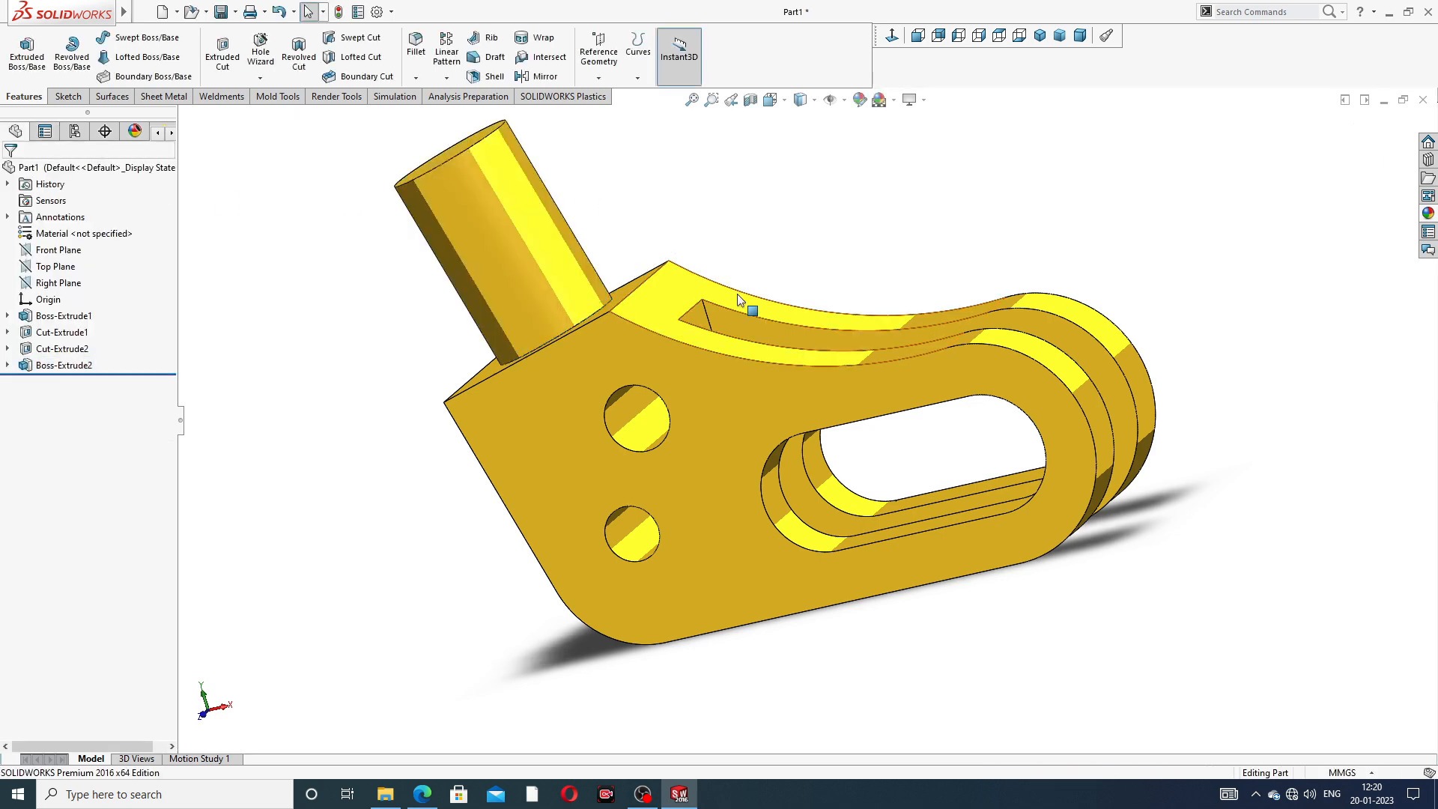
- Start a sketch on the cylinder's circular end face and view it face-on
scroll(737, 294, "up", 2)
middle_click_drag(737, 295, 771, 375)
scroll(723, 312, "up", 1)
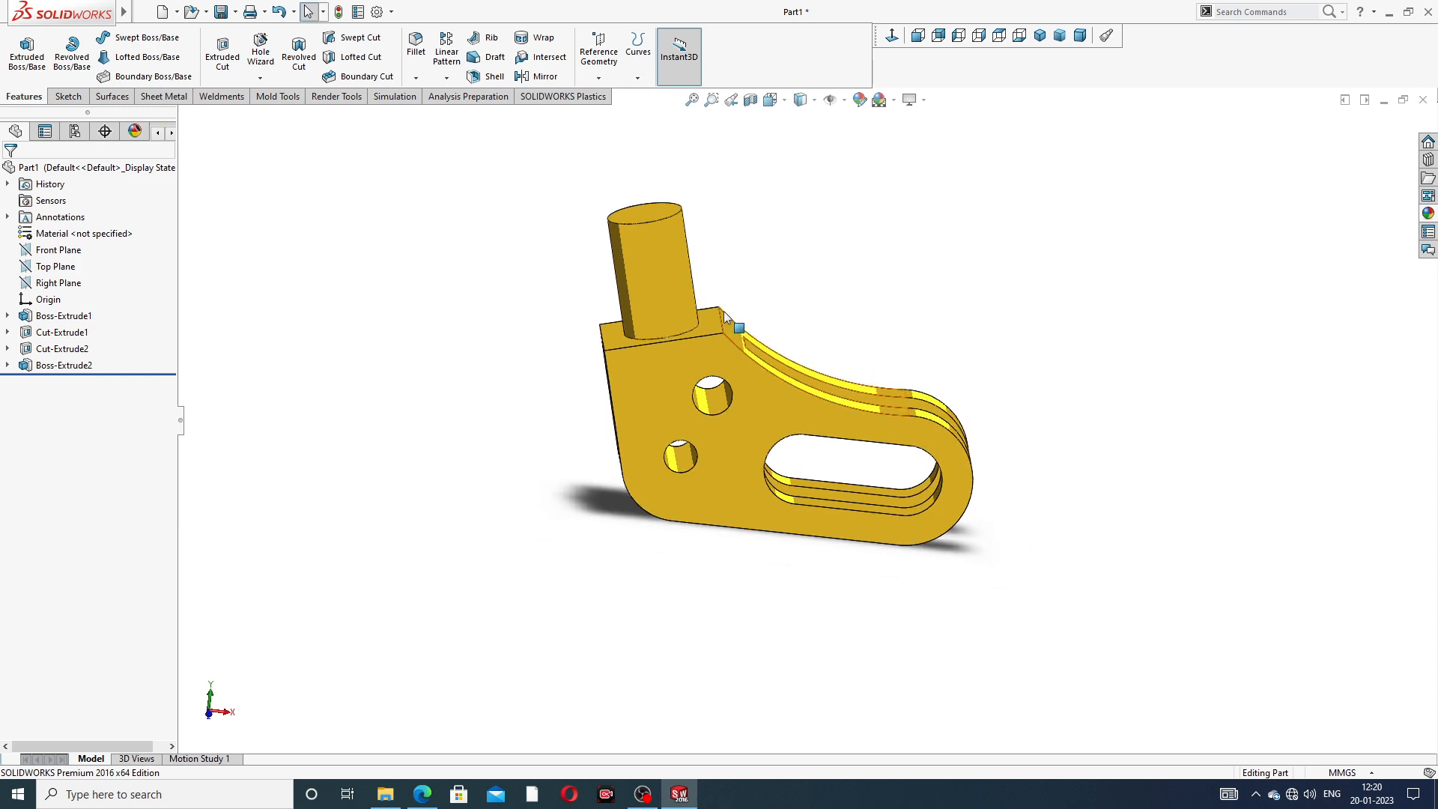
scroll(723, 292, "down", 2)
middle_click_drag(684, 343, 668, 340)
left_click(657, 247)
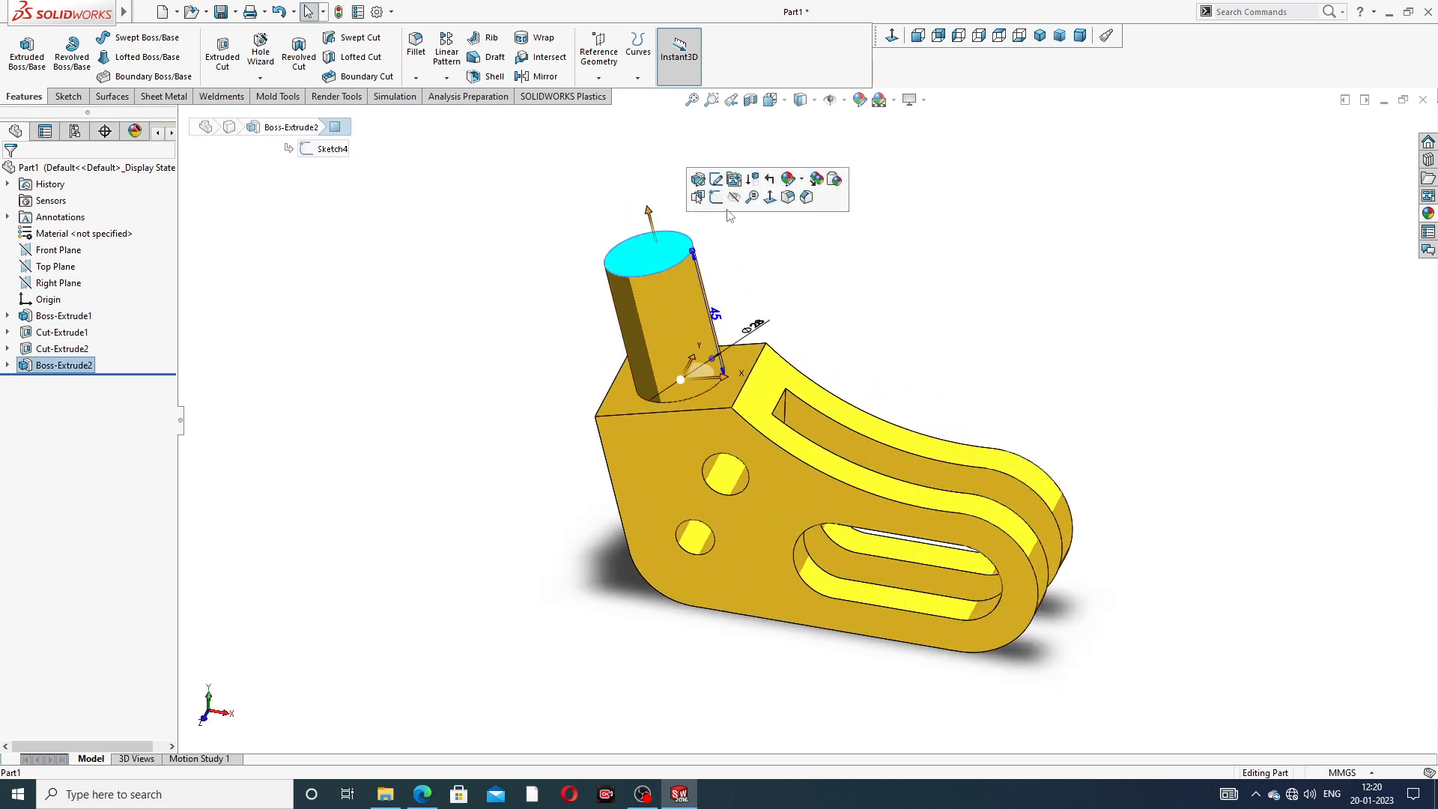
left_click(715, 179)
left_click(893, 37)
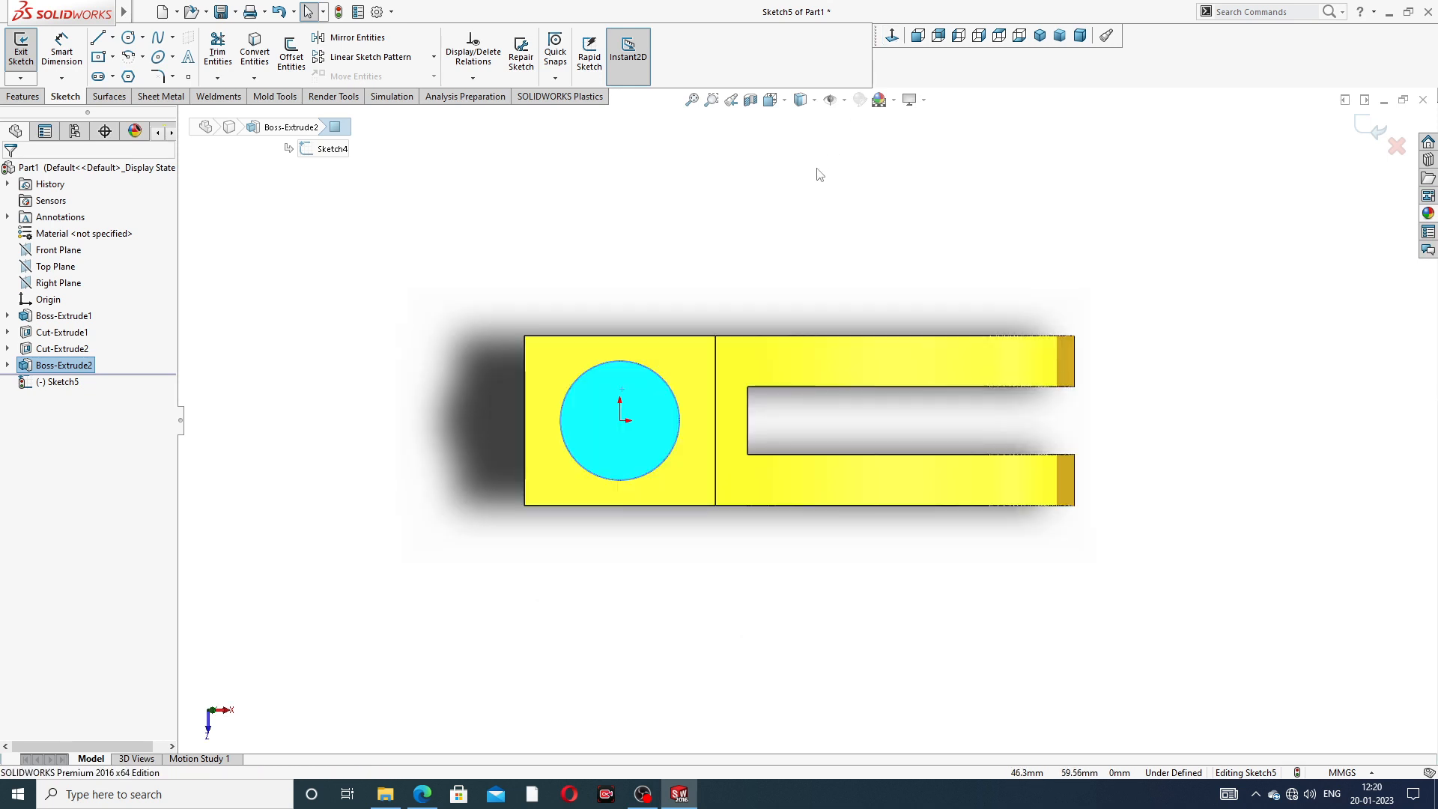
left_click(133, 81)
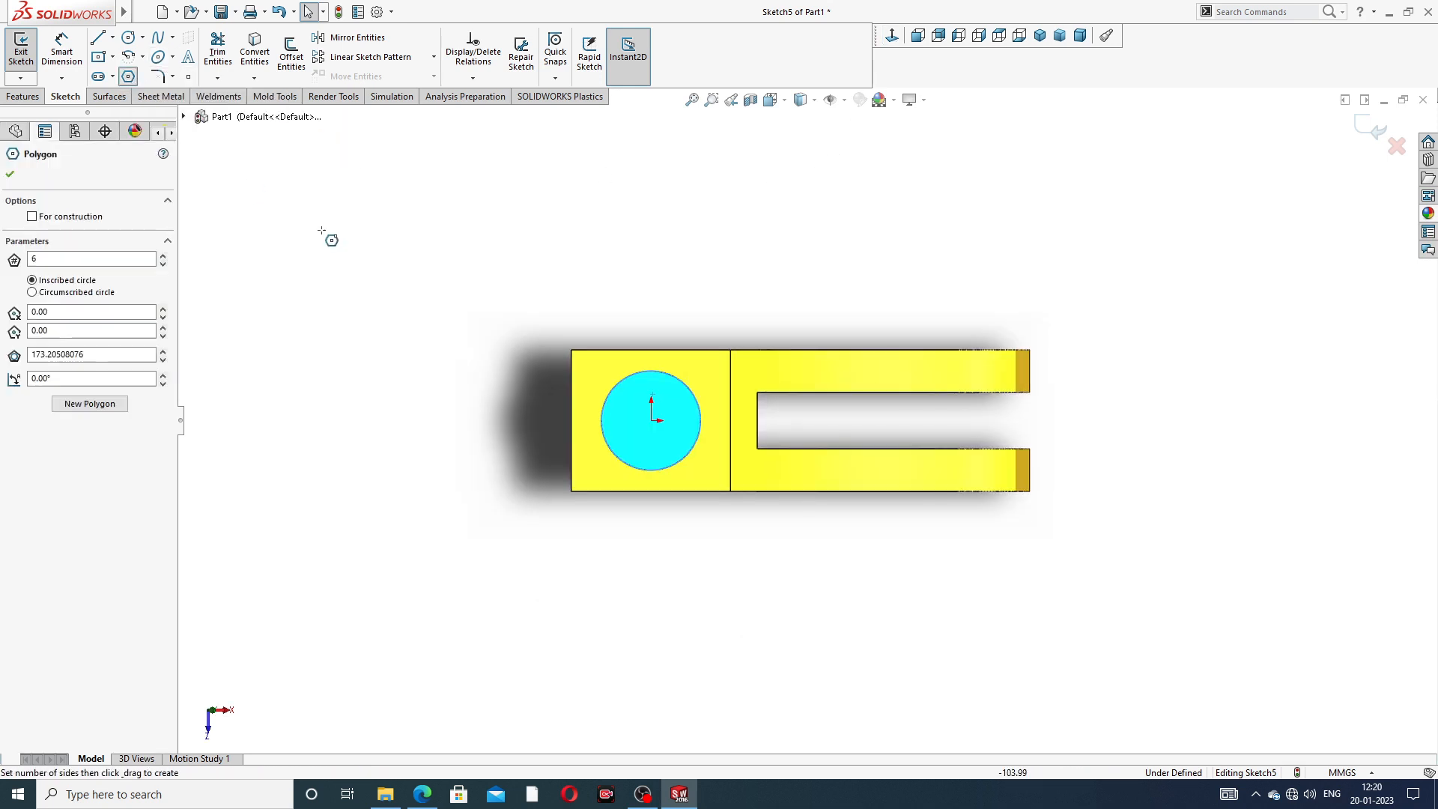
left_click(651, 419)
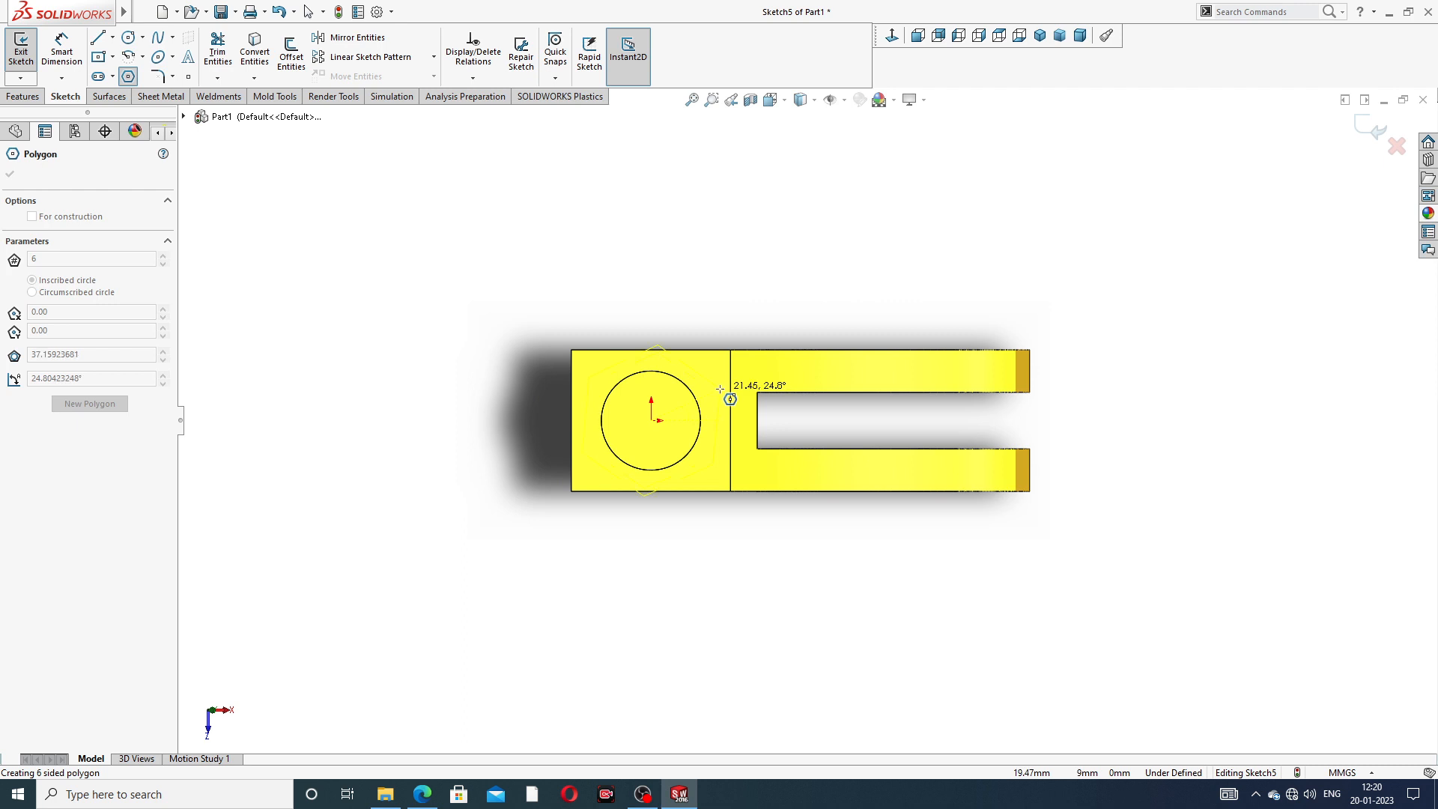
key("Escape")
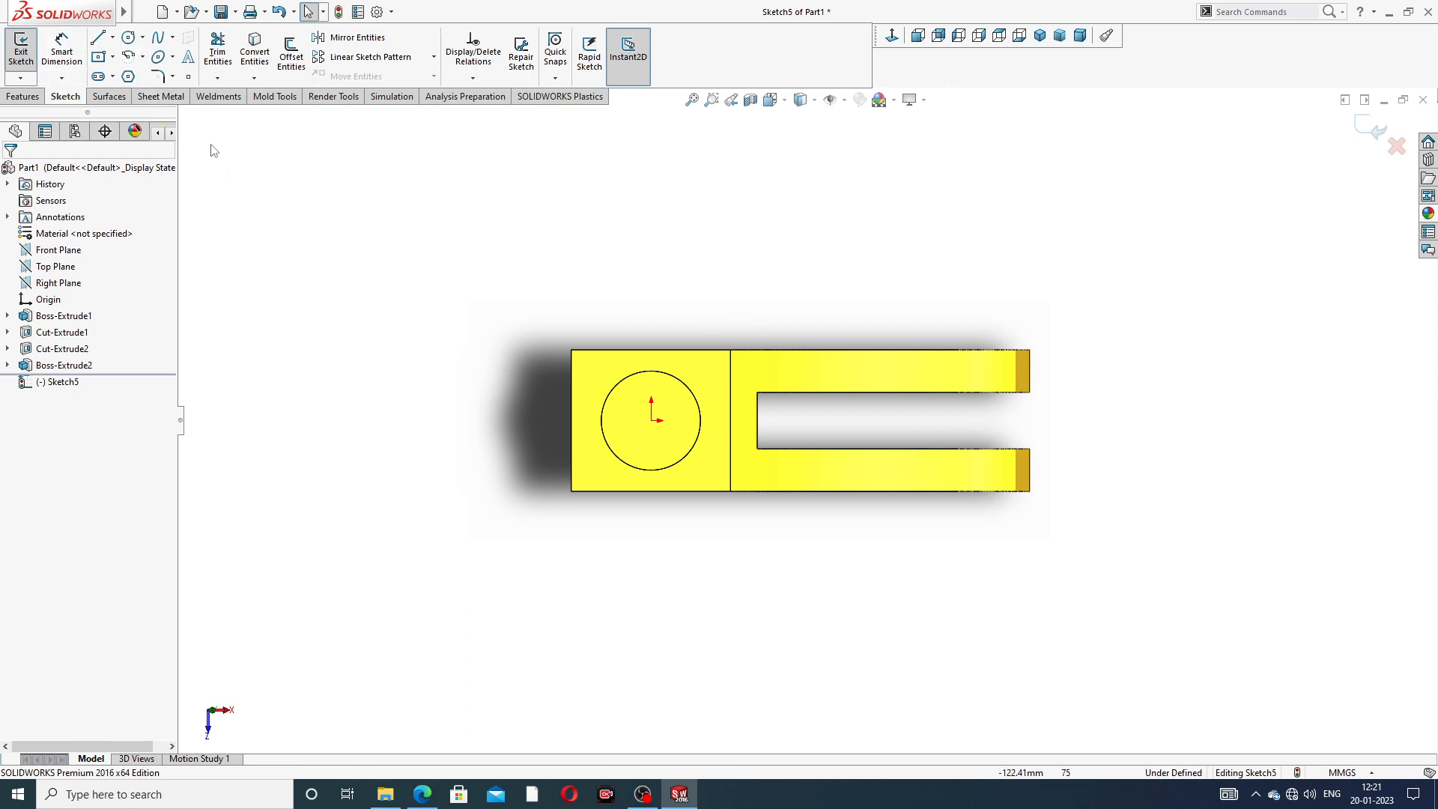
left_click(129, 75)
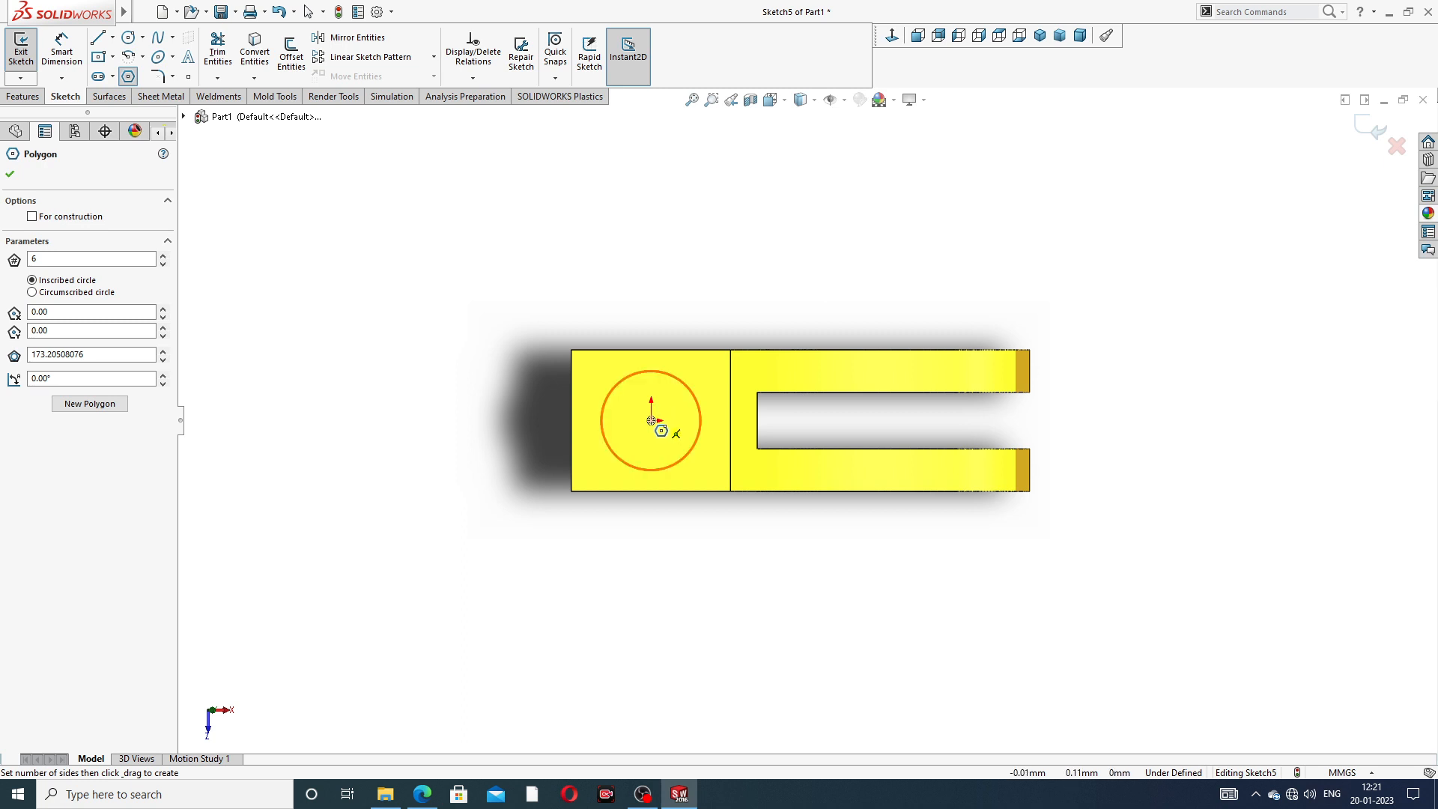
right_click(807, 219)
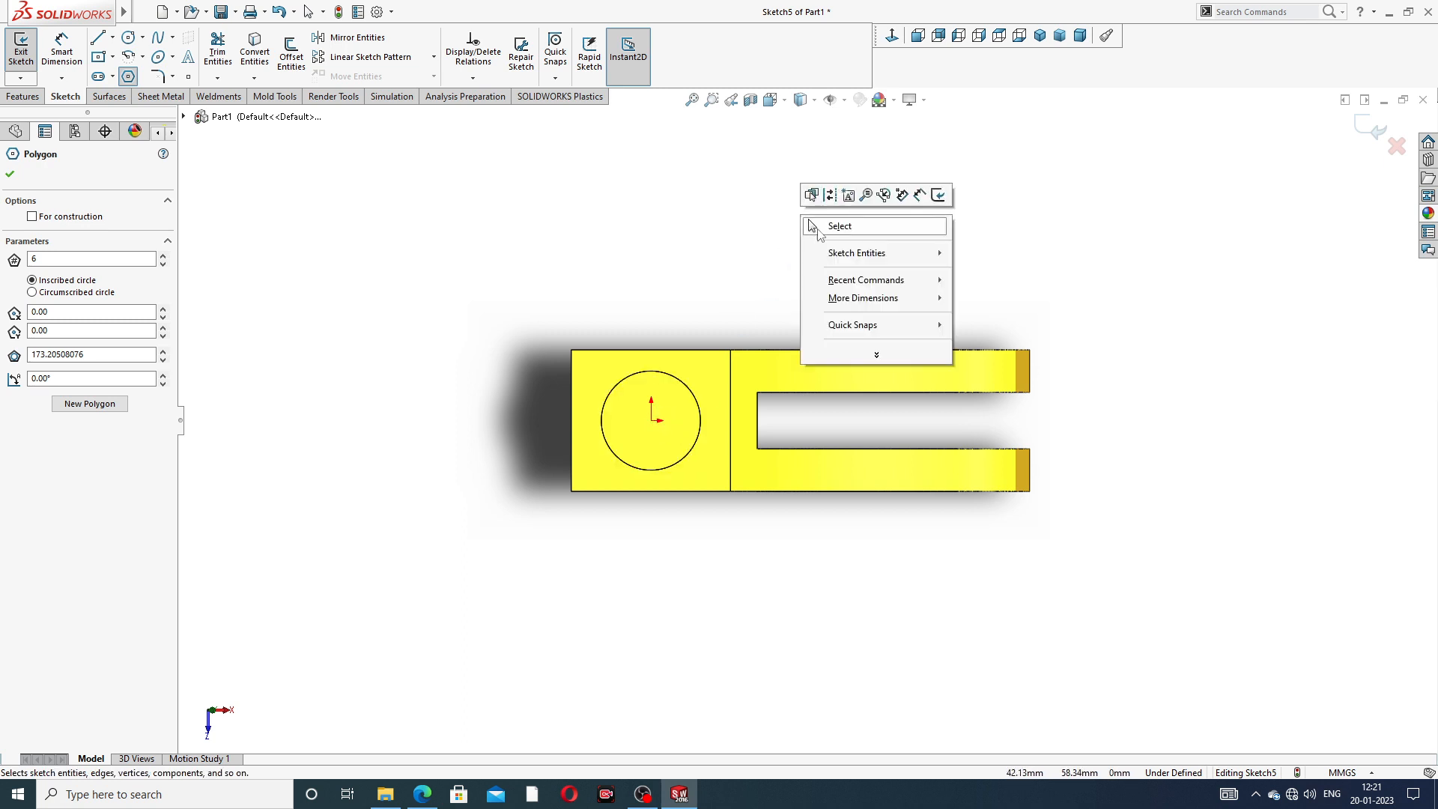
left_click(836, 226)
left_click(893, 99)
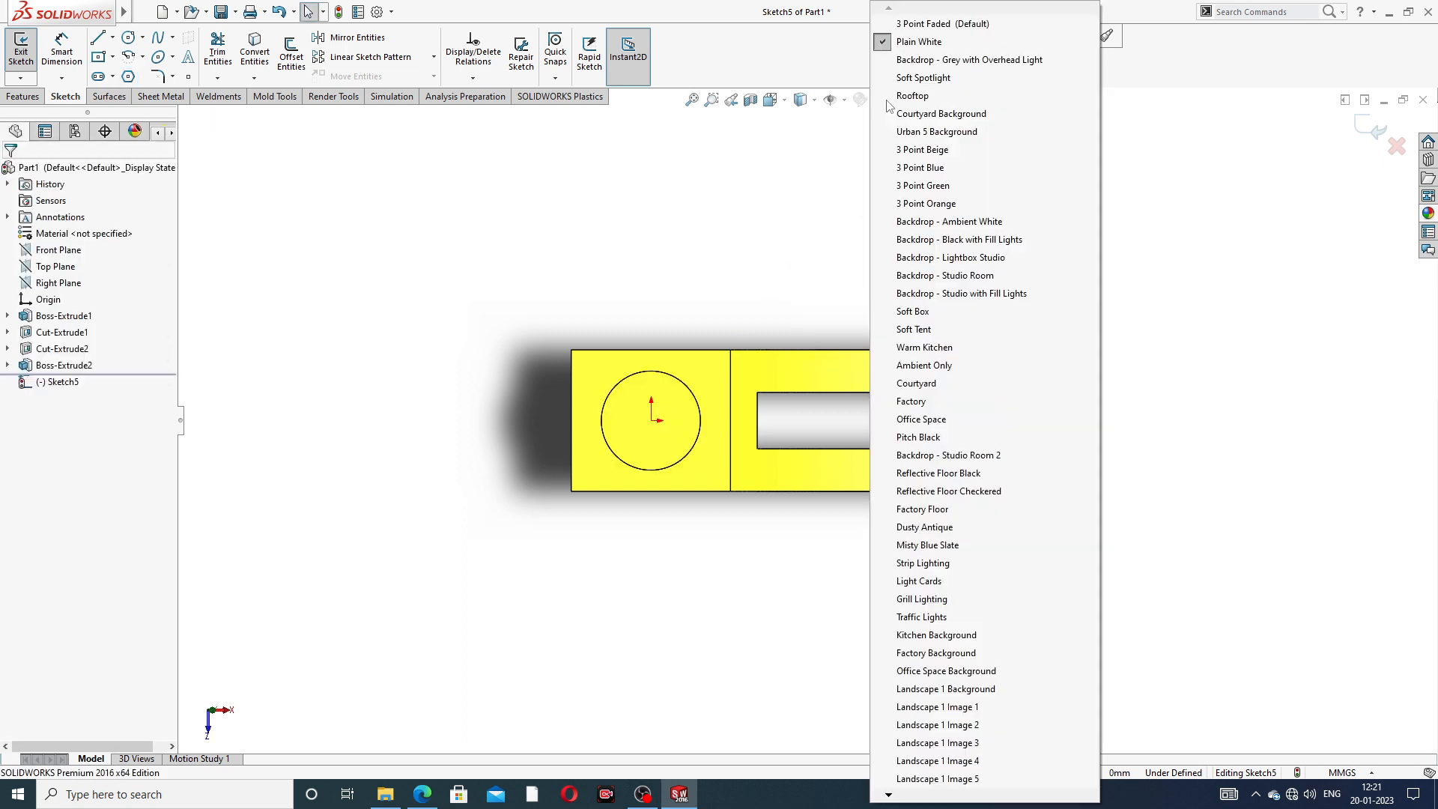
left_click(555, 218)
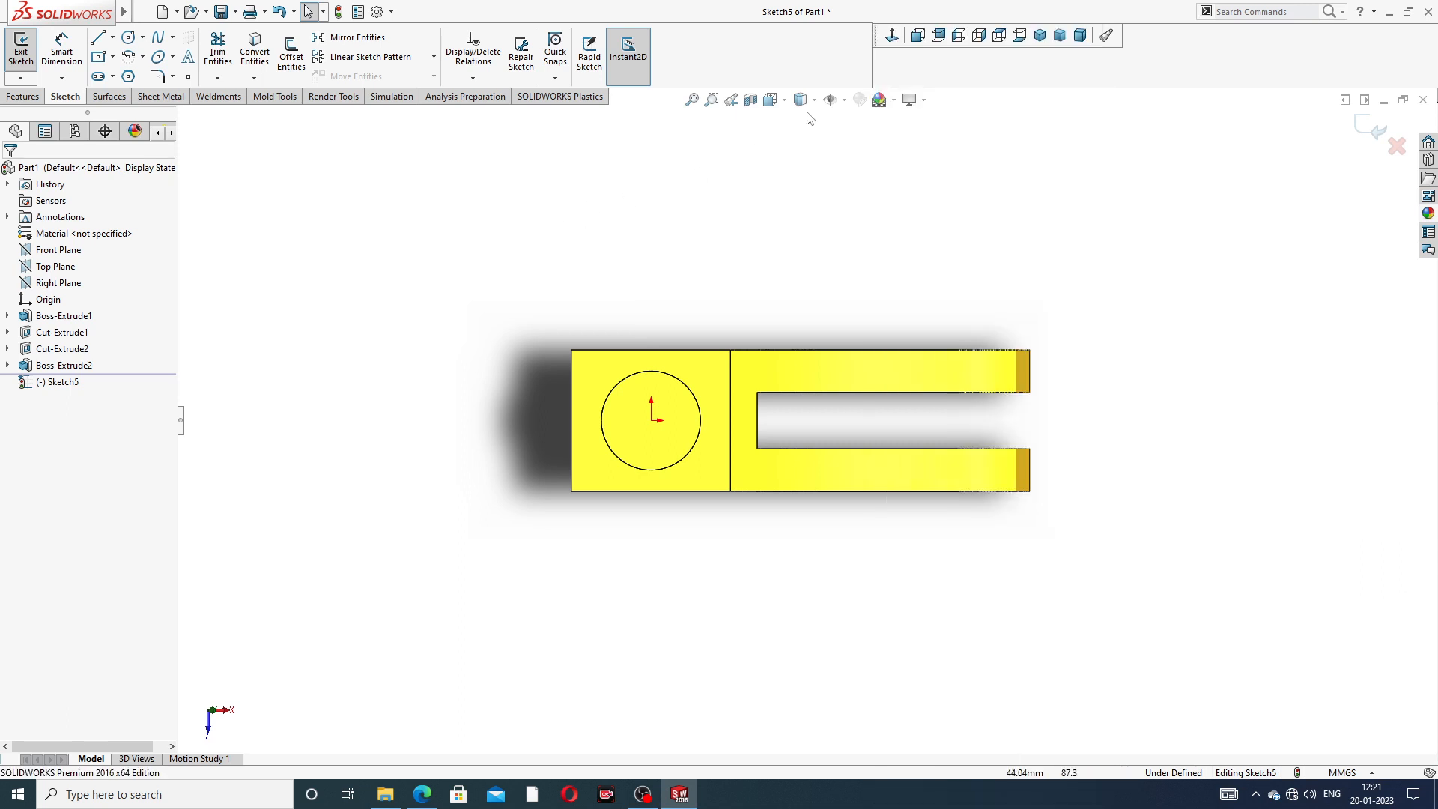
left_click(894, 99)
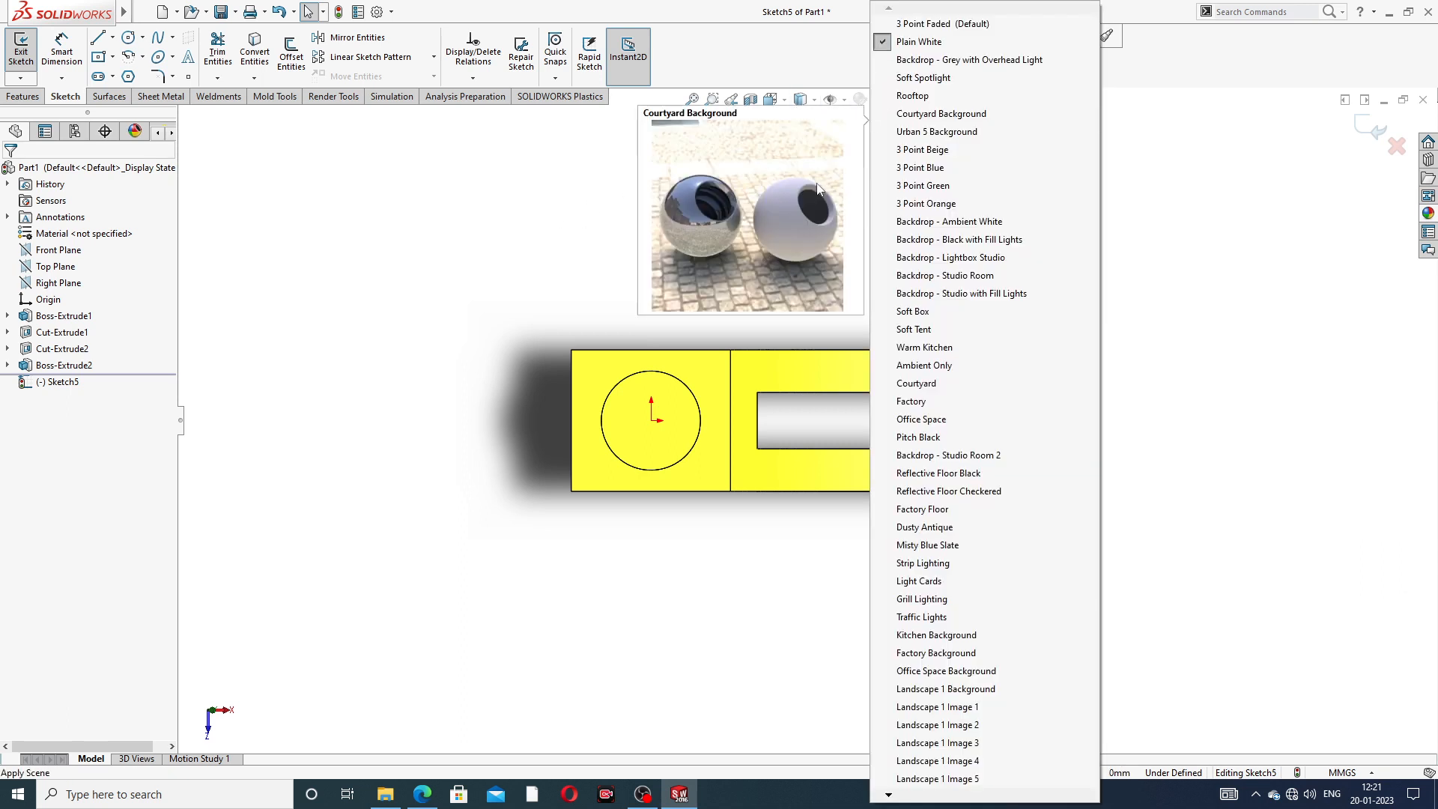
left_click(818, 190)
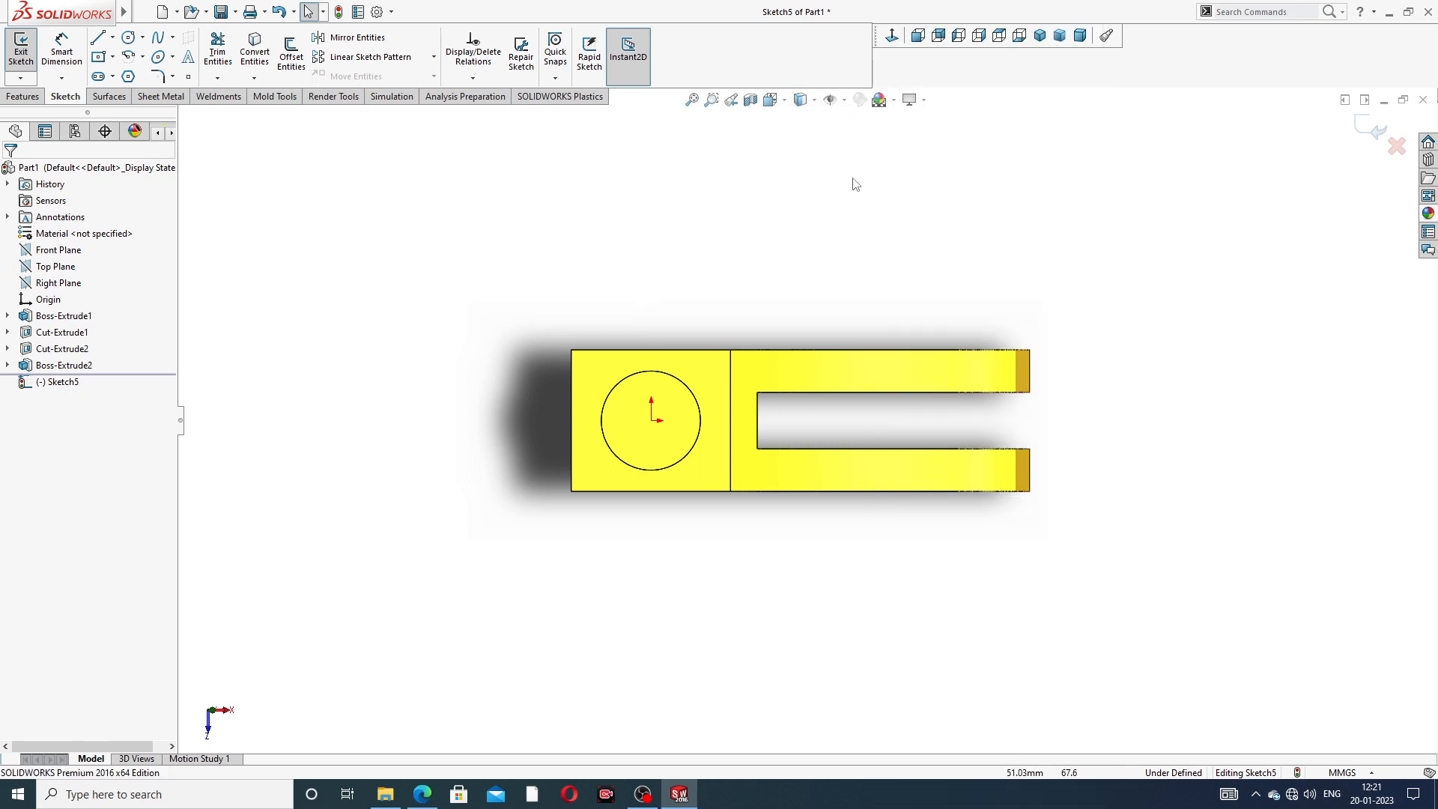
left_click(1397, 147)
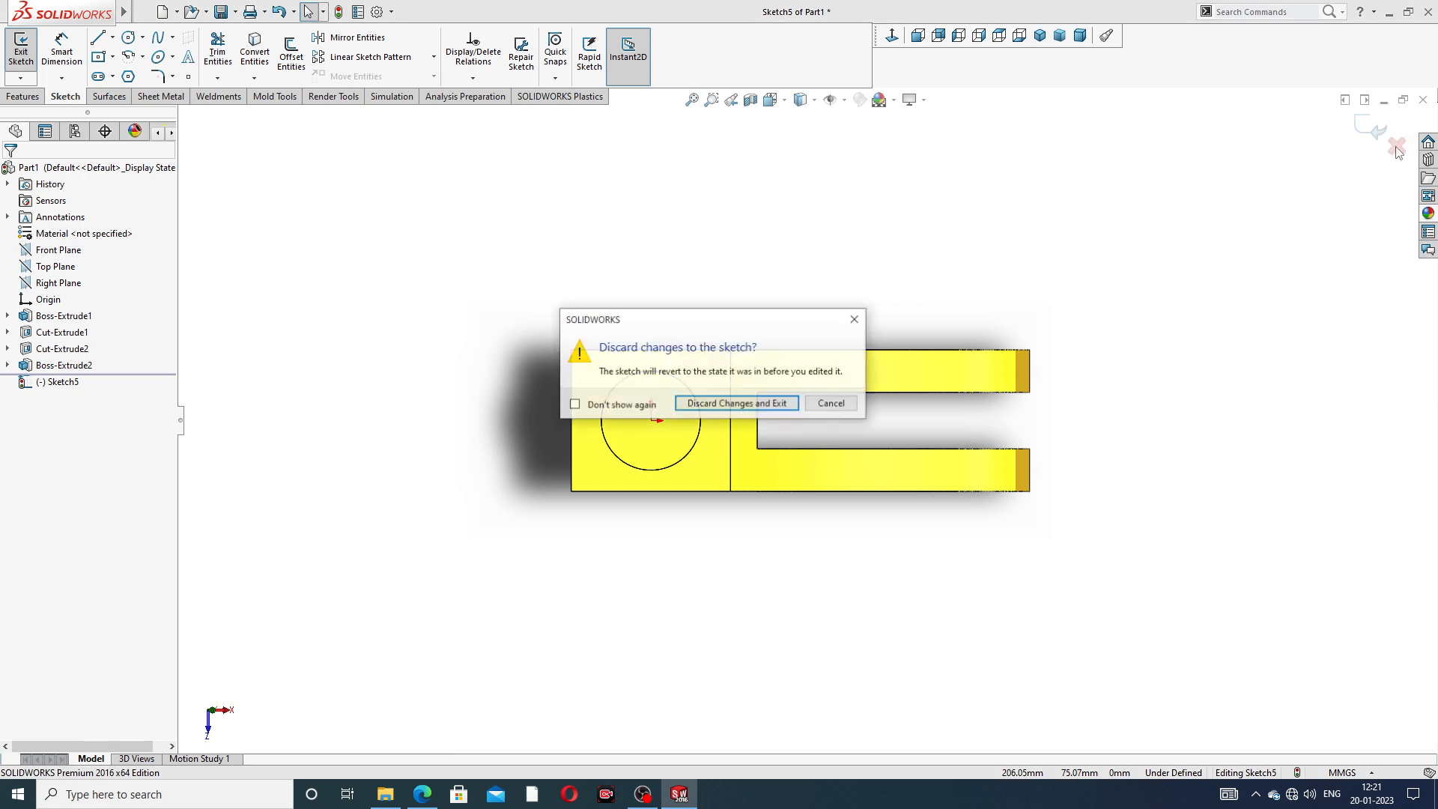
left_click(851, 317)
- Sketch a six-sided polygon centred on the origin, with an inscribed circle about 33 mm in diameter and a 0° angle
mouse_move(749, 473)
middle_mouse_down()
mouse_move(725, 369)
mouse_move(751, 460)
middle_mouse_up()
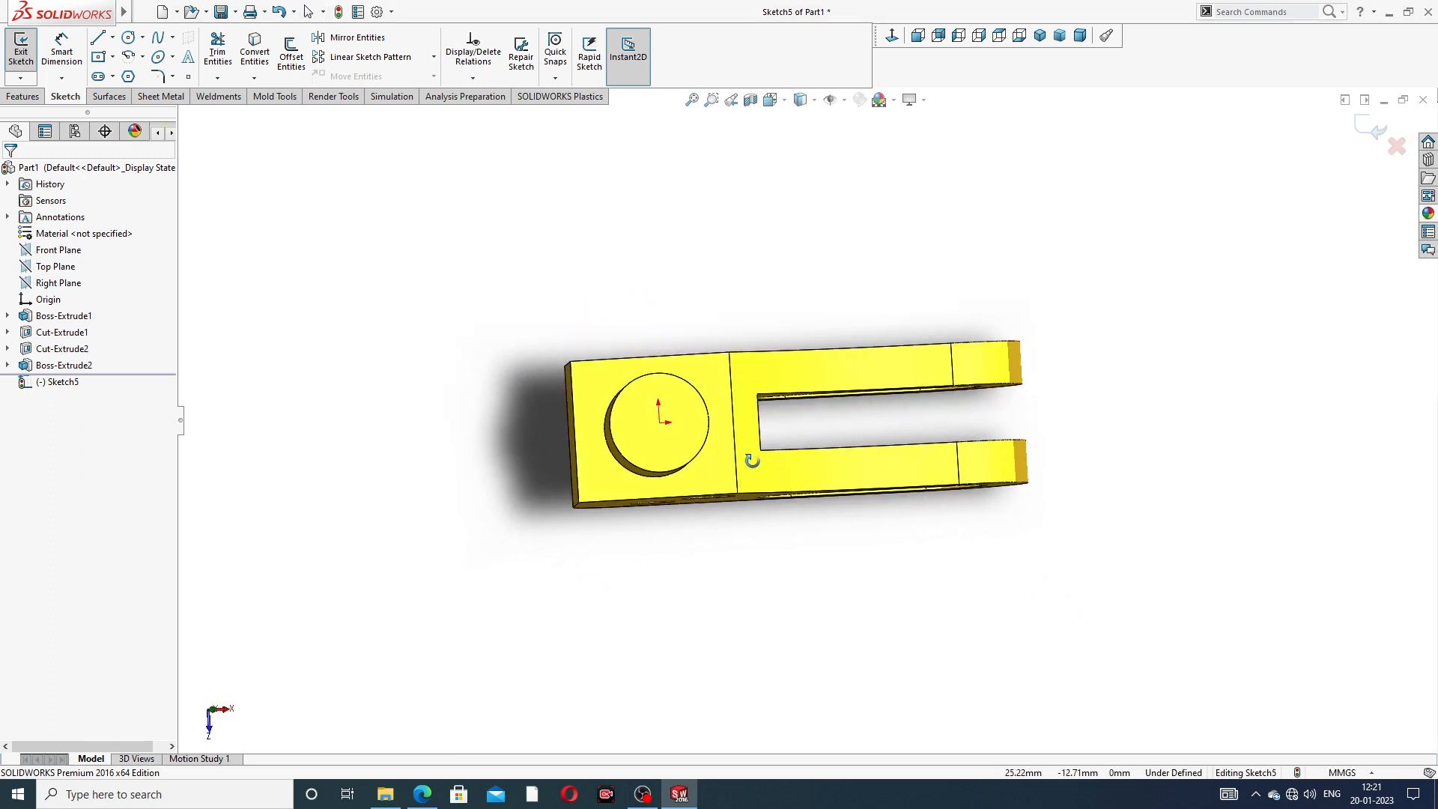
left_click(892, 37)
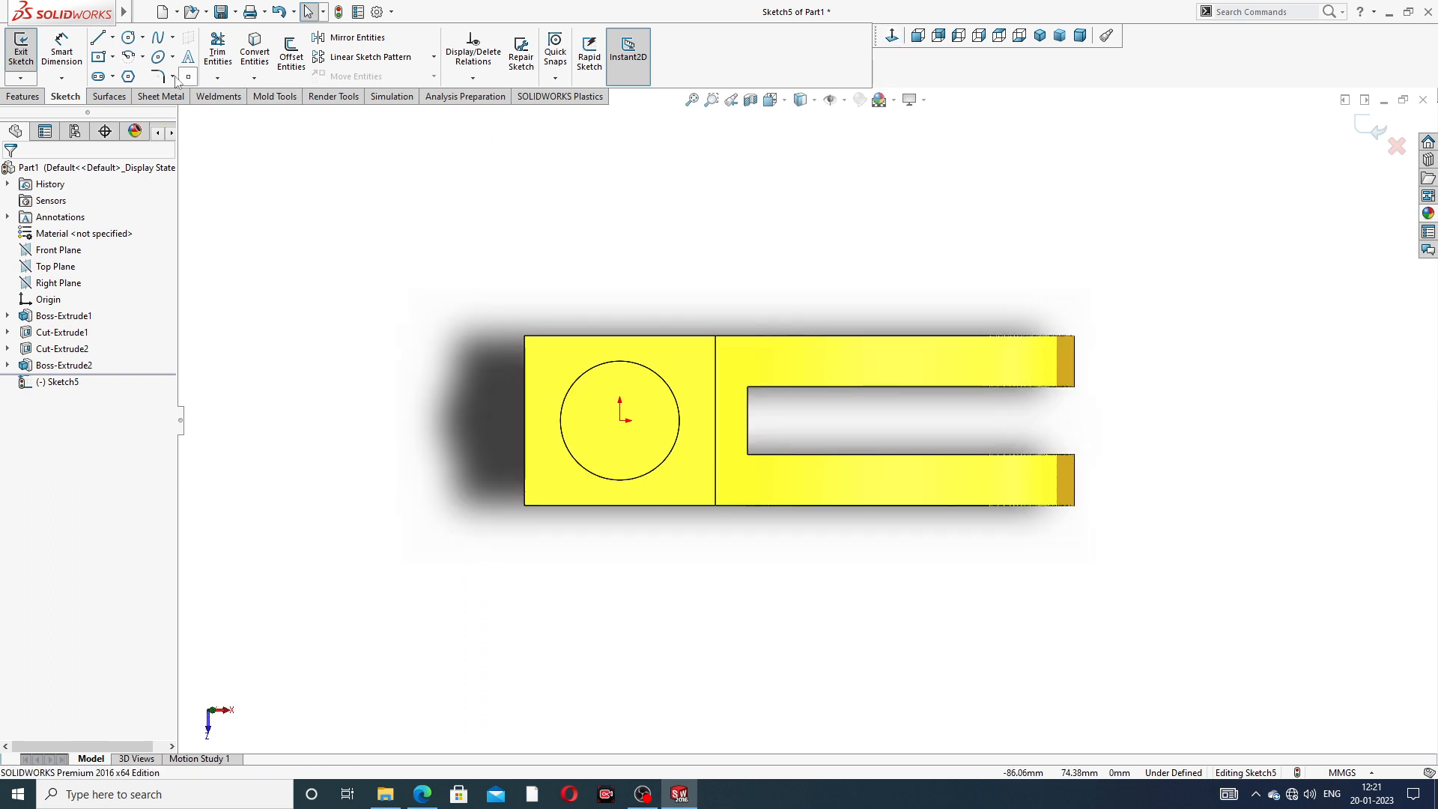
left_click(132, 77)
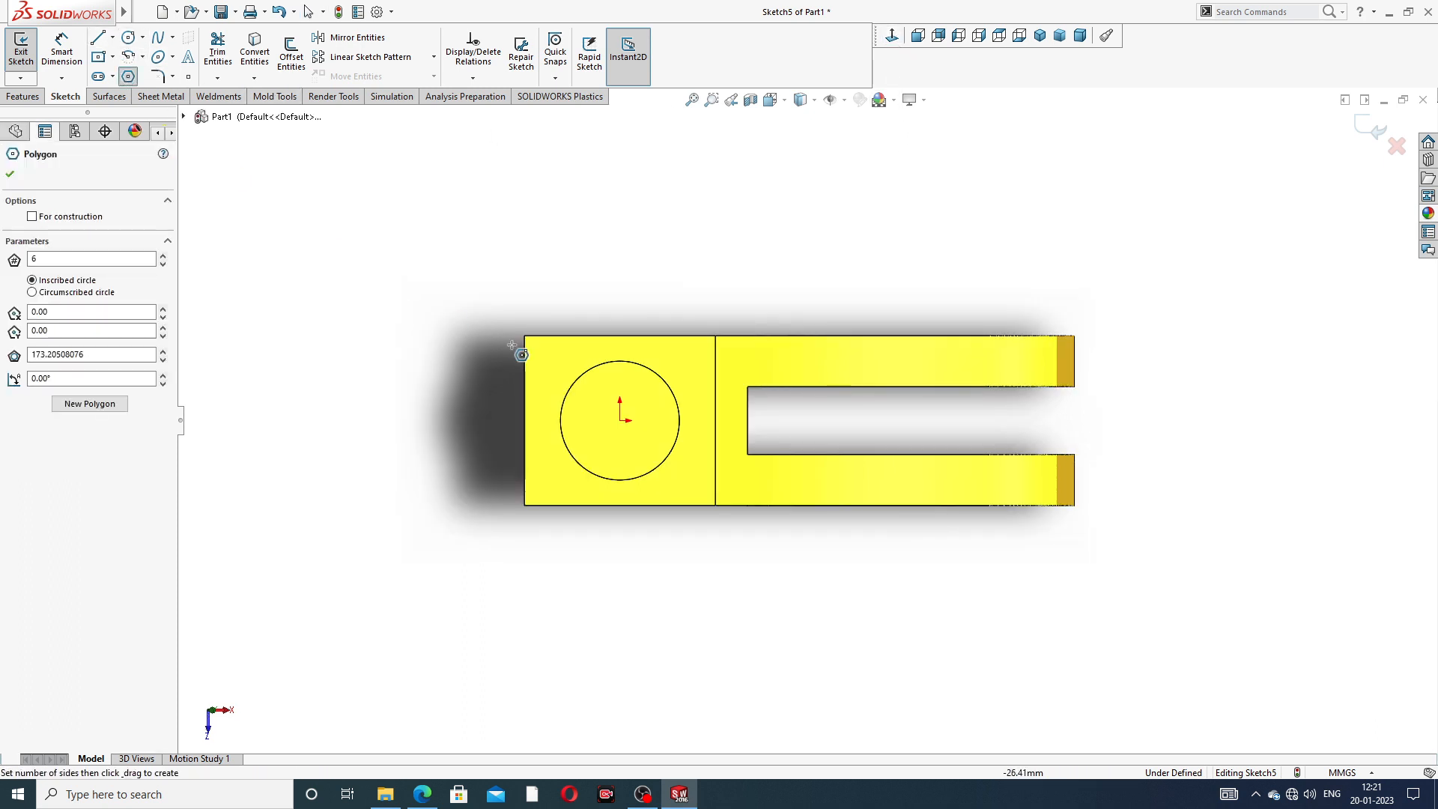
left_click(620, 420)
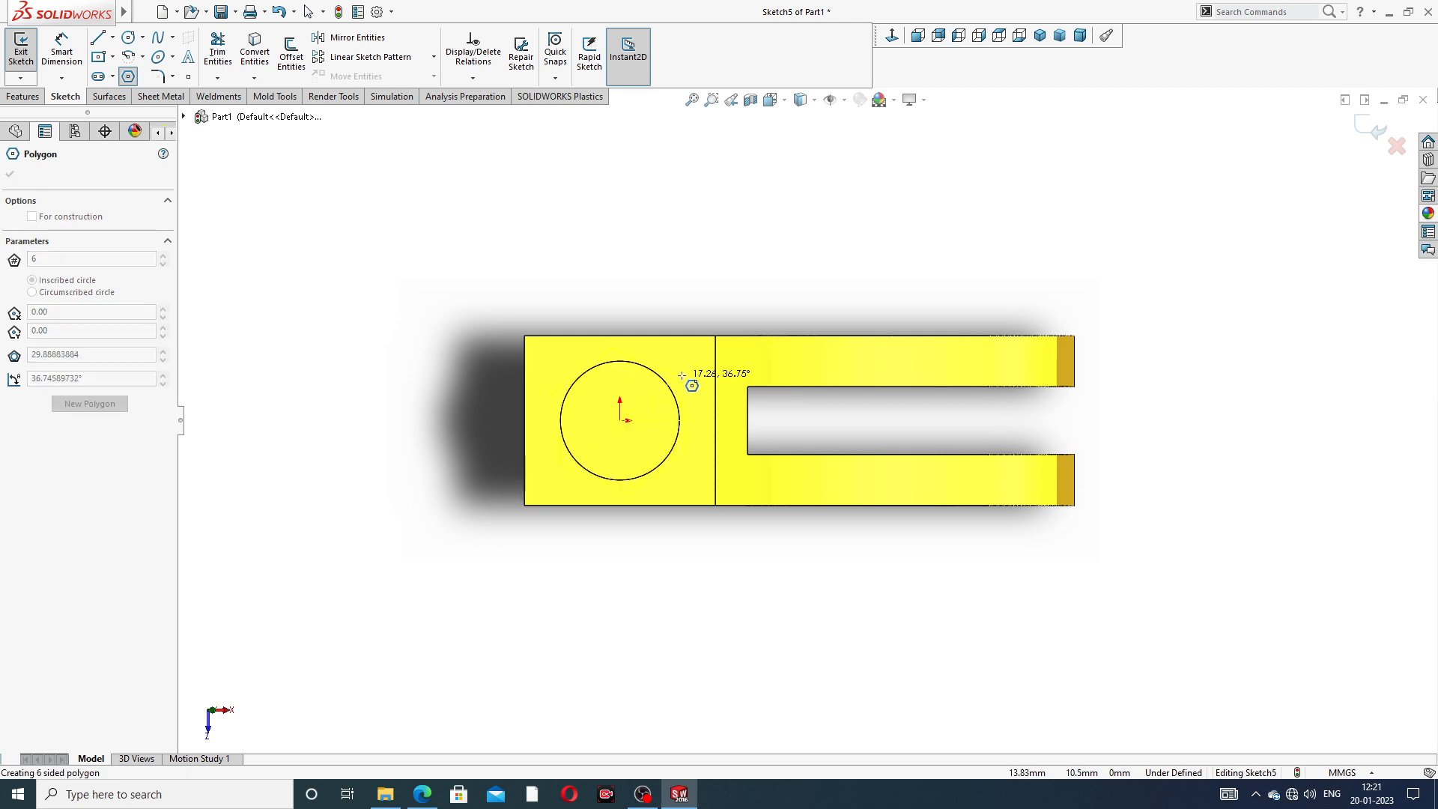
left_click(701, 421)
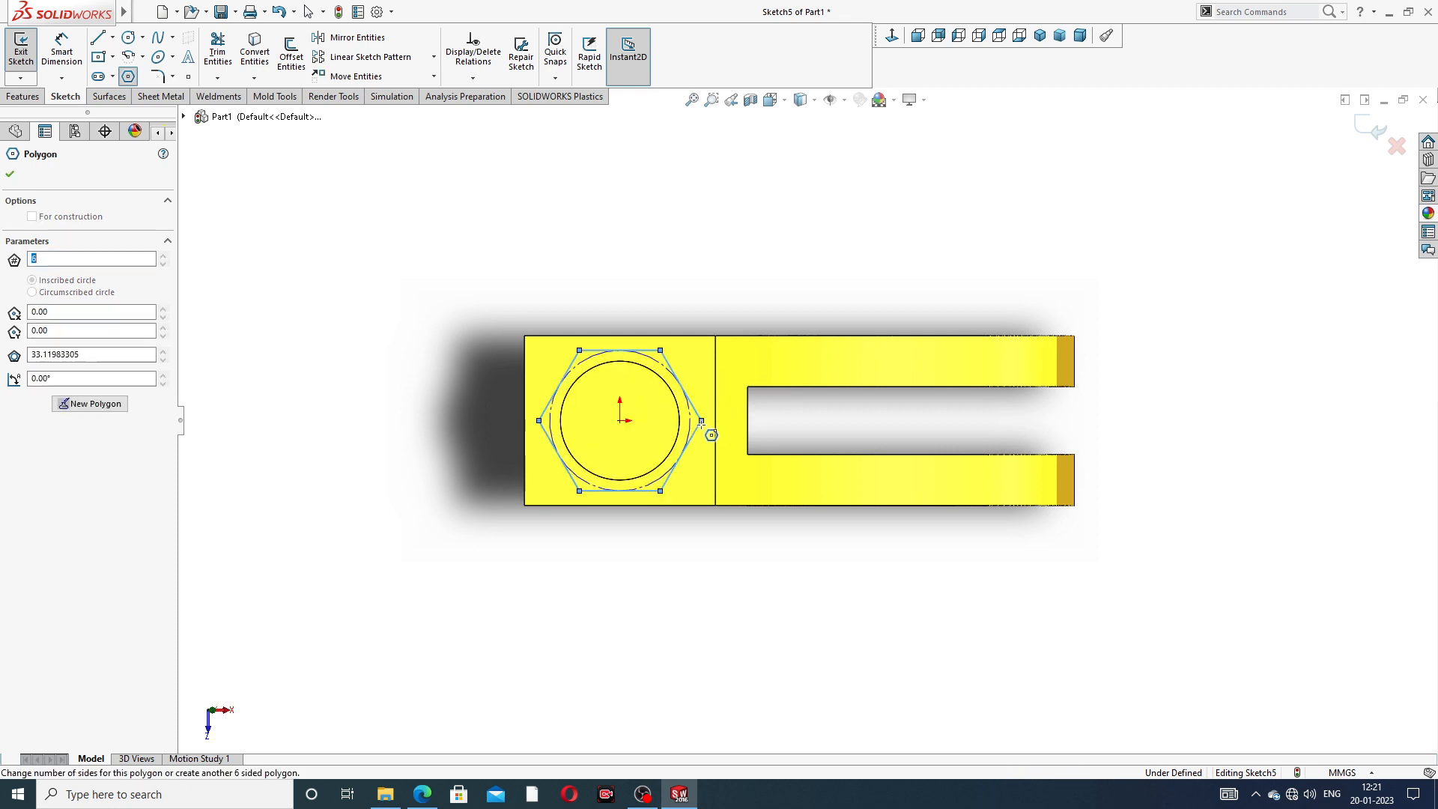
right_click(741, 229)
left_click(775, 233)
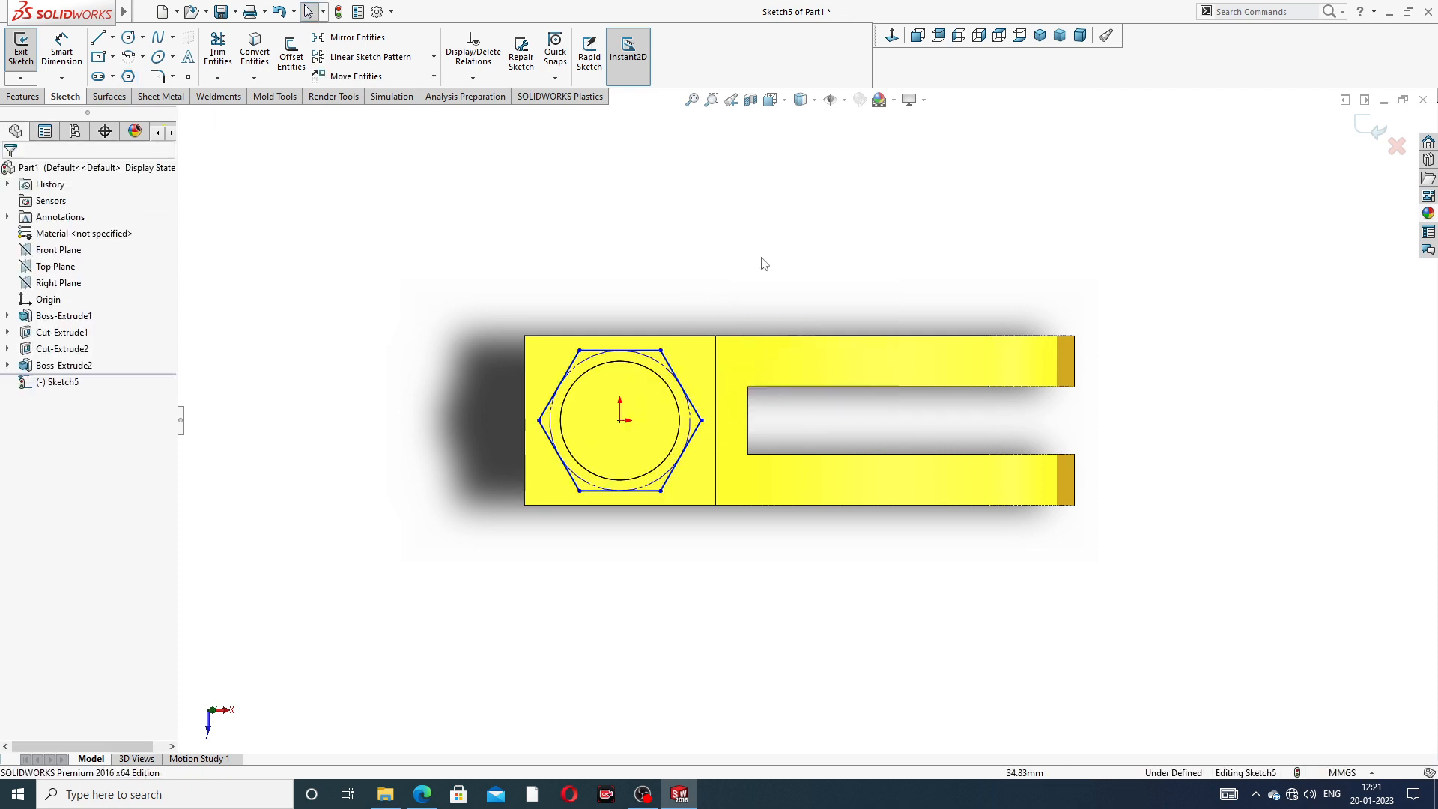
- Add a Horizontal relation between the sketch origin and the hexagon's vertex nearest the fork arms
left_click(701, 420)
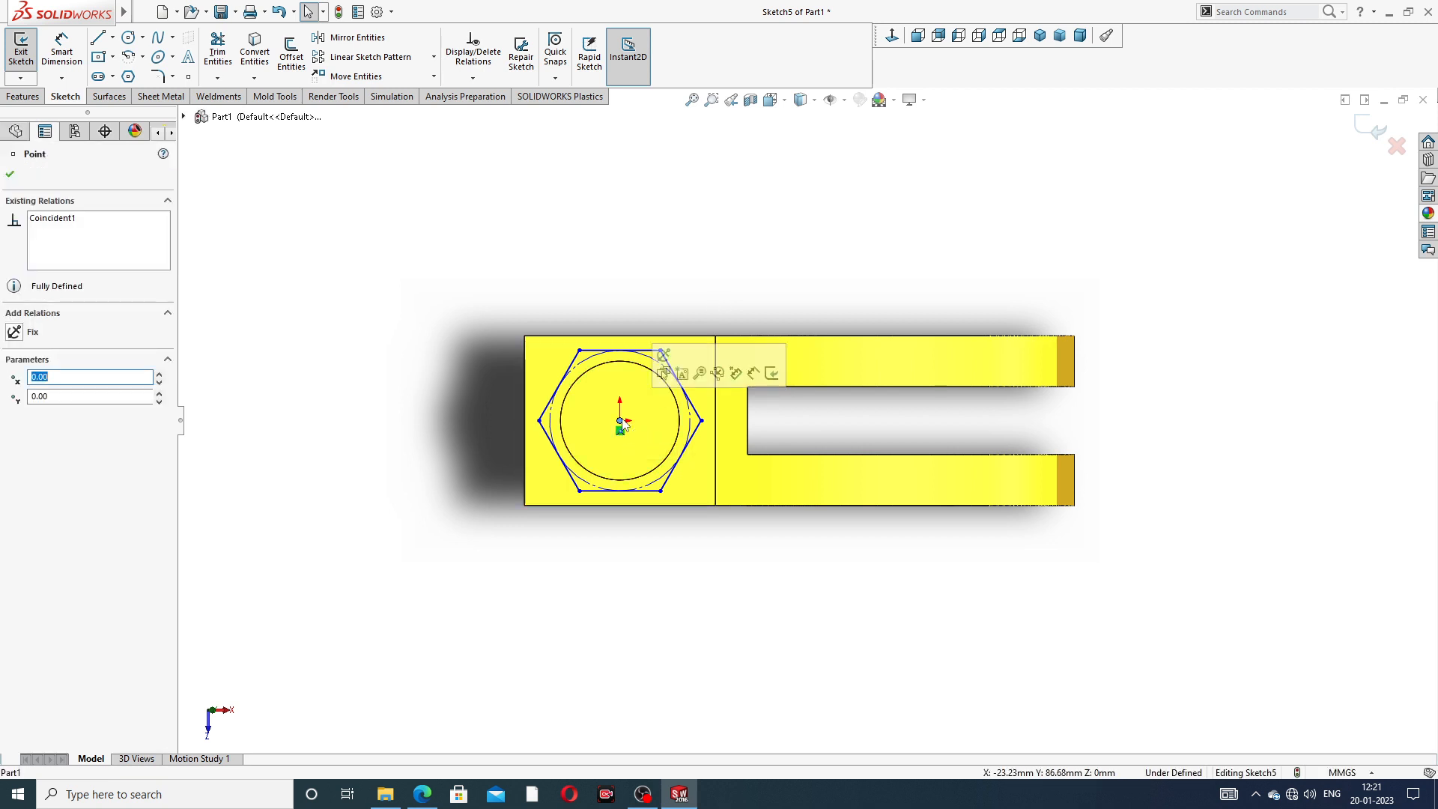
left_click(720, 440, "ctrl")
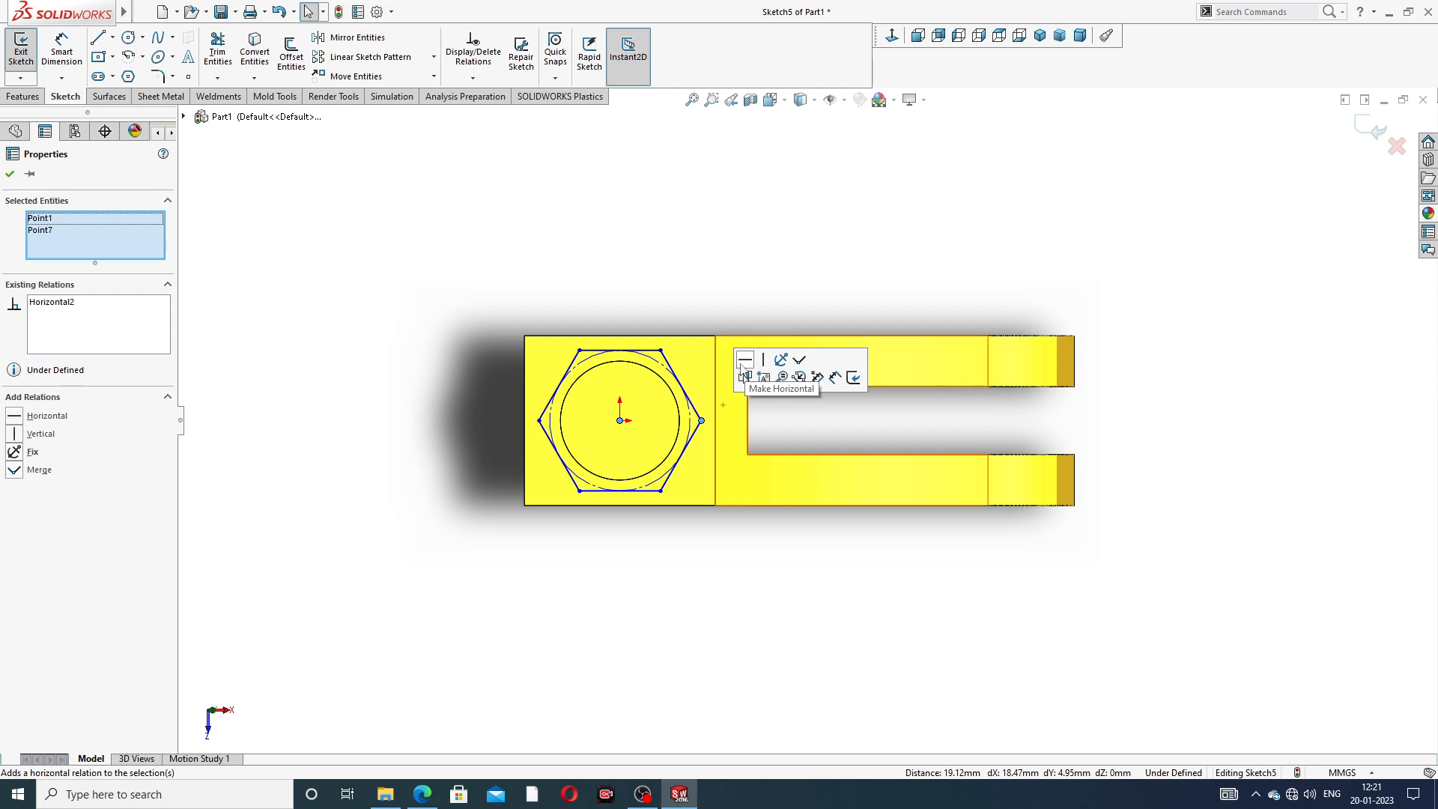
left_click(745, 360)
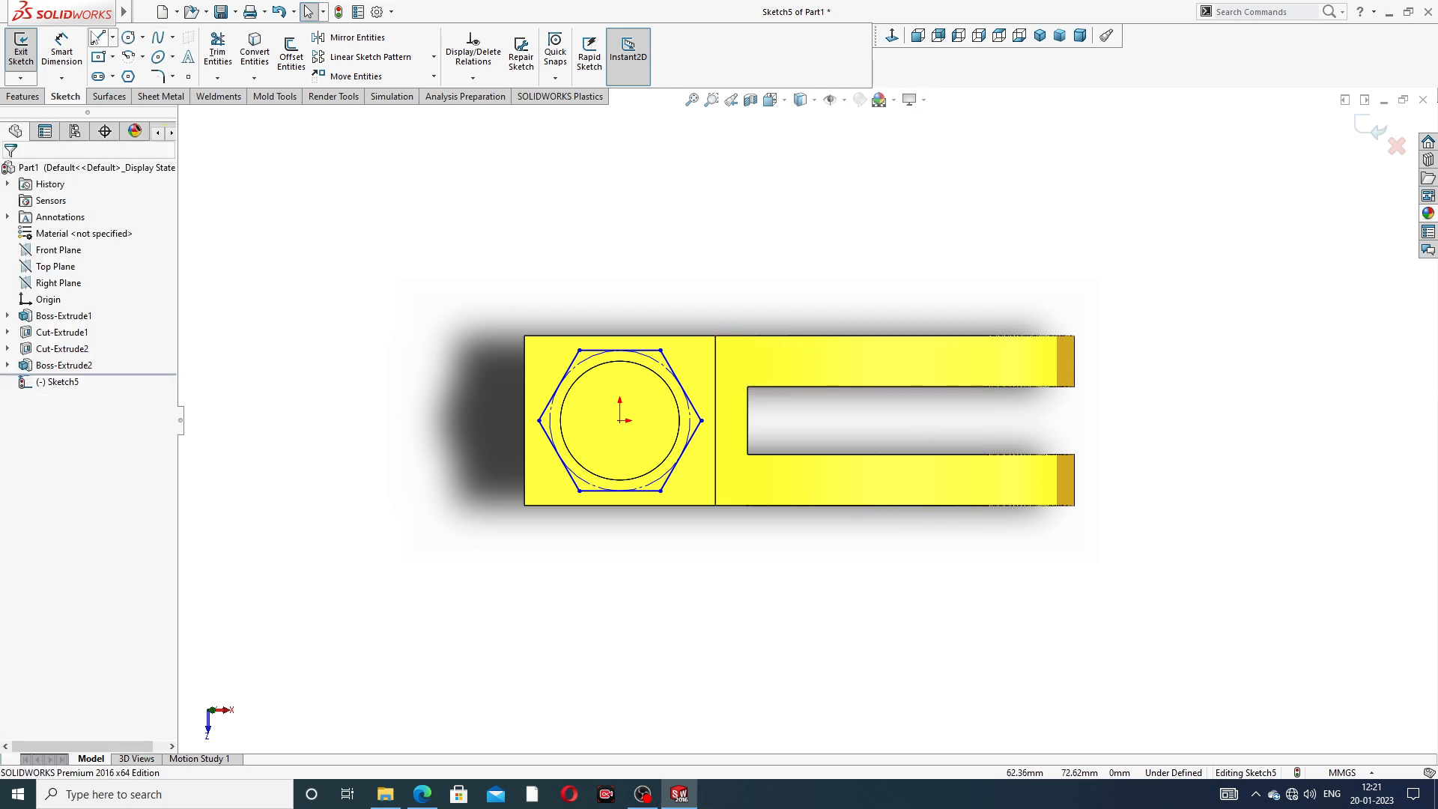
- Dimension the distance from the origin to that hexagon vertex as 18 mm and leave the dimension tool
left_click(61, 51)
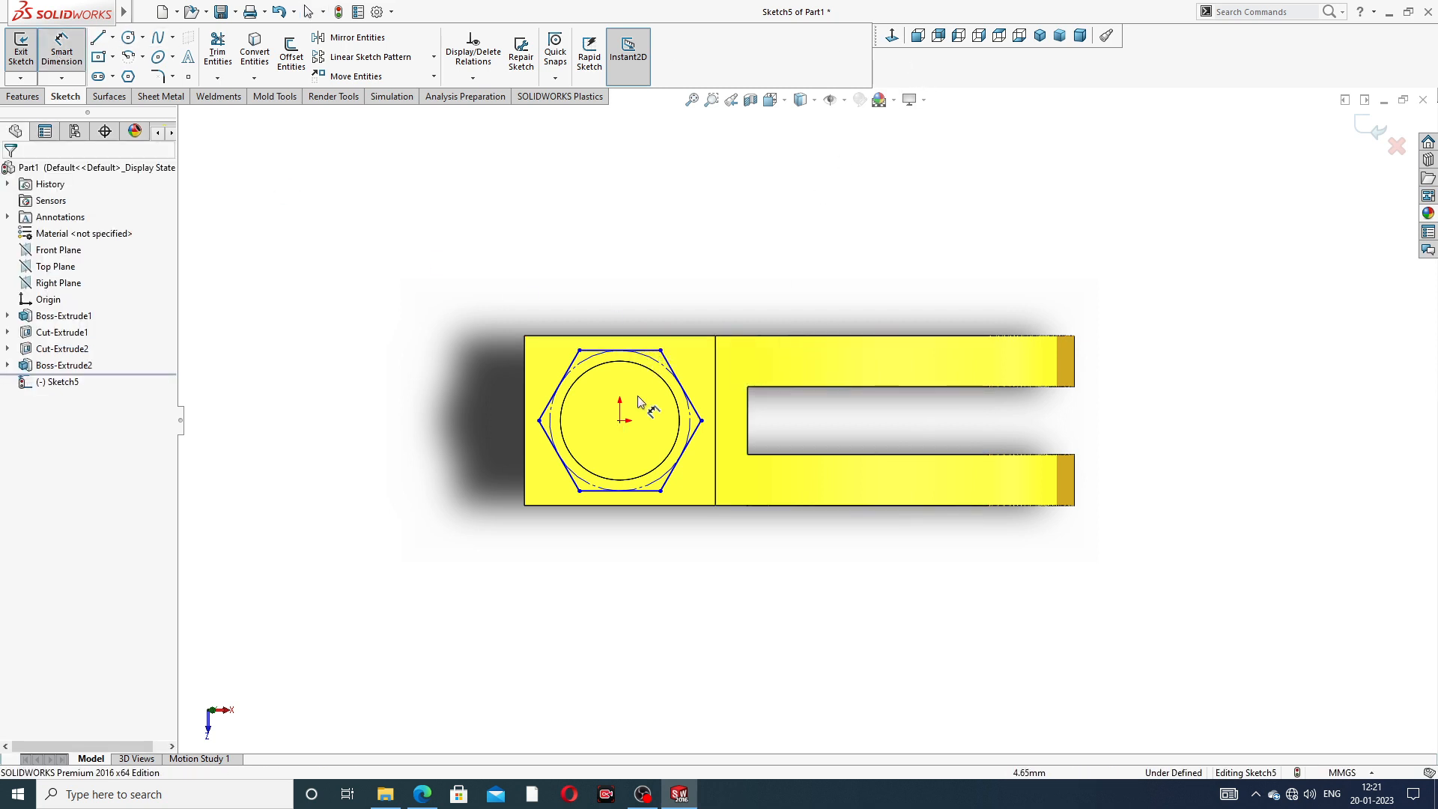
left_click(619, 420)
left_click(699, 421)
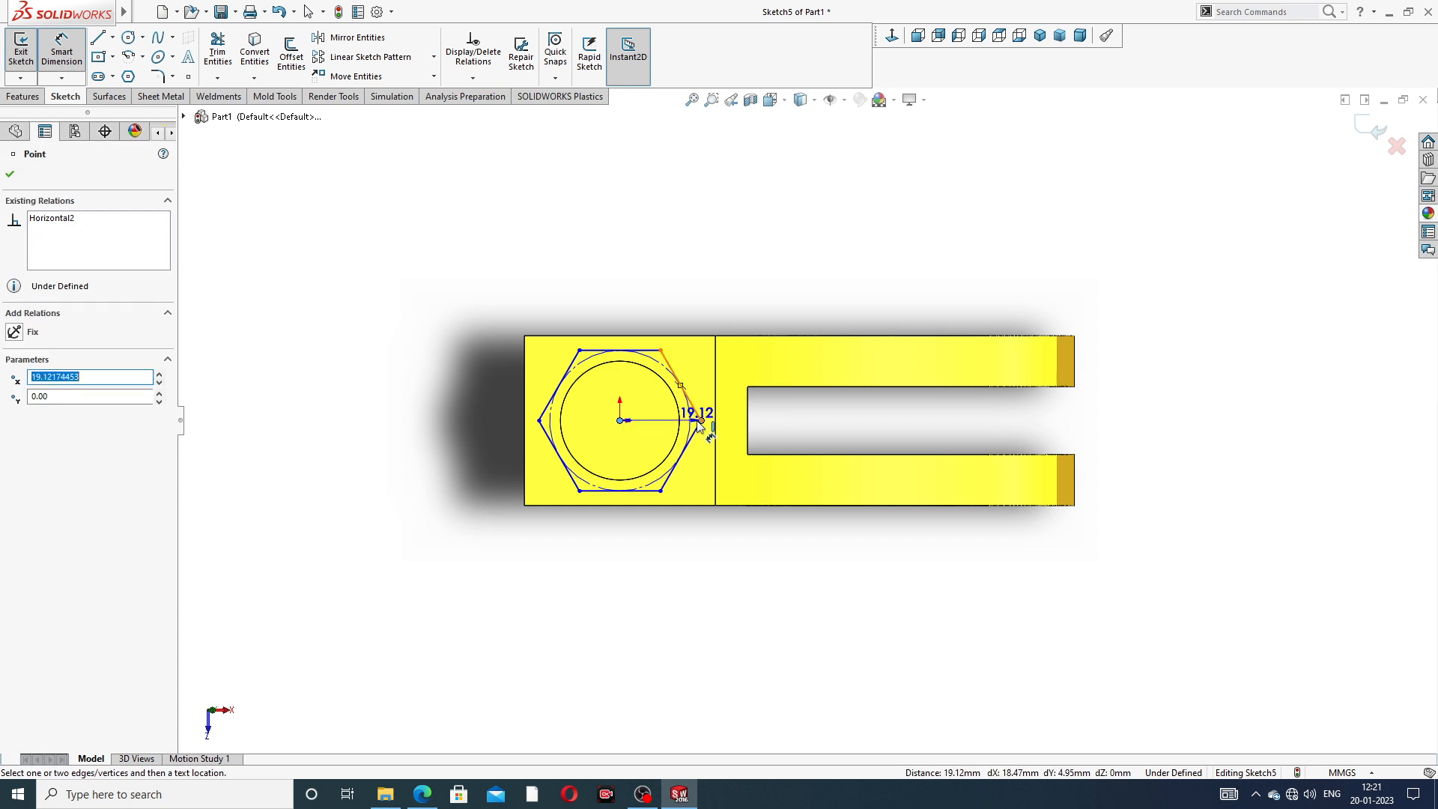
left_click(656, 423)
type("18")
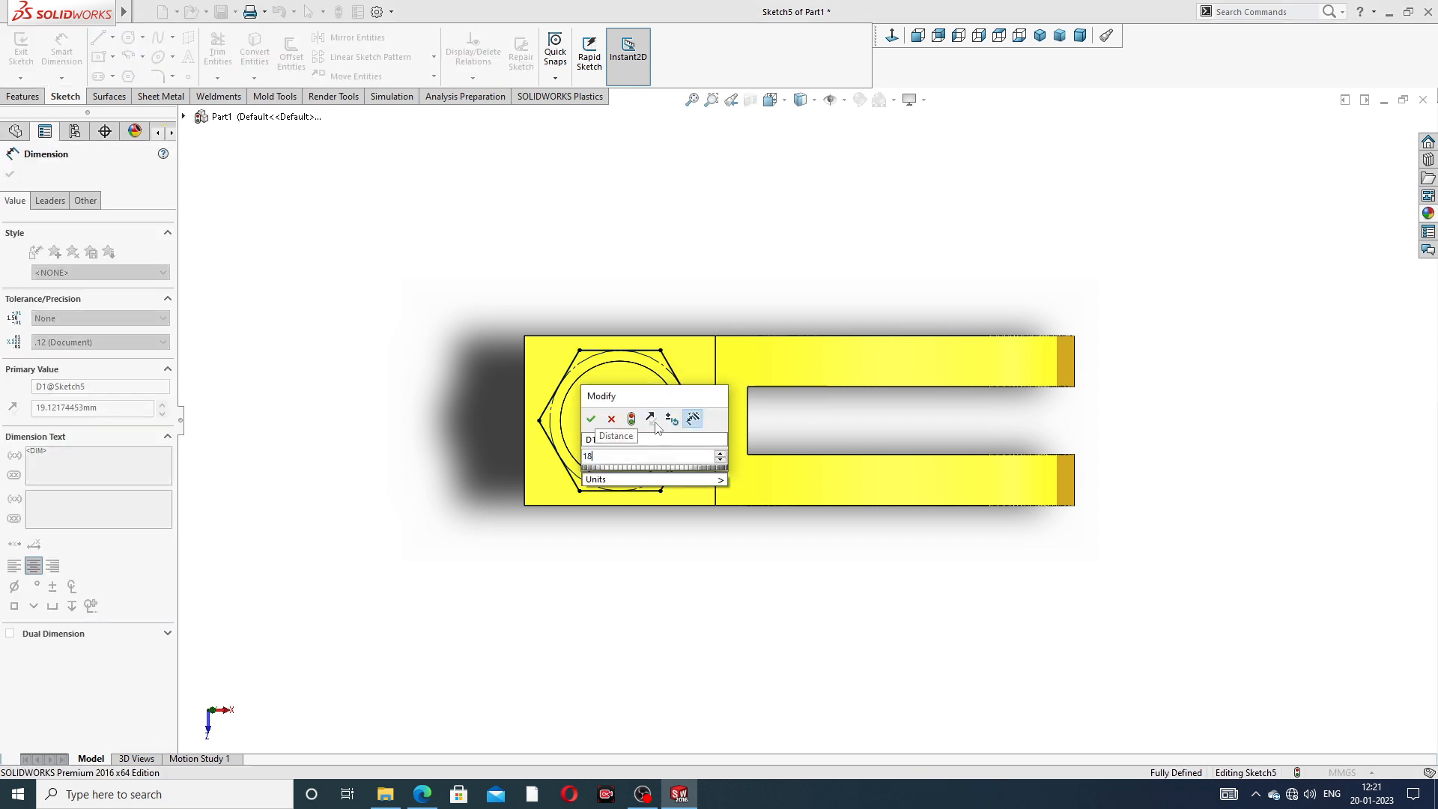
key("Return")
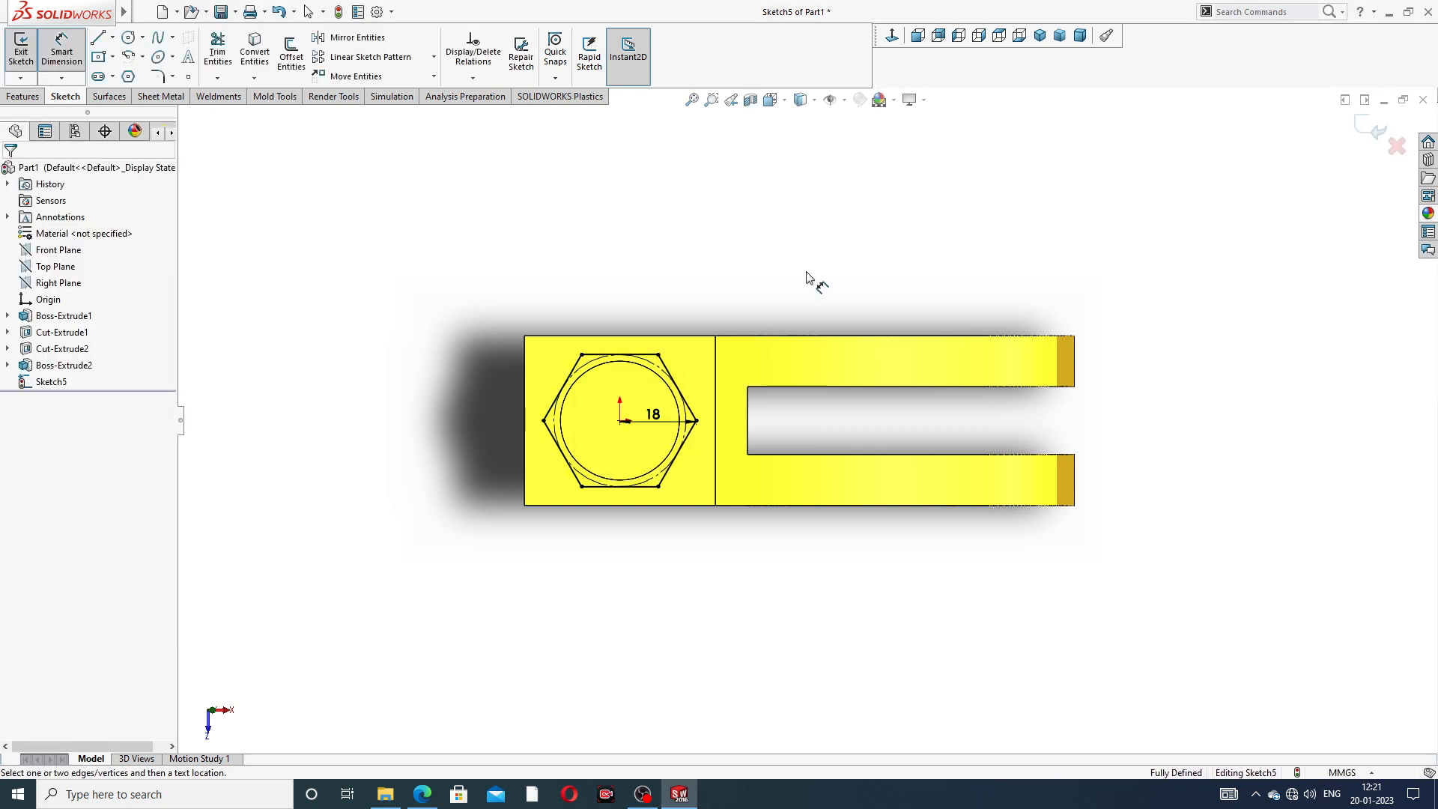
right_click(812, 263)
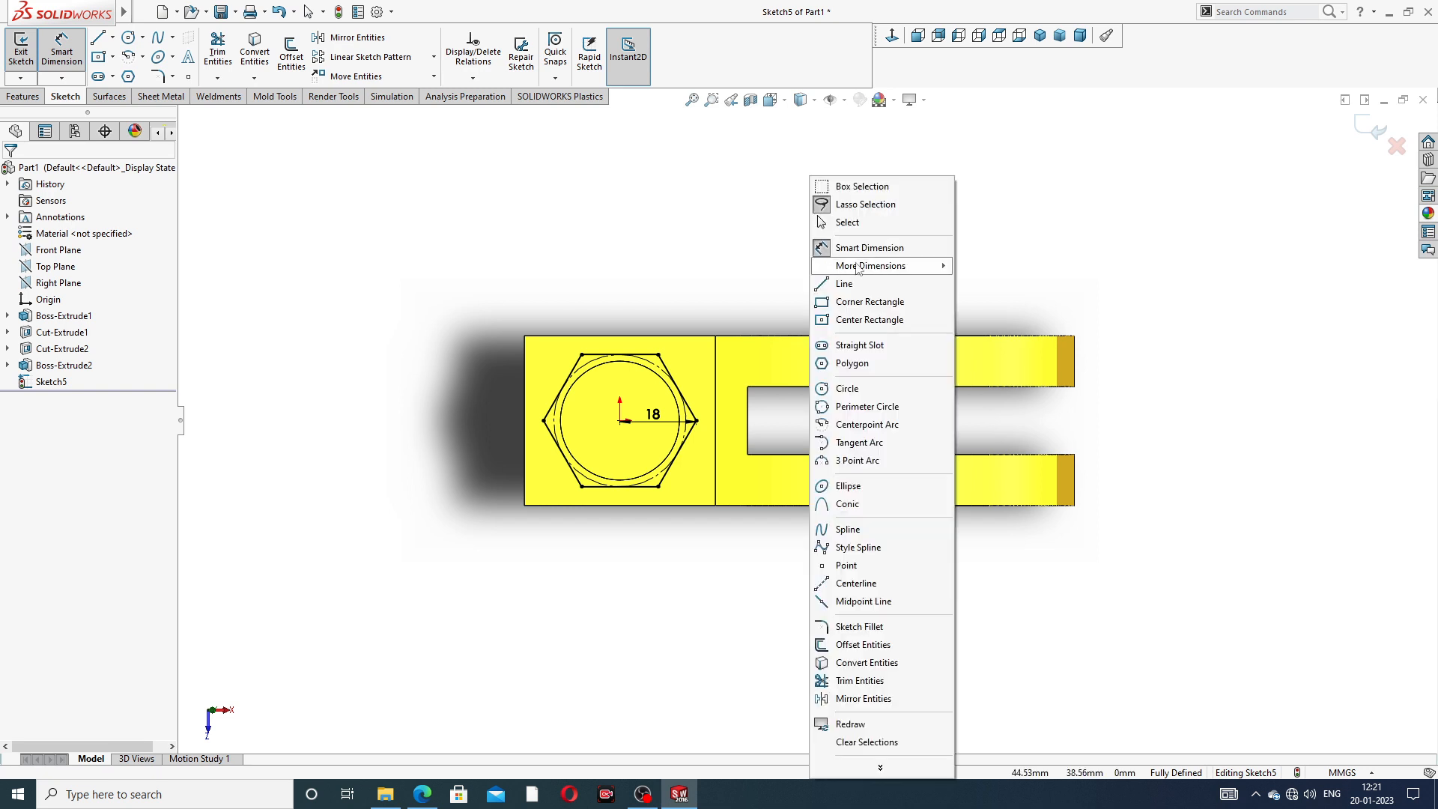
left_click(861, 221)
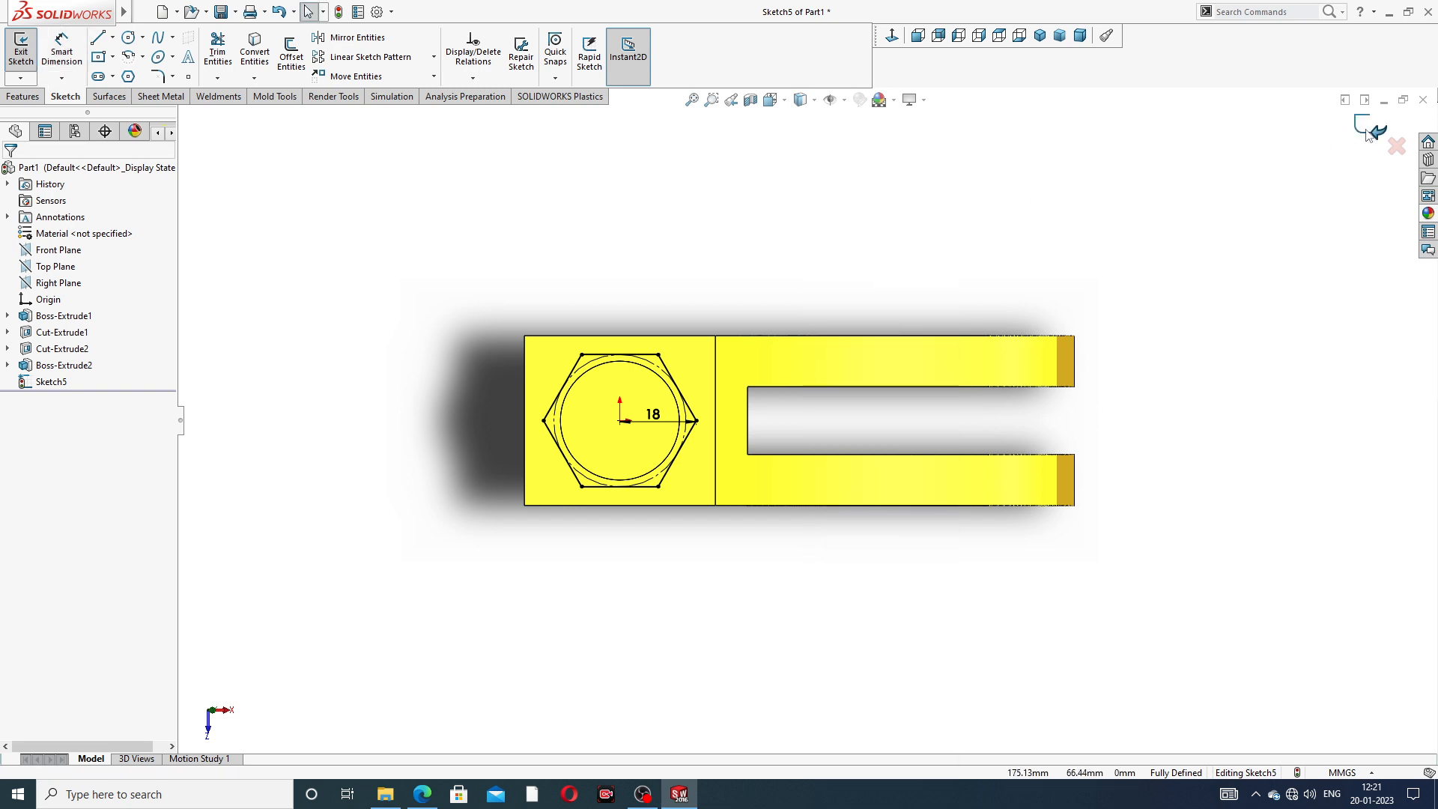
- Exit the sketch and set up a Blind boss extrusion of the hexagon with a depth of 10 mm
left_click(21, 53)
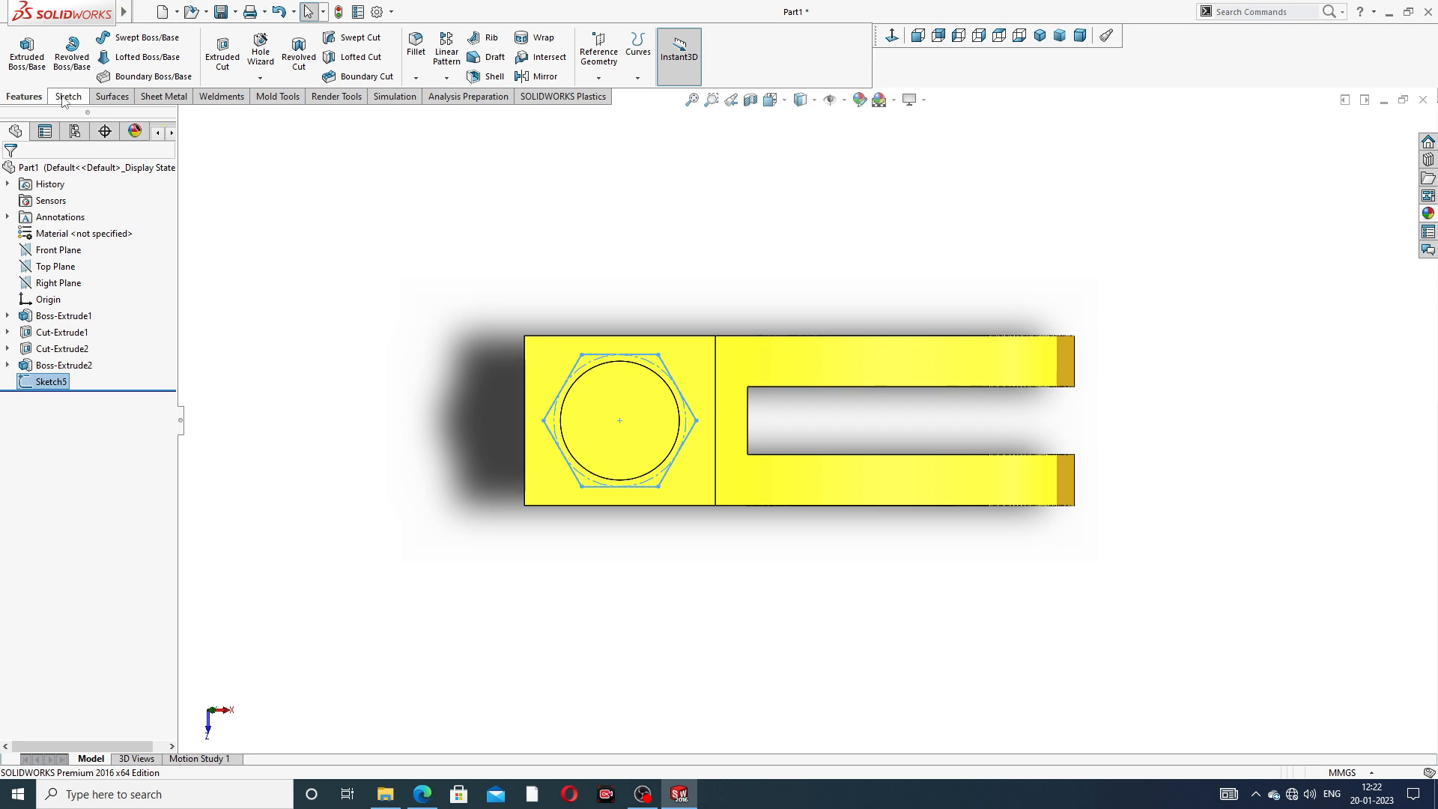
left_click(36, 62)
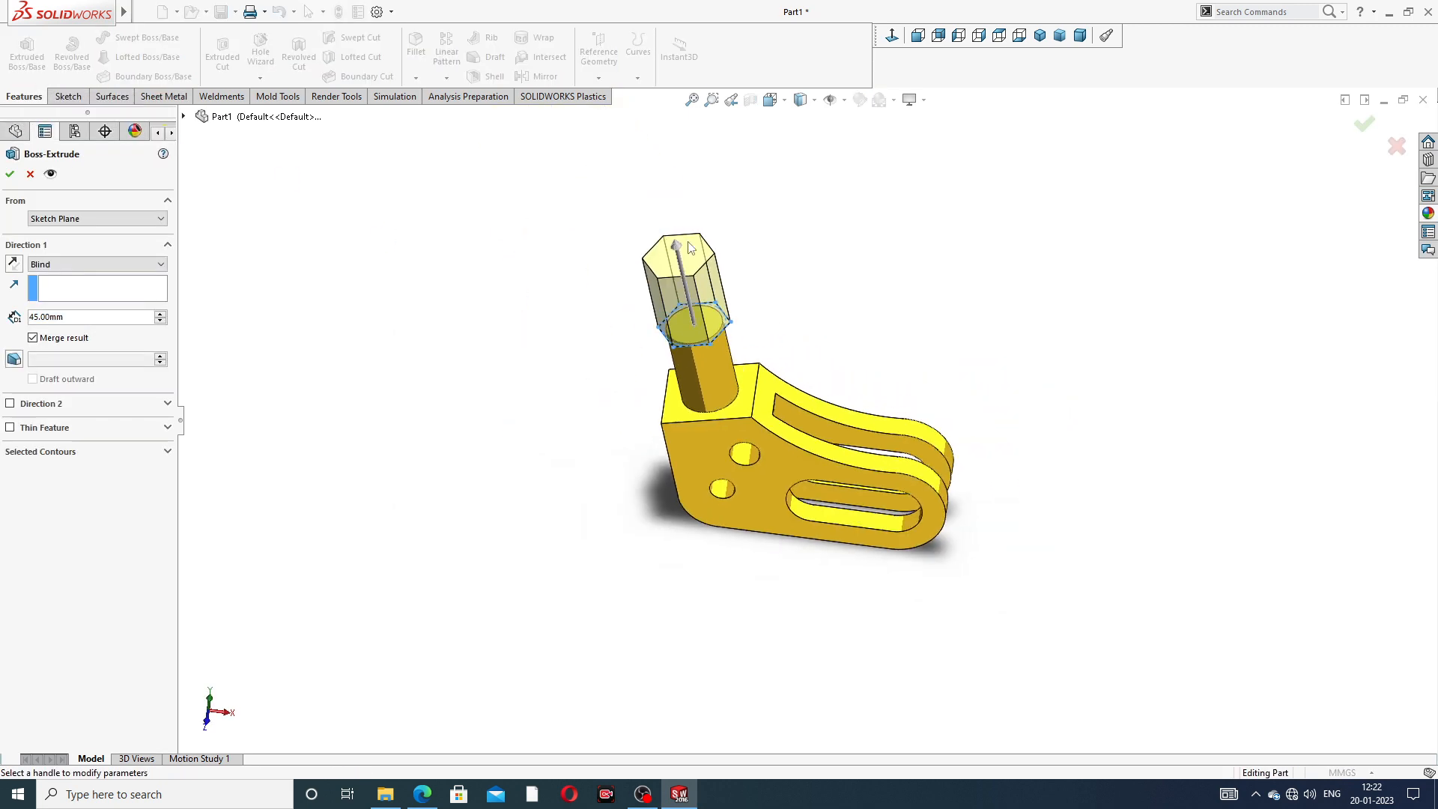
left_click(41, 317)
type("1")
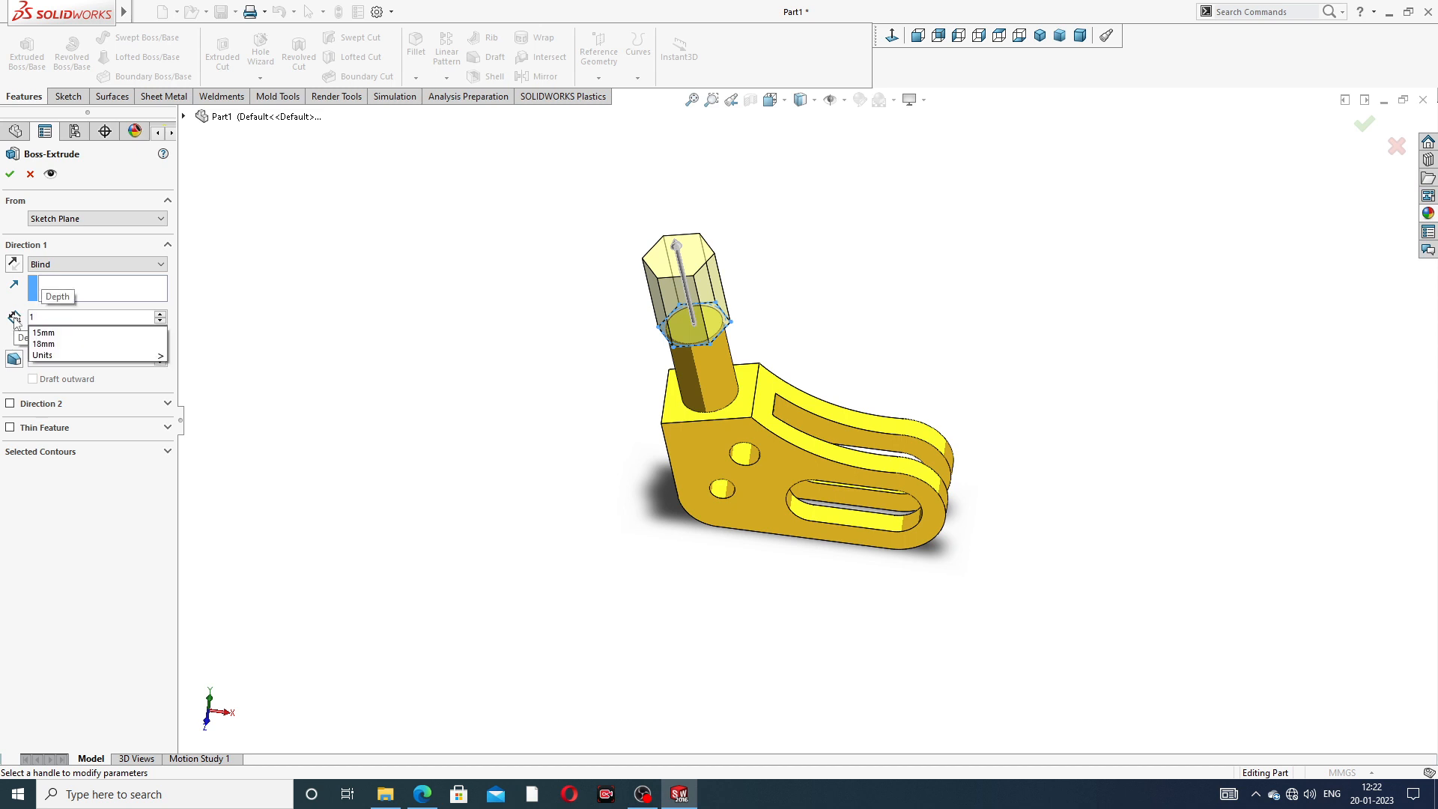
type("0")
key("Return")
middle_click_drag(588, 356, 712, 335)
scroll(711, 336, "down", 5)
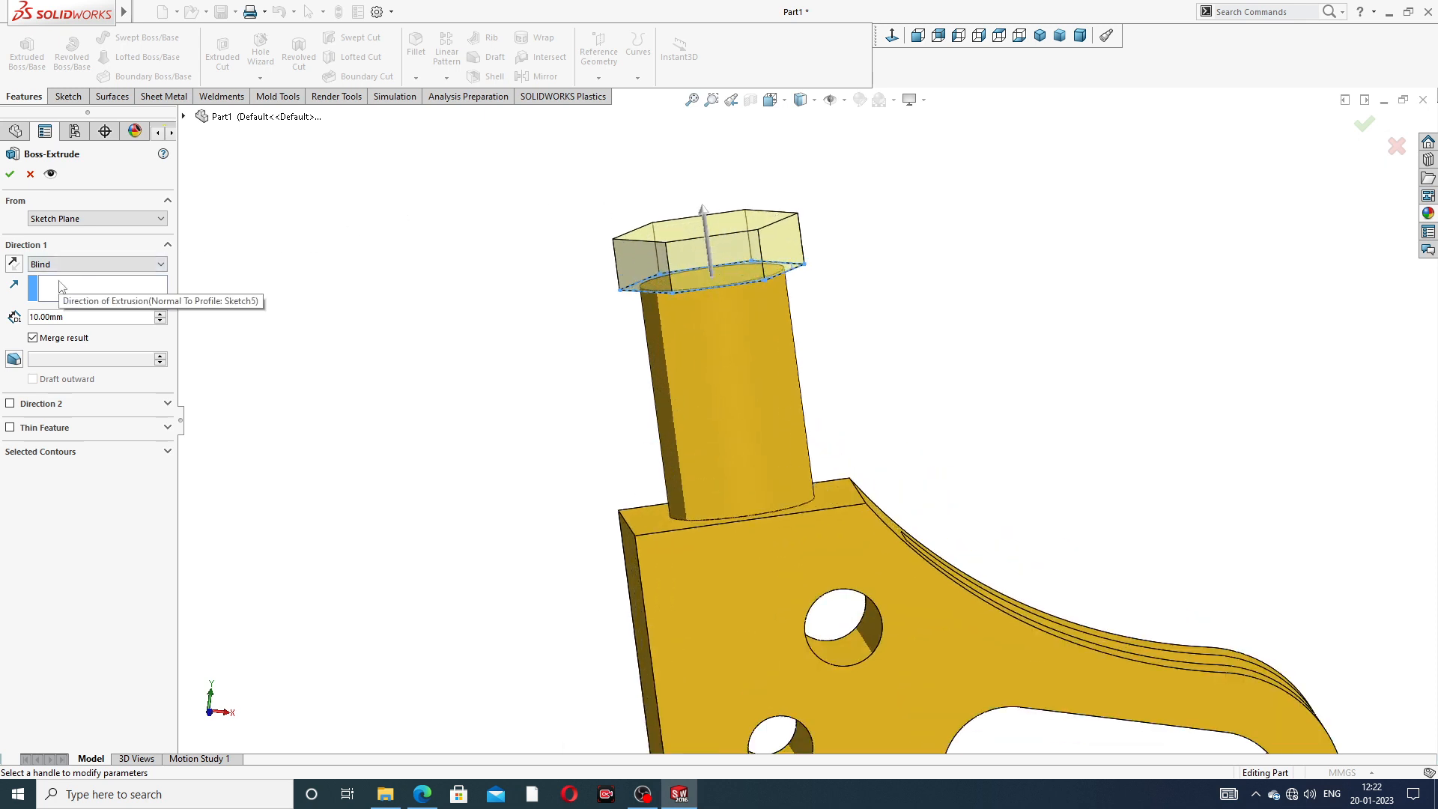
- Start the hexagon's extrusion from a 35 mm Offset, reversed towards the body, and accept the feature
left_click(92, 218)
left_click(72, 261)
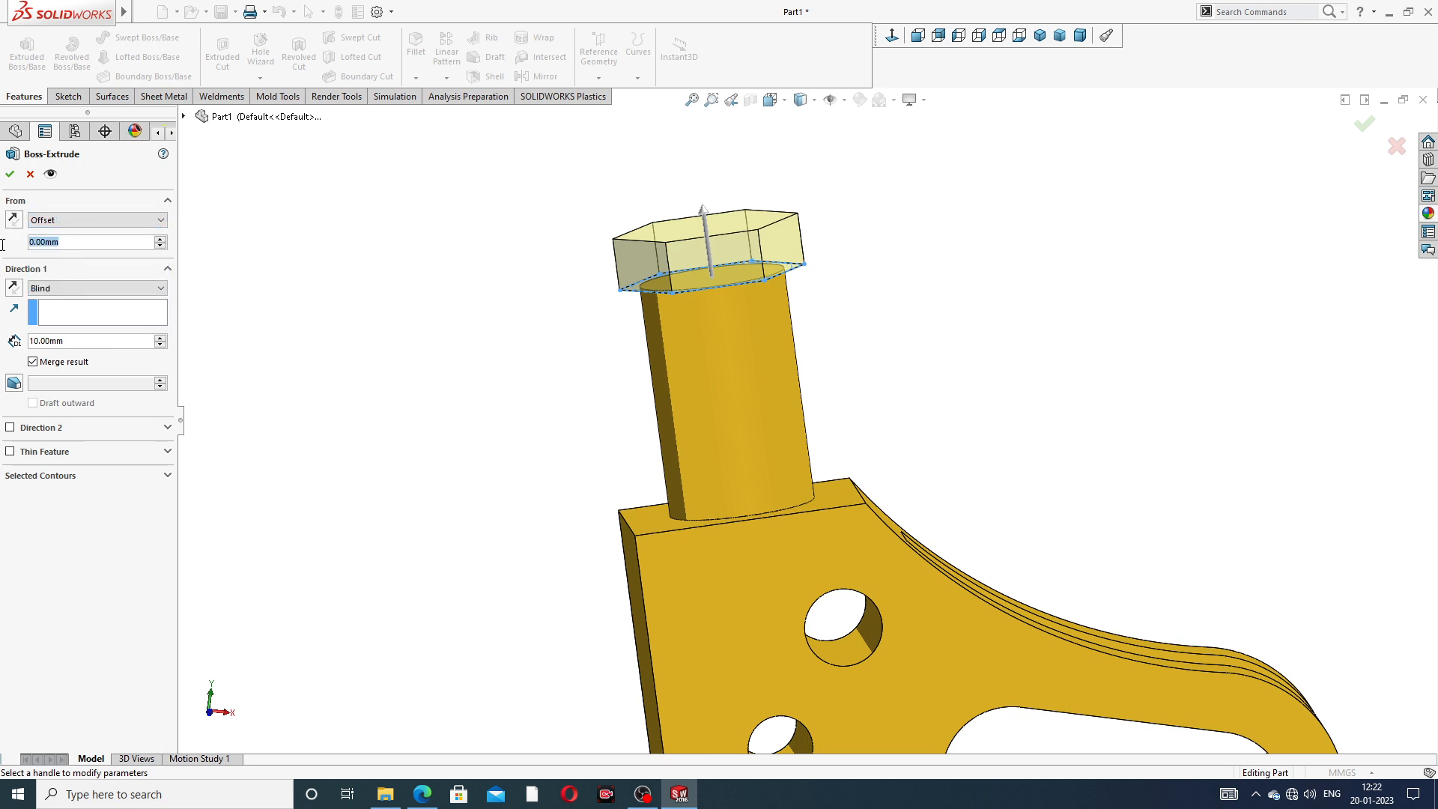
type("35")
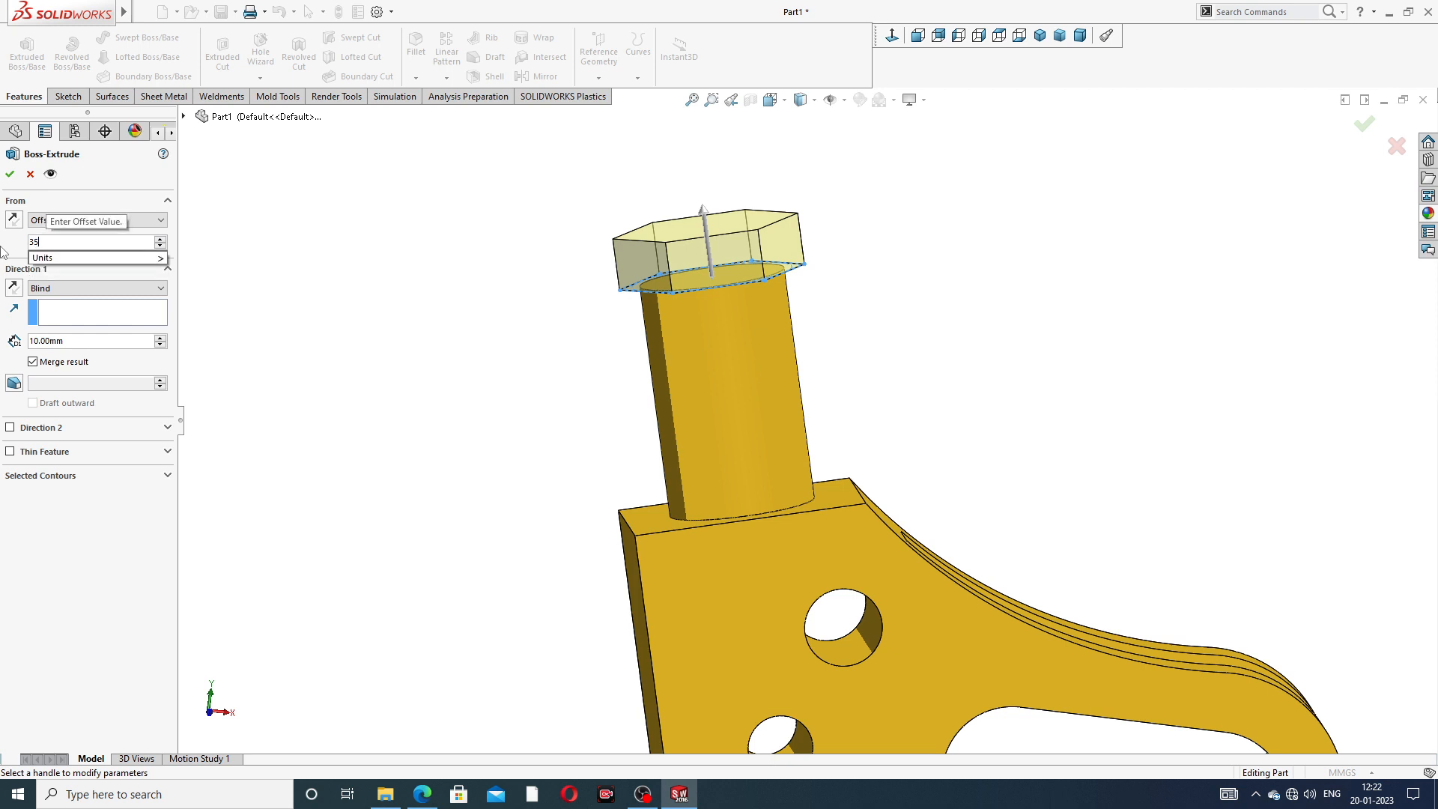
key("Return")
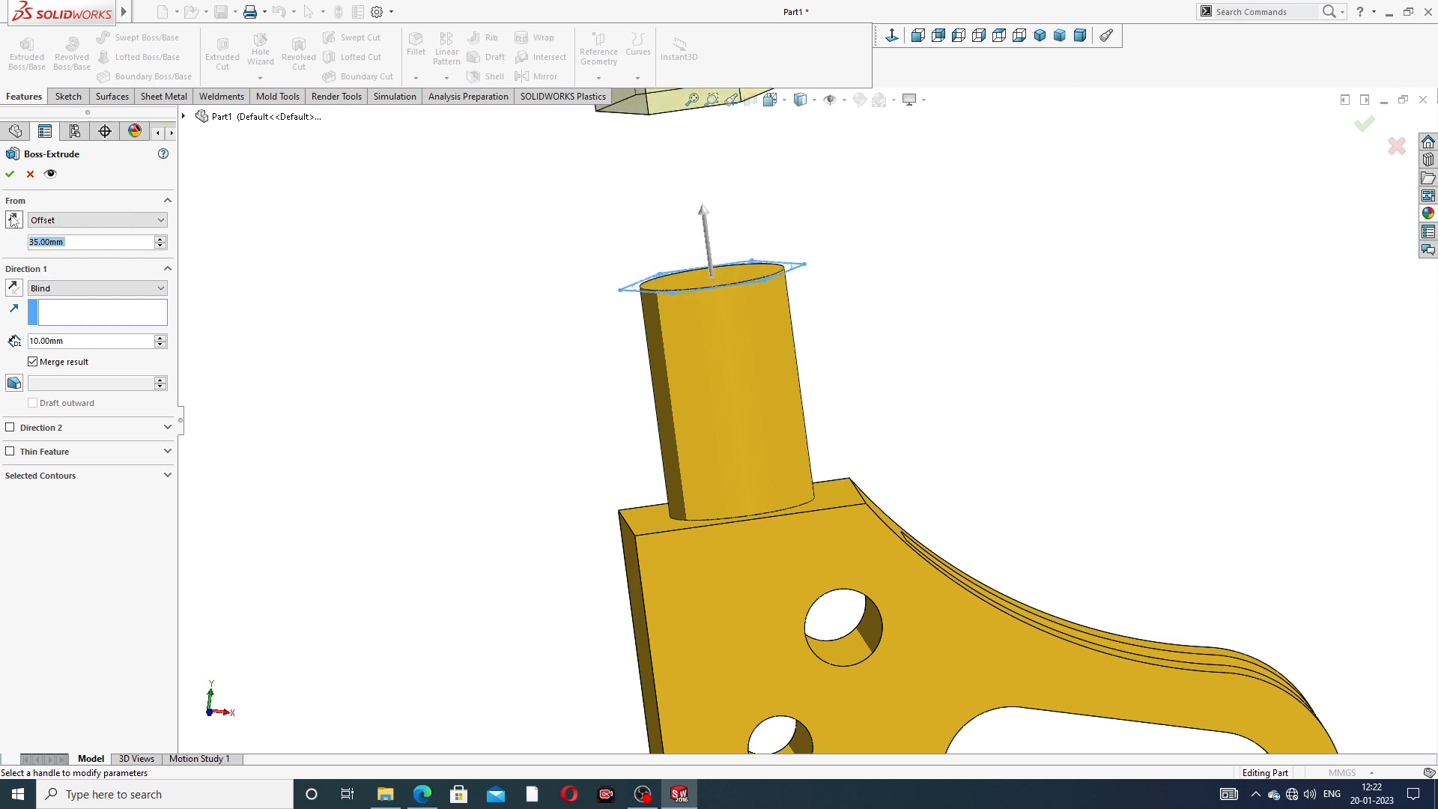
left_click(13, 219)
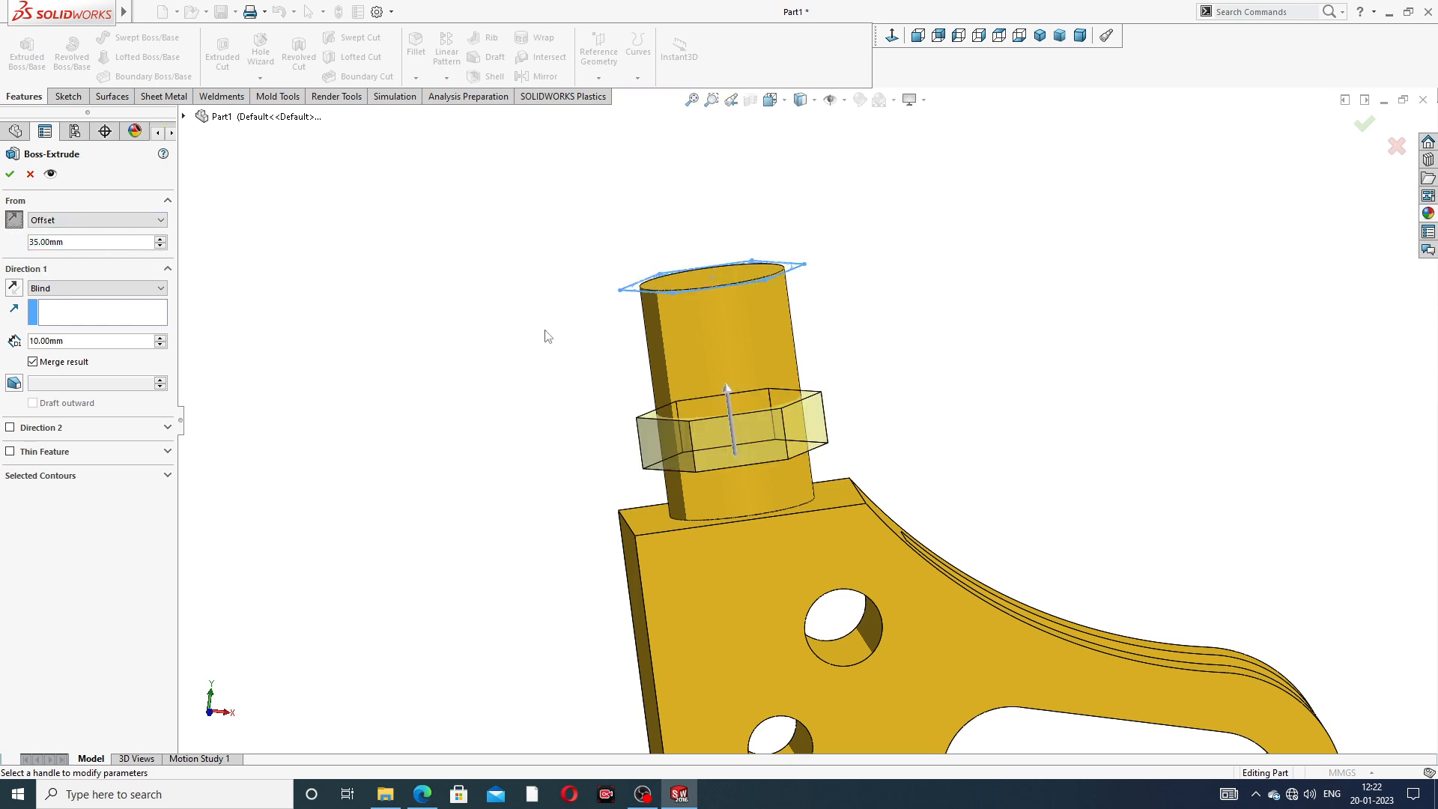
middle_click_drag(547, 336, 343, 301)
left_click(10, 175)
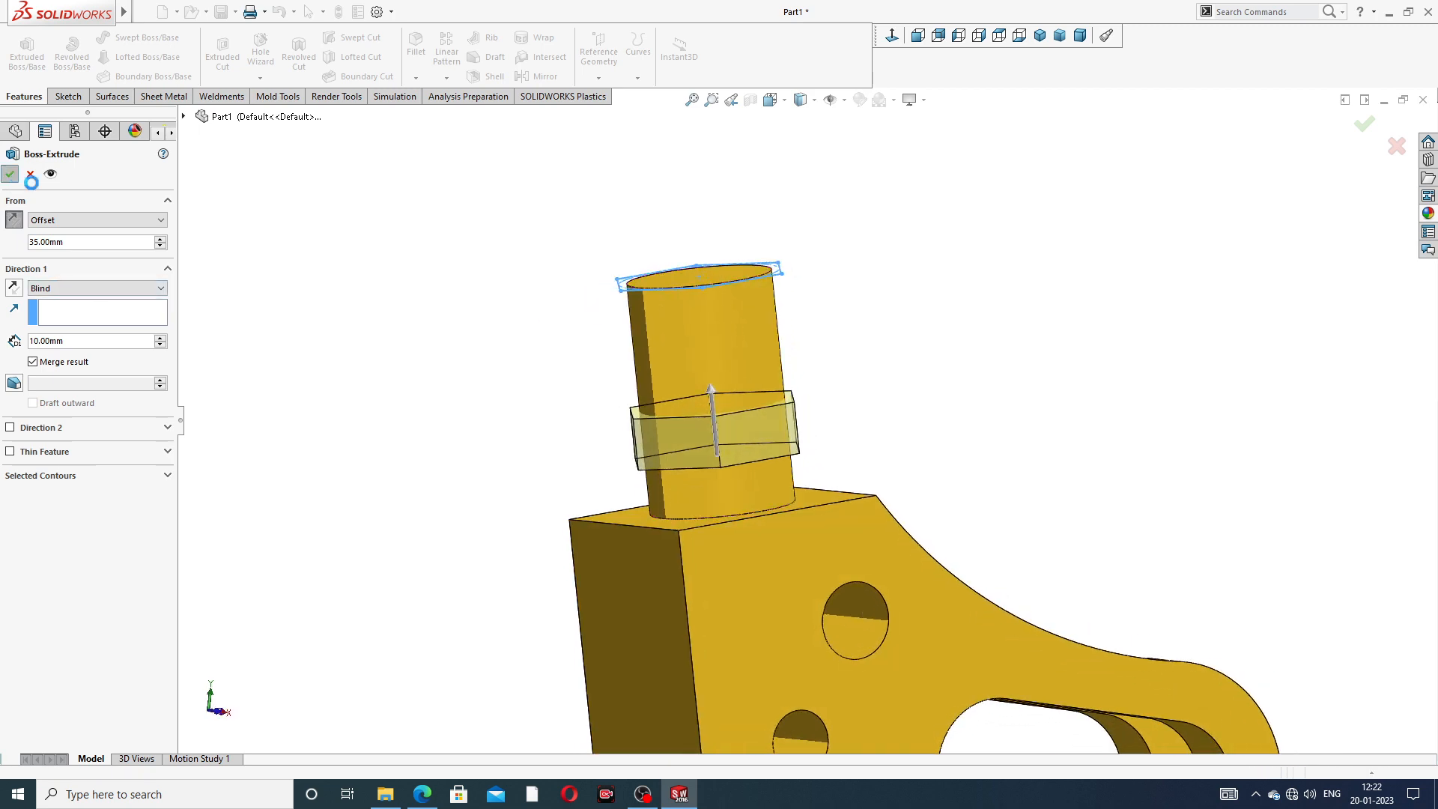
- Inspect the hexagonal nut section from several angles and check the cylinder's remaining details against the PDF drawing
middle_click_drag(868, 421, 848, 483)
scroll(839, 412, "up", 2)
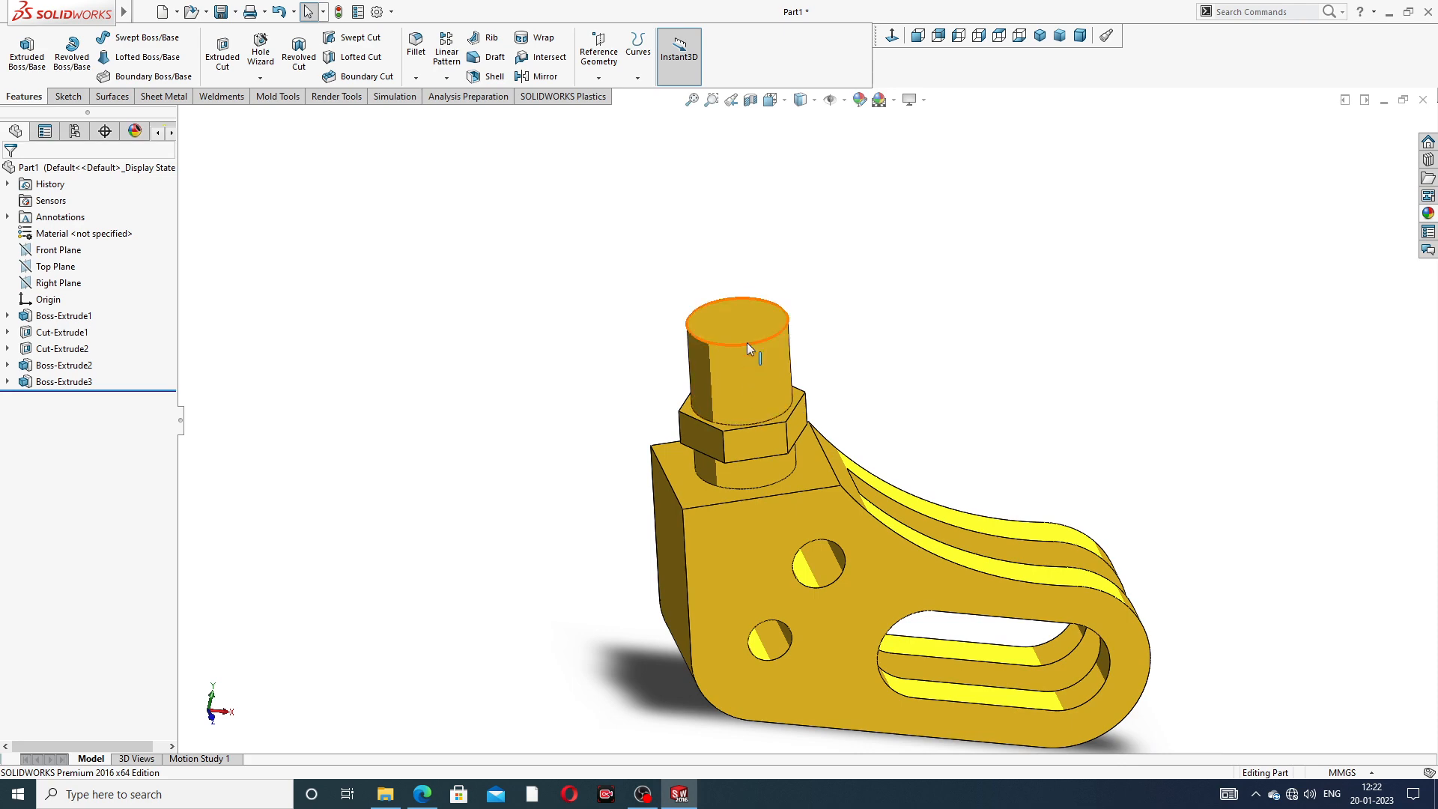
middle_click_drag(747, 343, 742, 245)
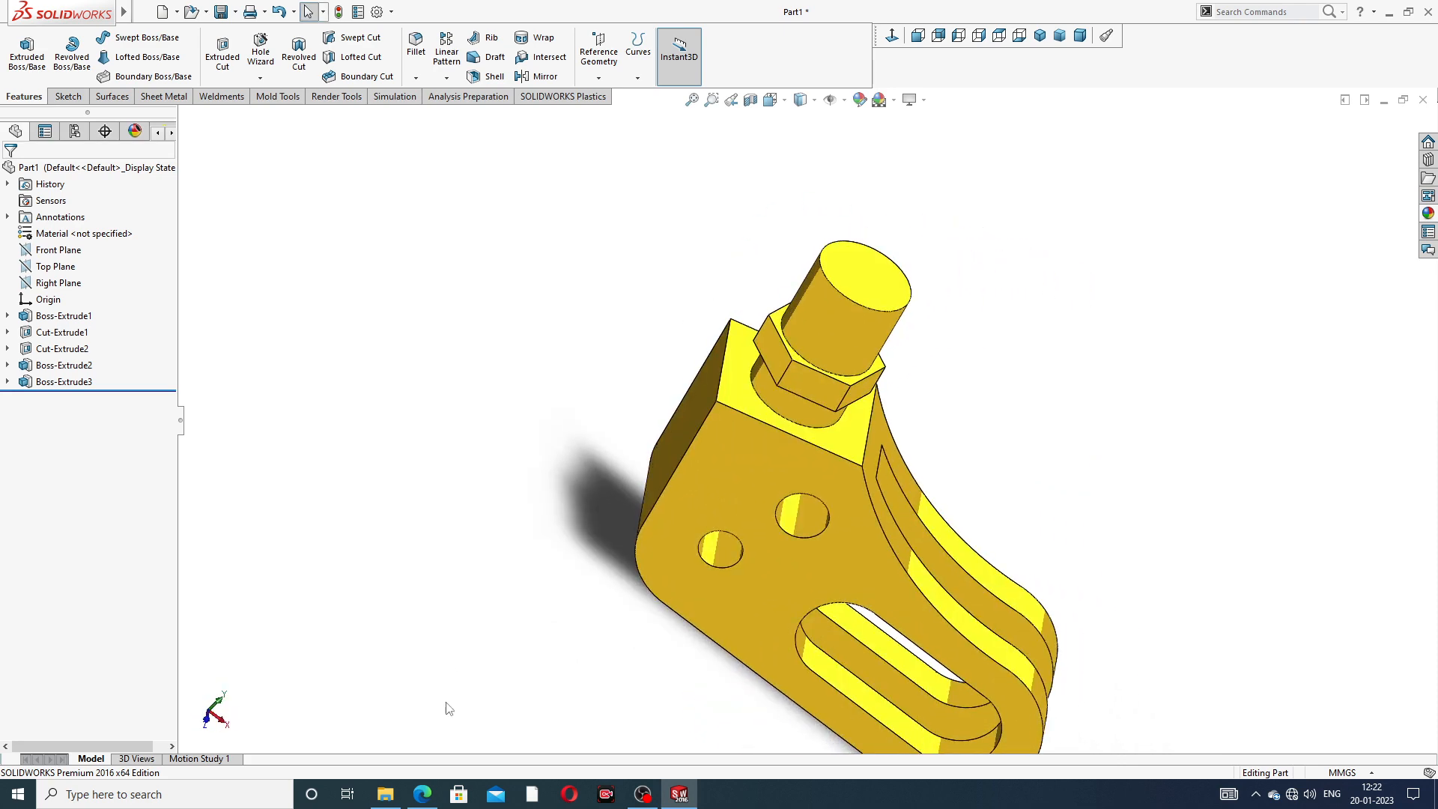
left_click(422, 794)
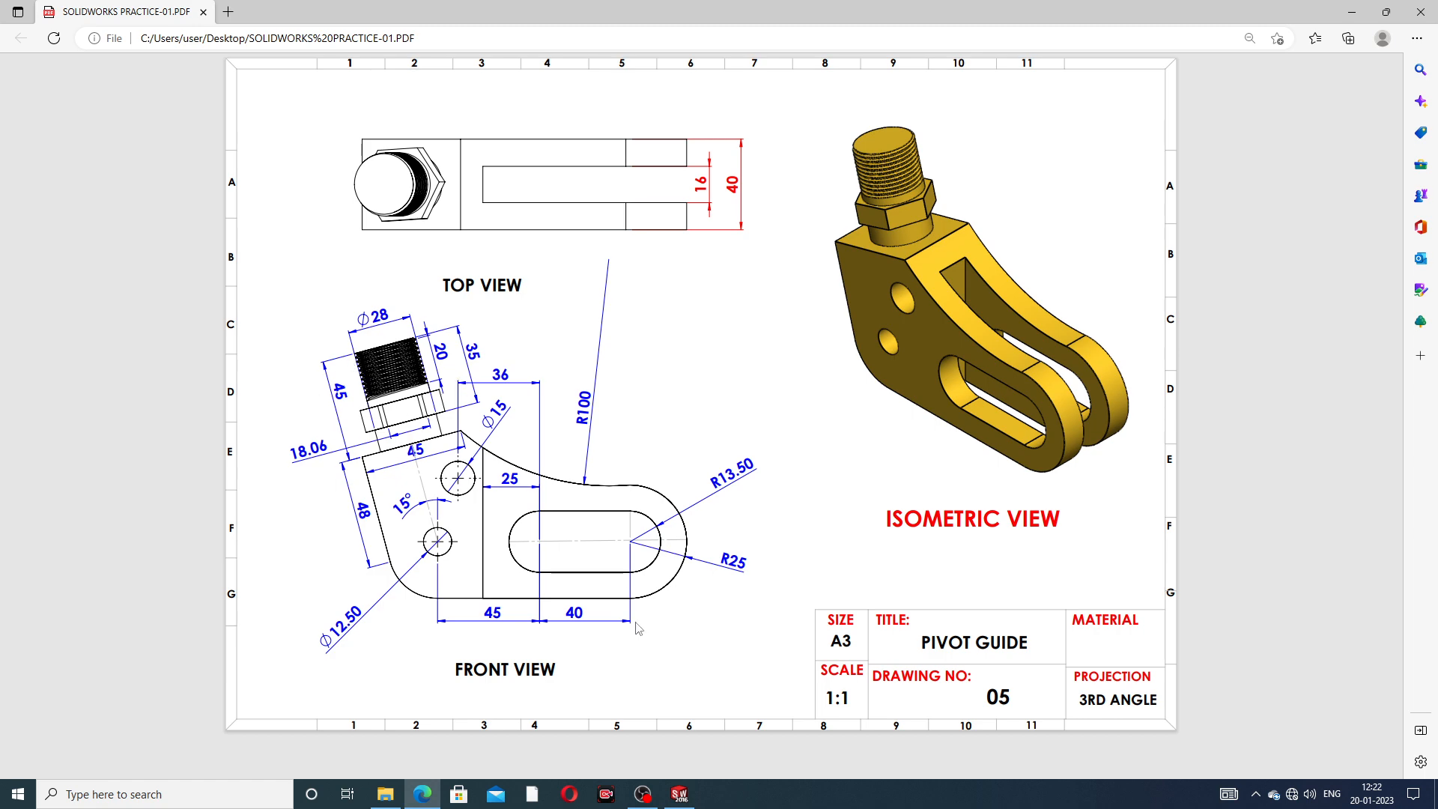
left_click(678, 794)
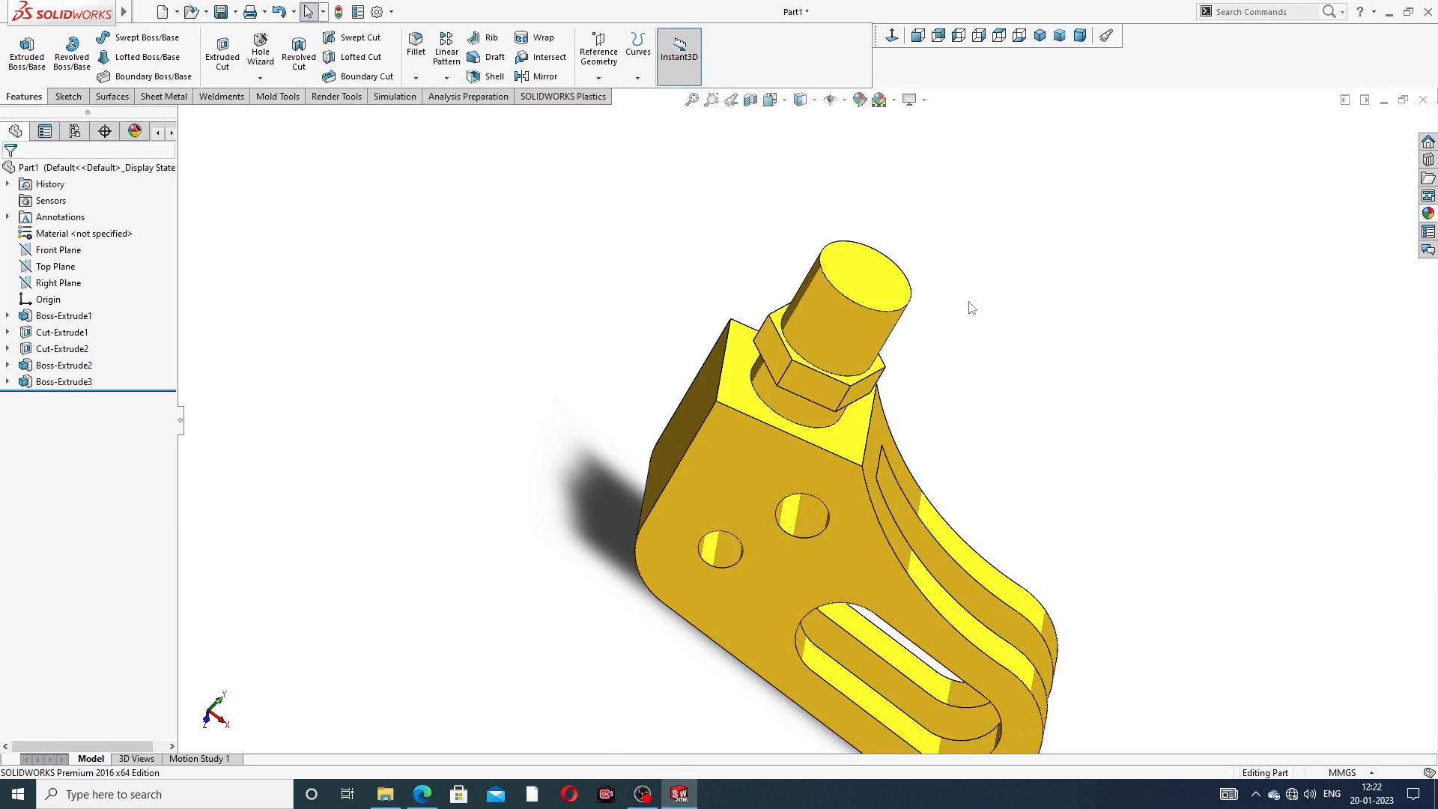
middle_click_drag(966, 304, 855, 236)
scroll(861, 314, "up", 3)
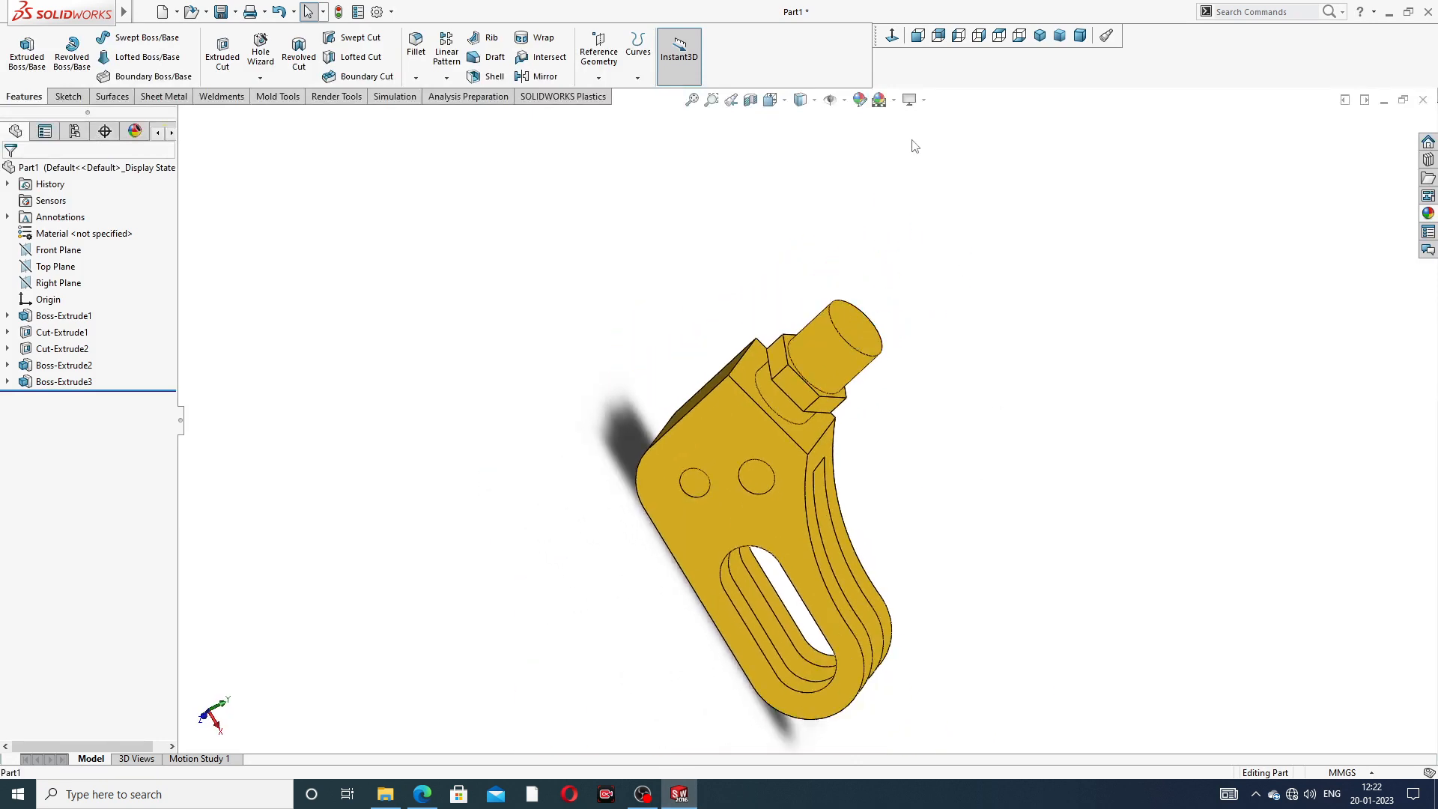
- Try displaying the part without the Cartoon effect
left_click(910, 100)
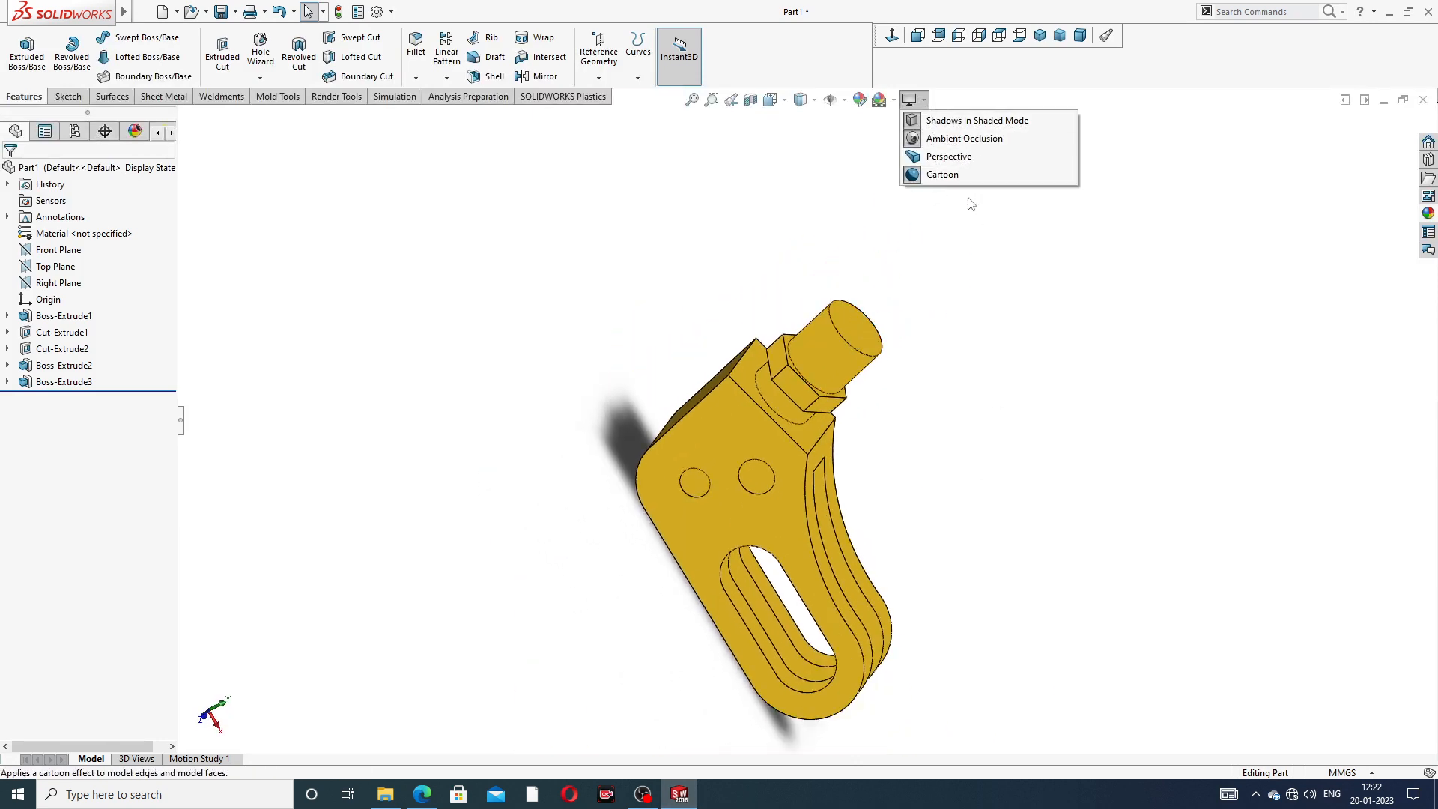
left_click(959, 174)
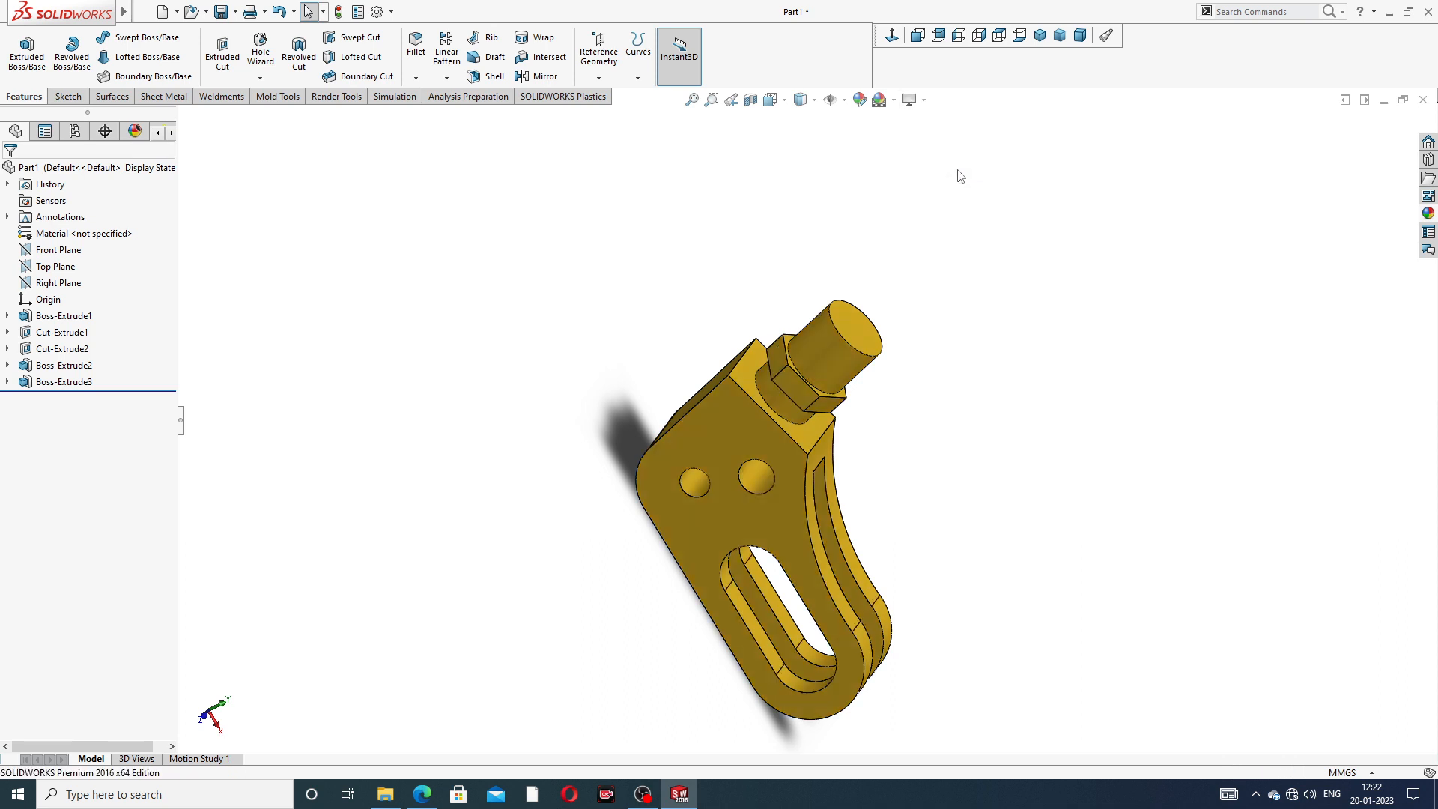
left_click(924, 101)
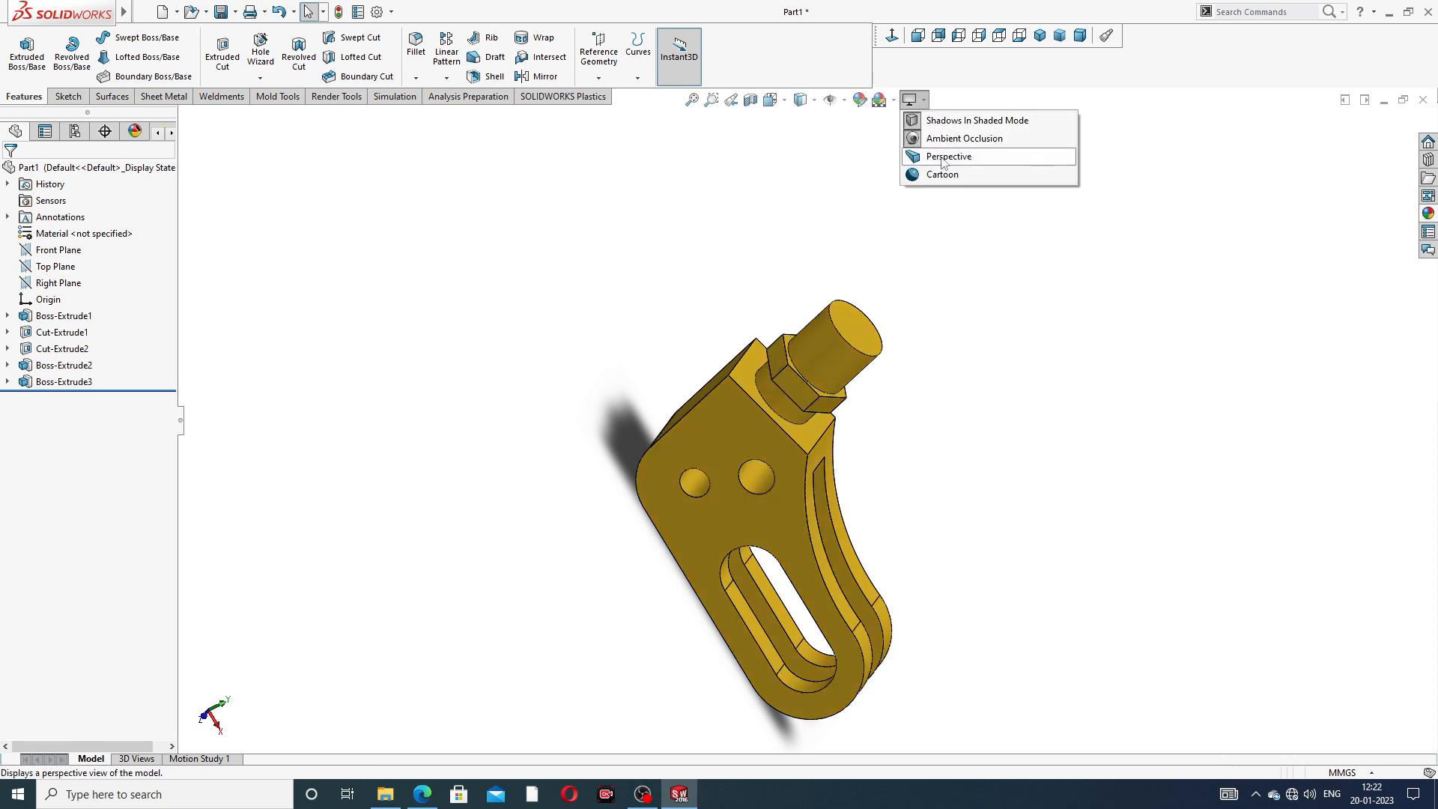
left_click(948, 157)
left_click(811, 408)
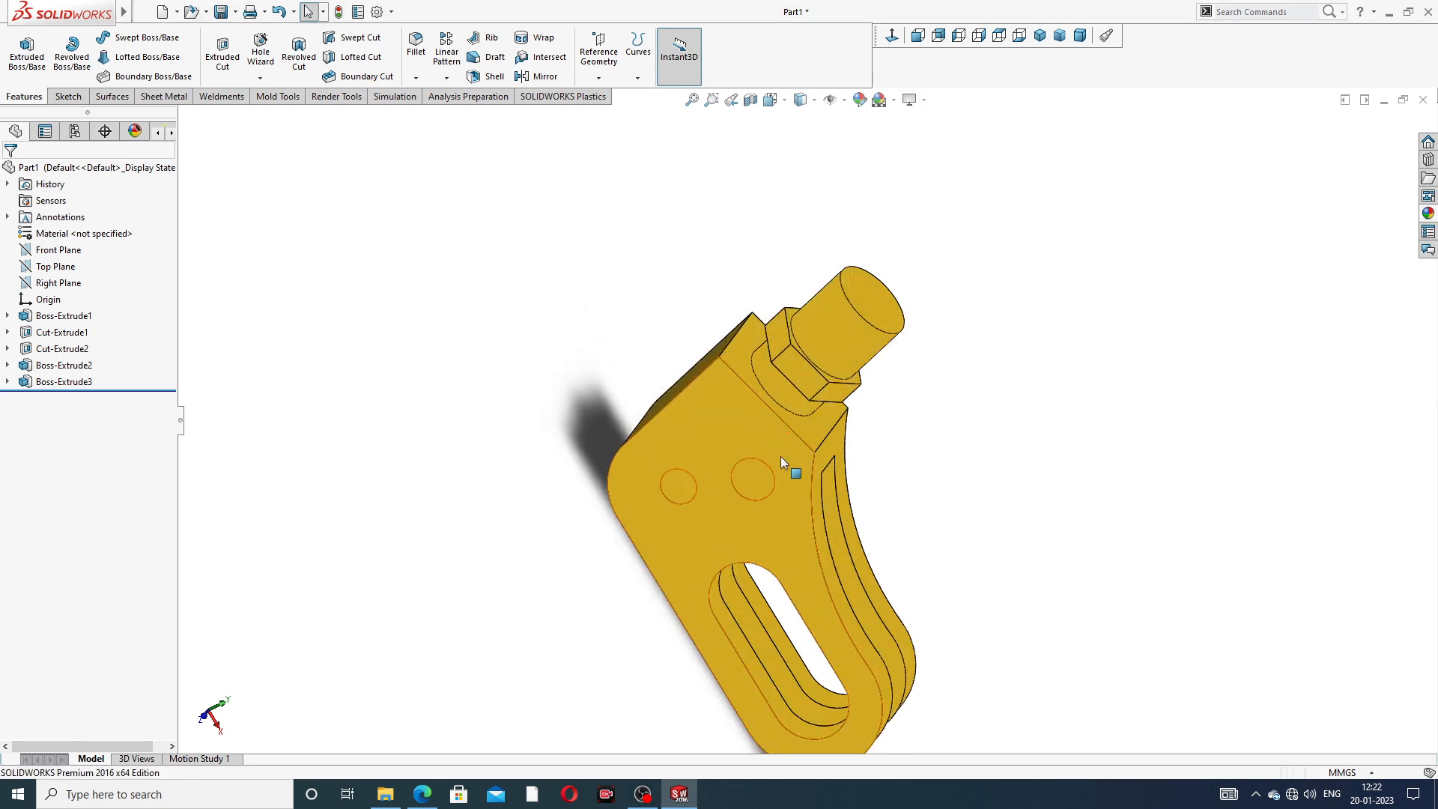
mouse_move(780, 456)
middle_mouse_down()
mouse_move(979, 257)
mouse_move(817, 253)
middle_mouse_up()
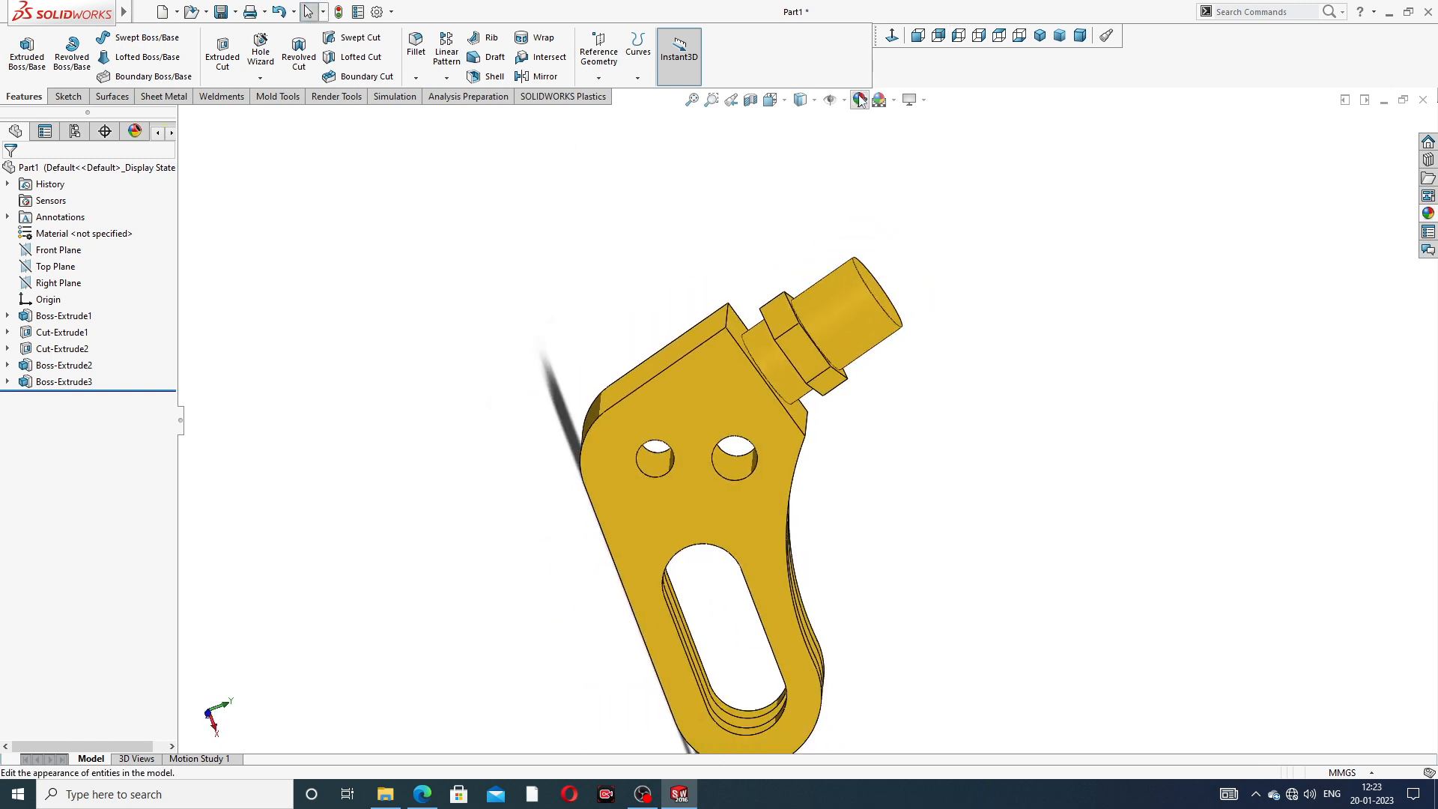
left_click(893, 100)
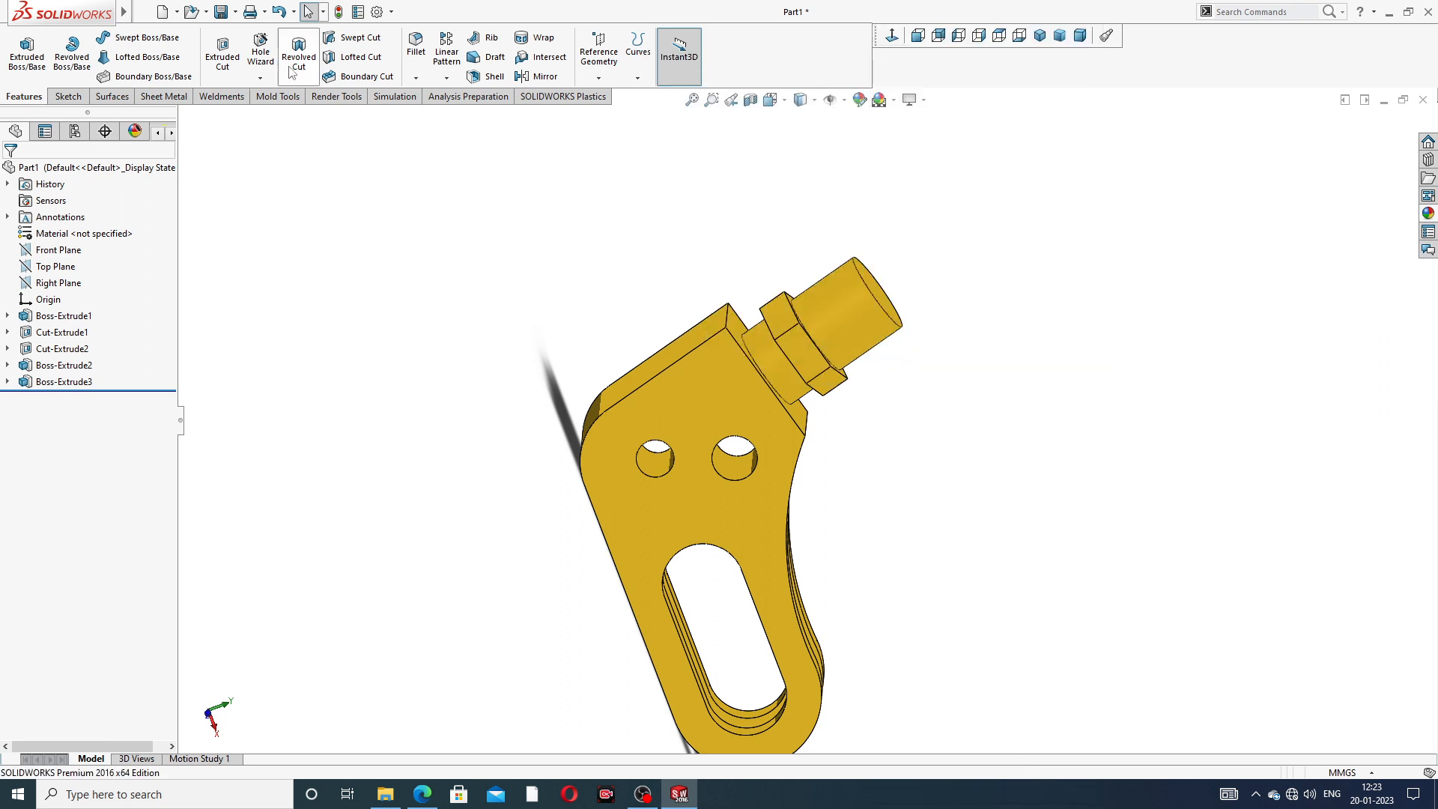
- Start a Thread feature on the circular edge at the free end of the 28 mm cylinder
left_click(260, 78)
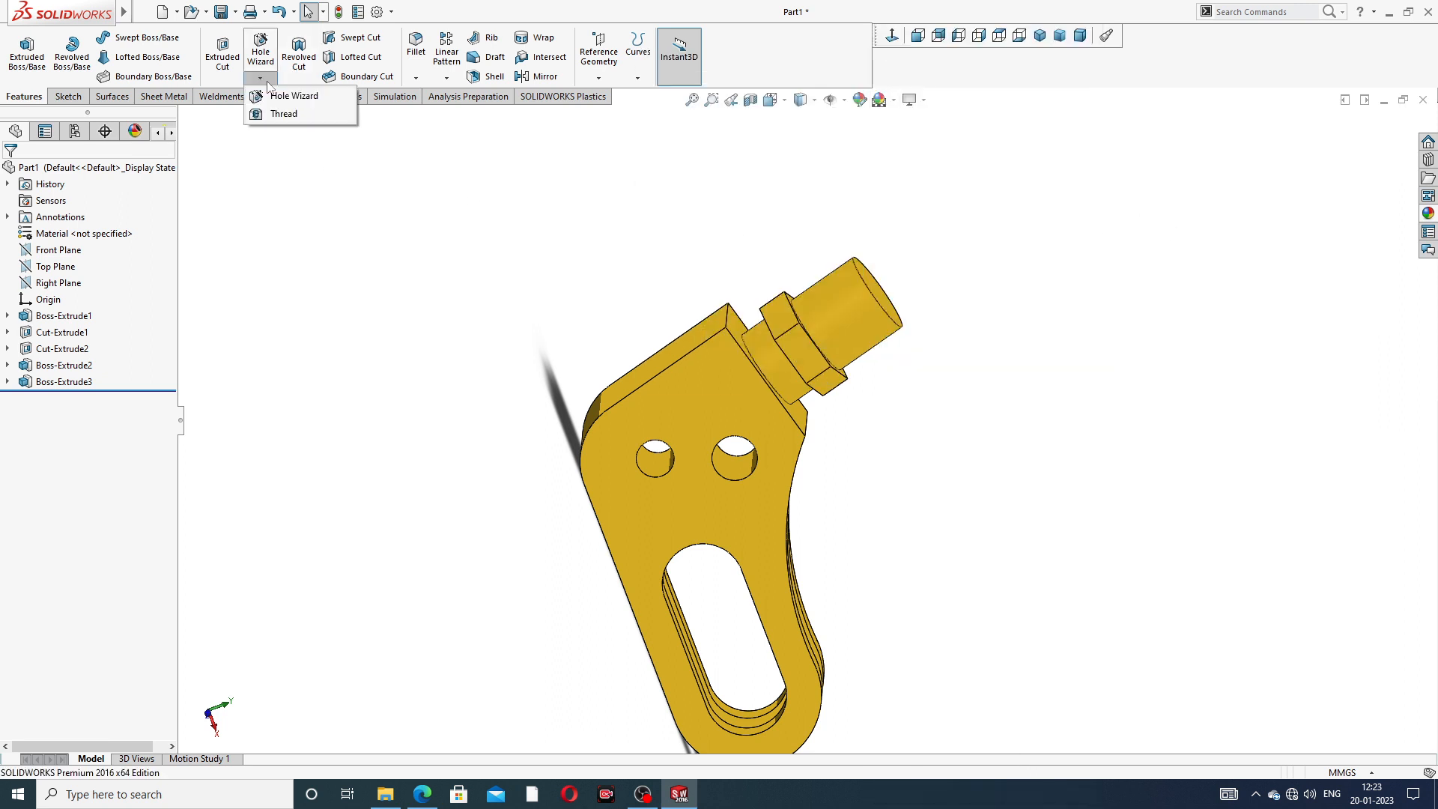
left_click(284, 115)
scroll(584, 335, "down", 1)
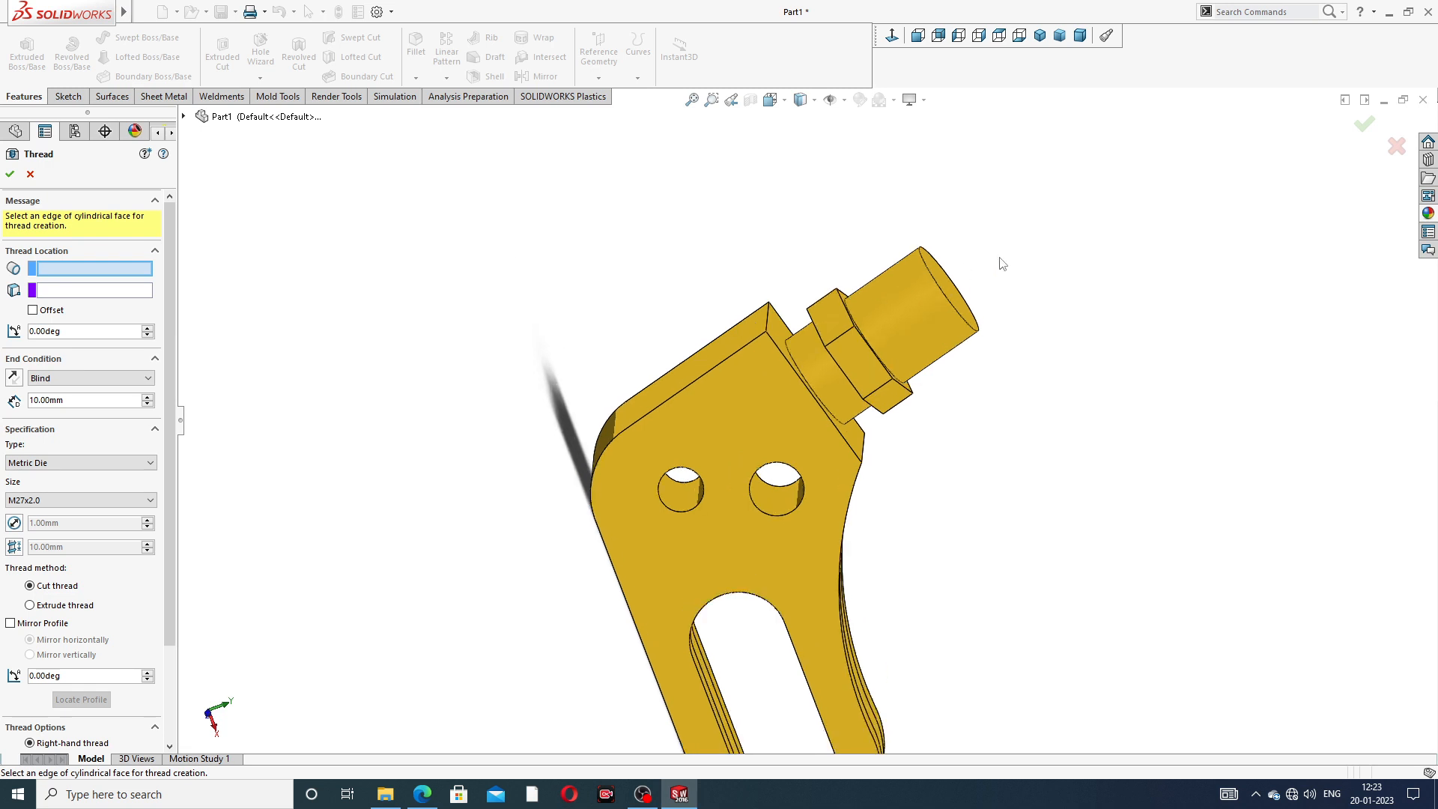
scroll(1001, 263, "down", 2)
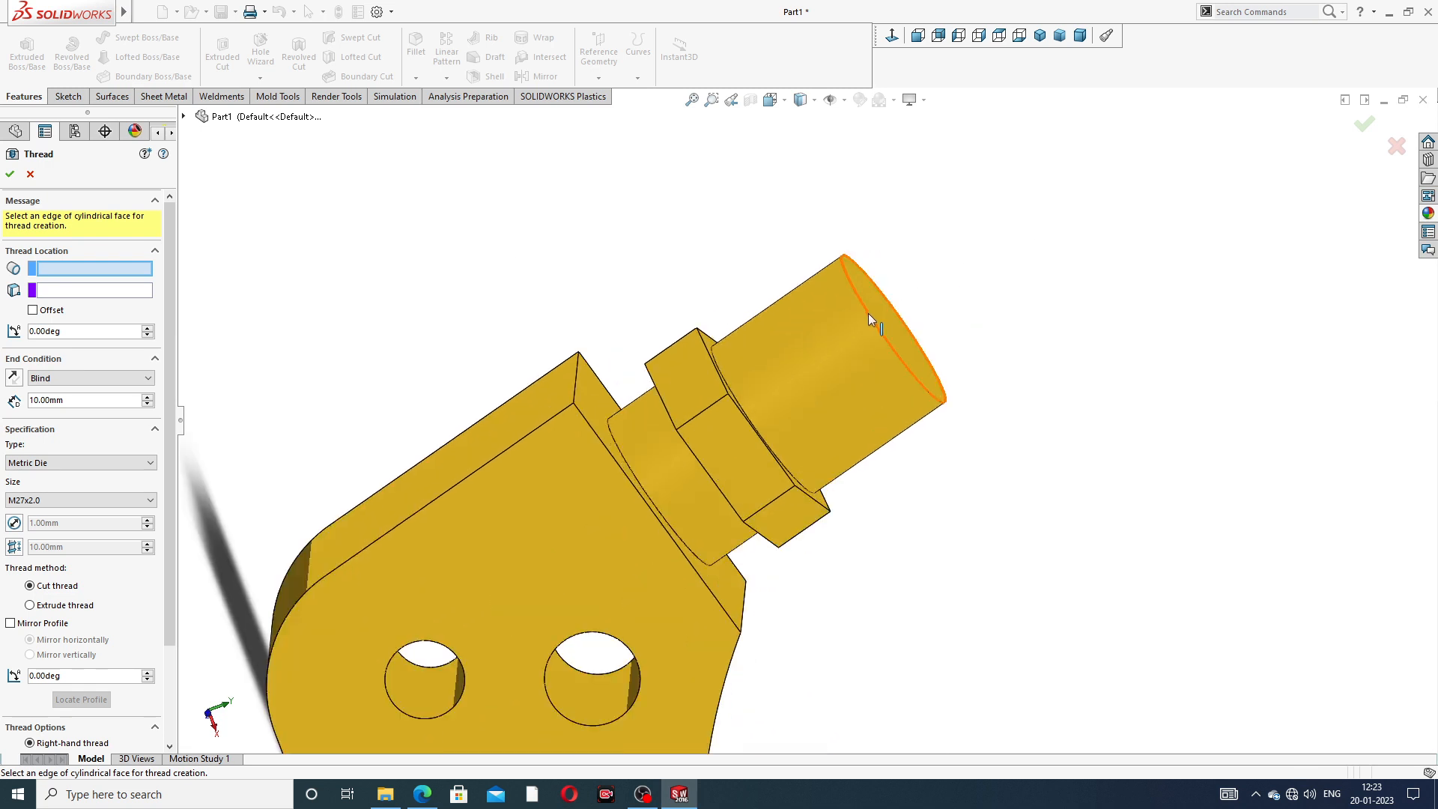
left_click(869, 313)
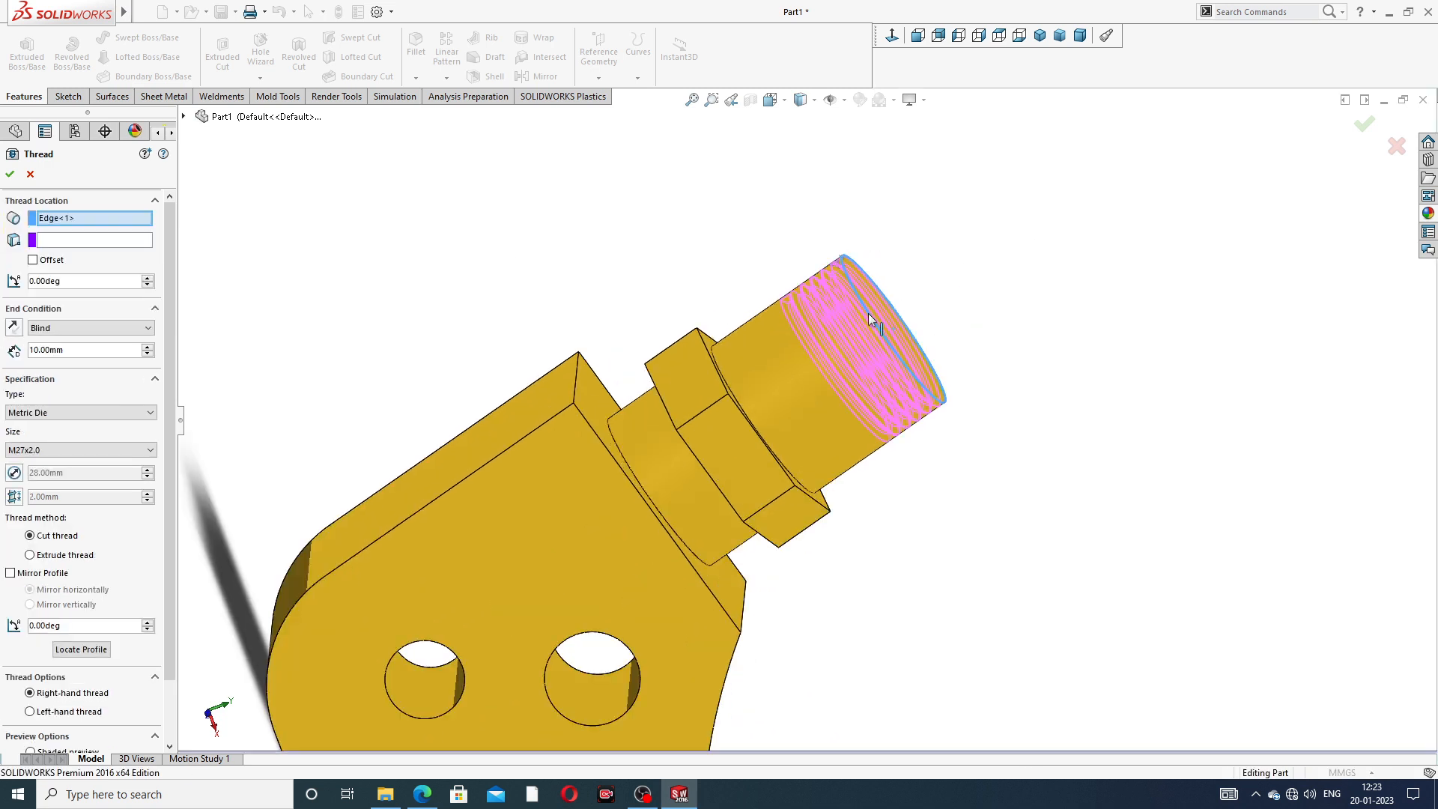
scroll(868, 344, "down", 1)
scroll(865, 349, "up", 2)
scroll(779, 397, "up", 1)
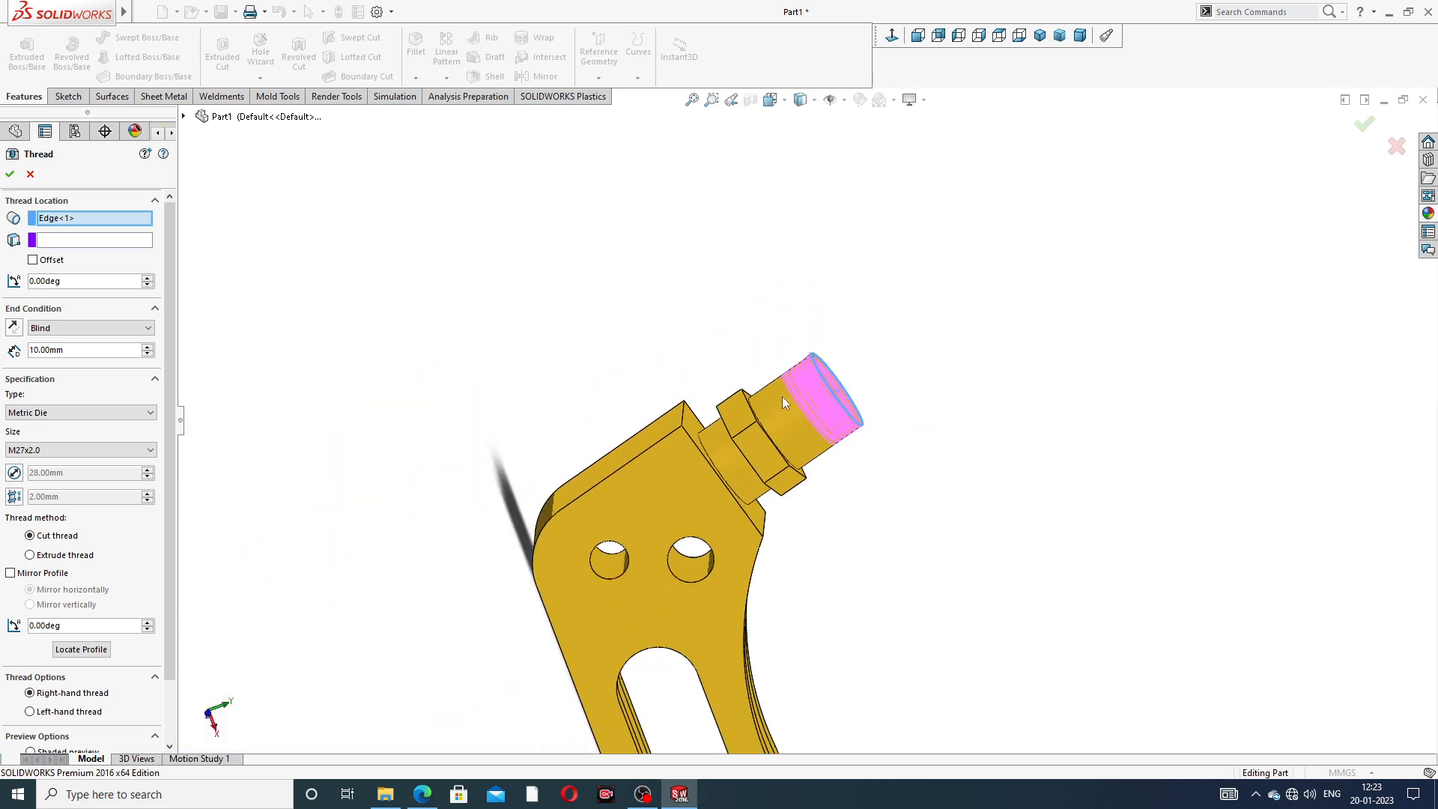
middle_click_drag(783, 403, 791, 435)
scroll(791, 438, "down", 3)
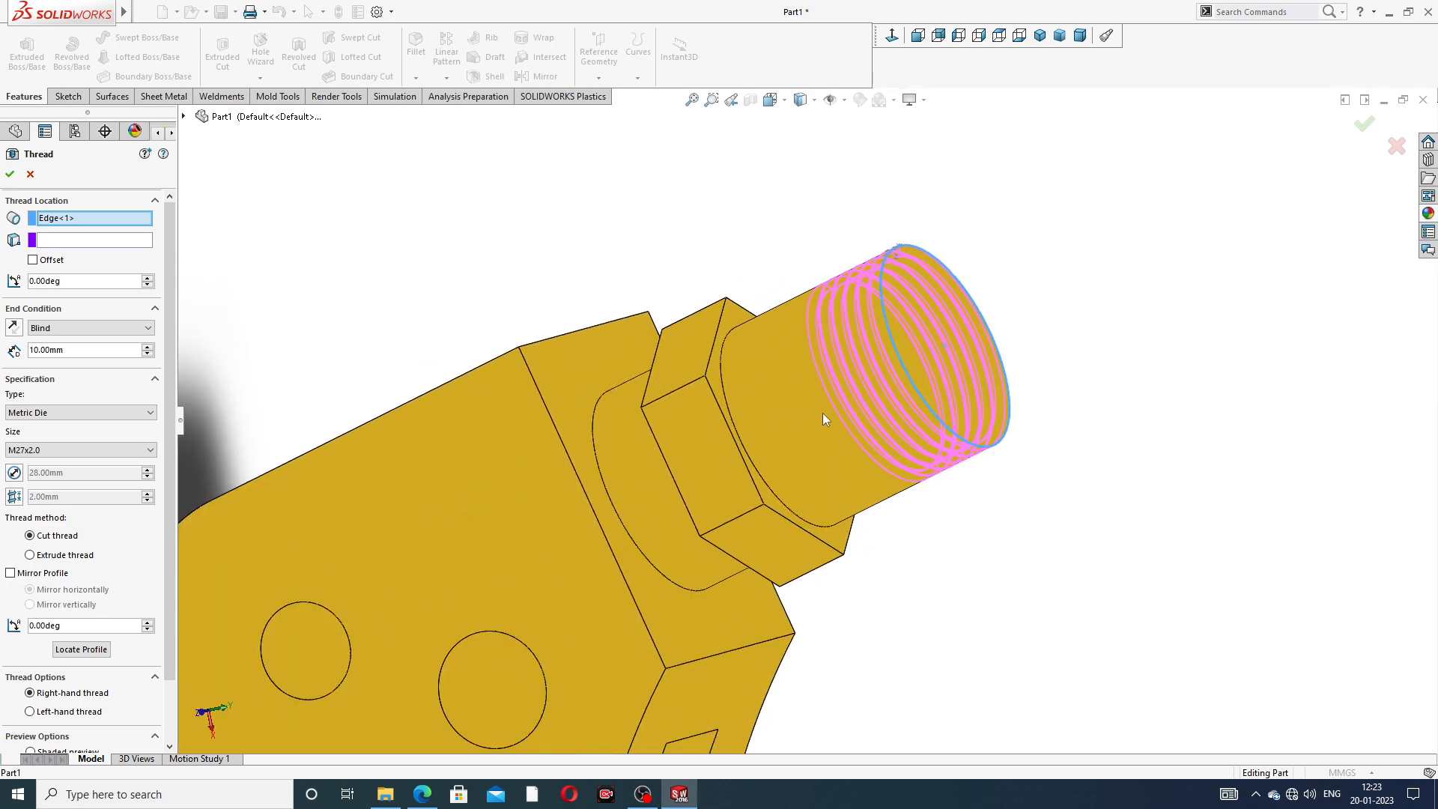
scroll(838, 405, "up", 3)
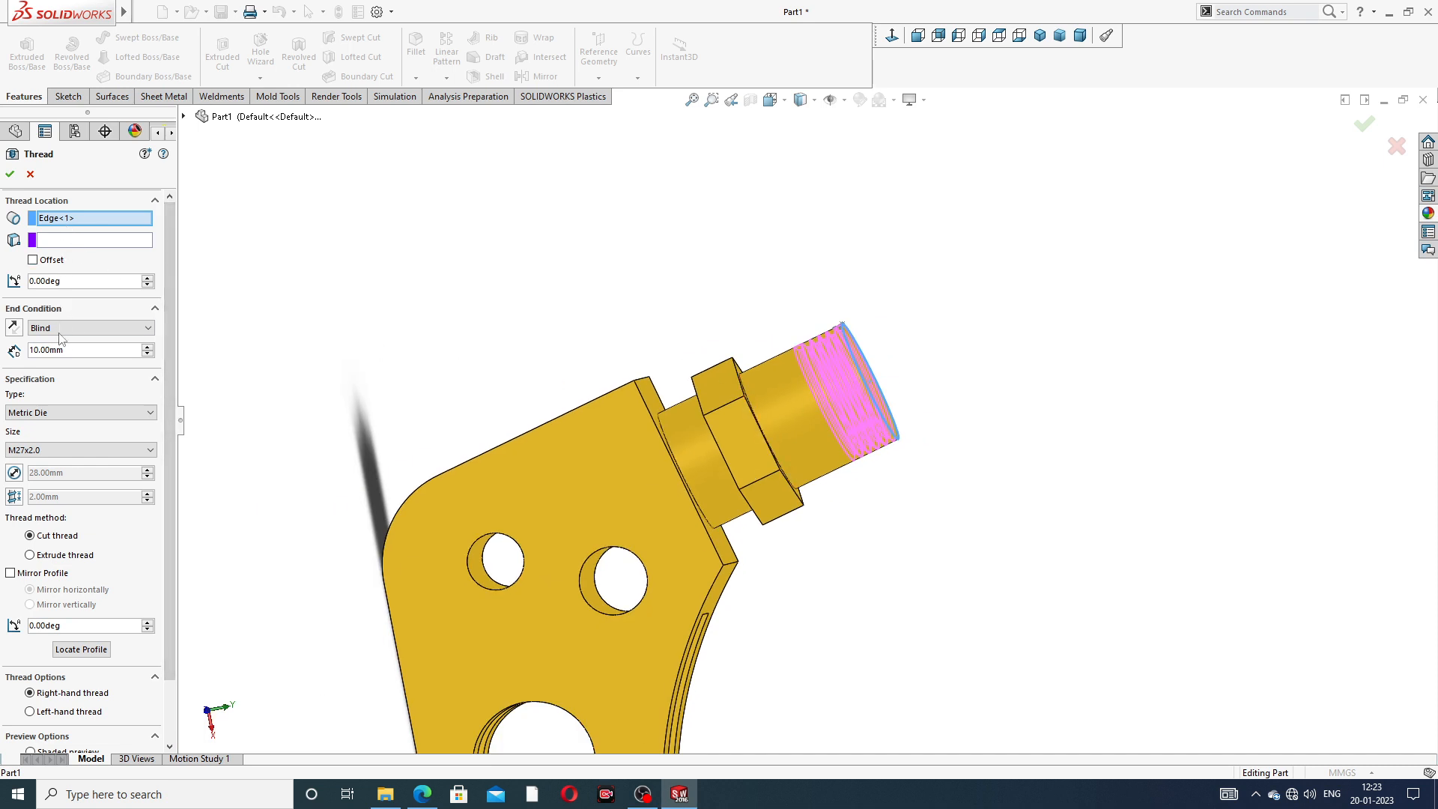
- Set the thread's Blind depth to 20 mm
left_click_drag(75, 352, 25, 351)
type("20")
key("Return")
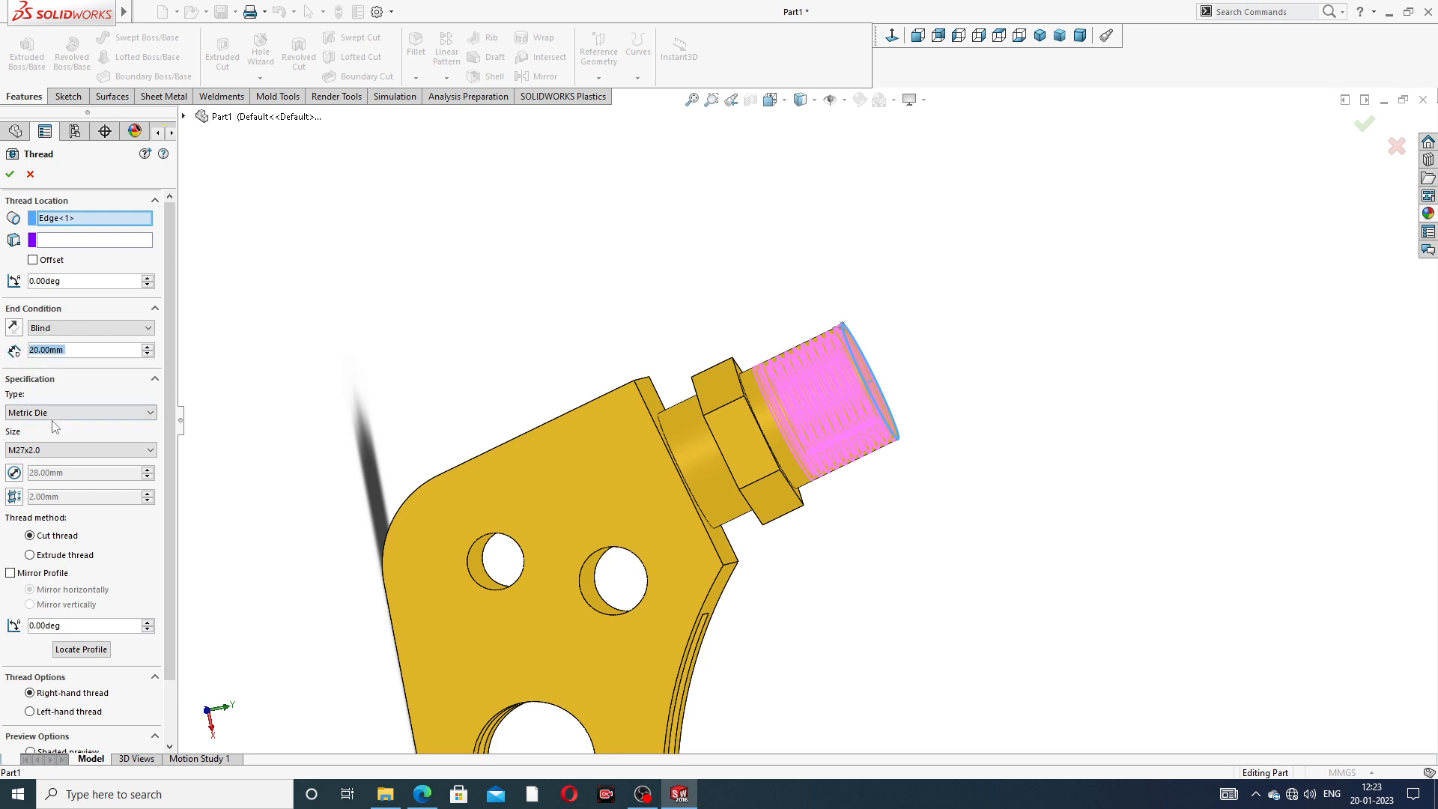
- Keep the Metric Die type, try thread size M27x3.0 and return it to M27x2.0
left_click(76, 415)
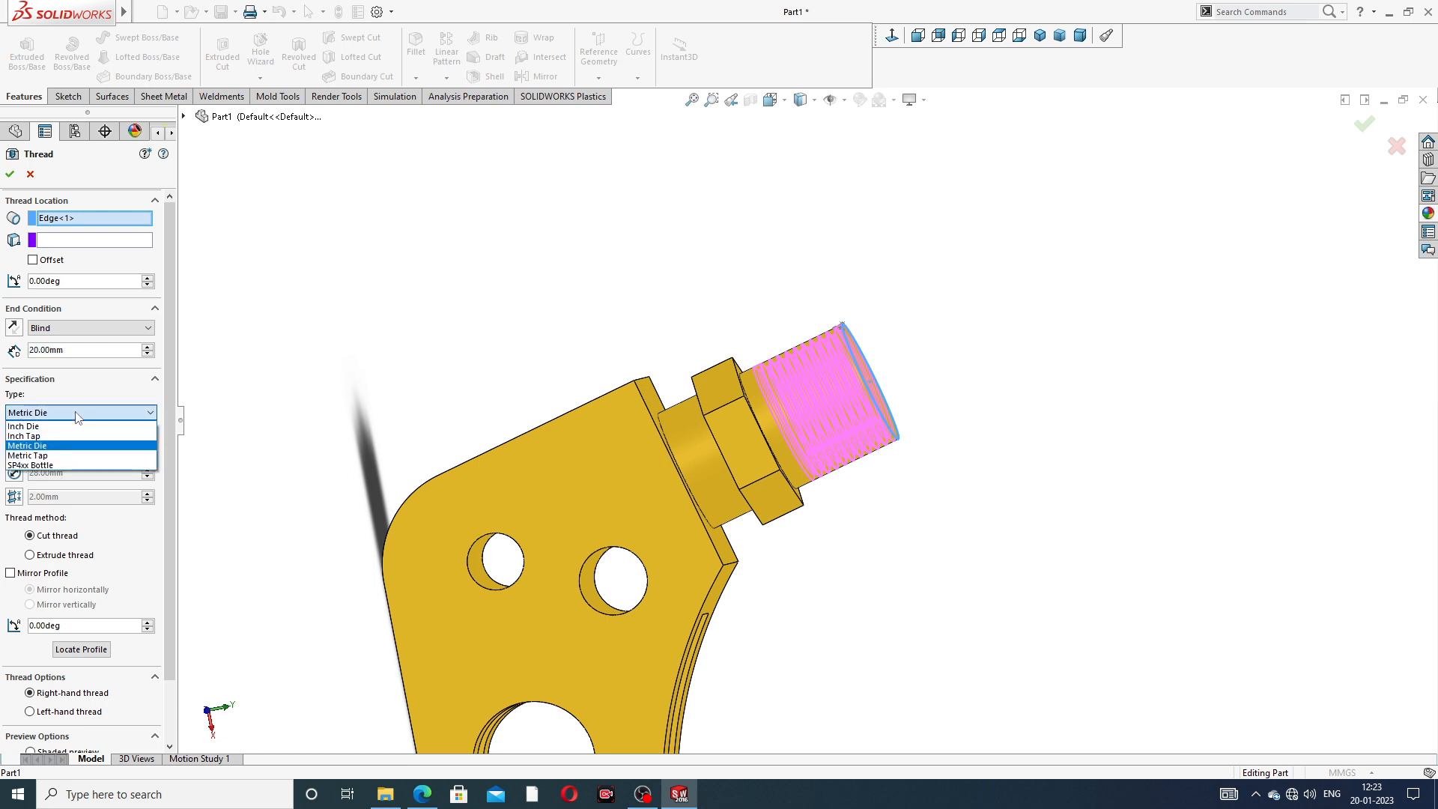
left_click(76, 416)
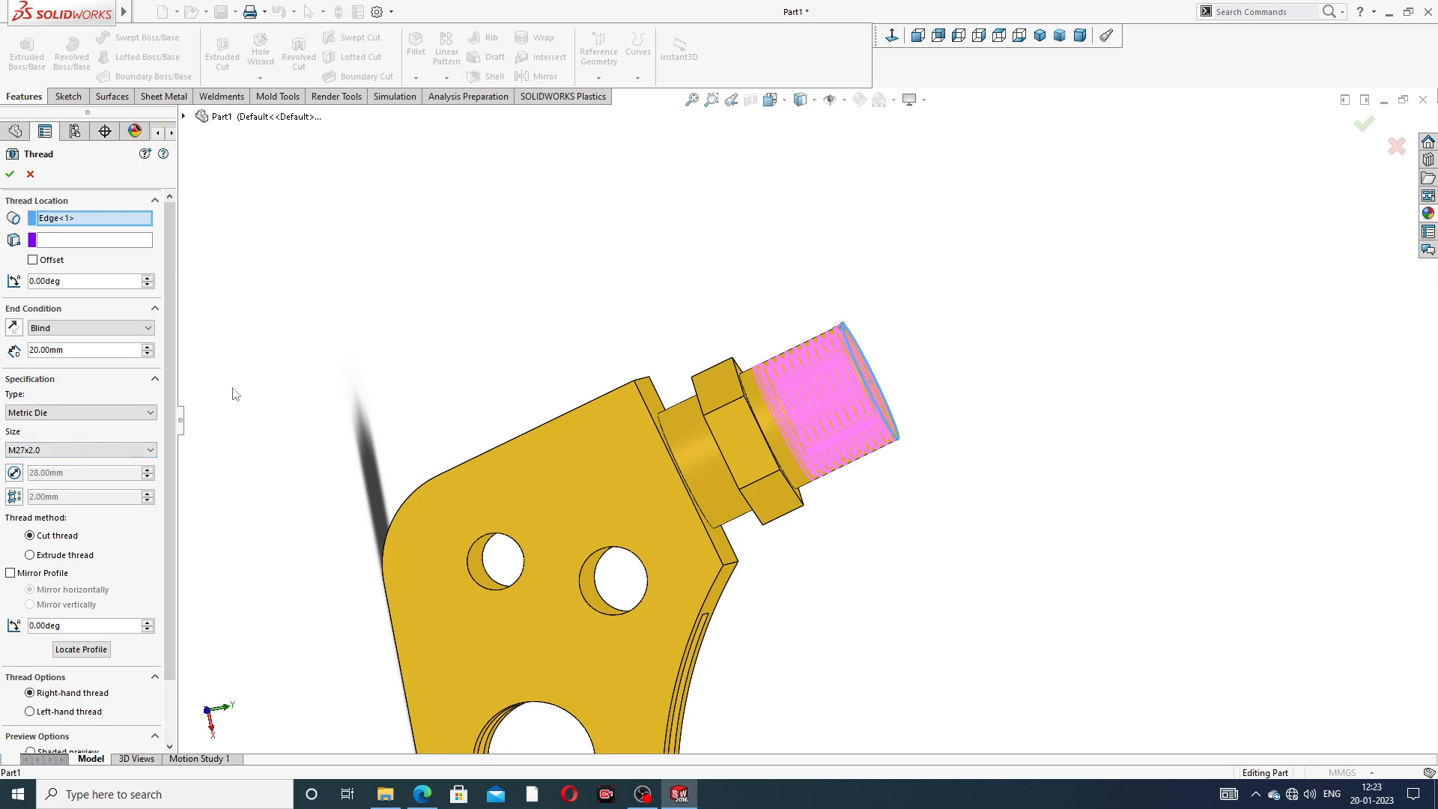
scroll(236, 394, "down", 2)
scroll(120, 451, "down", 1)
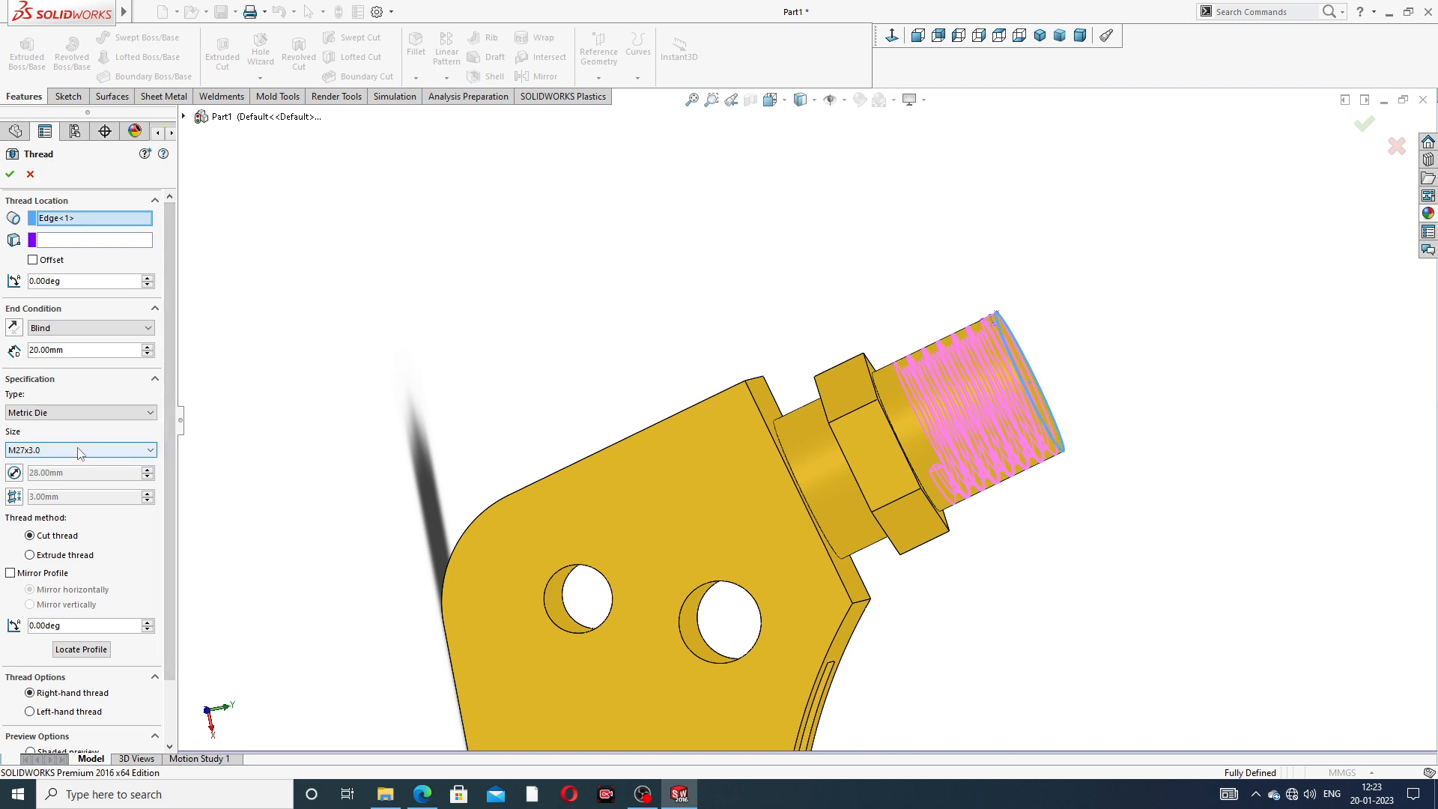
scroll(50, 457, "up", 1)
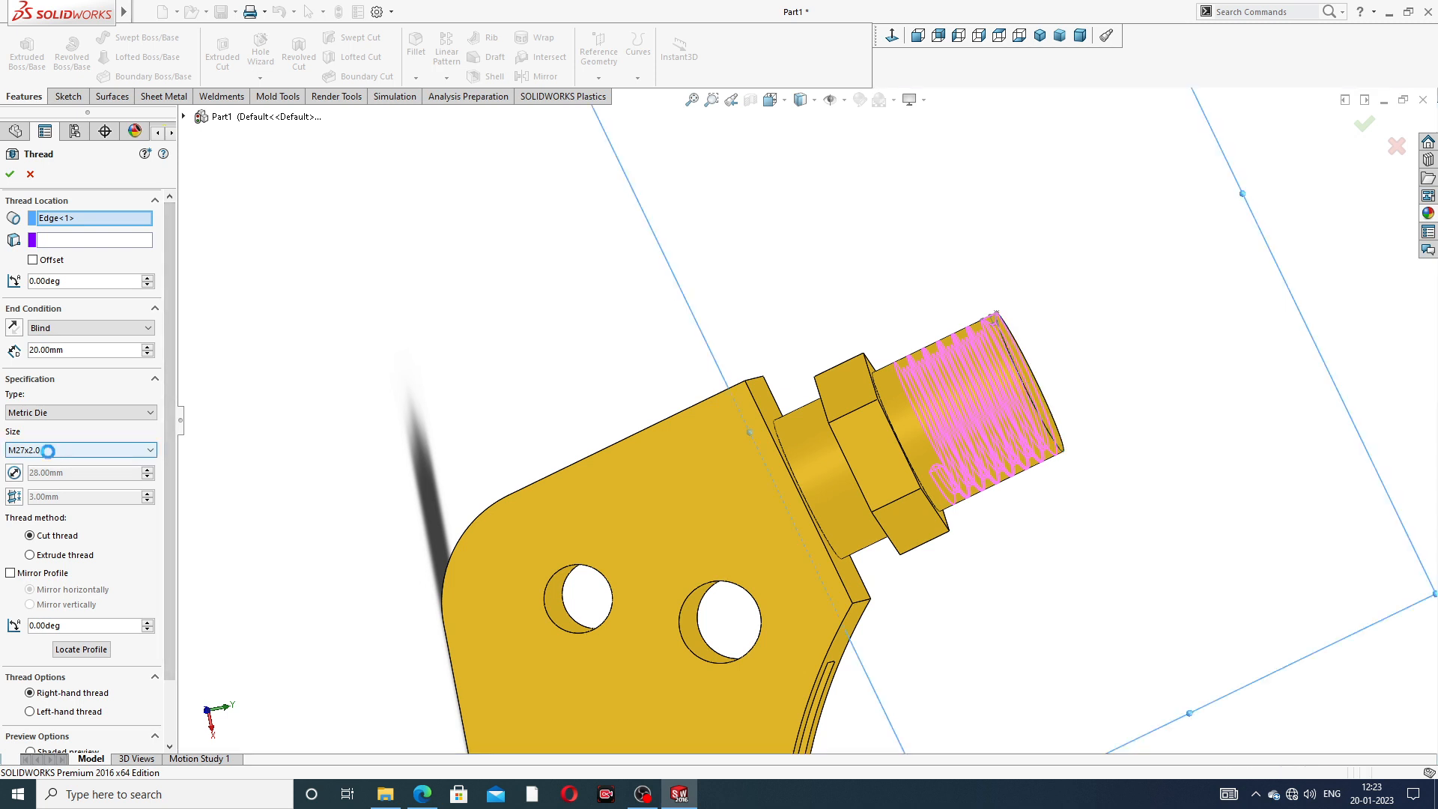
scroll(169, 434, "down", 3)
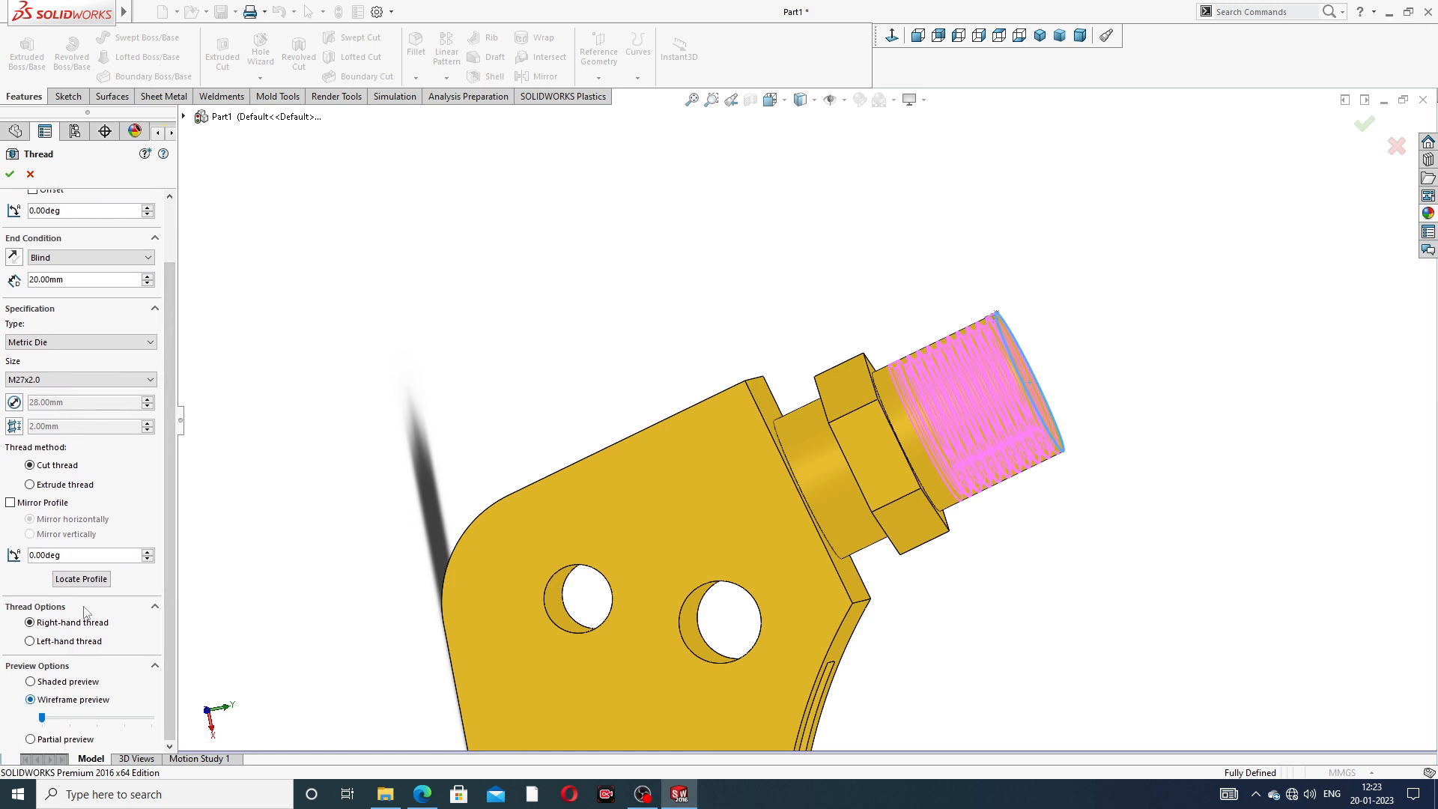
scroll(166, 429, "up", 3)
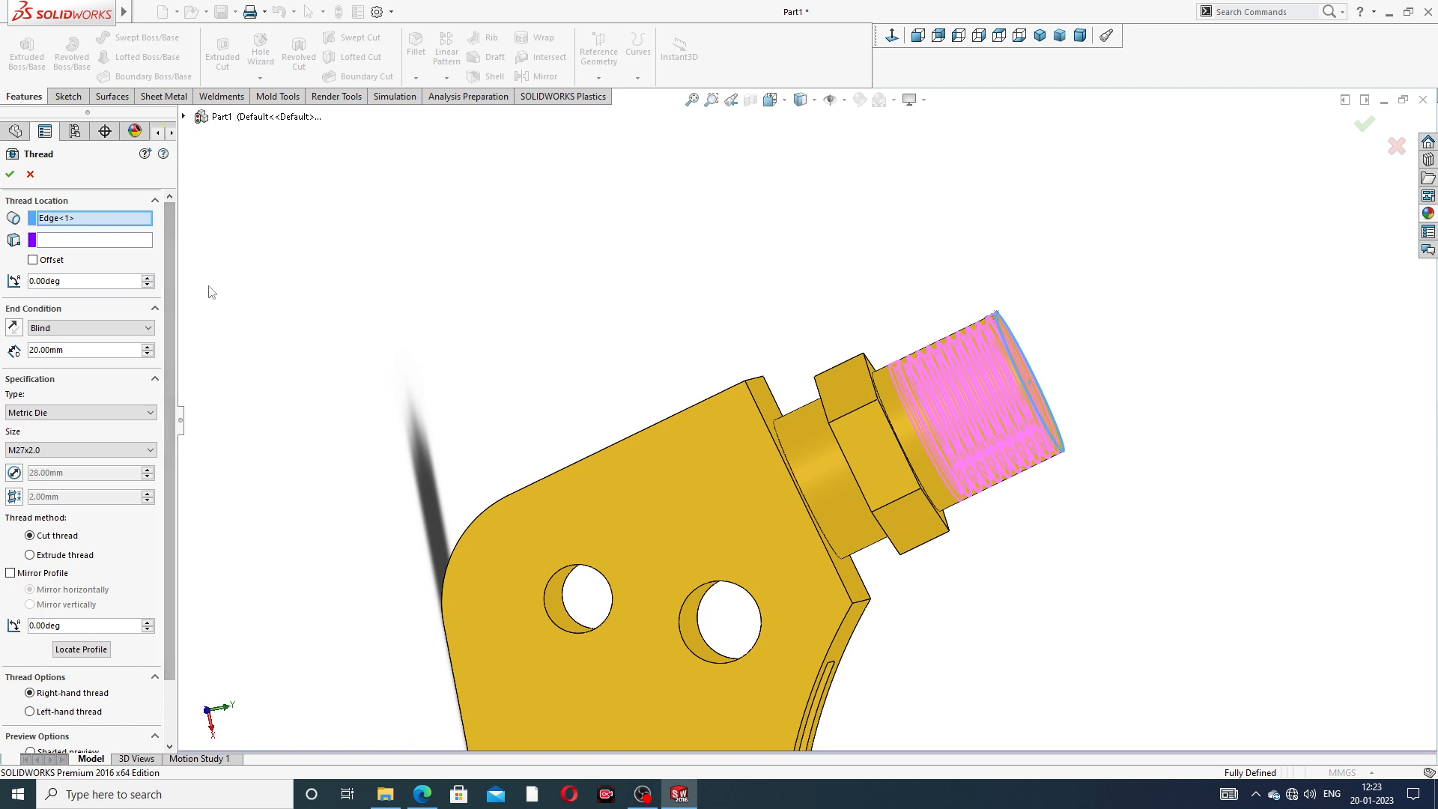
- Offset the thread start by 2 mm and reverse the offset so the thread begins beyond the cylinder's end face
left_click(33, 260)
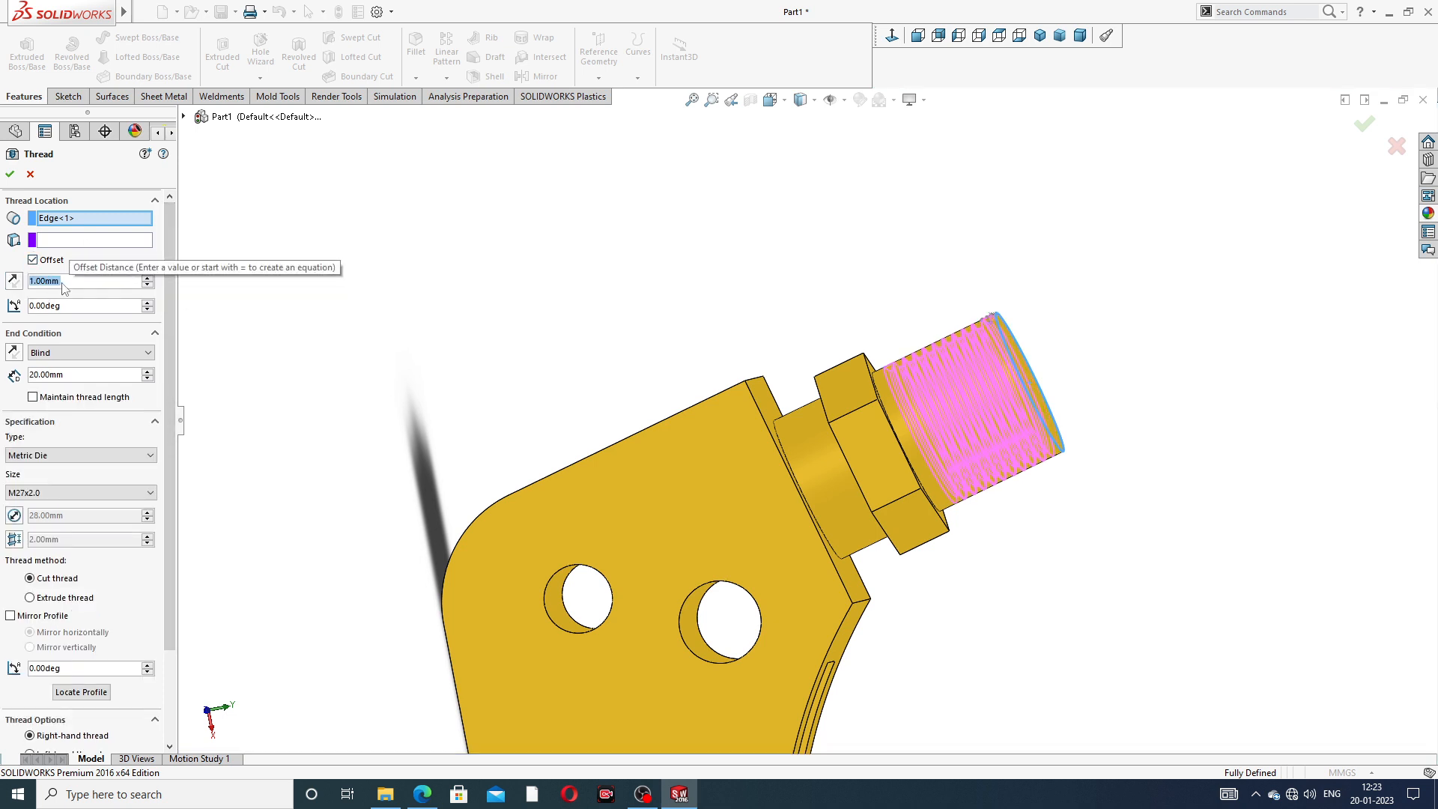
type("2")
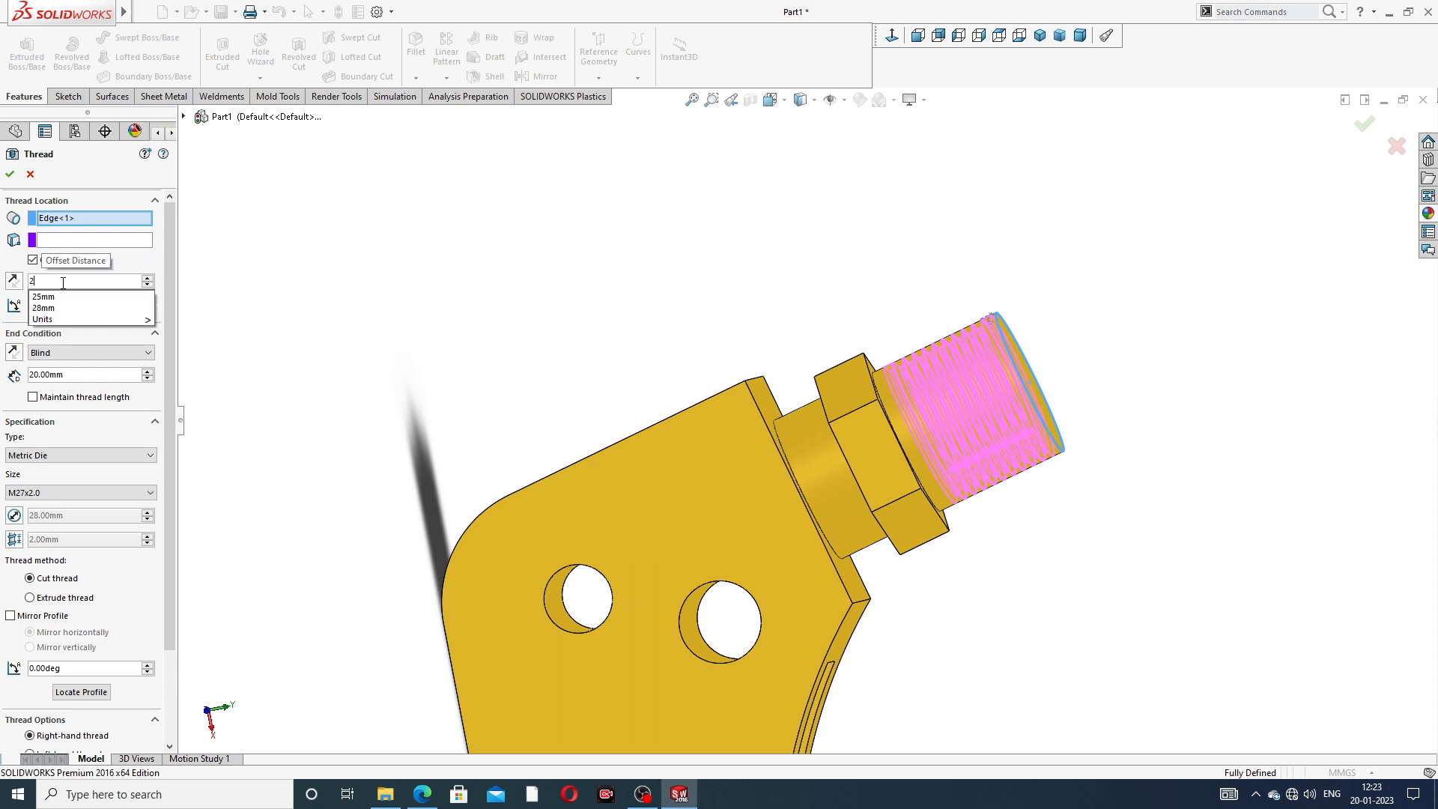
key("Return")
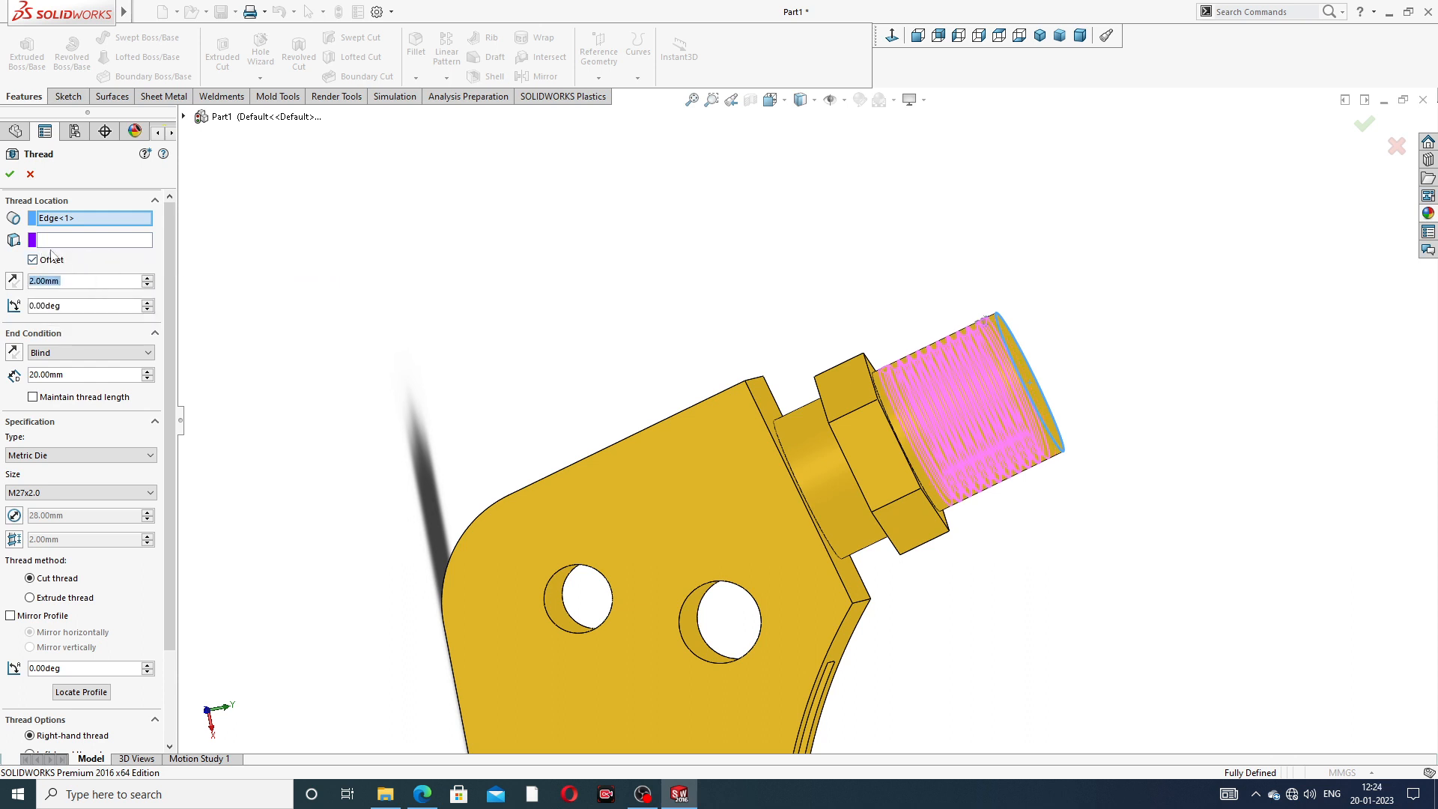
left_click(13, 282)
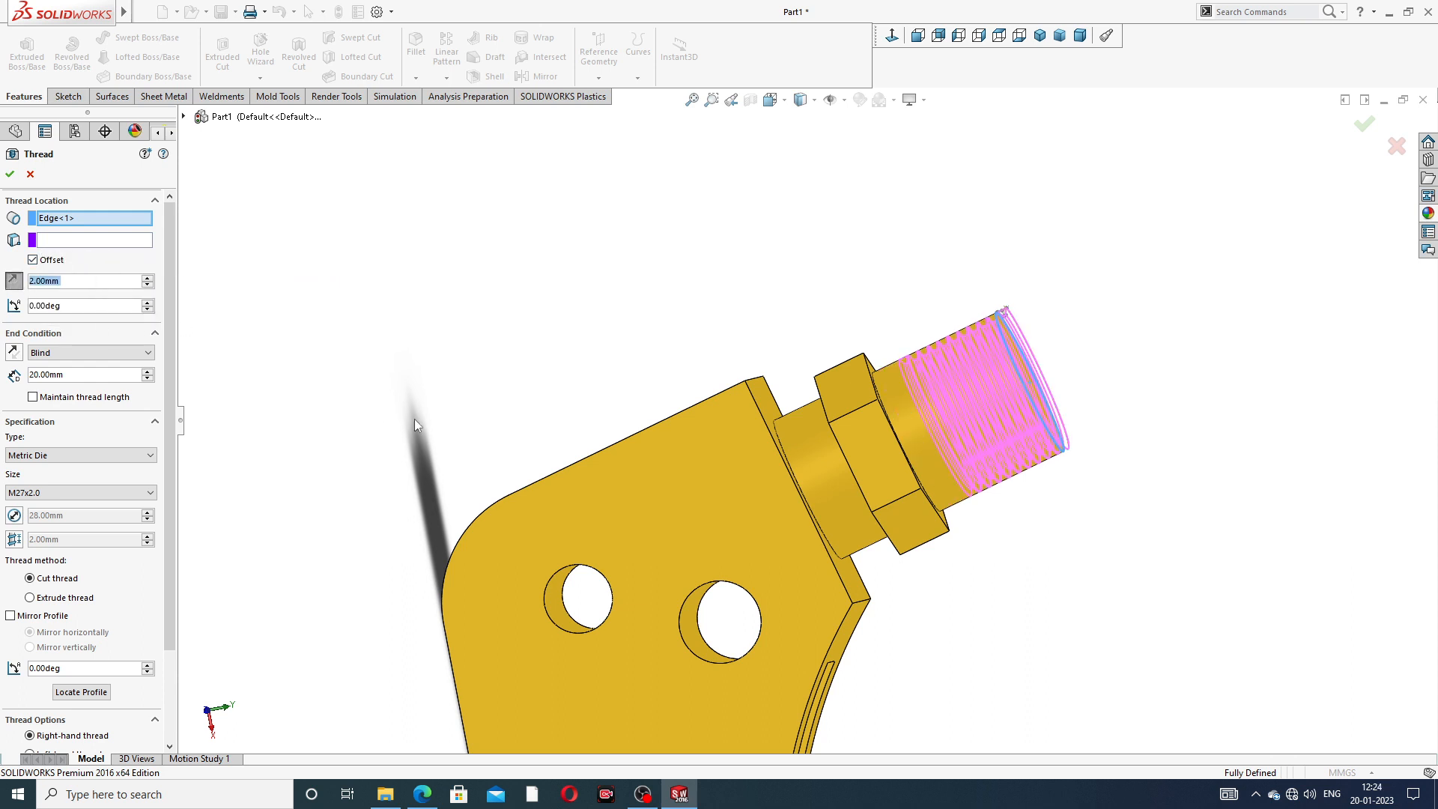
middle_click_drag(415, 419, 577, 419)
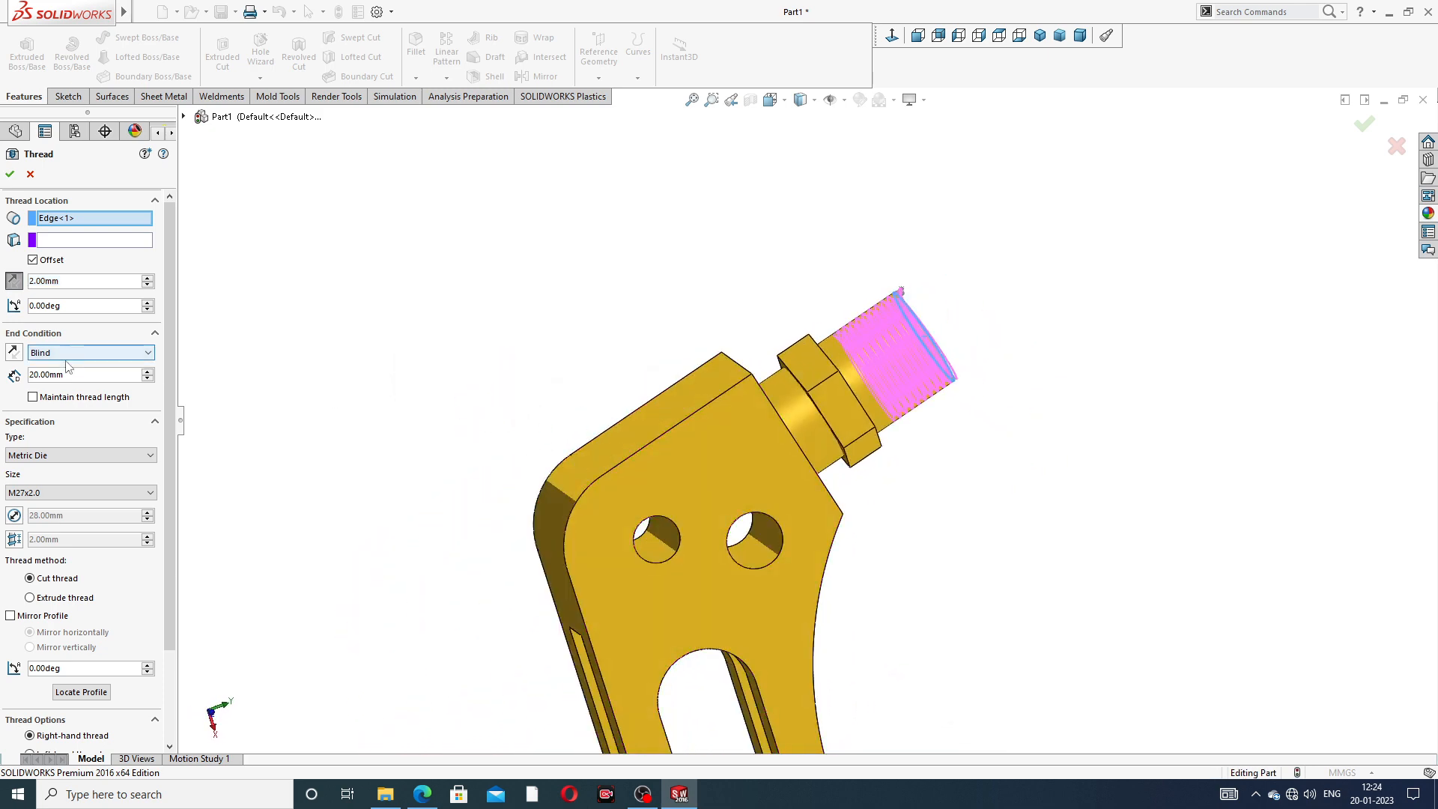
- Set the thread's Blind depth to 22 mm and accept the feature
double_click(41, 375)
type("22")
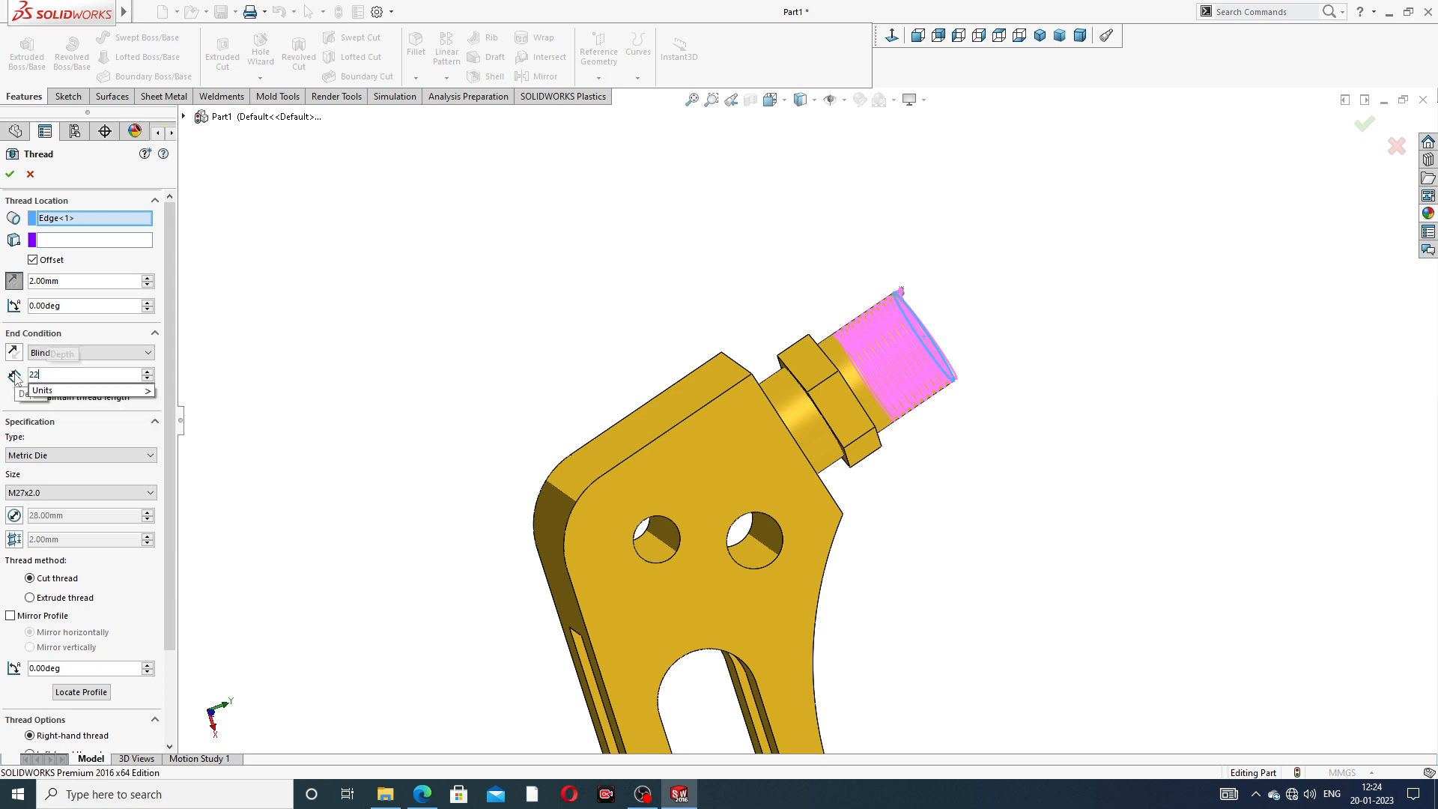
key("Return")
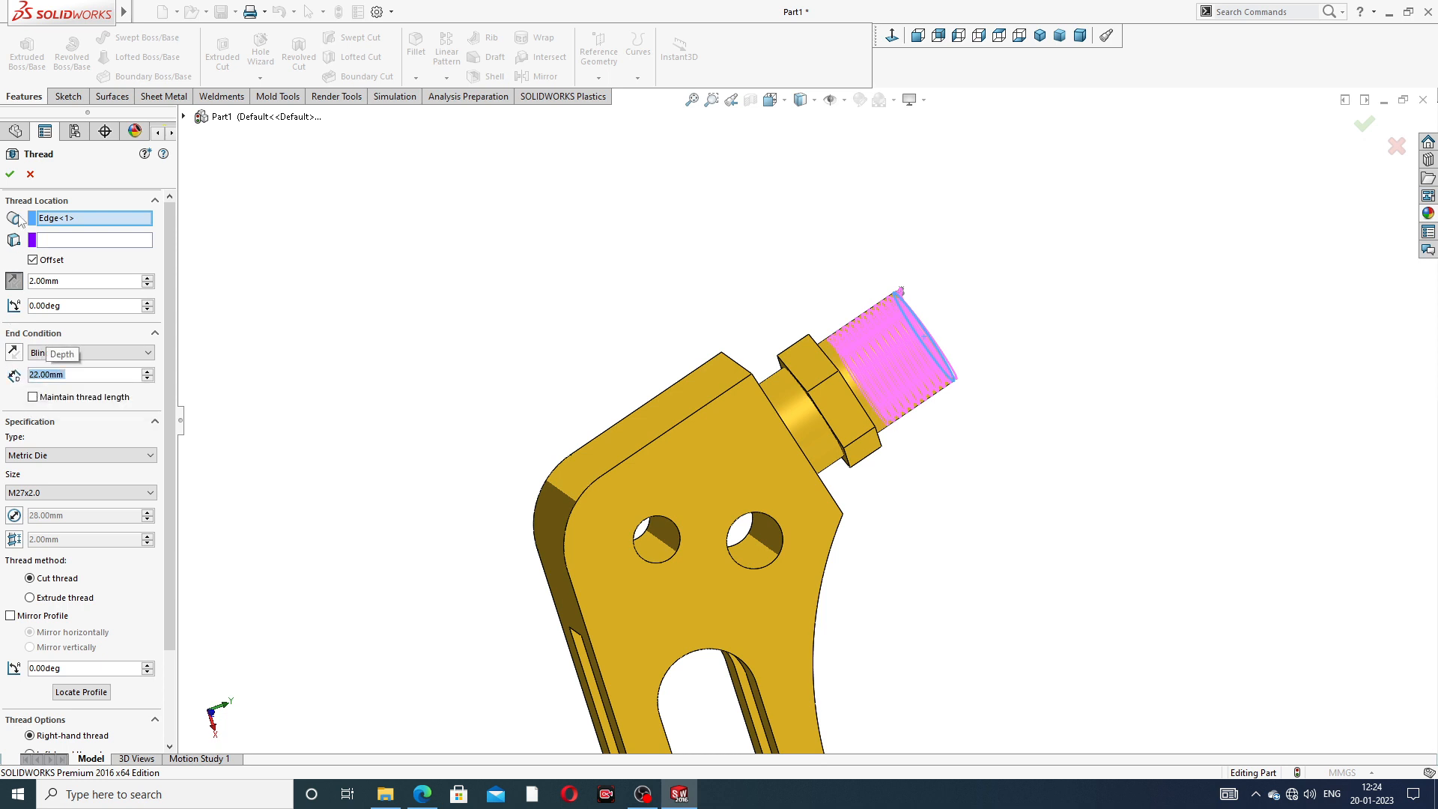
left_click(10, 173)
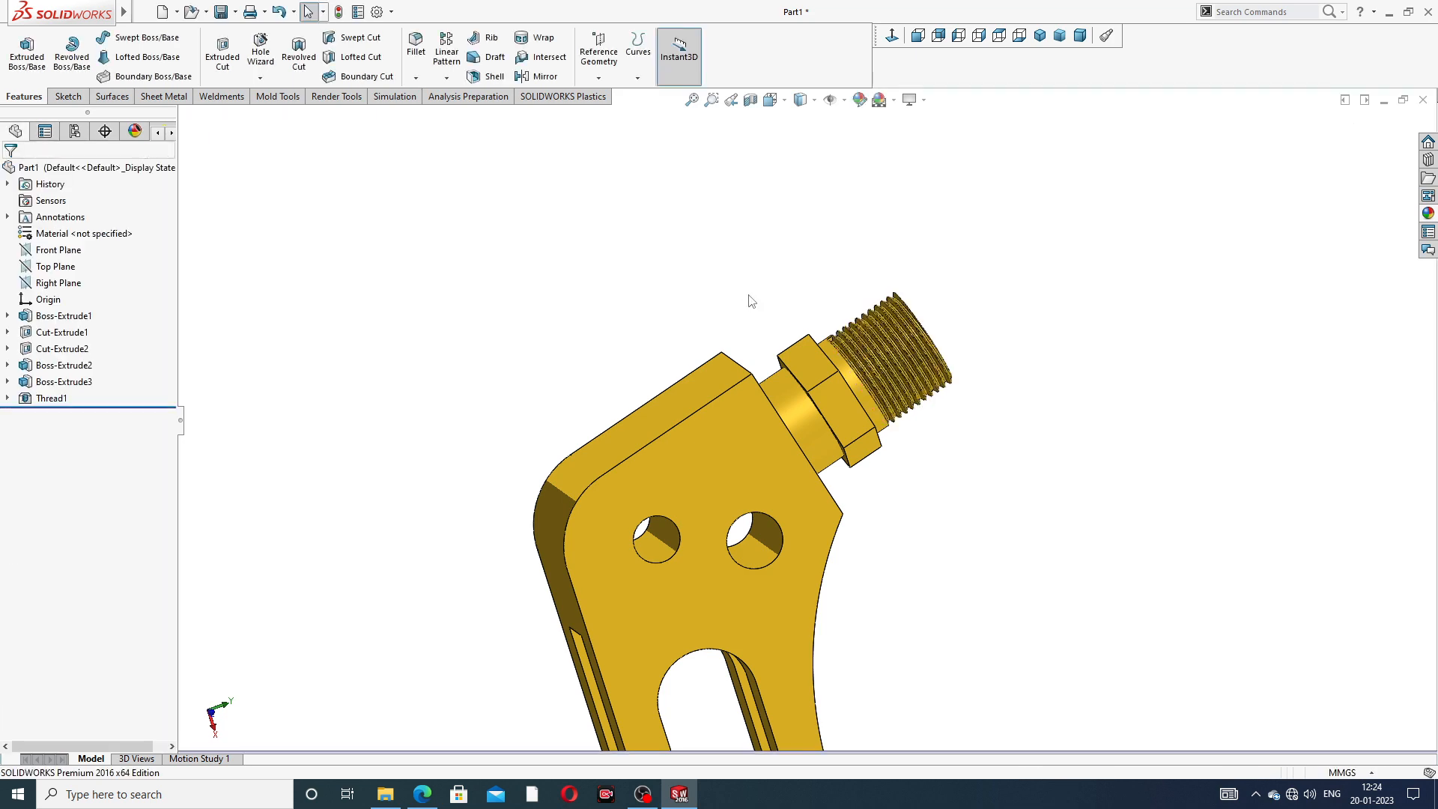
- Inspect the threaded end and the whole part from several angles and compare the model with the PDF drawing
middle_click_drag(861, 373, 611, 348)
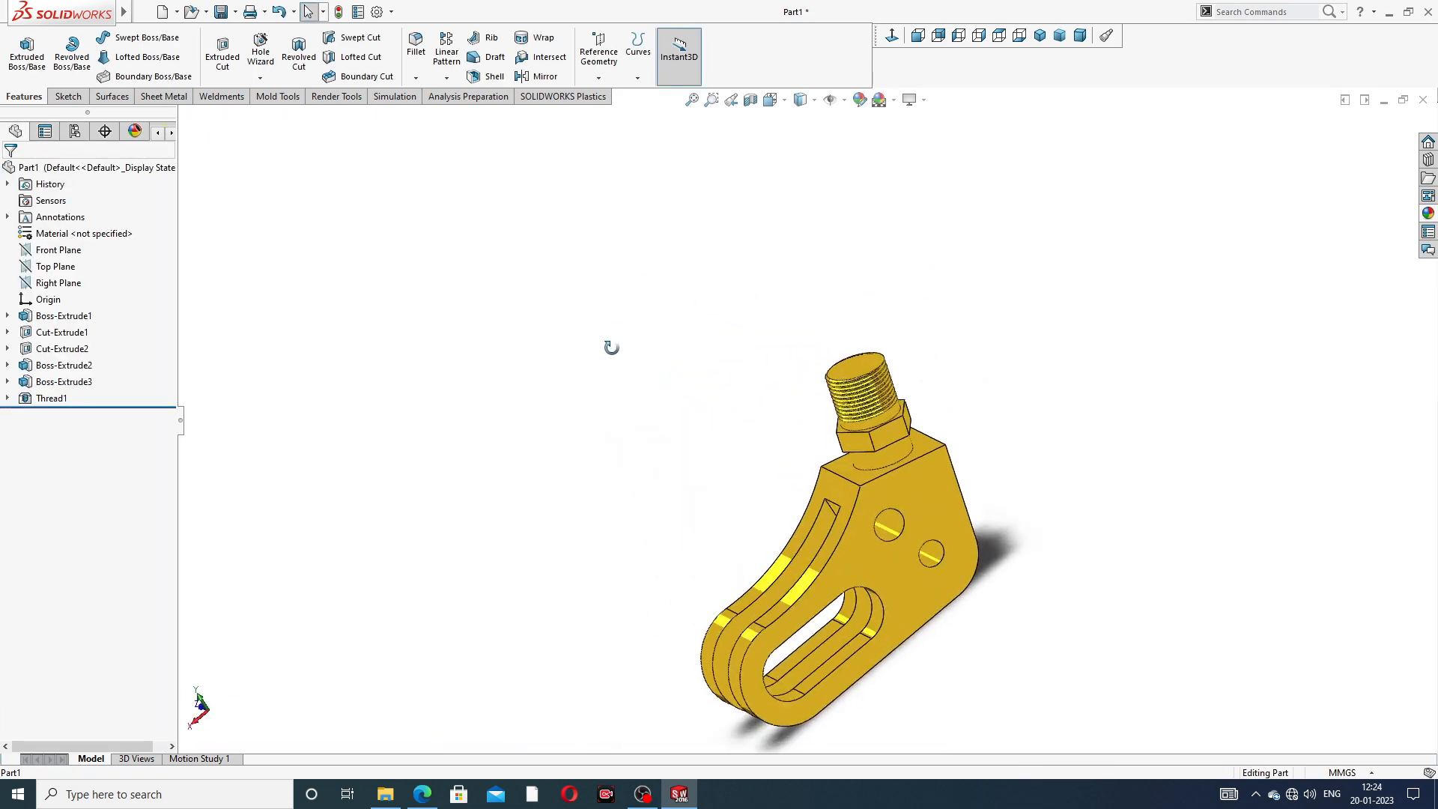
middle_click_drag(870, 457, 923, 563)
scroll(923, 563, "down", 3)
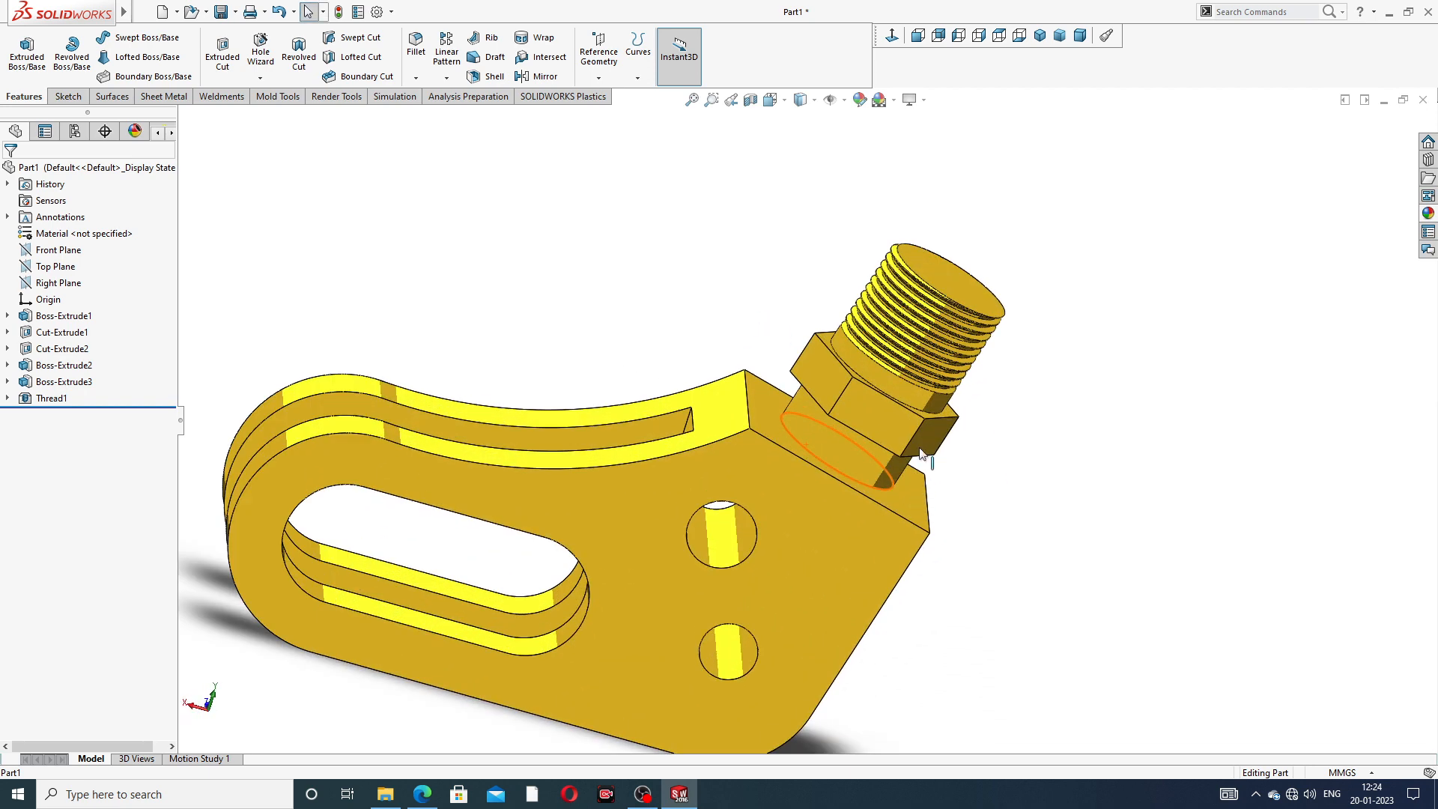
scroll(892, 335, "up", 2)
middle_click_drag(886, 345, 927, 317)
scroll(823, 337, "down", 3)
scroll(824, 340, "up", 3)
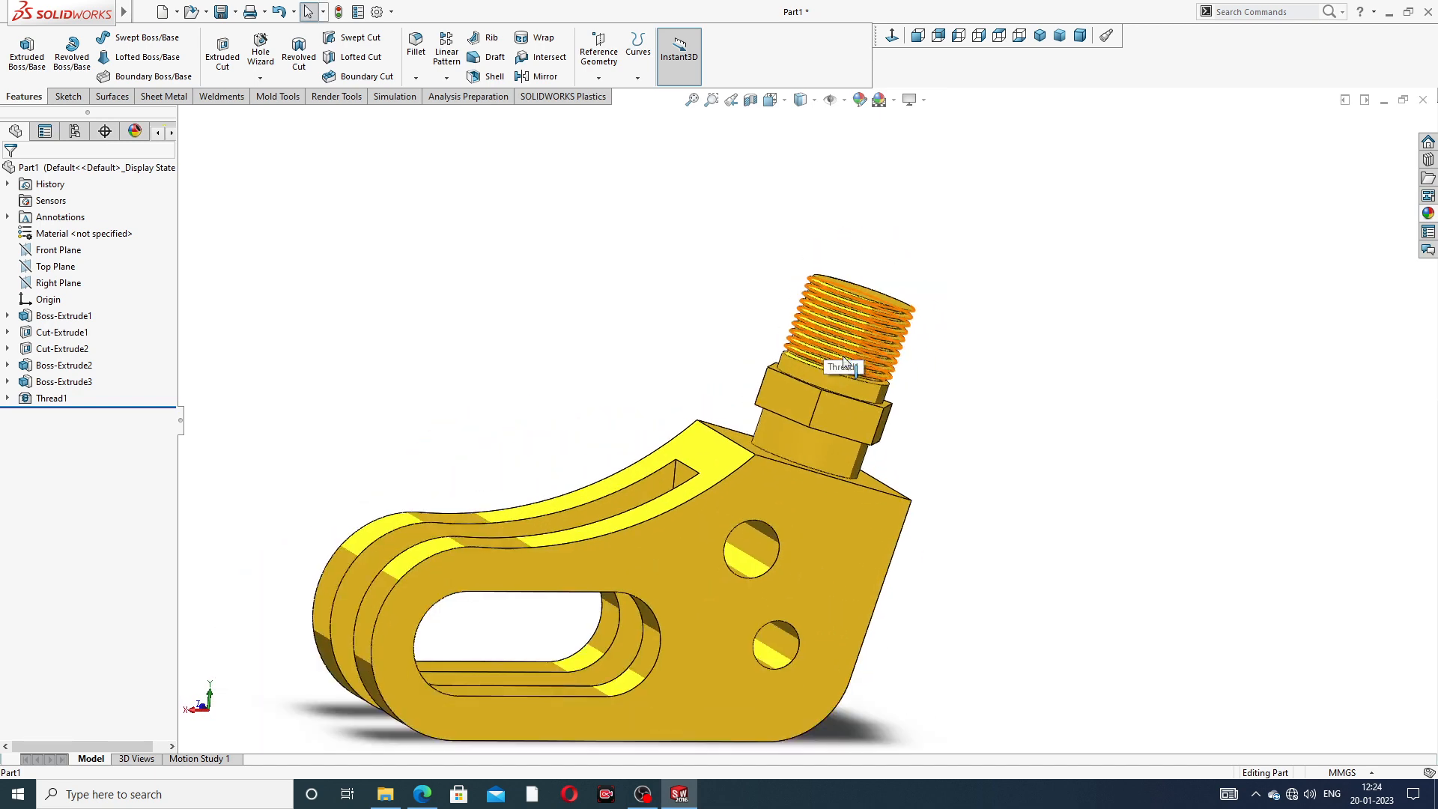
mouse_move(784, 495)
middle_mouse_down()
mouse_move(802, 560)
mouse_move(818, 500)
mouse_move(789, 521)
middle_mouse_up()
scroll(789, 521, "down", 1)
scroll(653, 654, "down", 2)
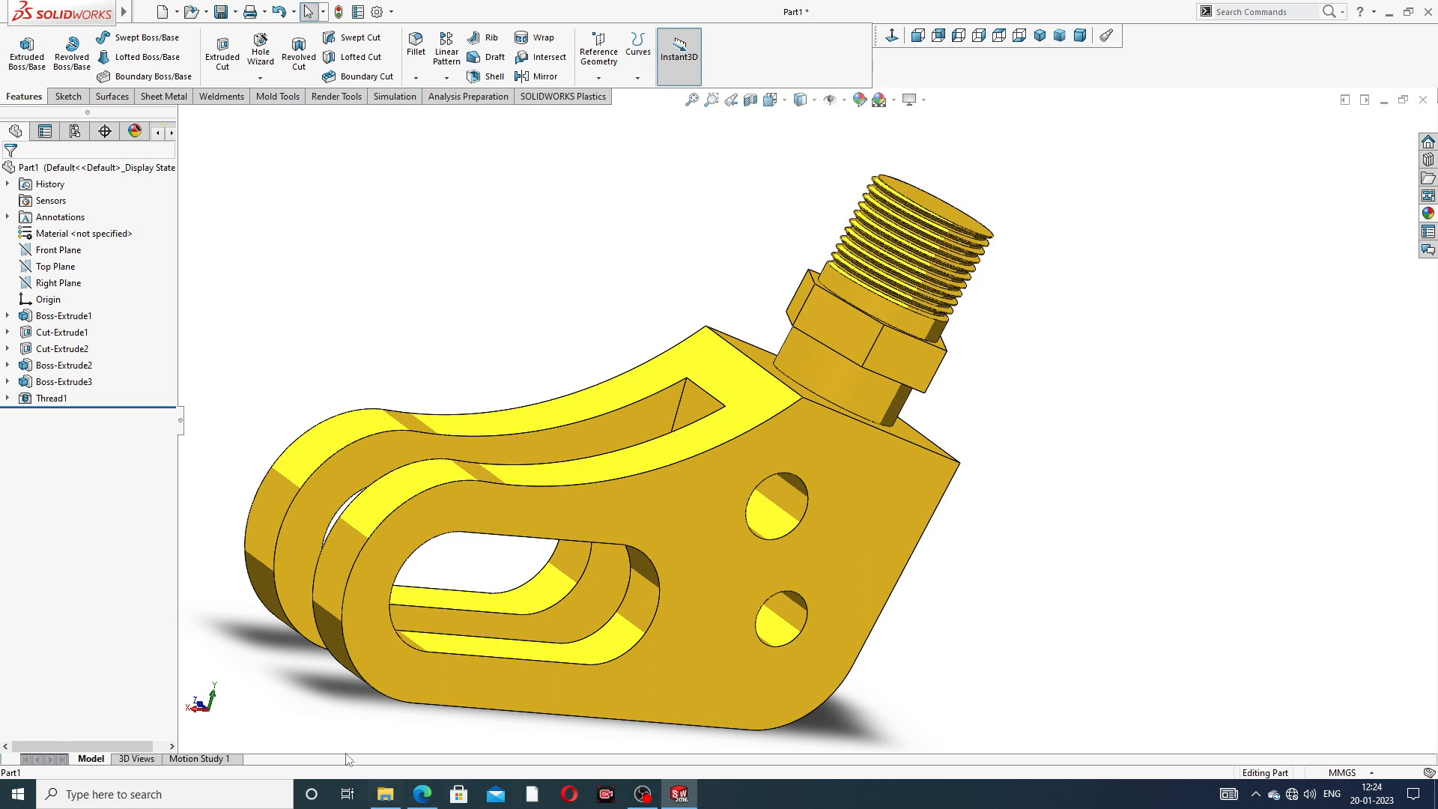
left_click(422, 795)
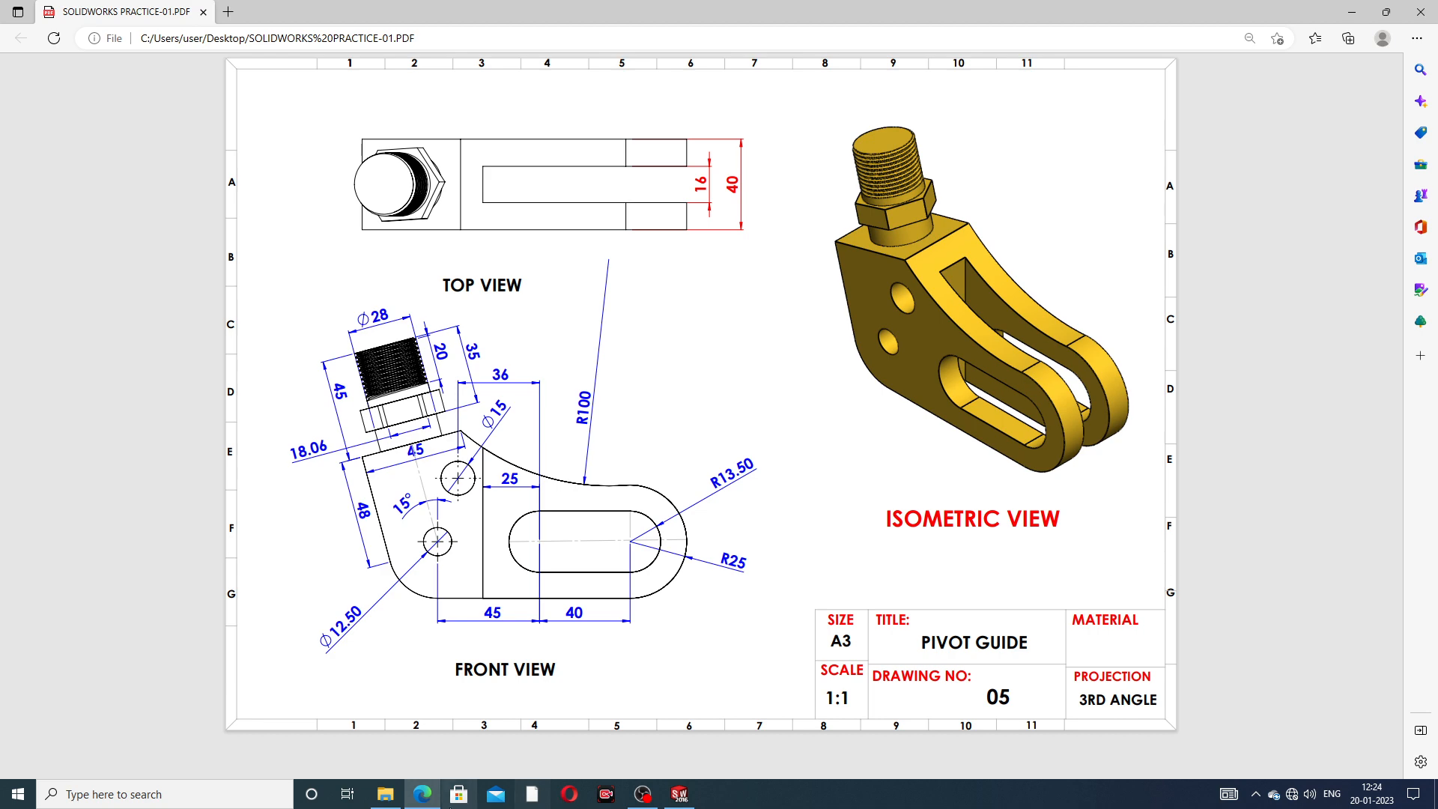
left_click(425, 801)
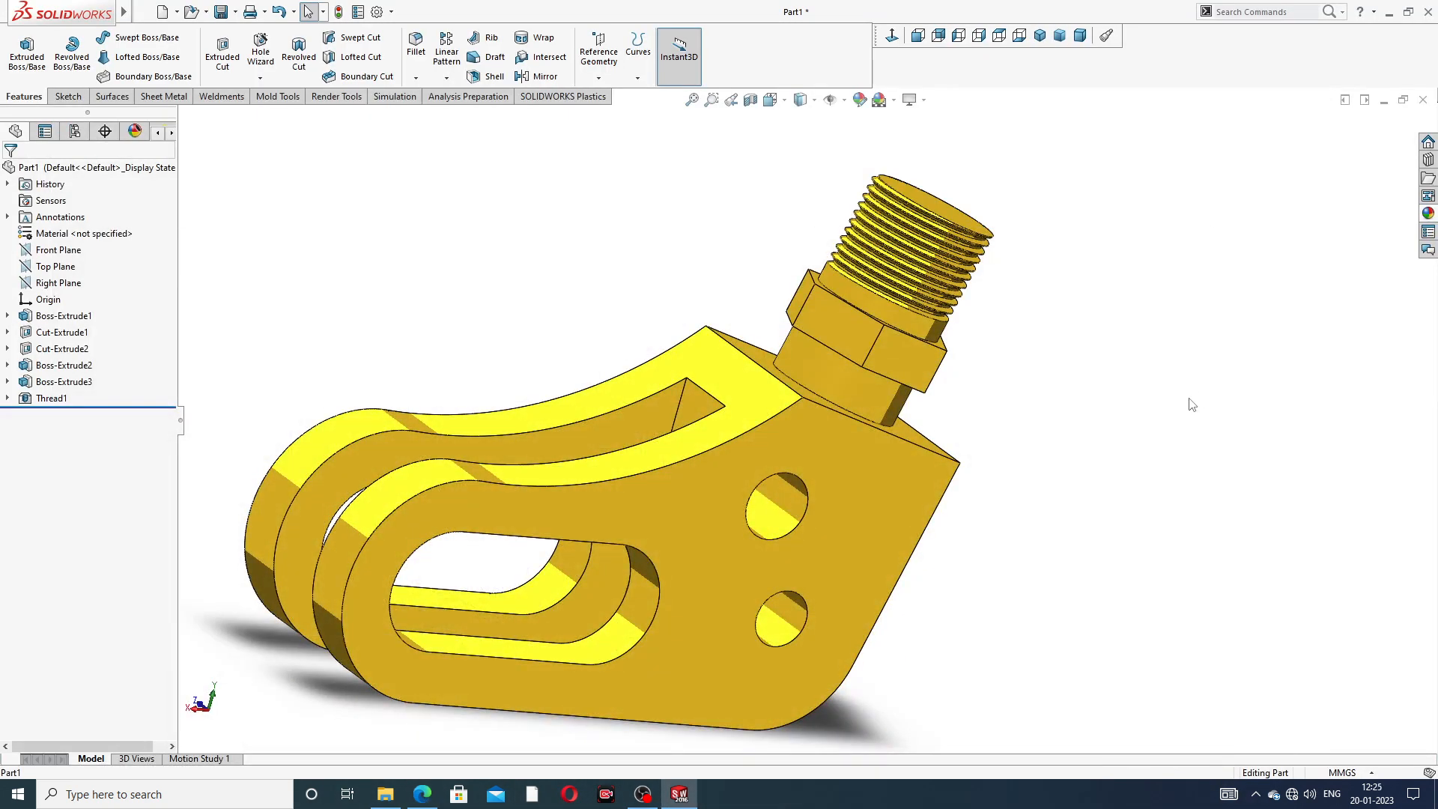